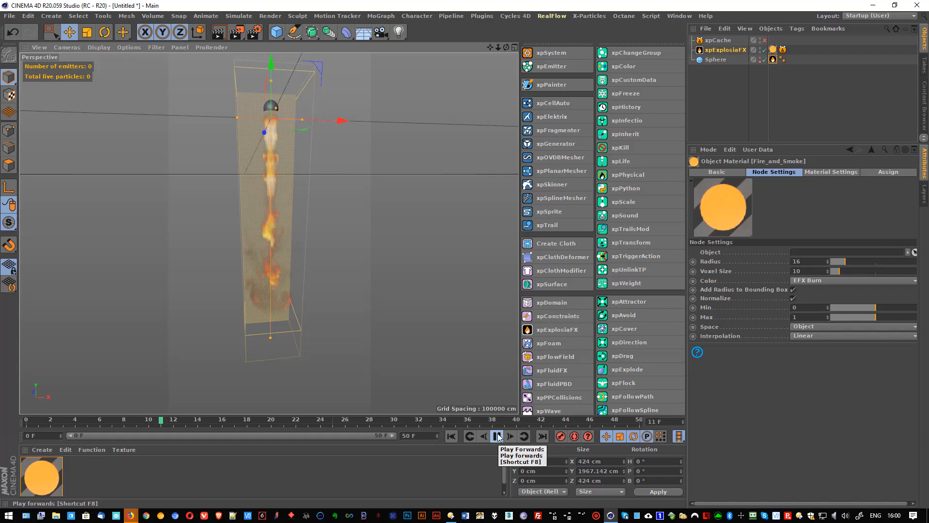
Set the xpExplosiaFX object's Ignition Heat to 0 and replay the simulation from the first frame.
click(497, 436)
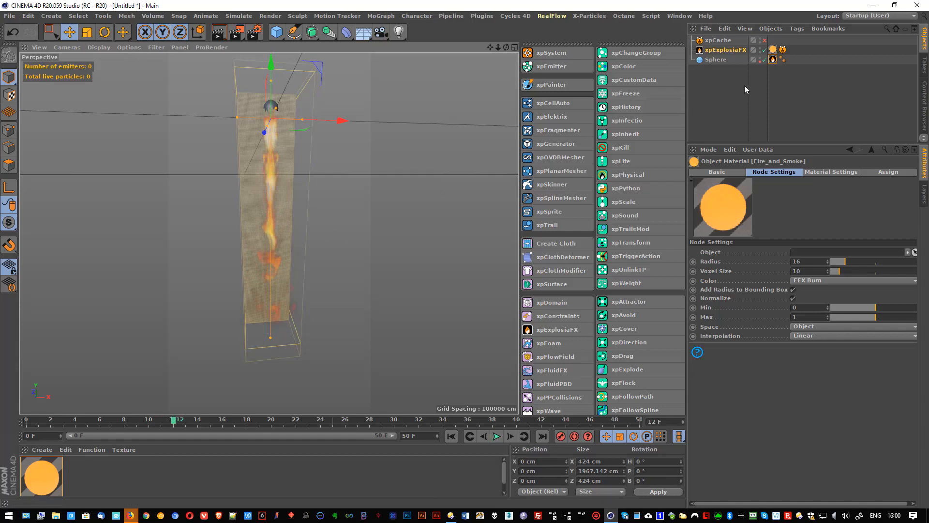
click(730, 50)
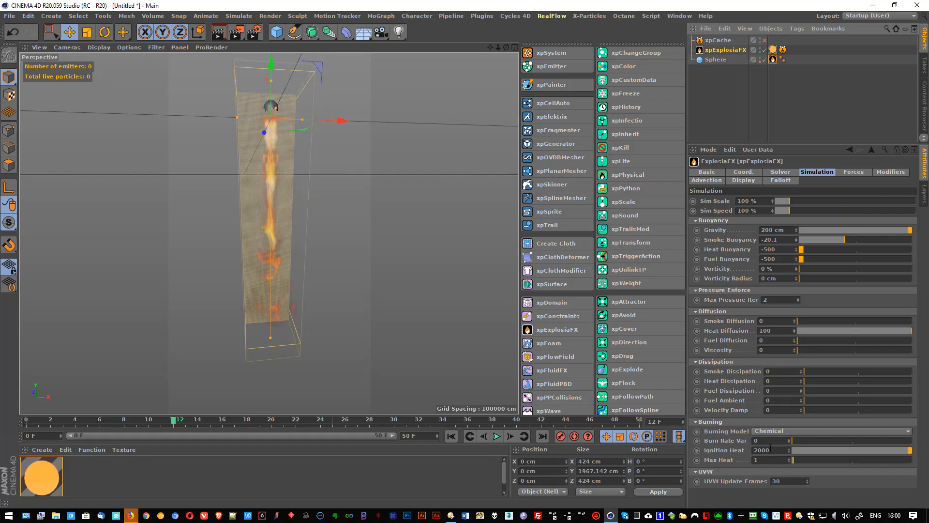
click(821, 449)
drag(809, 449, 790, 450)
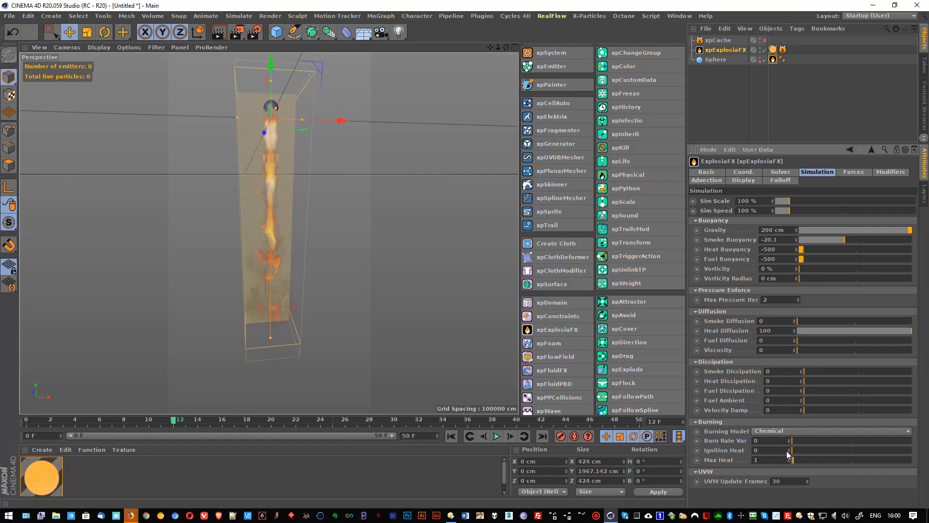
click(451, 437)
click(498, 437)
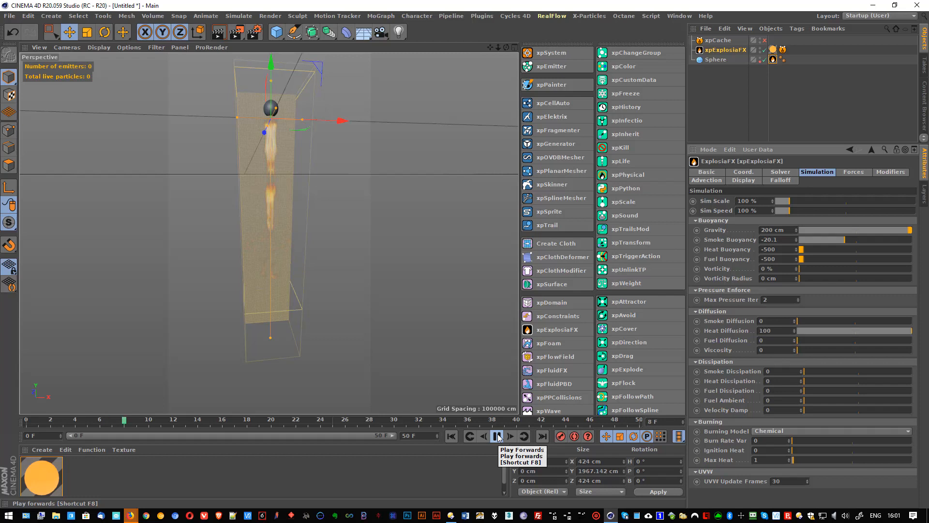
click(498, 437)
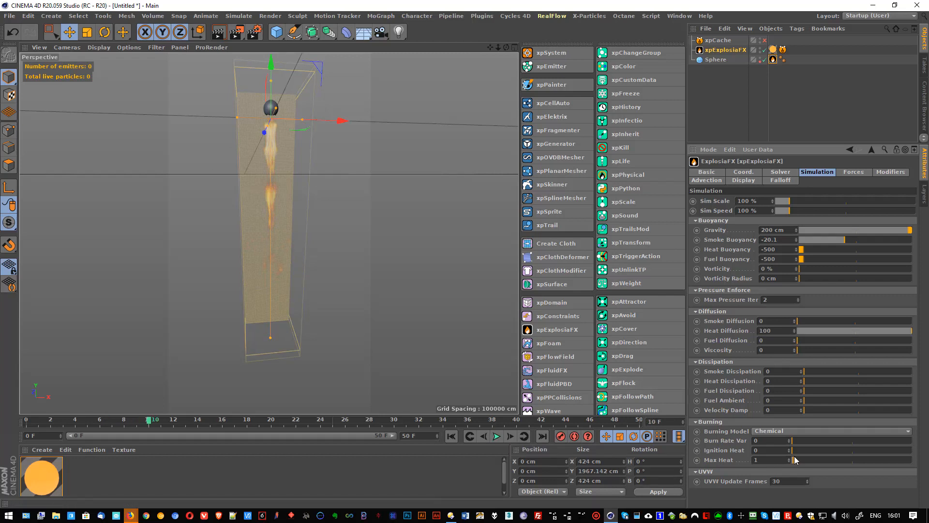
Raise the Ignition Heat to 1000 and replay the fire simulation from the start.
drag(796, 449, 918, 453)
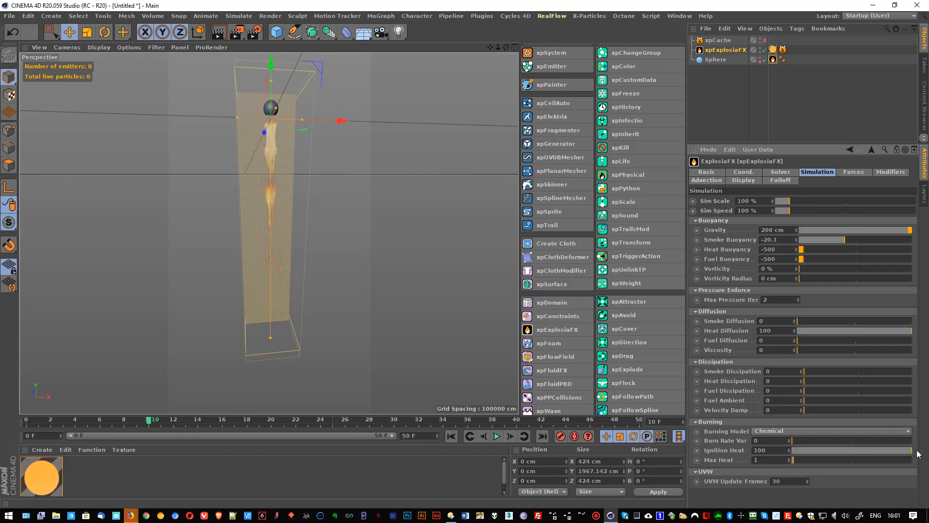
click(778, 450)
text(0)
key(Return)
click(450, 436)
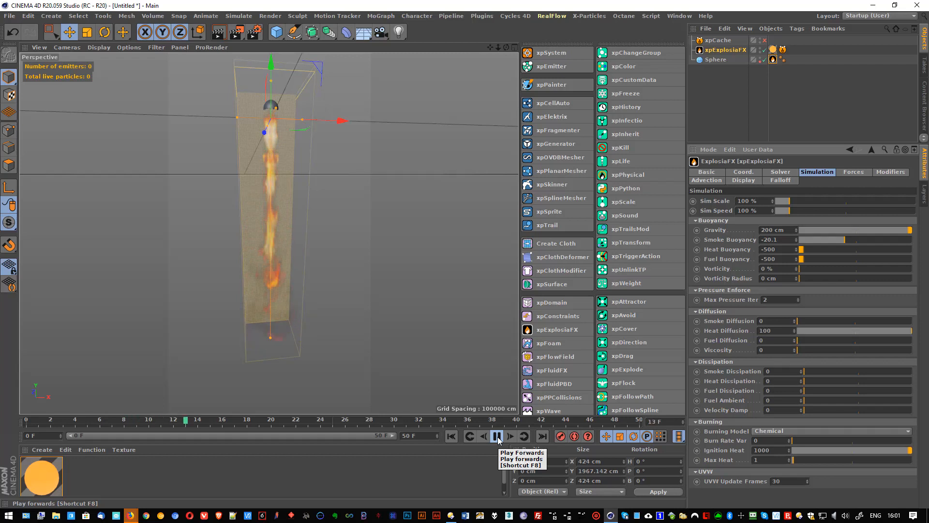
click(498, 437)
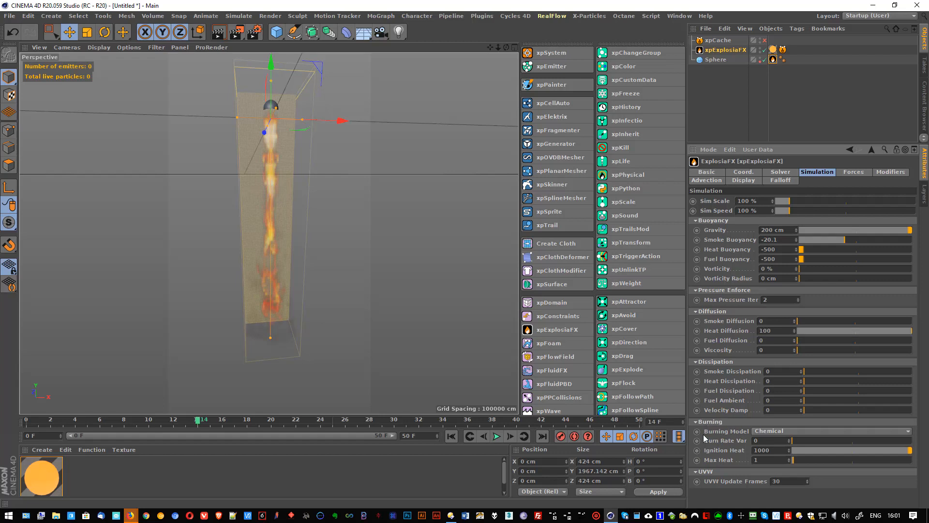
Switch the Burning Model to Simple and replay the simulation from the first frame.
click(780, 430)
click(779, 441)
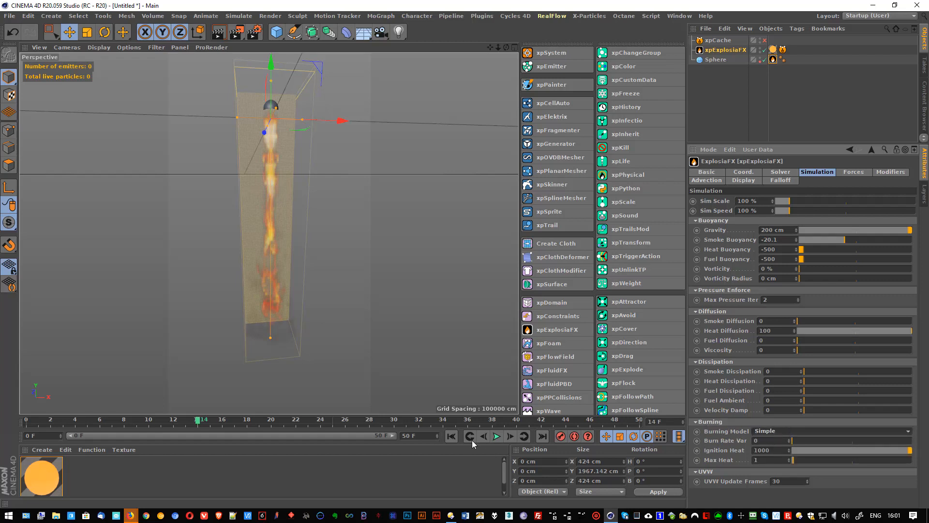
click(451, 436)
click(496, 437)
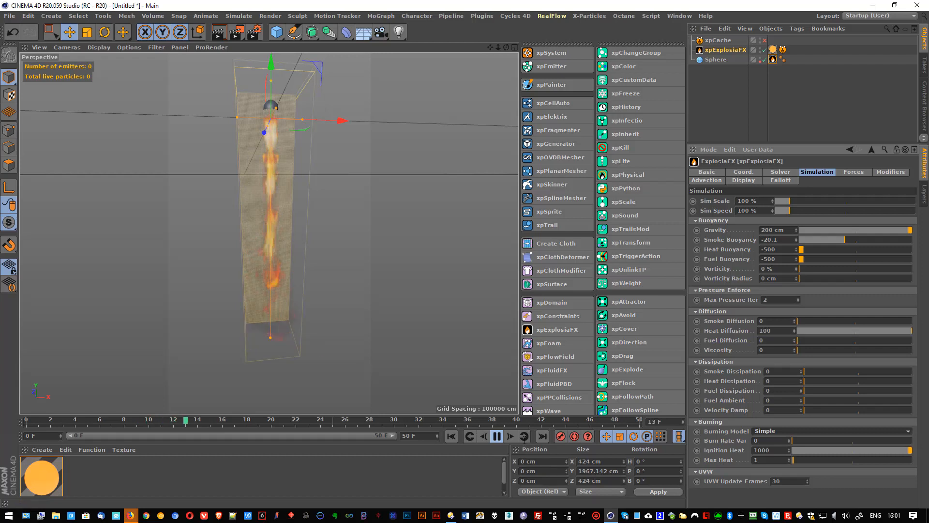
click(499, 435)
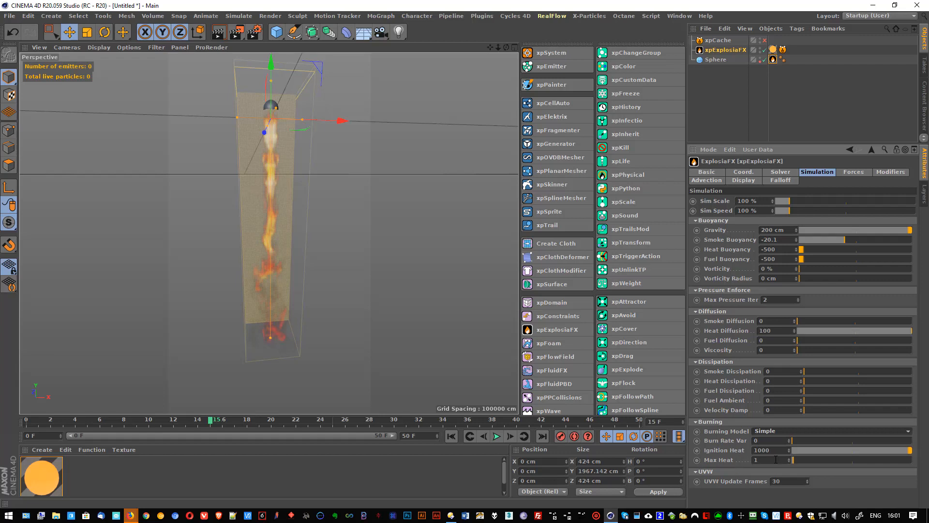
Test the simulation with Max Heat at 100, and restore Max Heat to 1.
drag(797, 461, 835, 458)
drag(905, 462, 911, 461)
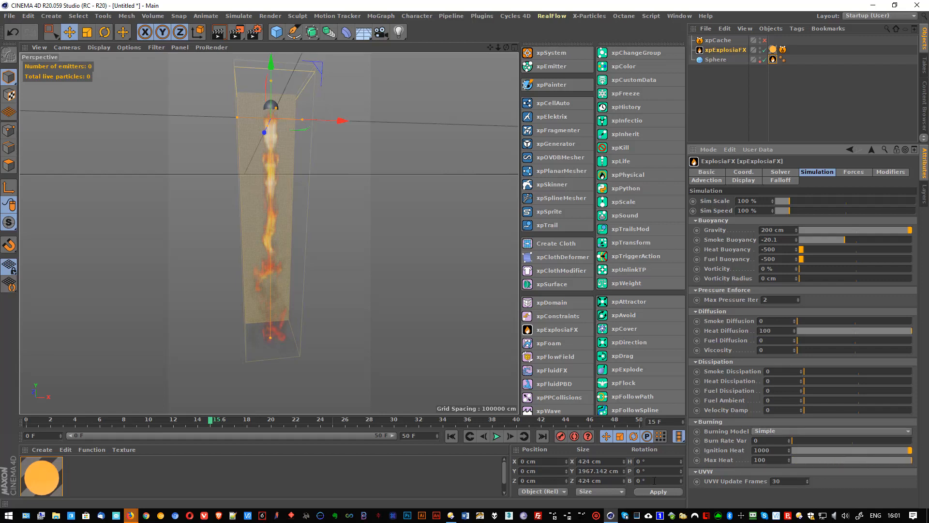
click(469, 436)
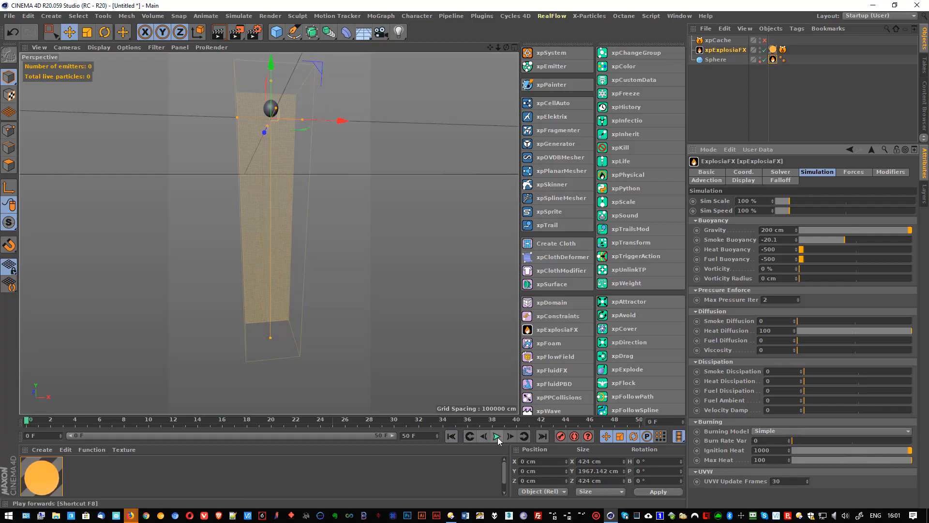
click(497, 437)
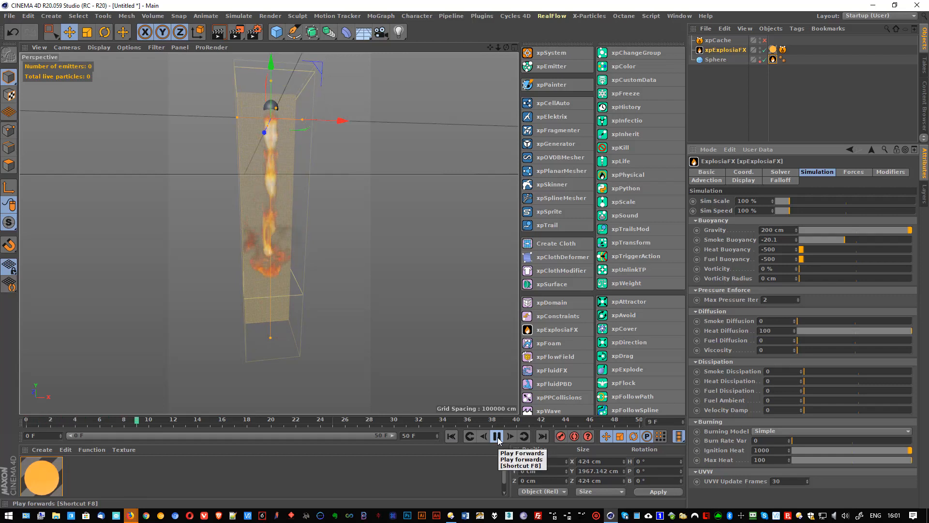
click(498, 436)
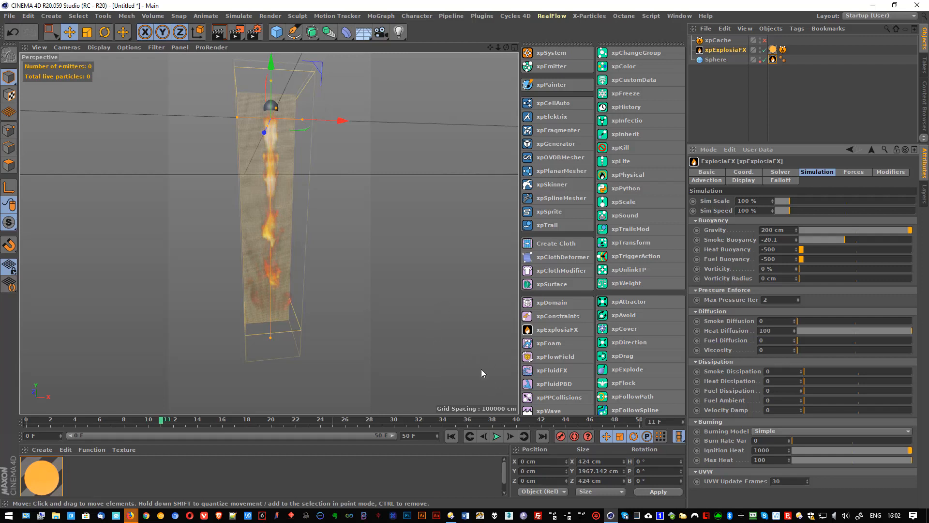
click(749, 460)
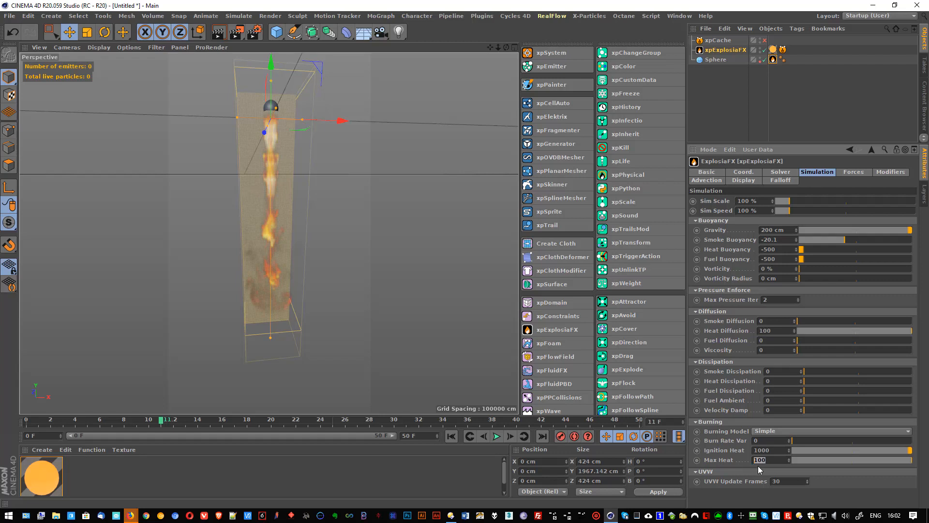
key(Return)
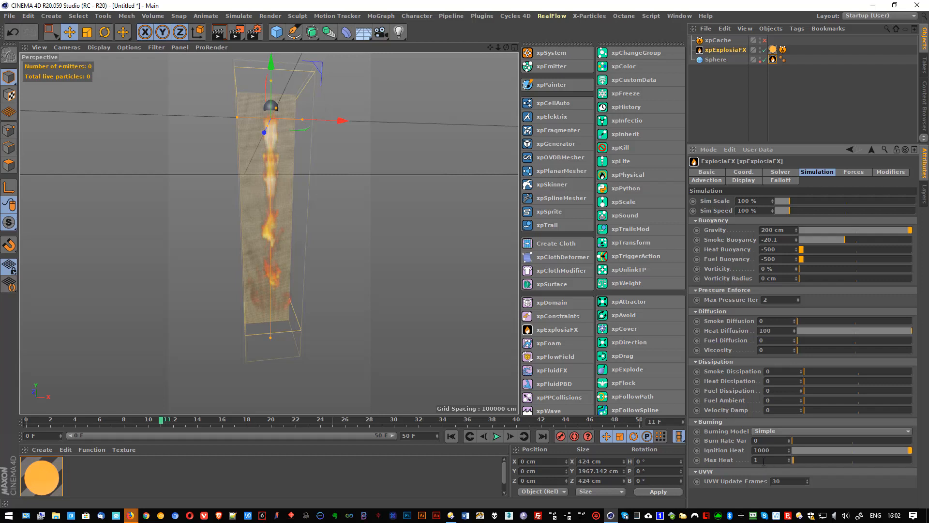
Examine the Point Density Texture node of the Fire_and_Smoke material, checking its EFX Burn color source and Min and Max range.
double_click(41, 477)
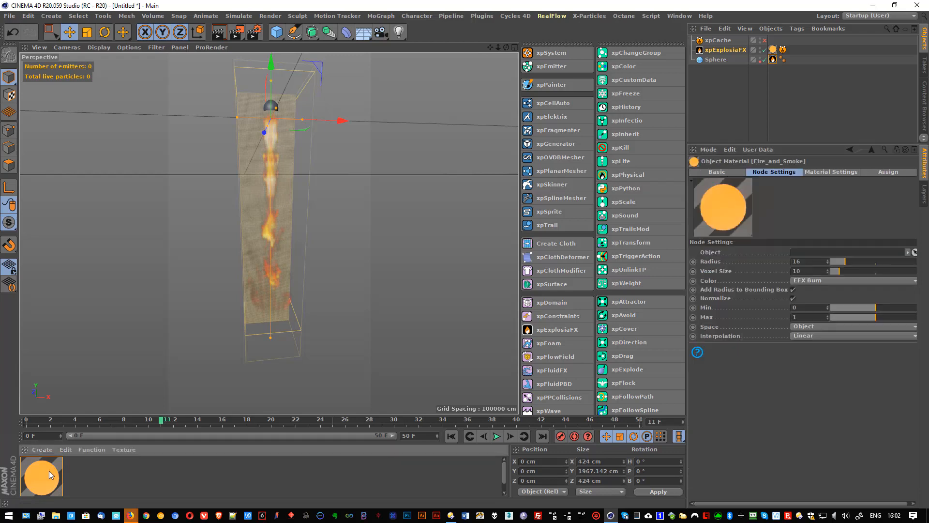
middle_drag(301, 339, 419, 197)
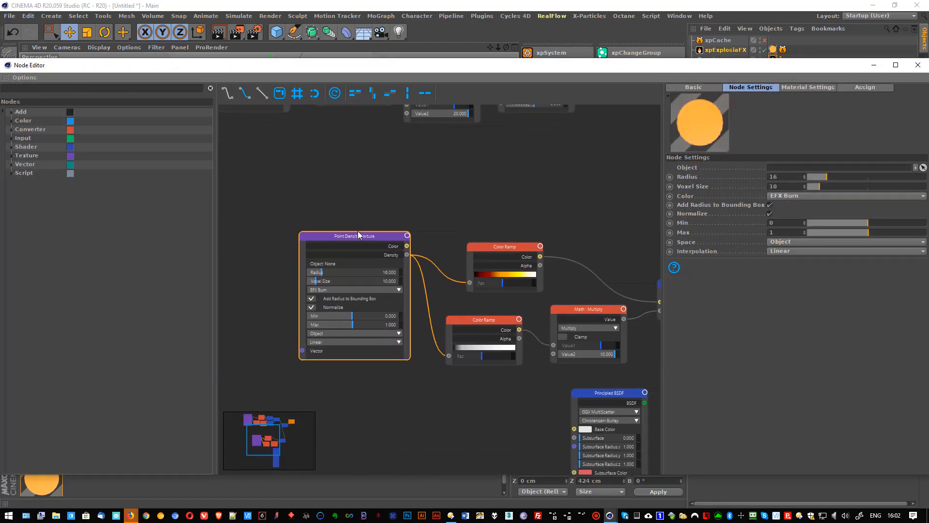
middle_drag(534, 182, 429, 171)
click(779, 196)
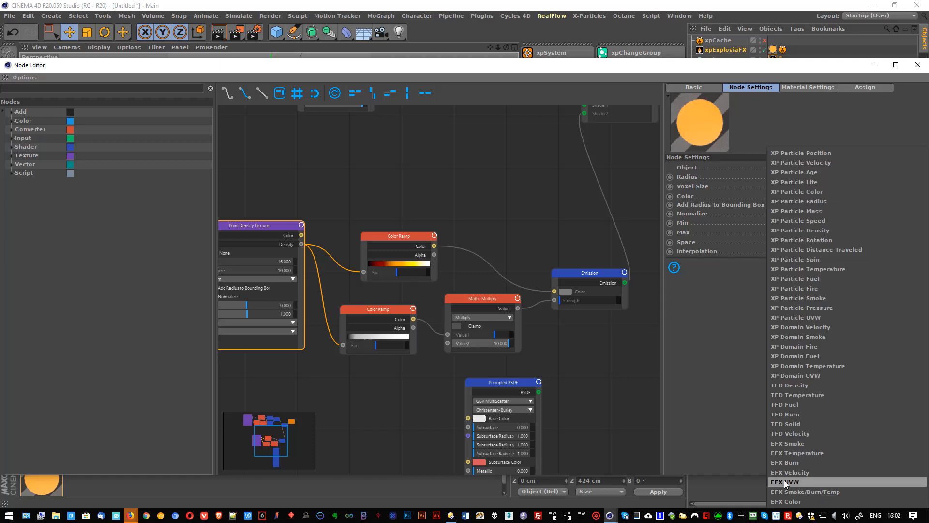
click(795, 463)
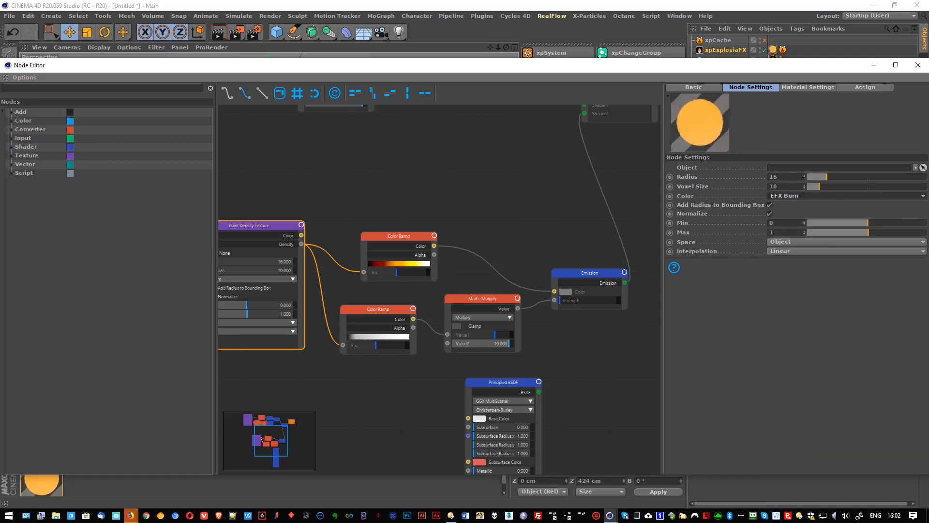
double_click(780, 232)
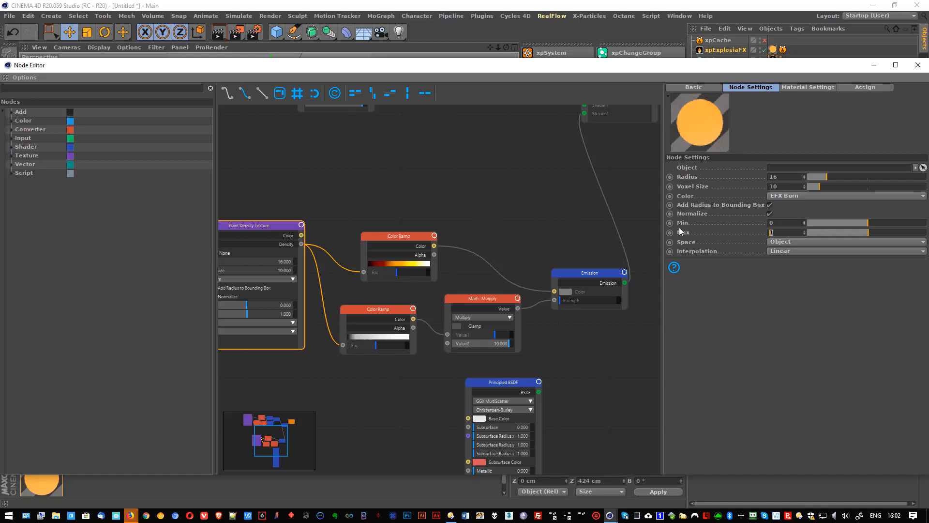
click(780, 223)
Examine the fire Color Ramp node feeding the Emission color, and close the Node Editor.
click(371, 264)
drag(391, 248, 380, 238)
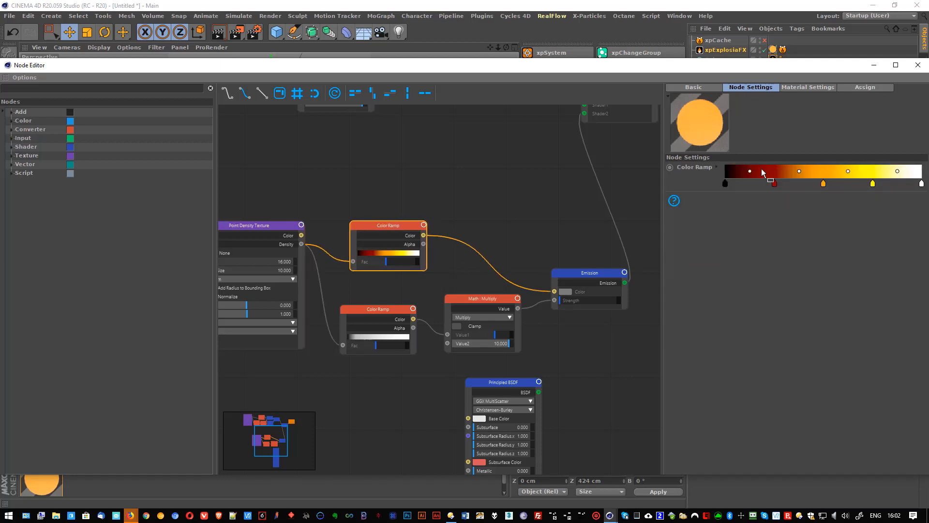
click(918, 65)
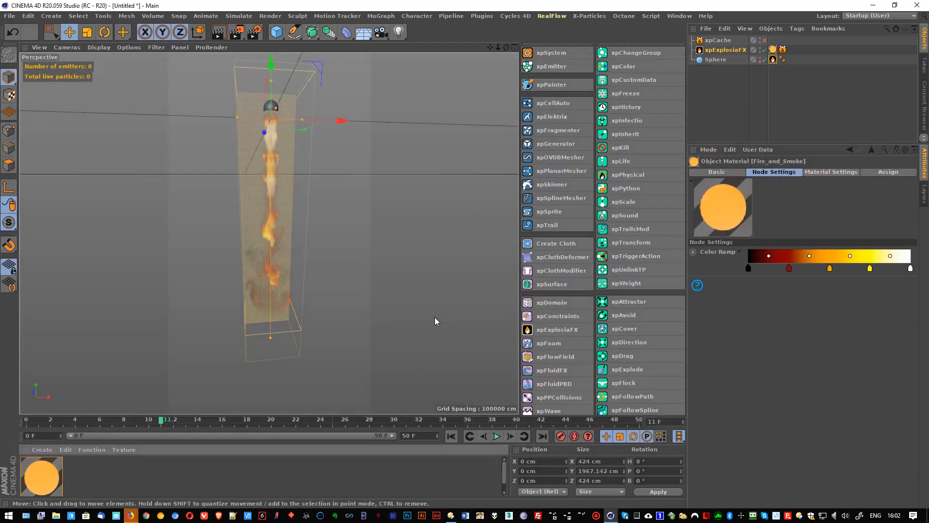
Set the xpExplosiaFX object's Ignition Heat to 10000 and replay the simulation from the first frame.
click(729, 50)
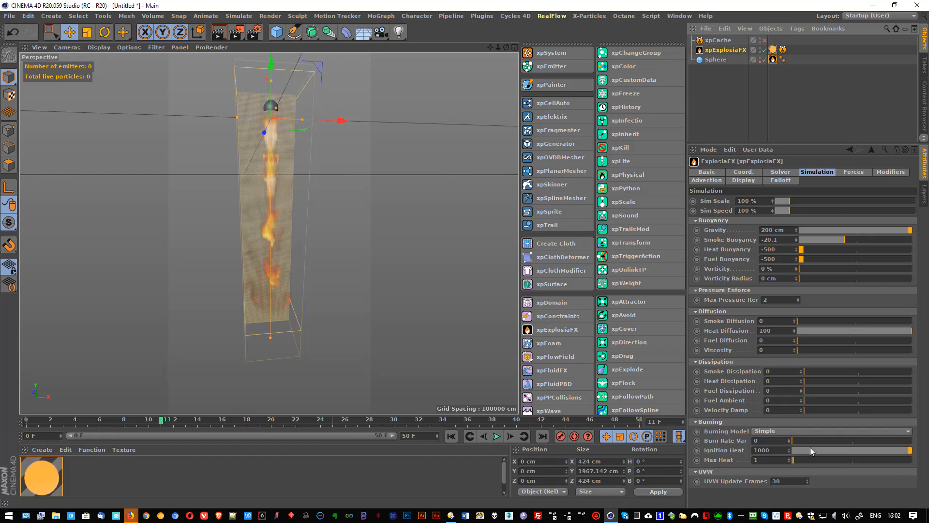
click(776, 450)
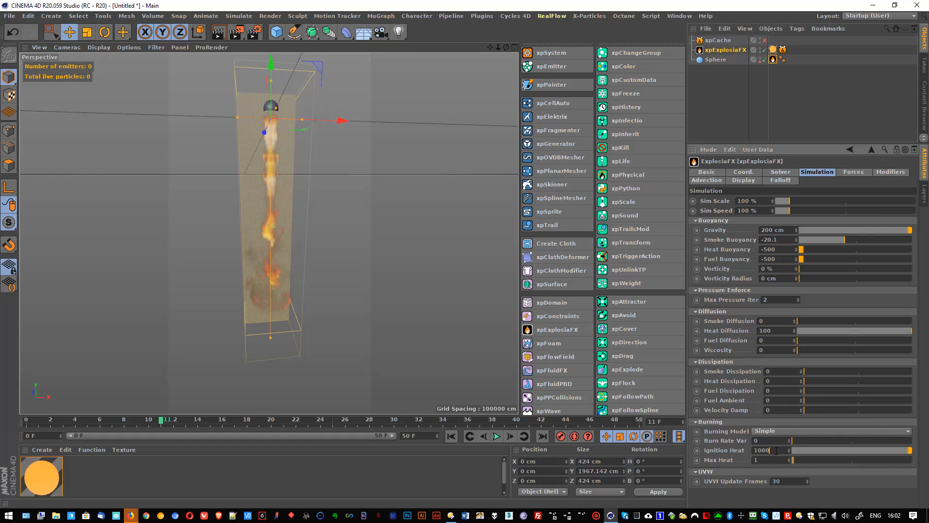
text(0)
key(Return)
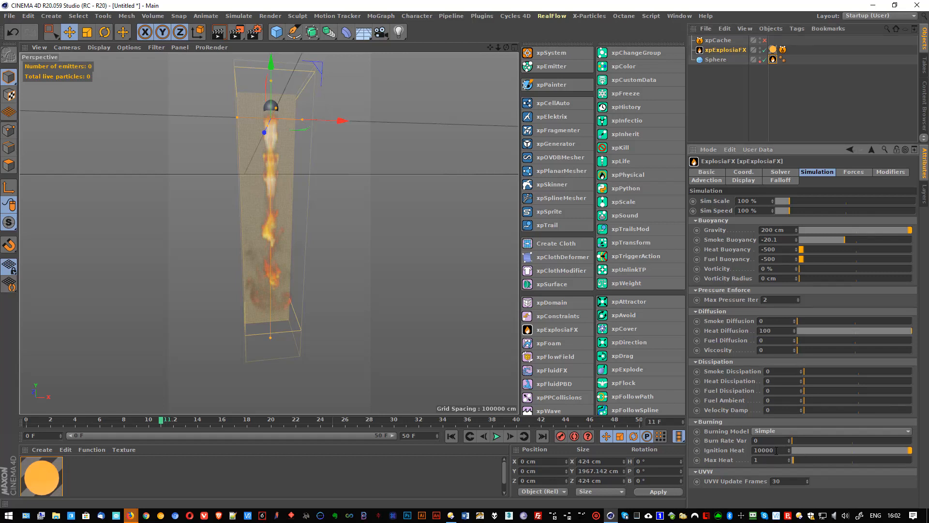
click(451, 436)
click(496, 437)
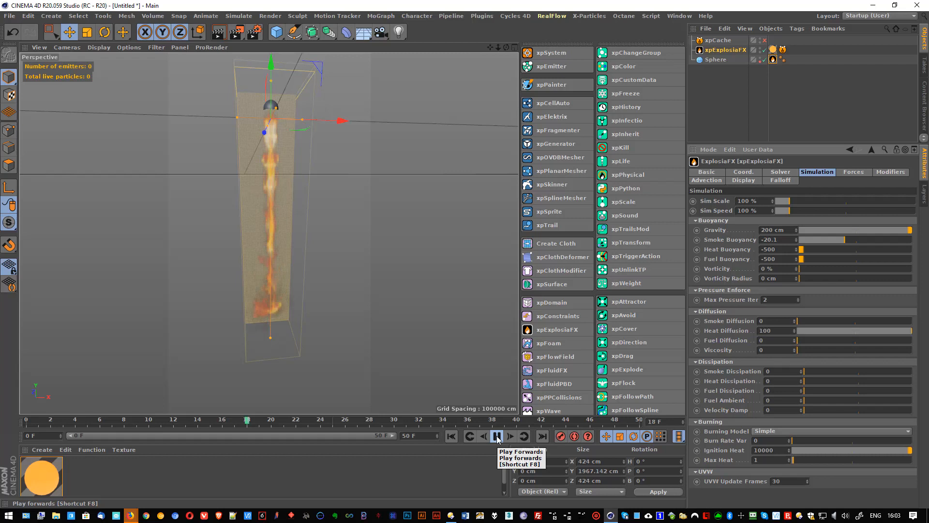
click(497, 438)
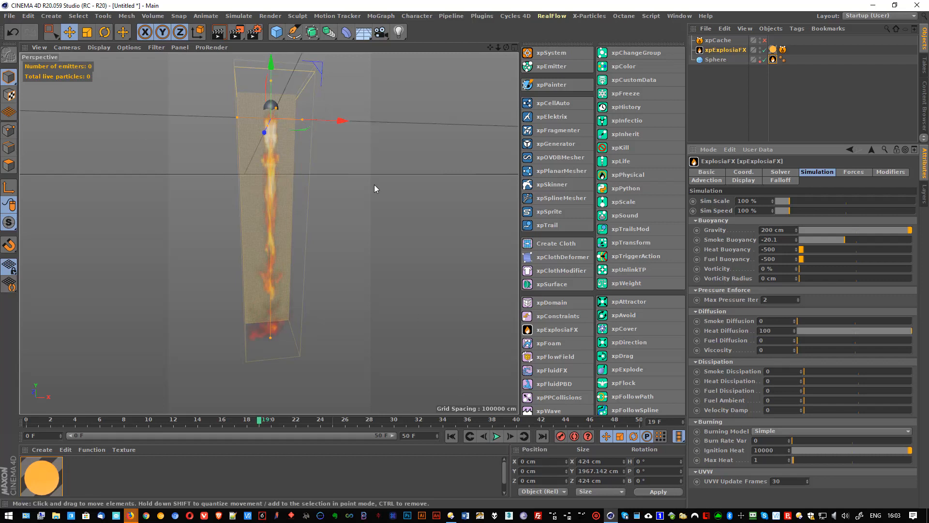
Check the fire in the Cycles 4D Real-Time Preview while advancing frame by frame to frame 22, and close the preview.
click(515, 16)
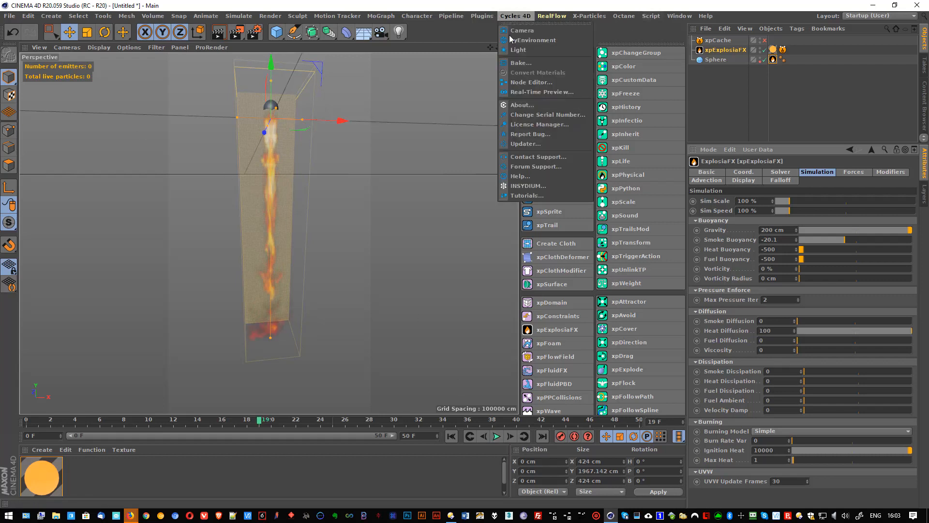
click(514, 92)
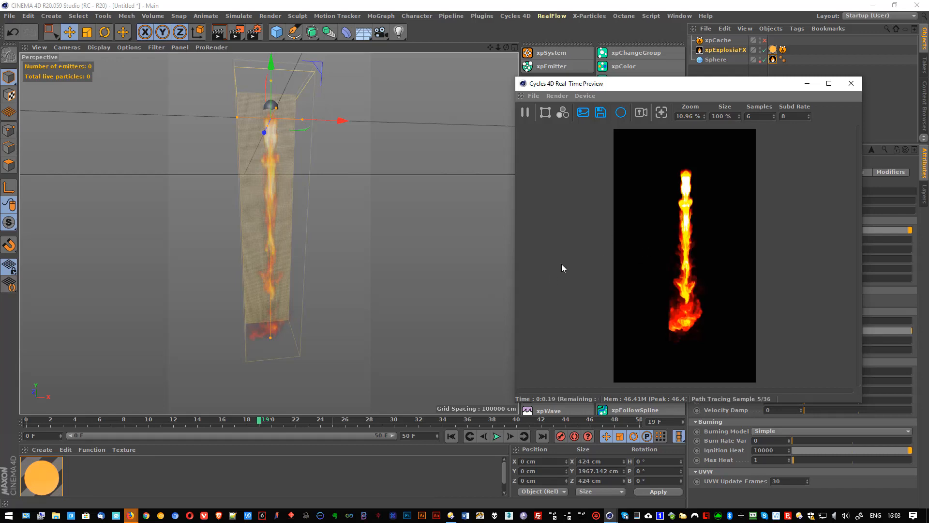
click(510, 437)
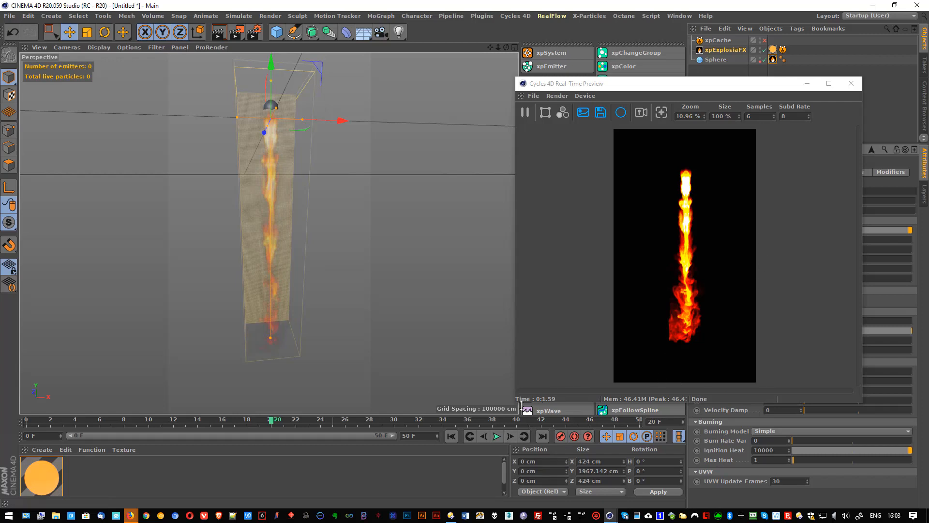
click(510, 437)
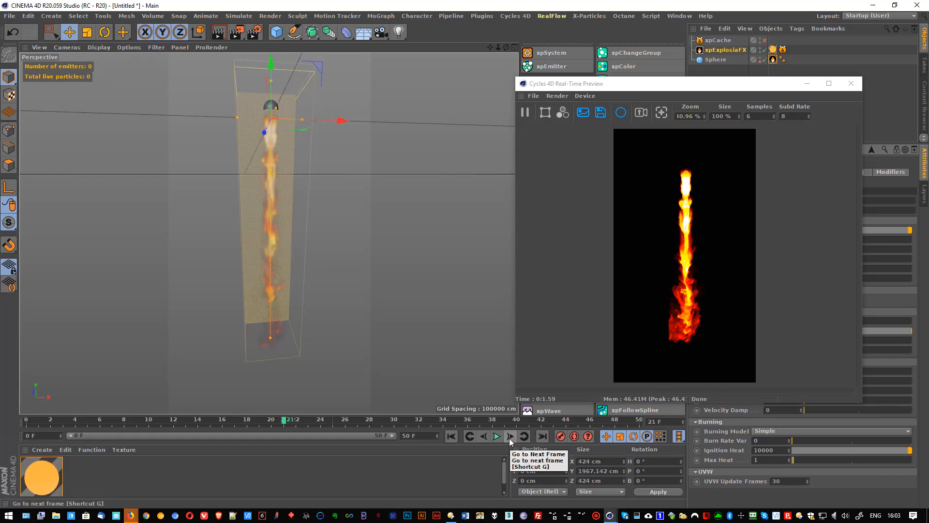
click(509, 438)
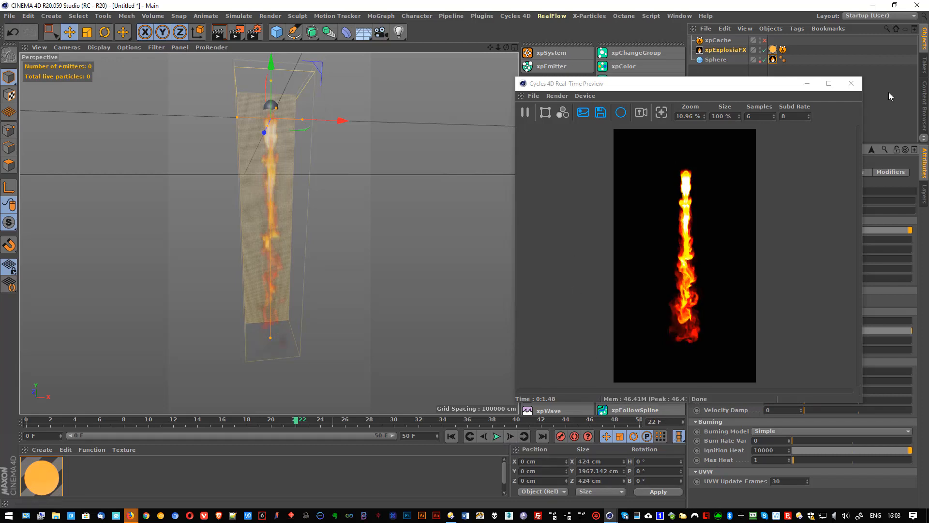
click(851, 83)
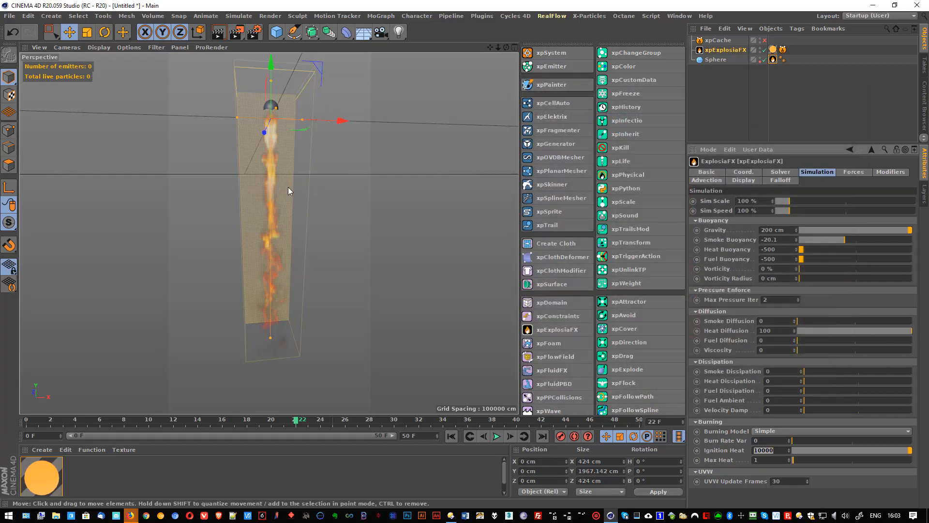
Start a new empty project and widen the object and attribute area.
key(h)
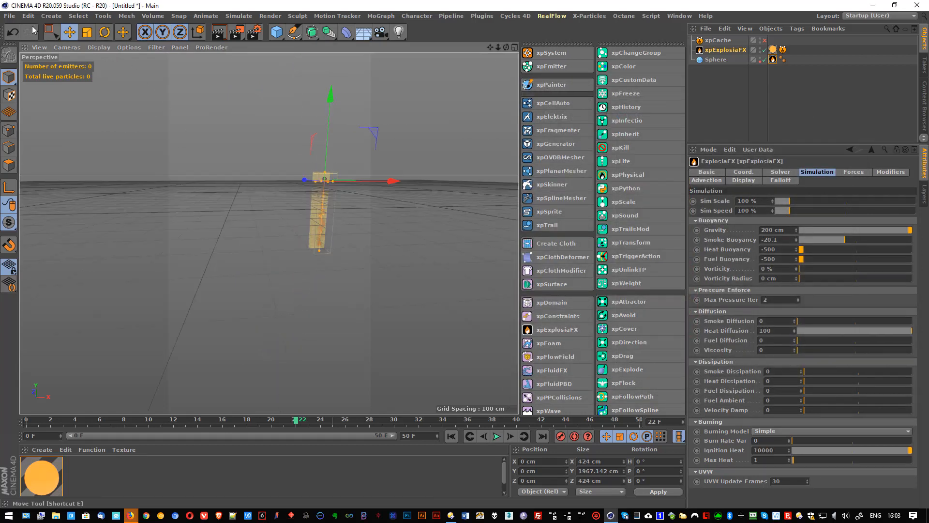
click(10, 16)
click(20, 31)
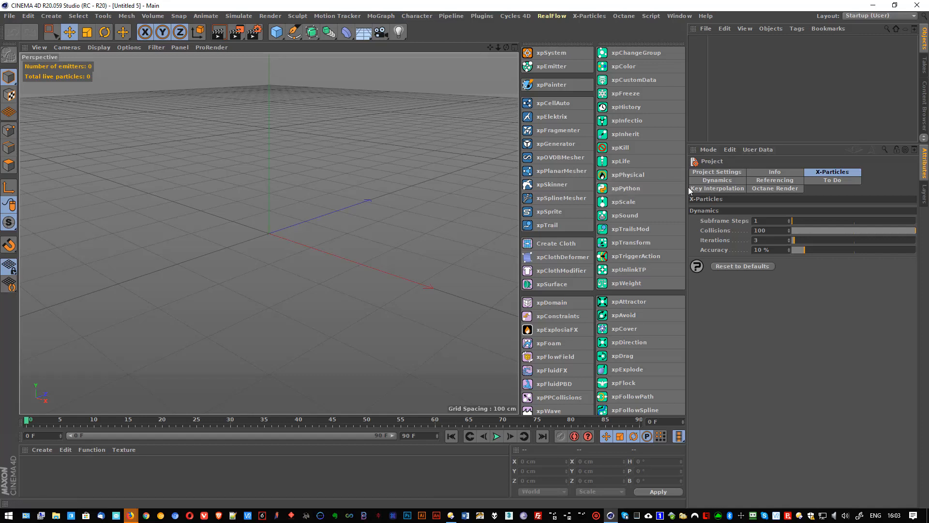
drag(688, 190, 673, 189)
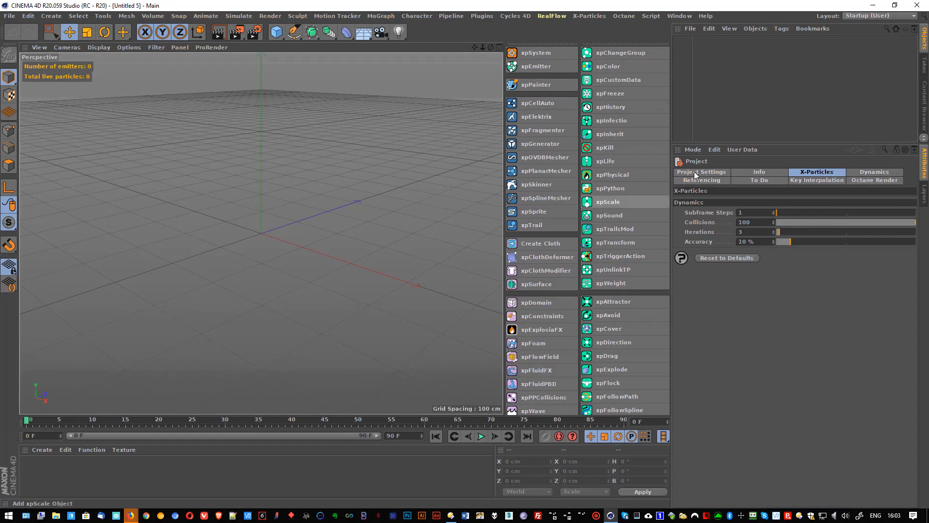
Add an xpExplosiaFX object and stretch its bounds downward into a column about 1762 cm tall.
click(542, 329)
alt+drag(262, 268, 353, 228)
scroll(352, 227, down, 5)
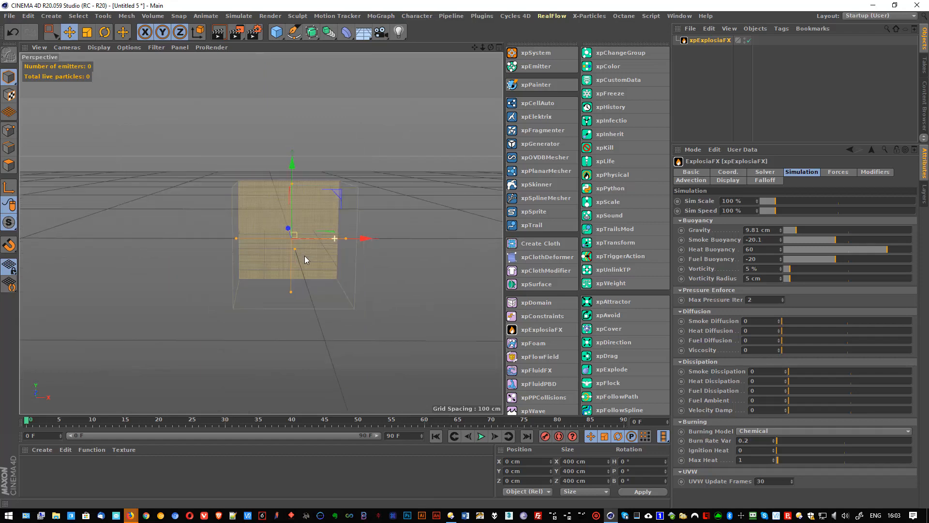
drag(291, 308, 291, 404)
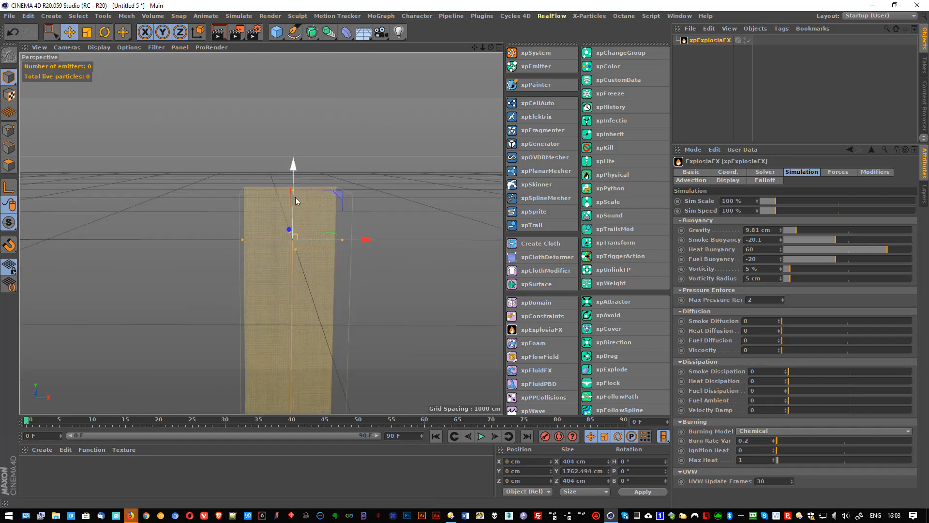
alt+drag(295, 197, 348, 261)
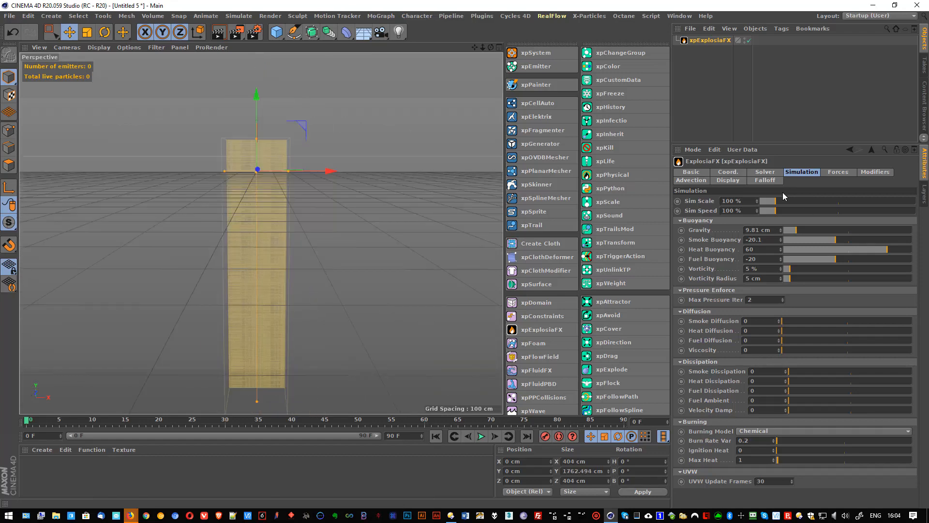
Set the xpExplosiaFX solver's Voxel Size to 10 cm.
click(765, 172)
drag(812, 198, 897, 196)
drag(925, 204, 927, 203)
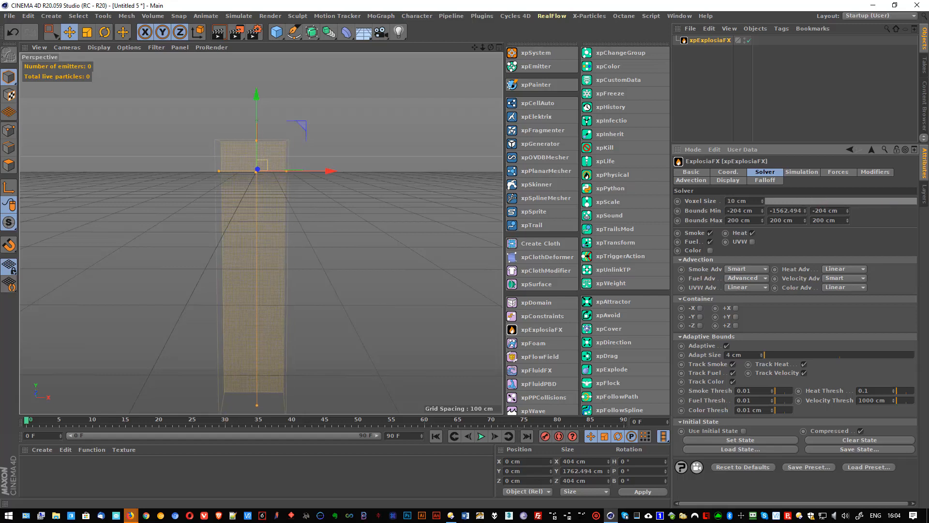
scroll(246, 214, up, 4)
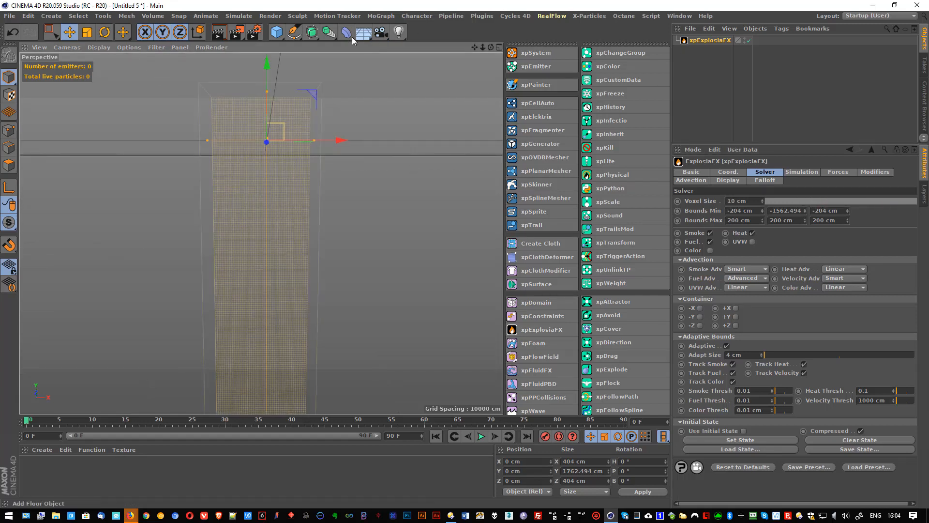
Add a sphere with a radius of 50 cm at the origin, inside the simulation bounds.
click(277, 33)
click(480, 66)
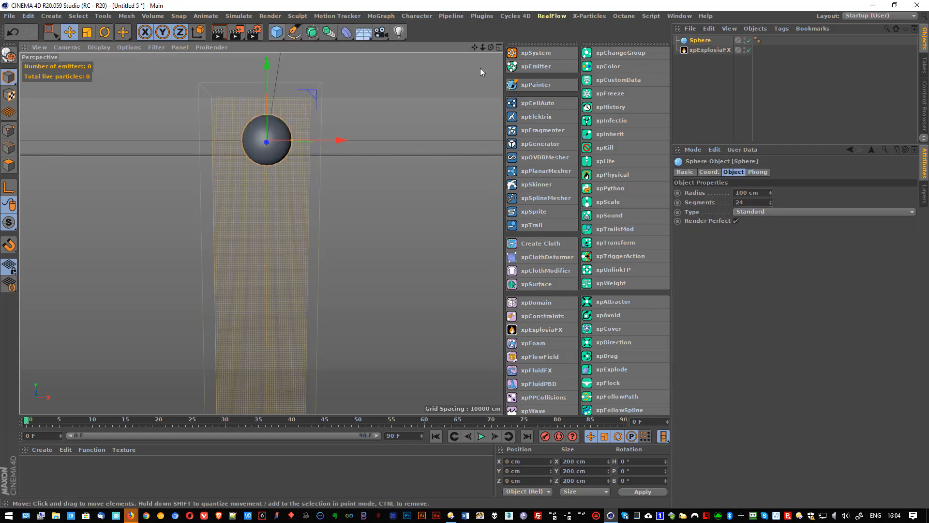
double_click(761, 193)
text(50)
key(Return)
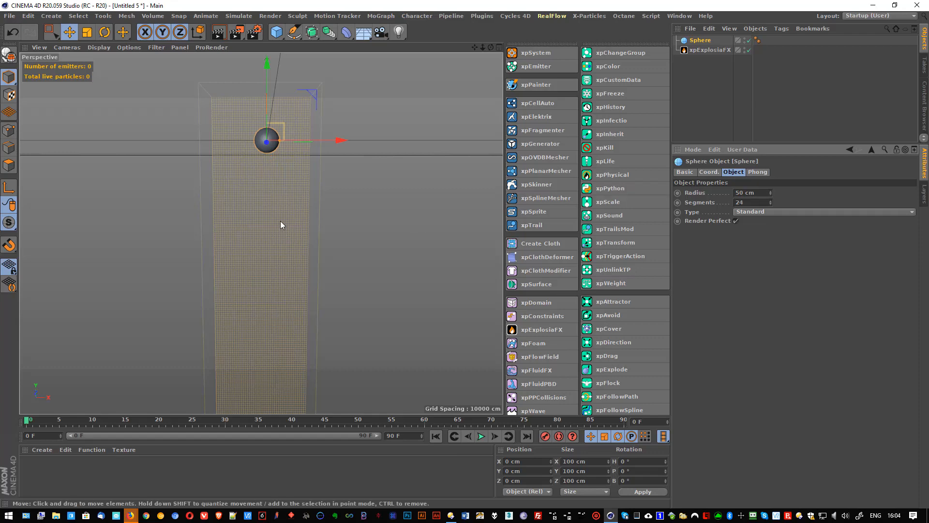
alt+drag(281, 221, 286, 179)
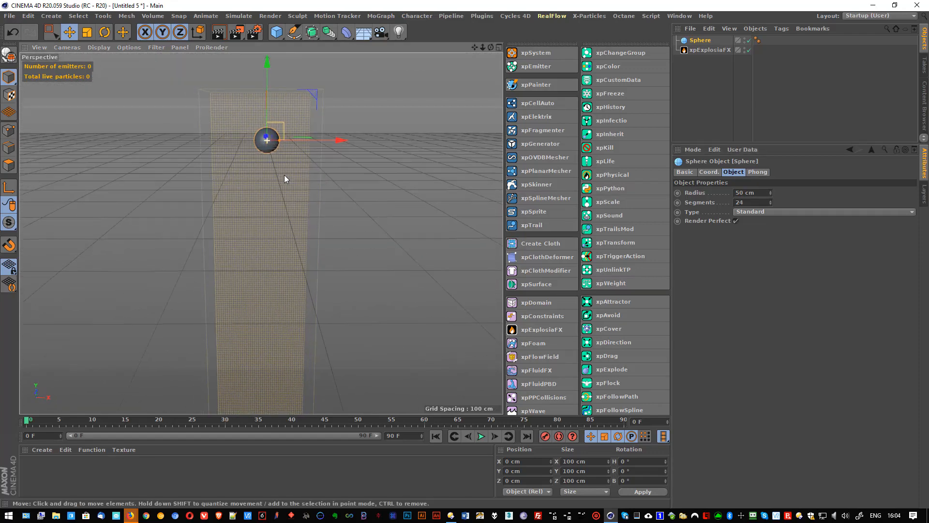
Add an xpExplosiaFX Source tag to the sphere and play the simulation.
right_click(705, 40)
mouse_move(747, 183)
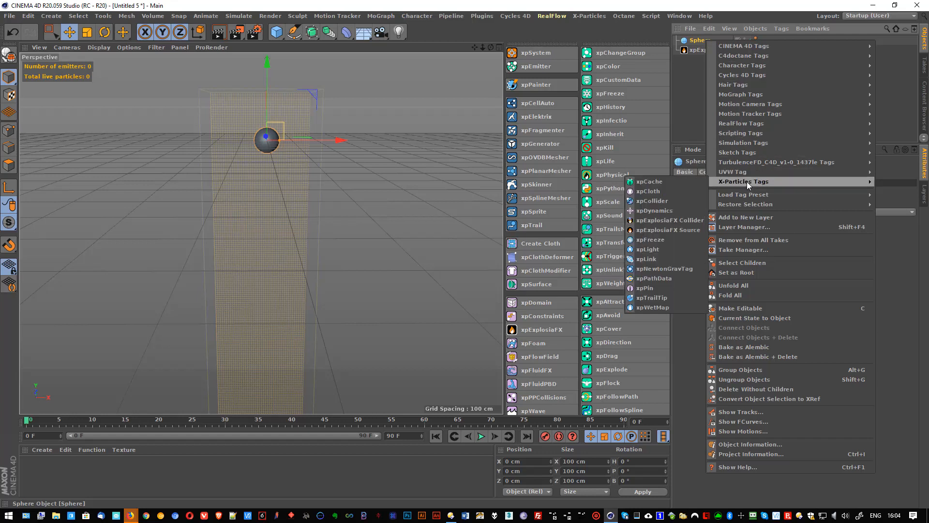
click(660, 229)
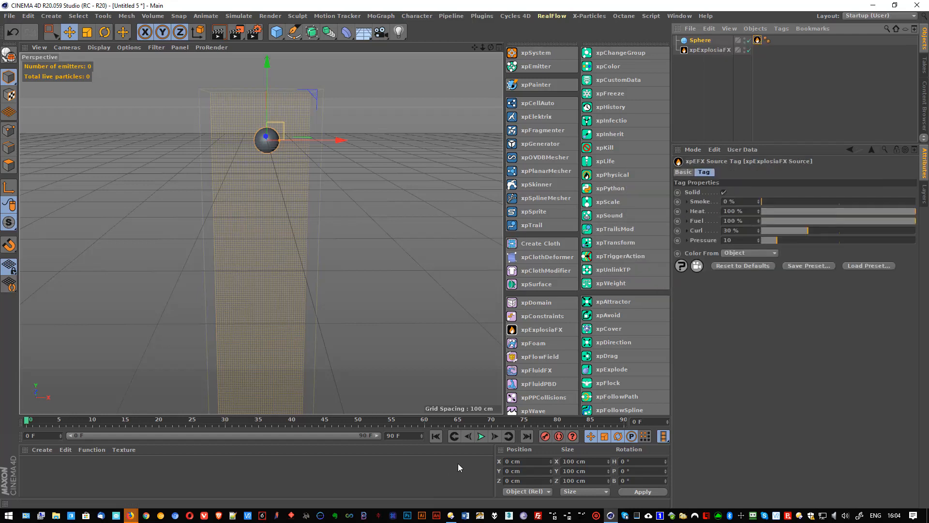
click(481, 436)
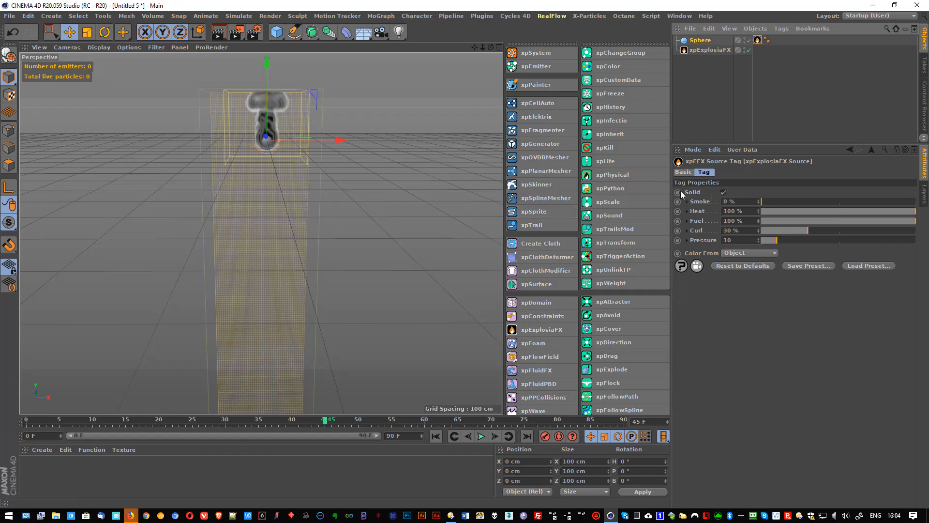
Turn off Solid in the sphere's source tag and hide the sphere in the viewport.
click(724, 192)
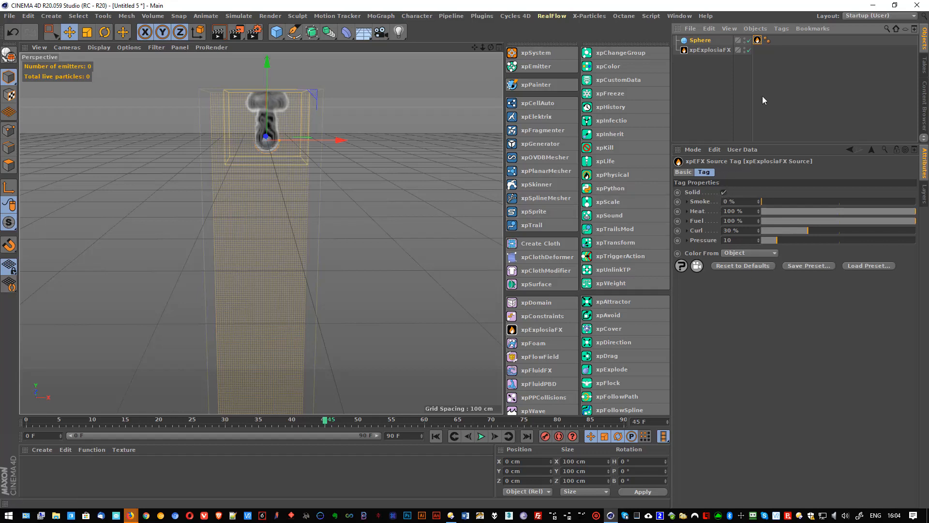
click(724, 192)
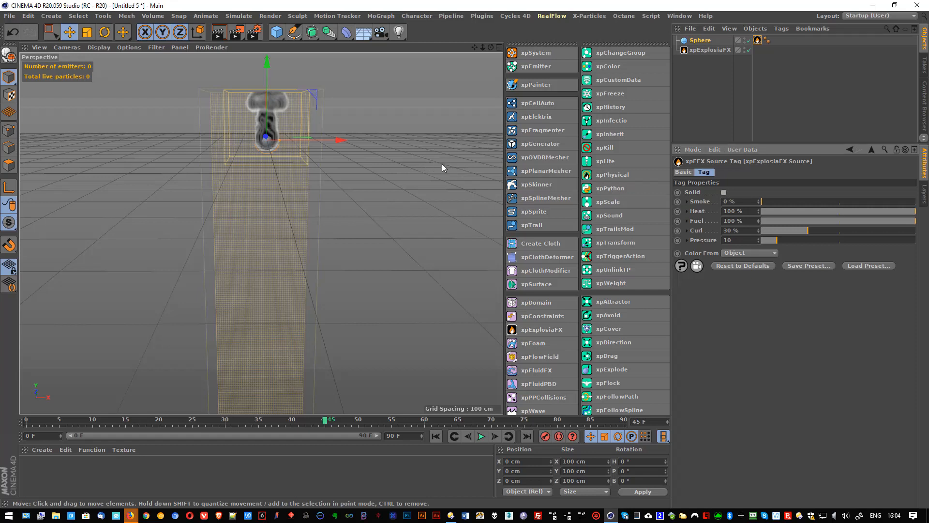
click(745, 41)
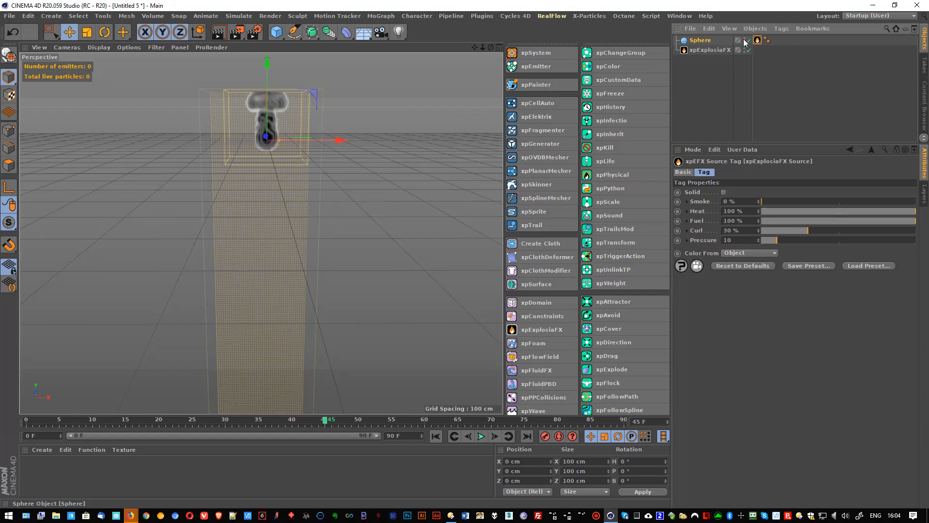
Move the sphere down to about -340 cm on Y and replay the simulation from the first frame.
drag(267, 89, 258, 175)
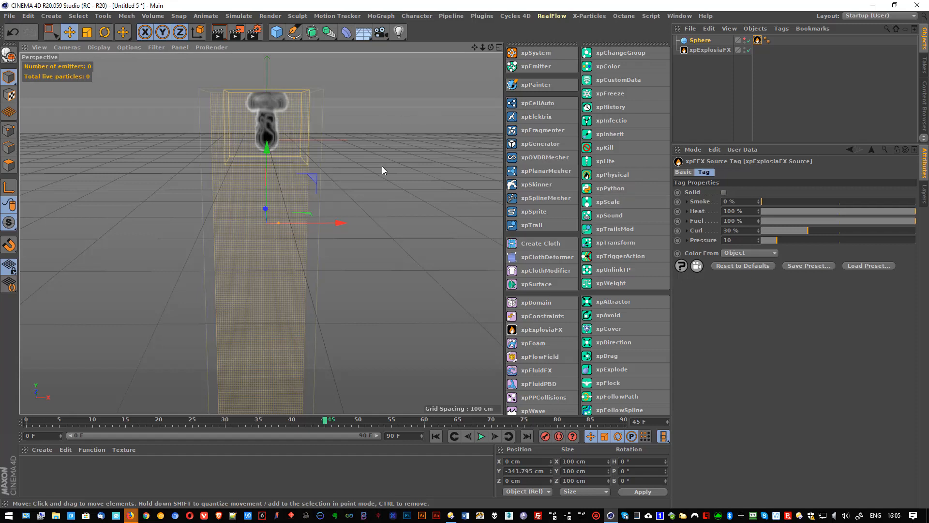
mouse_move(266, 184)
mouse_down()
mouse_move(266, 198)
mouse_move(266, 189)
mouse_up()
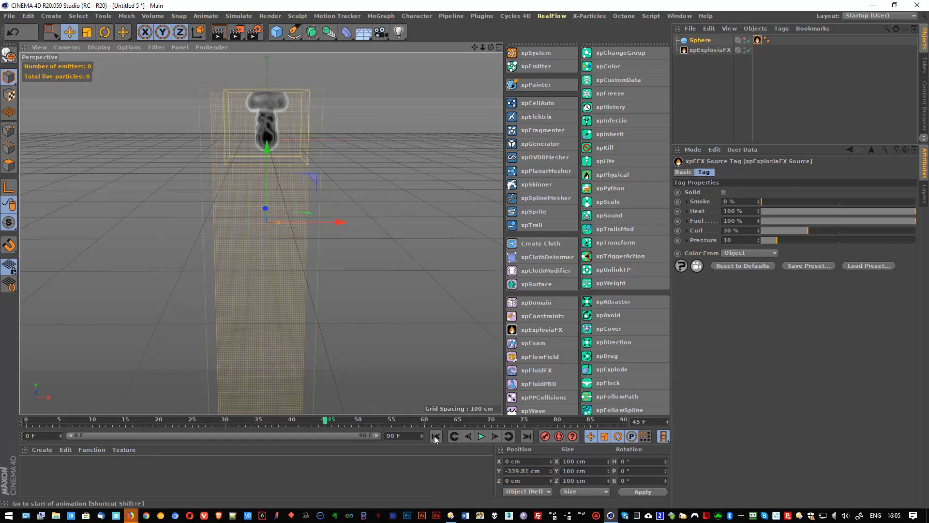
click(436, 436)
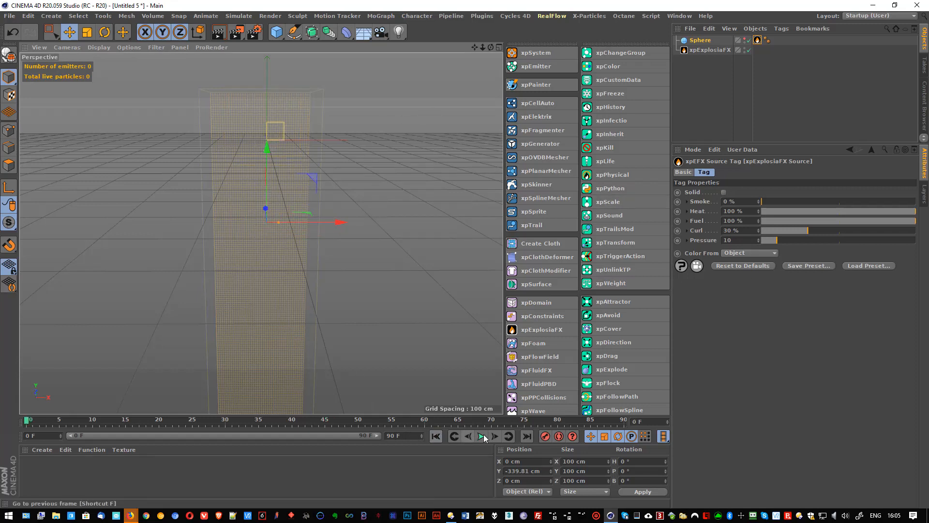
click(482, 436)
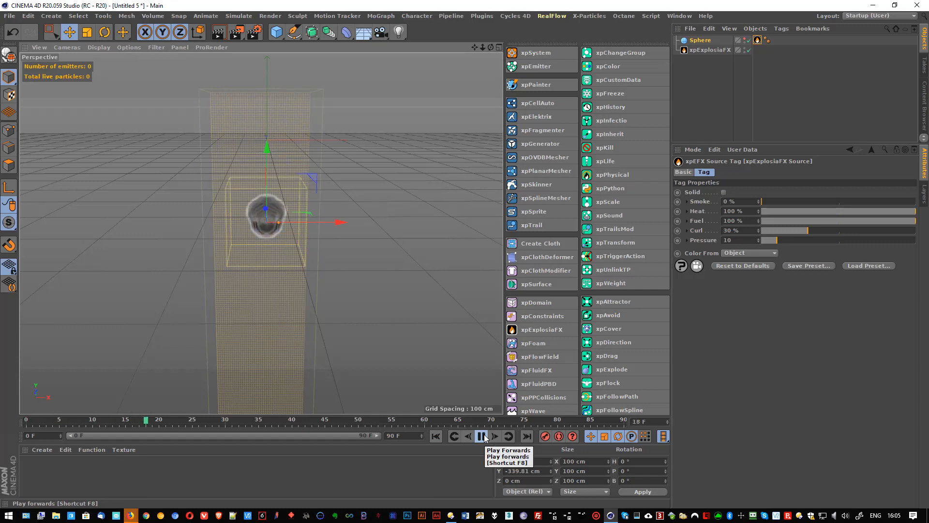
click(482, 435)
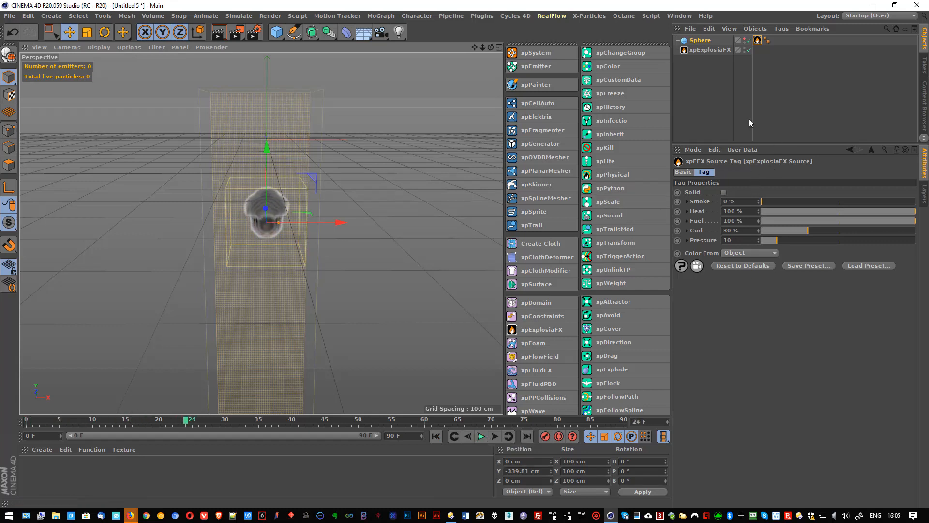
Switch the xpExplosiaFX display to Fuel and continue playing the simulation to watch the flame.
click(702, 49)
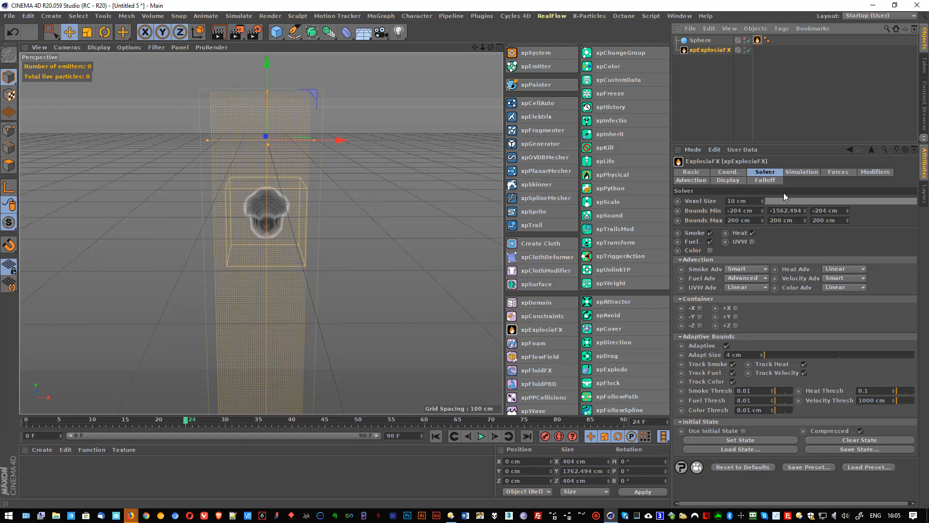
click(728, 180)
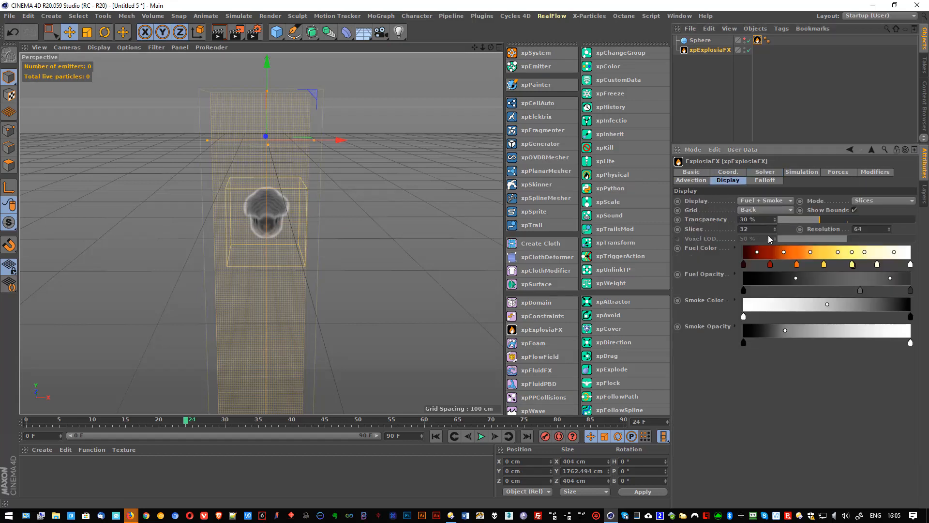
click(766, 201)
click(759, 230)
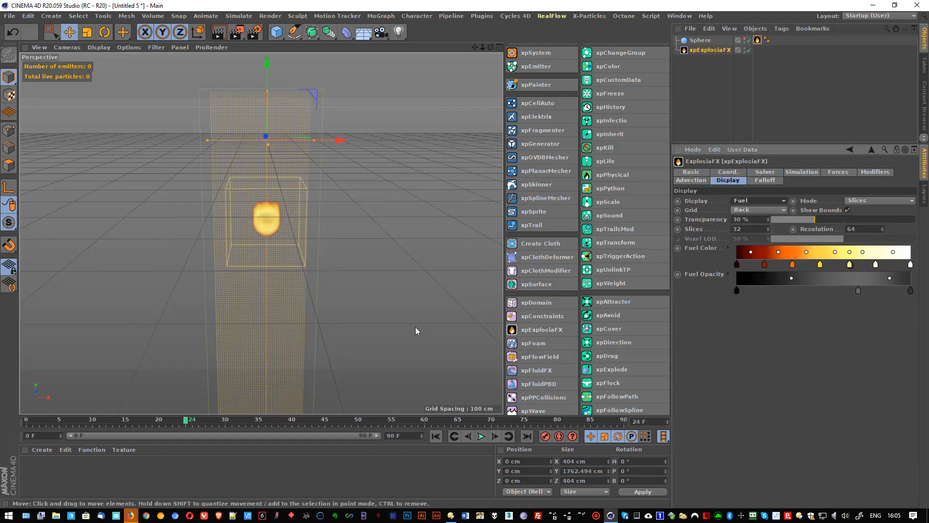
click(742, 202)
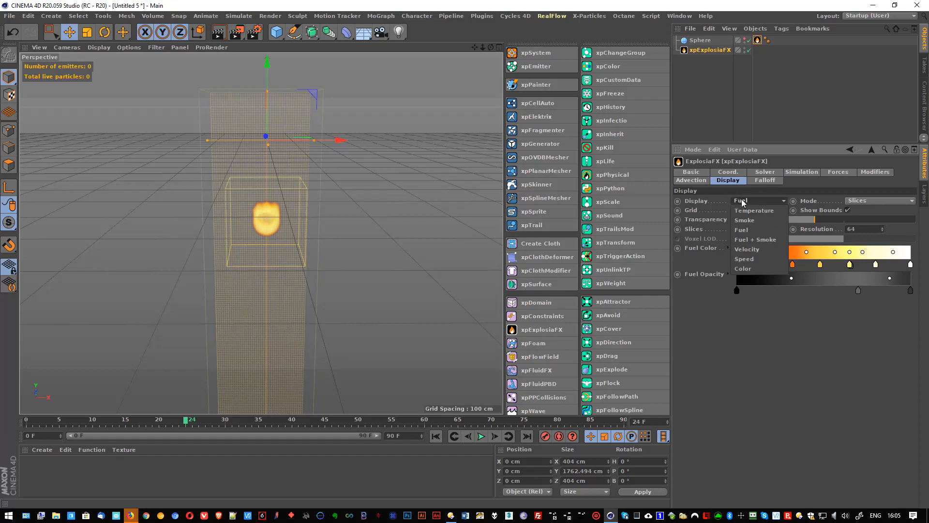
click(743, 202)
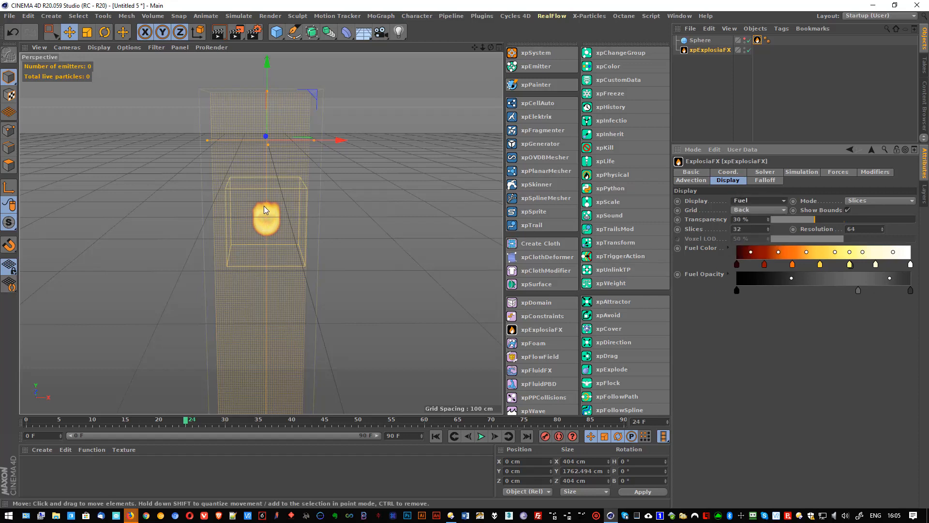
click(482, 436)
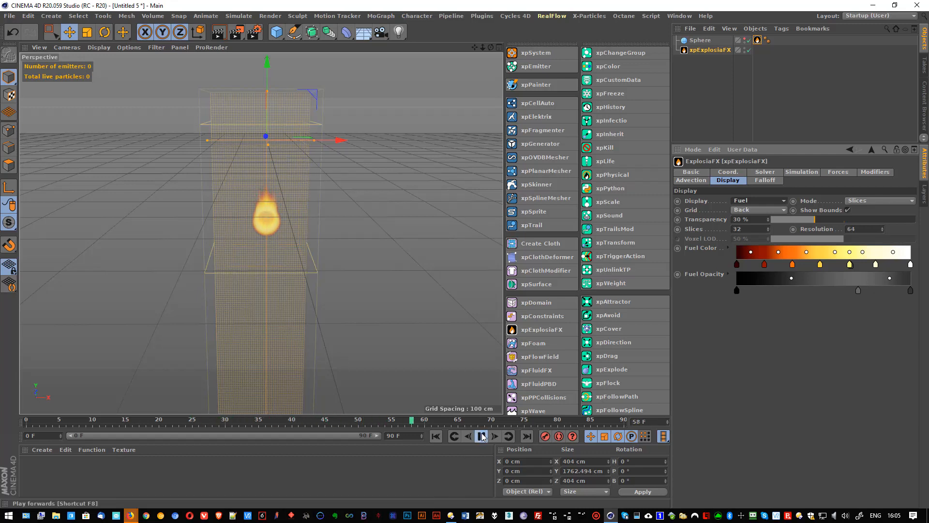
click(481, 435)
Return to the first frame and extend the project's end and preview range to 150 frames.
click(436, 436)
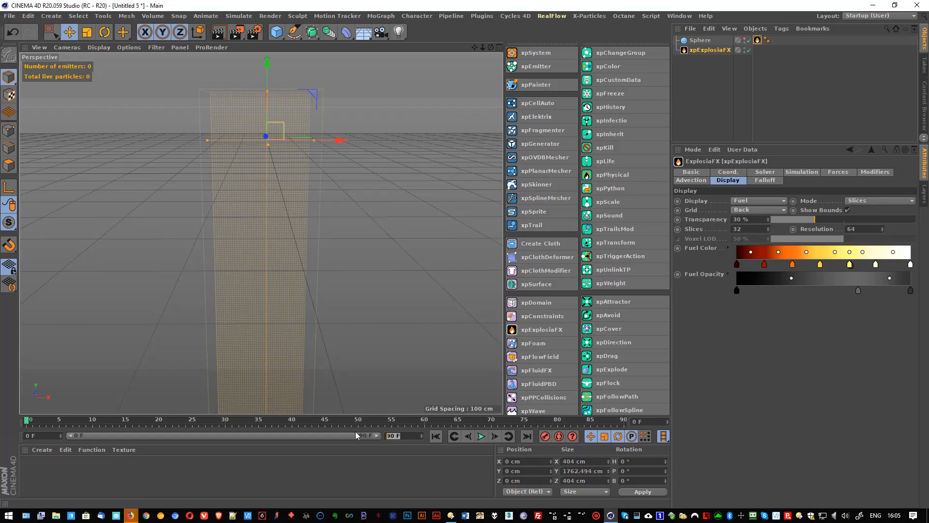
key(Return)
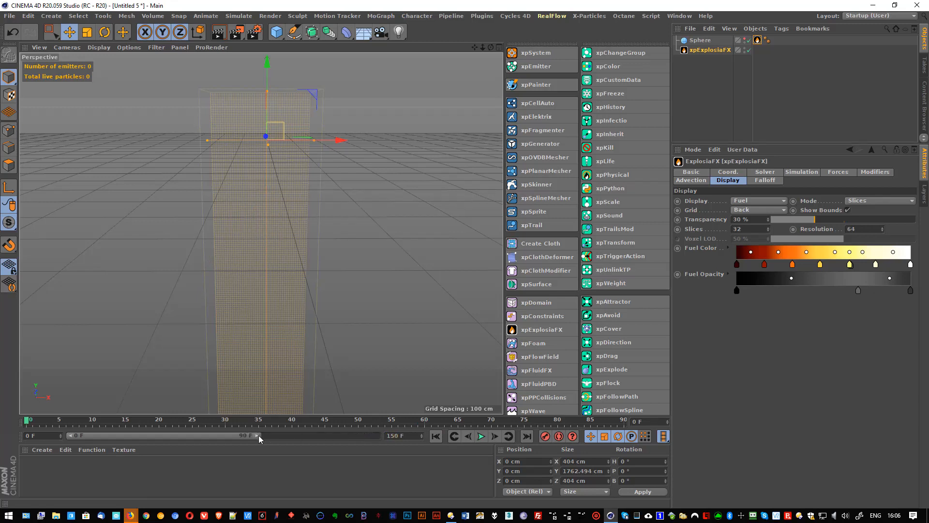
drag(259, 438, 454, 432)
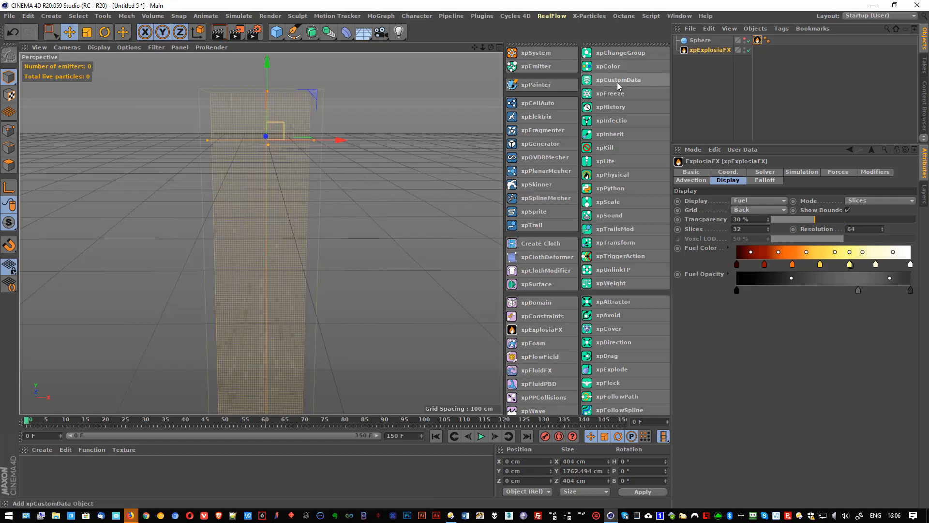
Add an xpWind modifier to the scene and play the simulation from an angled view.
scroll(619, 290, down, 5)
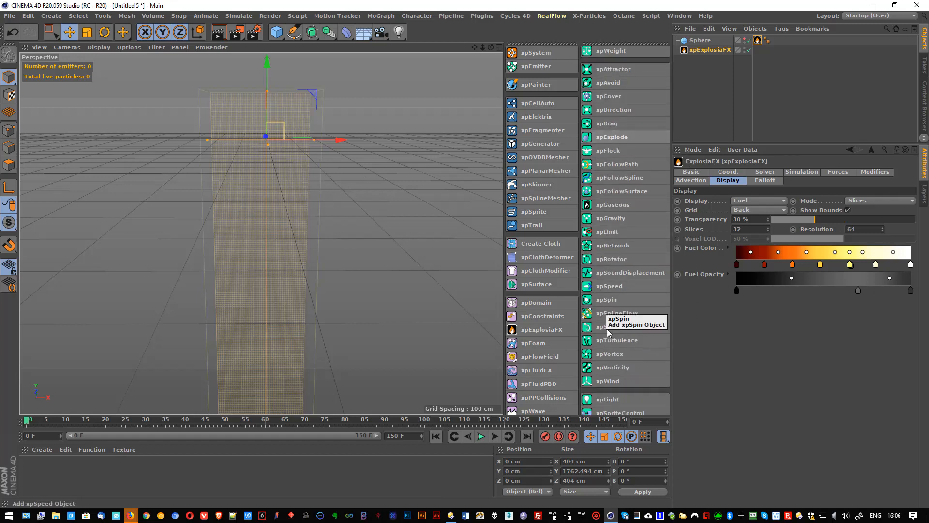
click(602, 380)
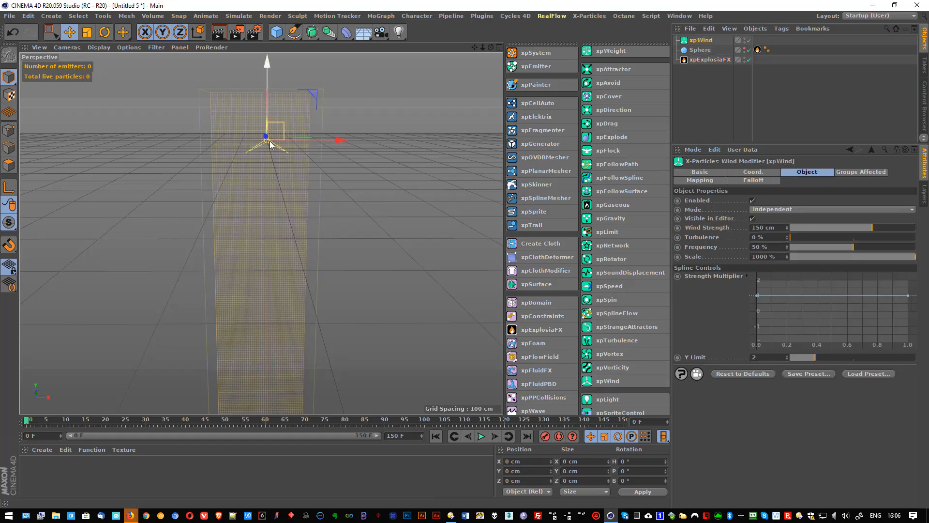
alt+drag(269, 141, 239, 173)
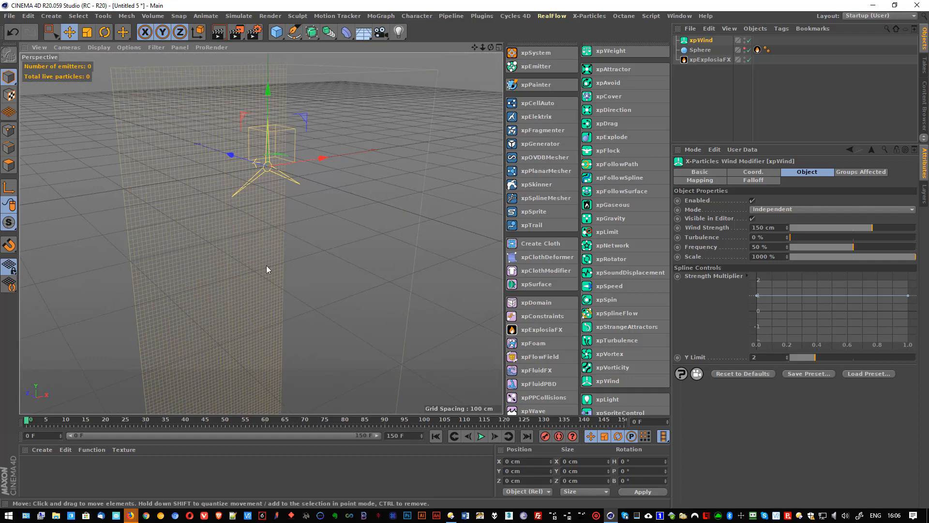
click(482, 437)
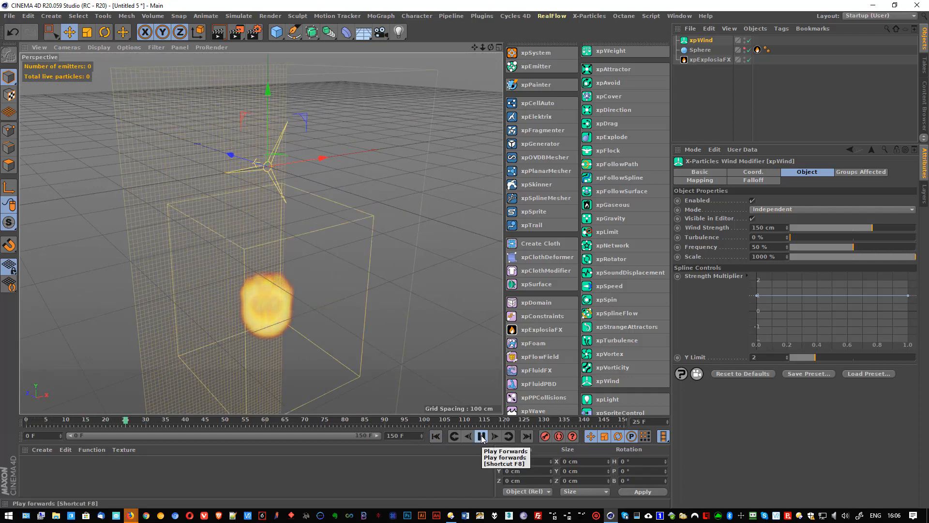
Stop the playback and rotate the xpWind modifier to a pitch of -90° so it blows downward.
click(482, 437)
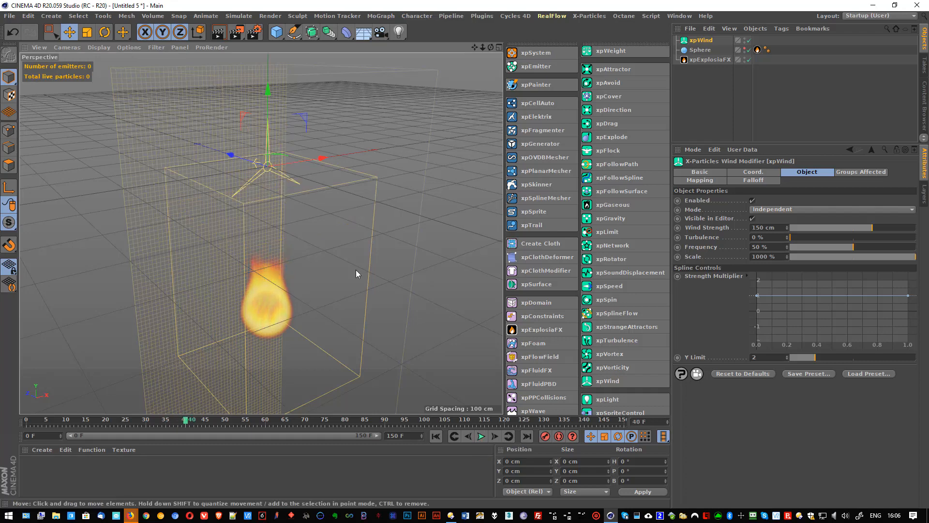
mouse_move(356, 274)
alt+mouse_down()
mouse_move(391, 249)
mouse_move(349, 262)
mouse_move(357, 285)
mouse_move(340, 274)
alt+mouse_up()
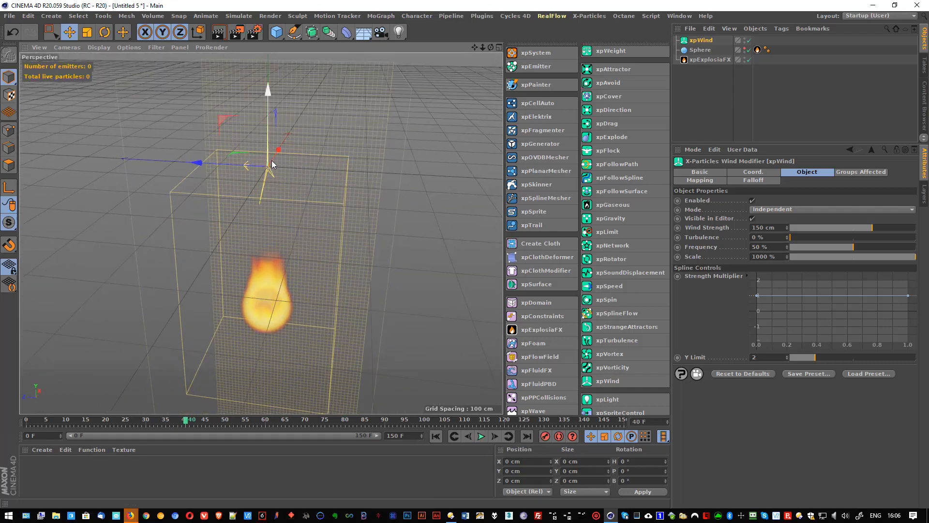
key(r)
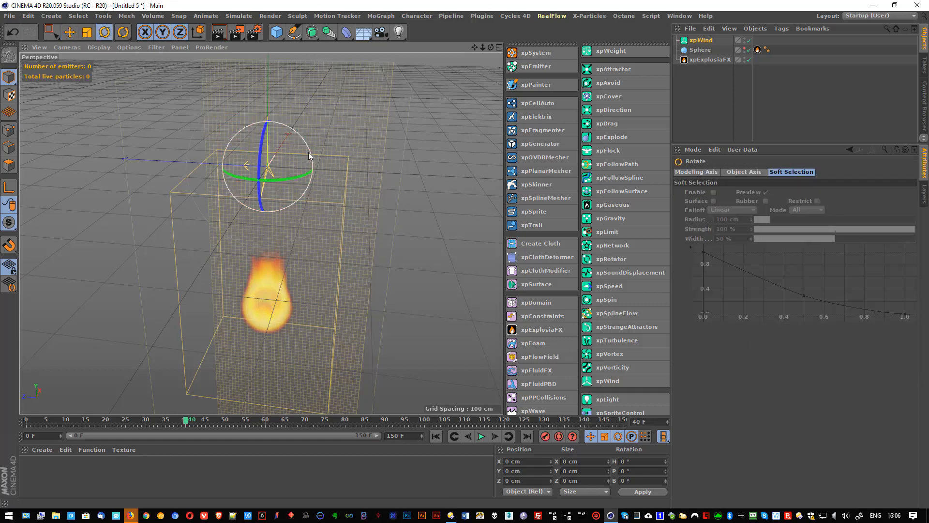
drag(309, 152, 243, 97)
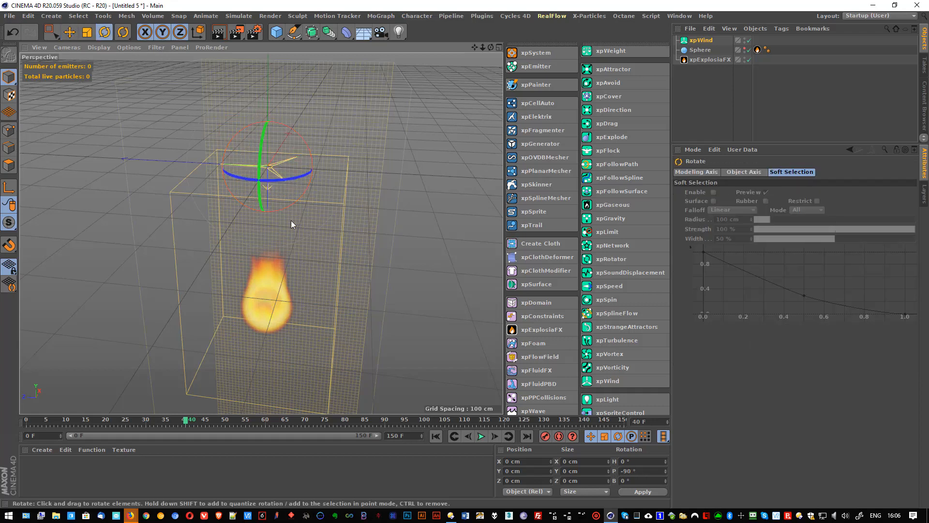
alt+drag(362, 293, 451, 264)
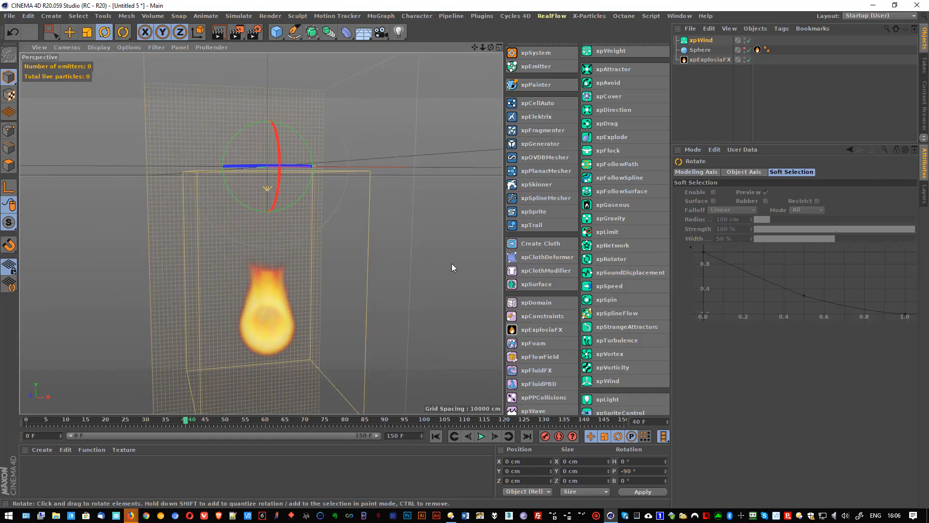
Raise the sphere to about -72 cm on Y and continue playing the simulation to about frame 65.
click(701, 50)
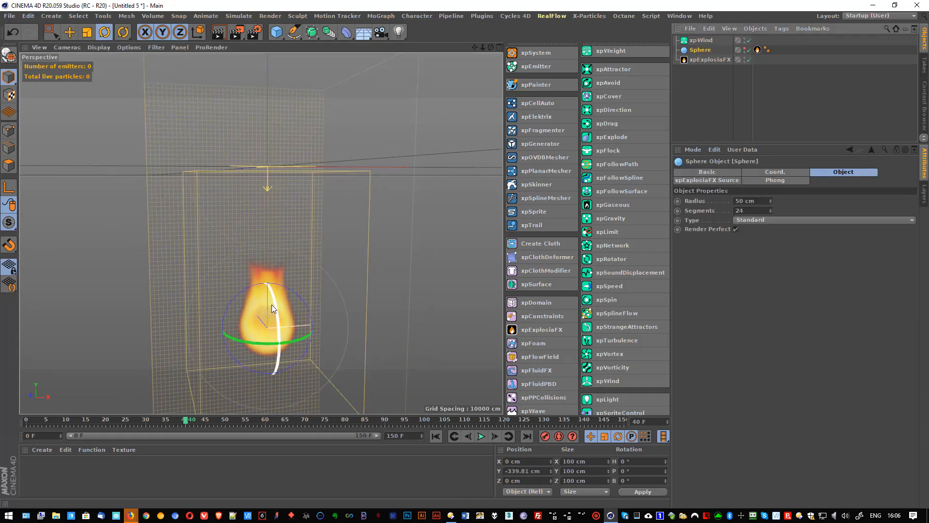
key(e)
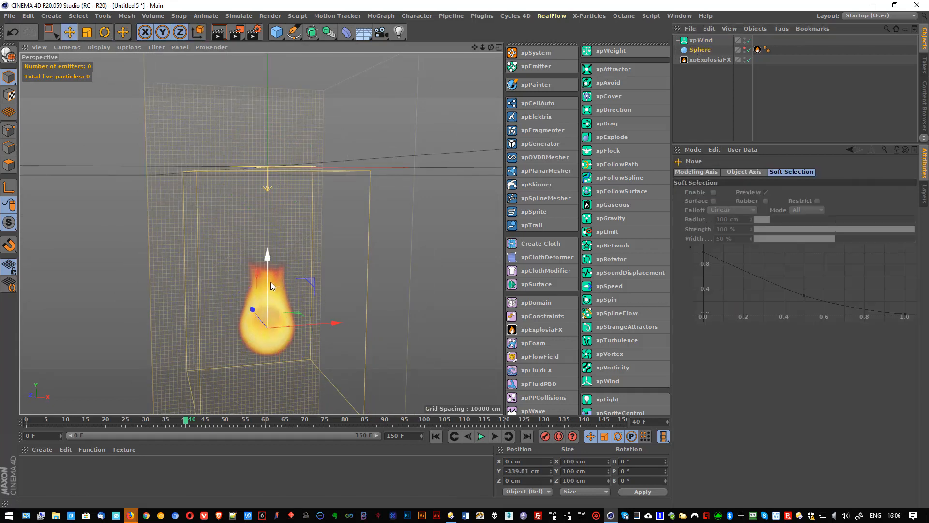
drag(267, 285, 268, 160)
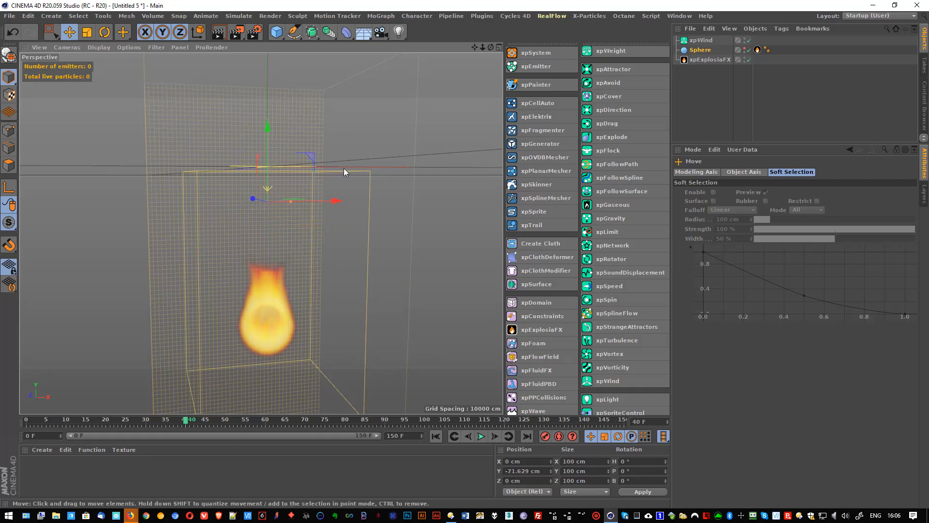
click(481, 436)
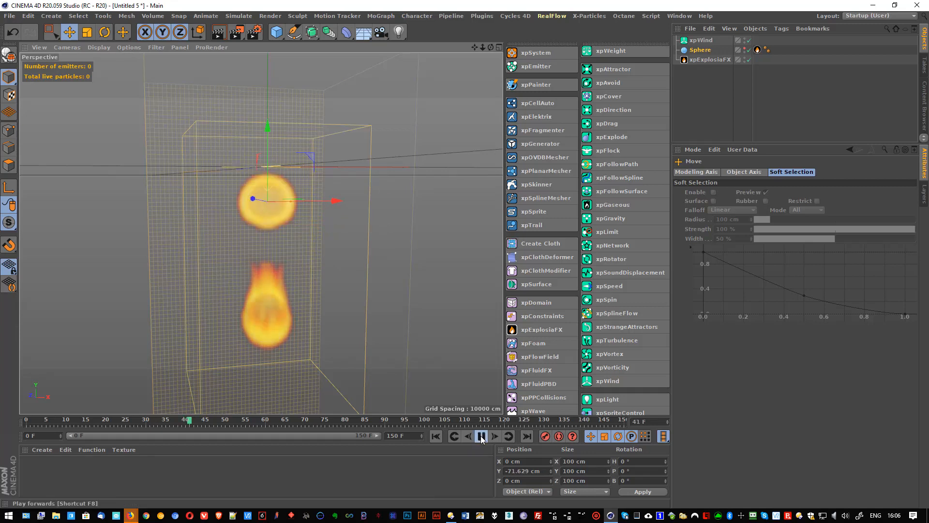
click(481, 436)
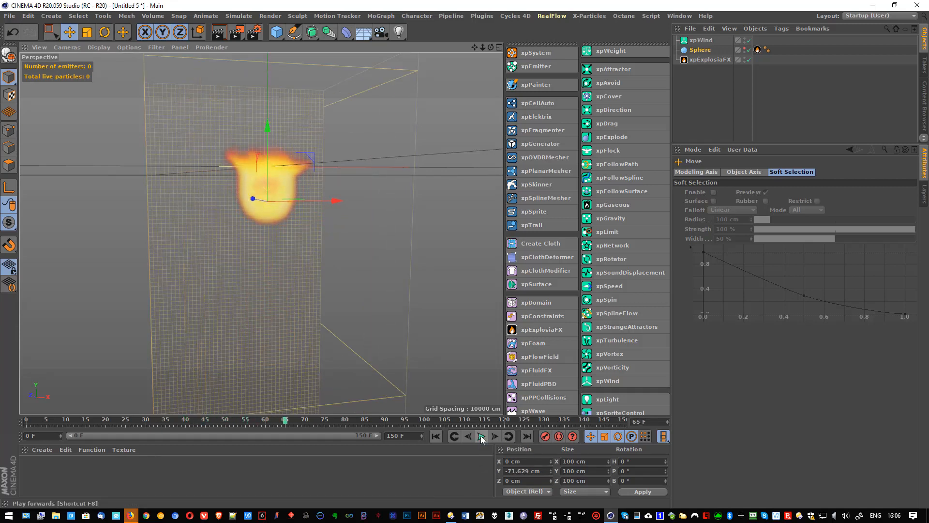
Include xpWind in the xpExplosiaFX modifiers list and replay the simulation from the first frame.
click(711, 59)
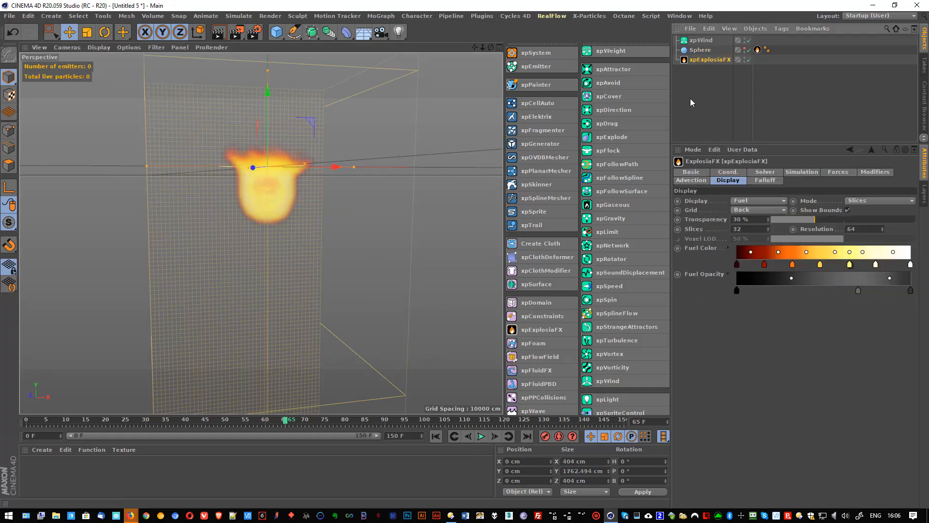
click(874, 173)
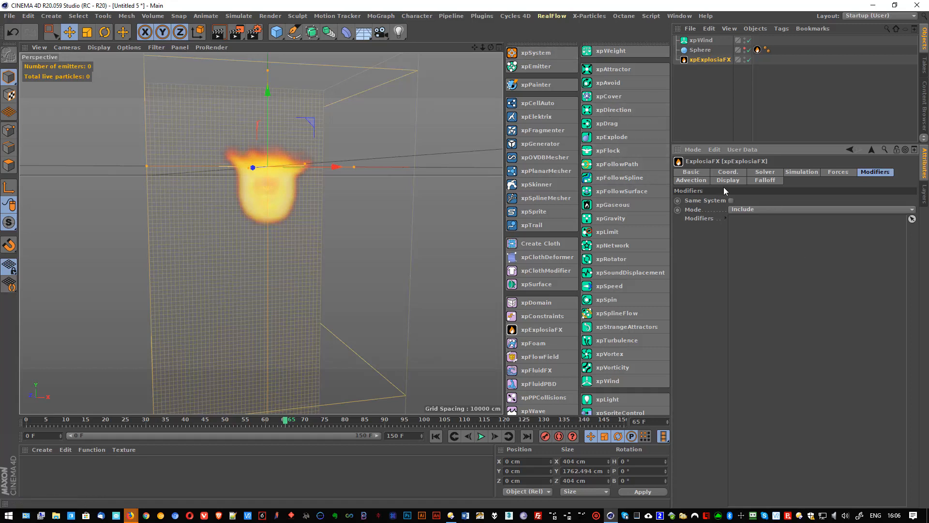
drag(695, 43, 736, 58)
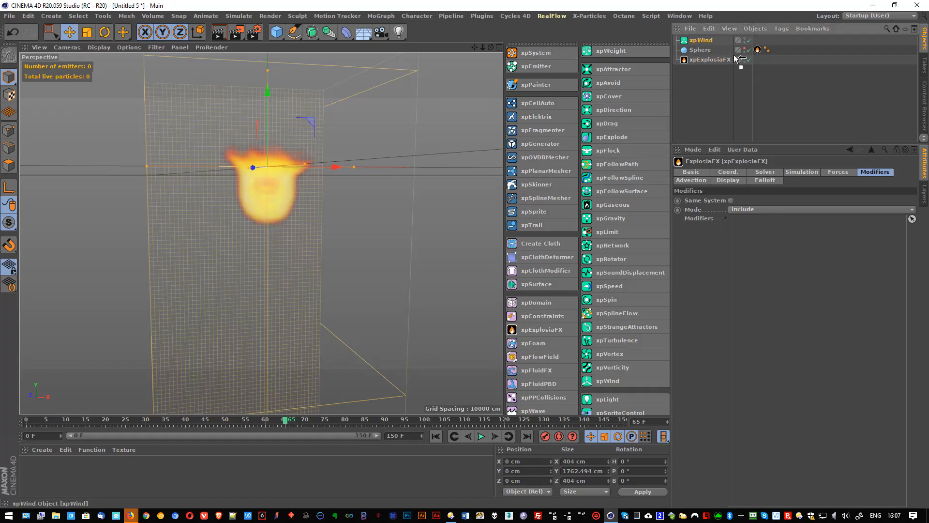
drag(770, 185, 757, 253)
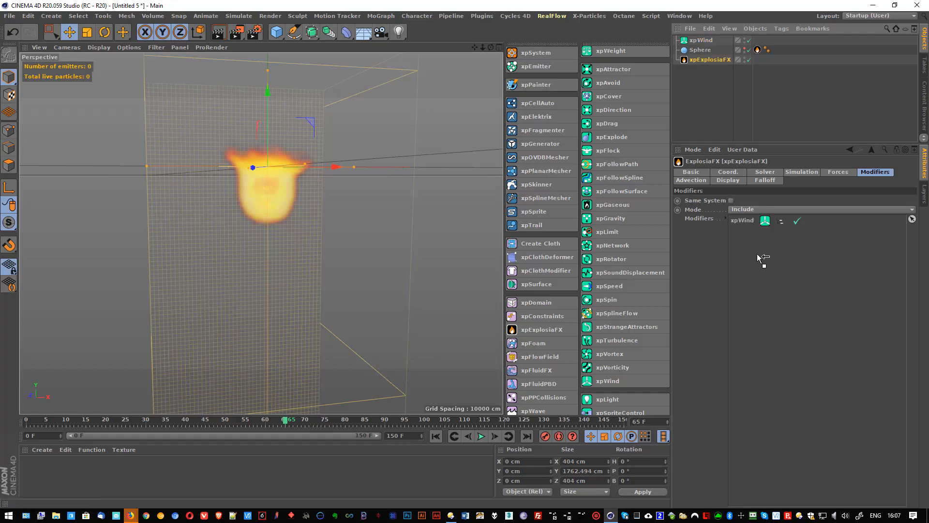
click(435, 436)
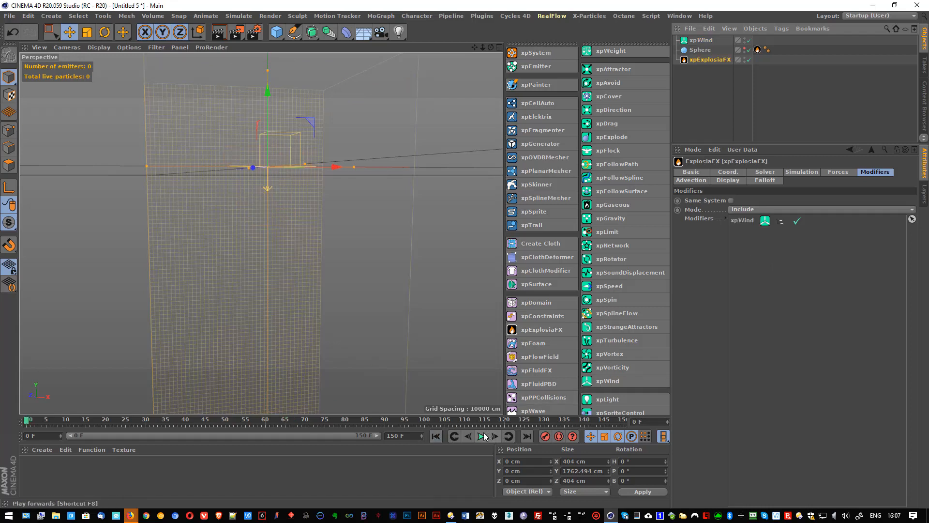
click(482, 436)
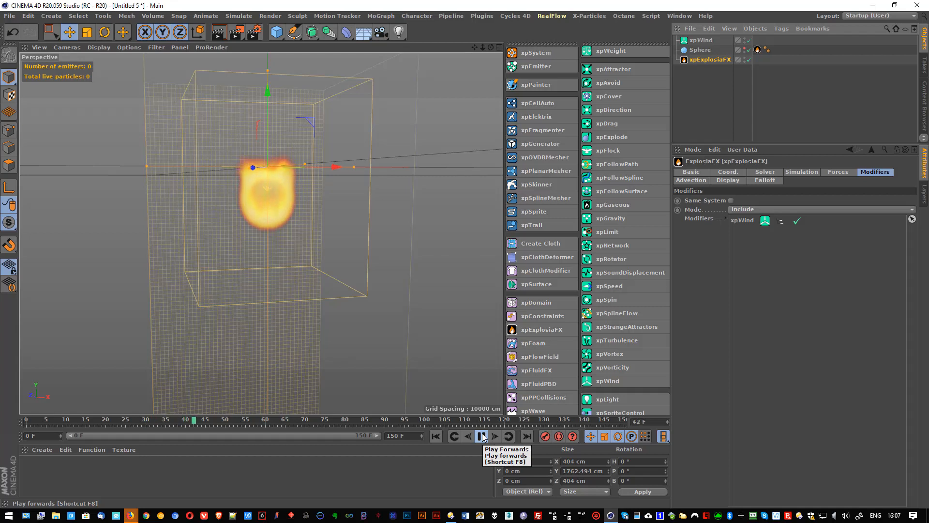
click(482, 436)
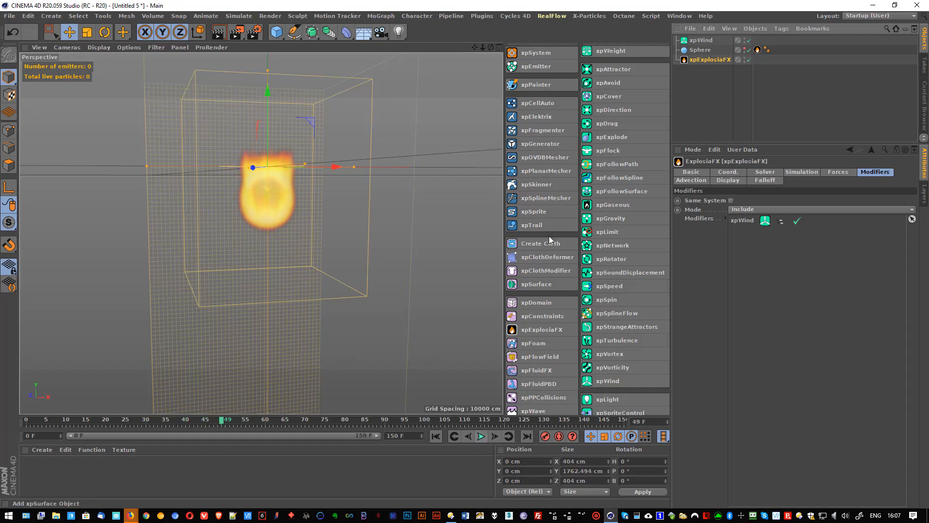
Set the xpWind strength to 3000 cm and replay the simulation from the first frame.
click(703, 41)
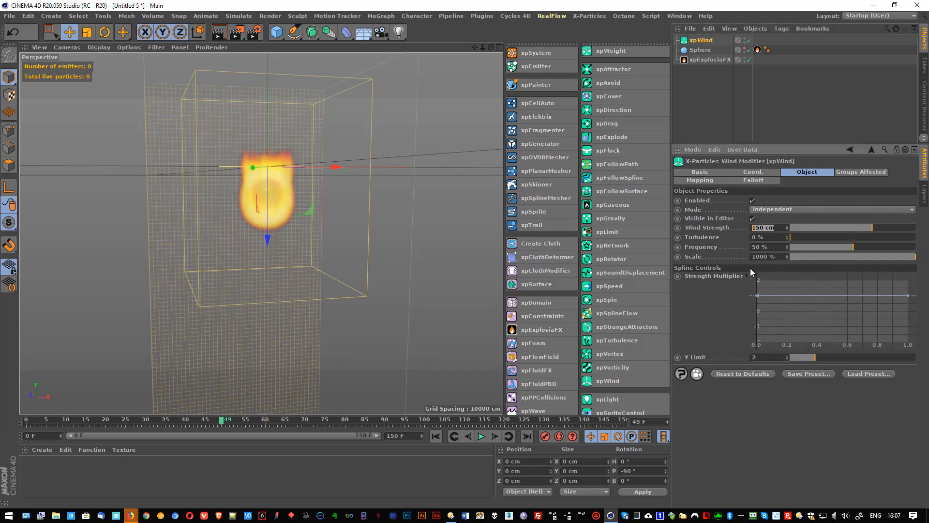
text(3000)
key(Return)
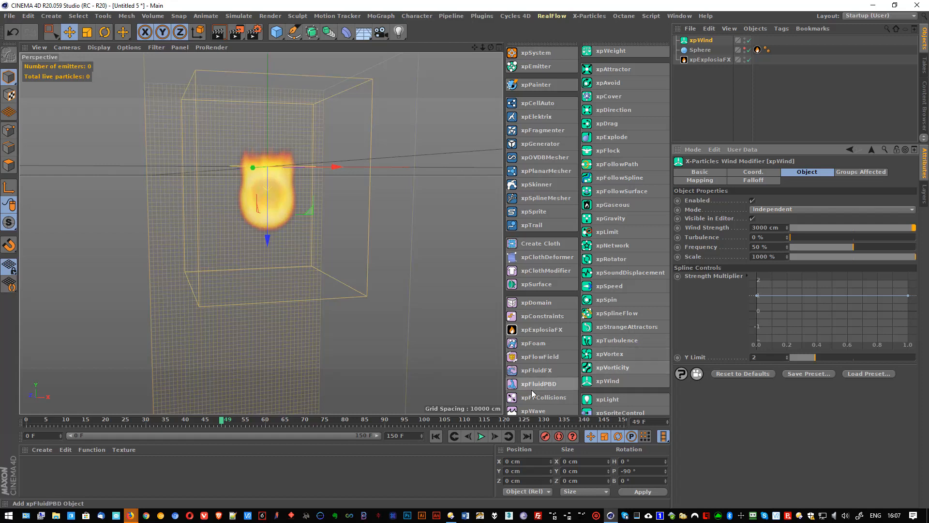
click(436, 437)
click(481, 437)
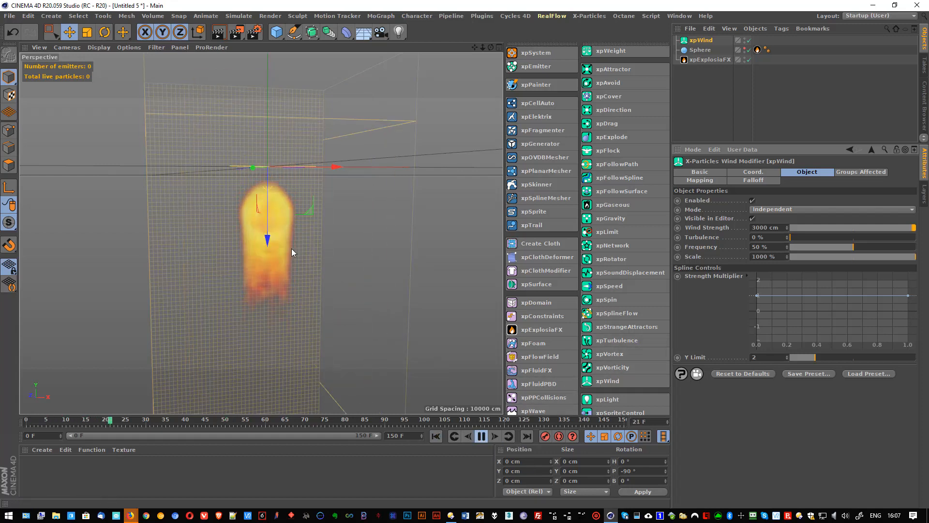
scroll(290, 248, down, 3)
alt+drag(299, 277, 275, 281)
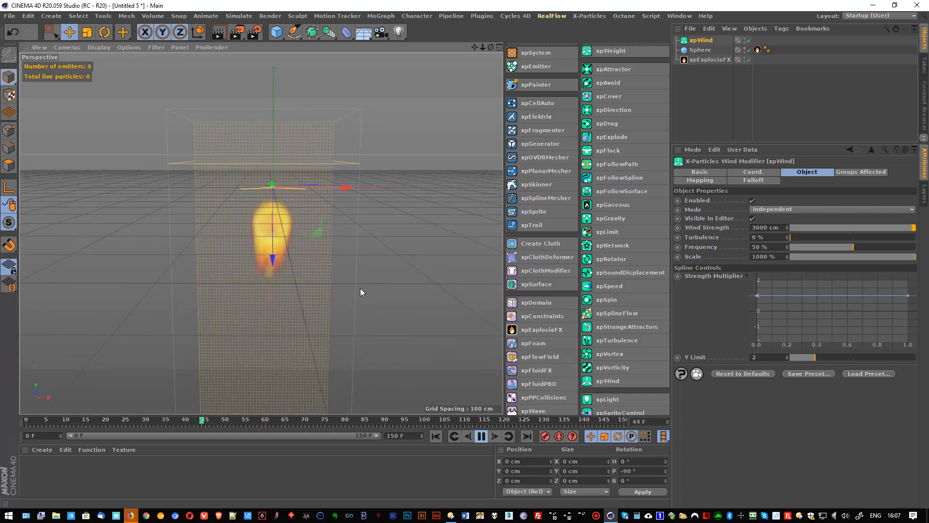
click(481, 436)
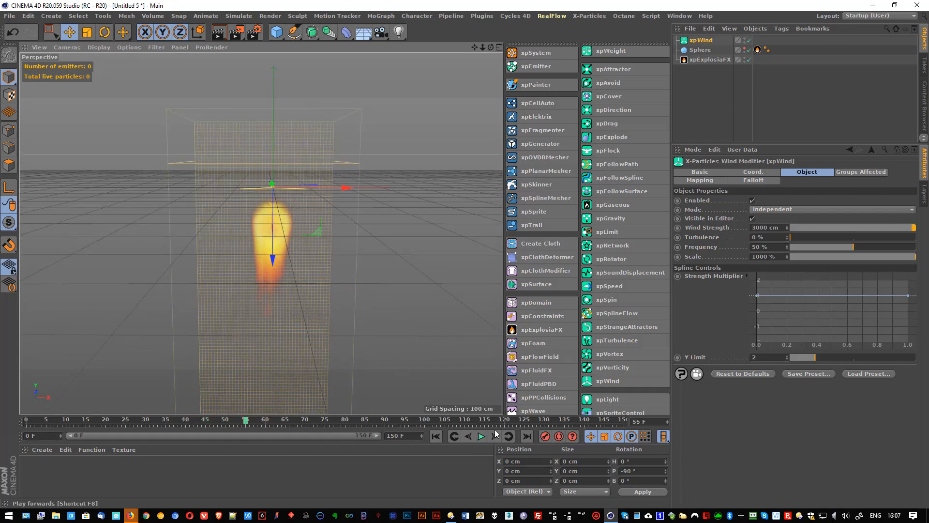
Increase the xpWind strength to 30000 cm and watch the downward flame replayed from the first frame.
click(768, 227)
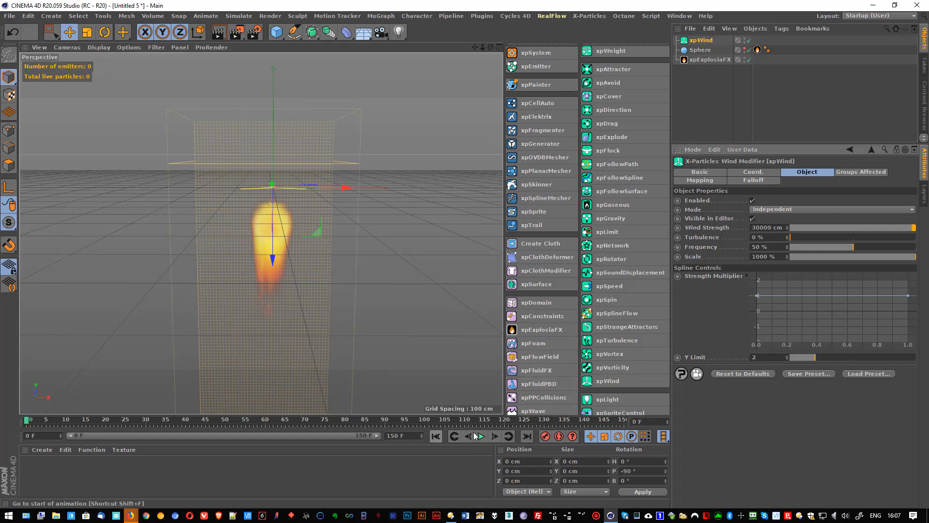
click(436, 436)
click(481, 436)
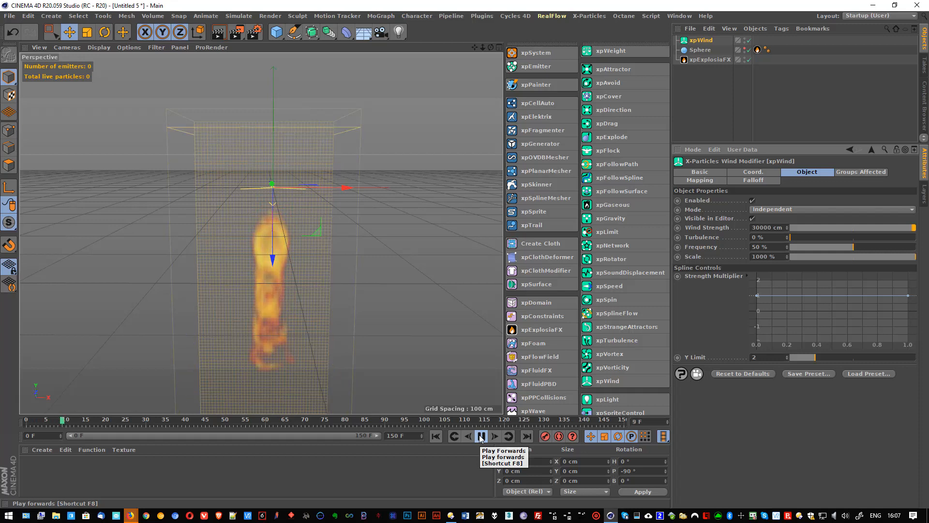
alt+drag(400, 336, 353, 290)
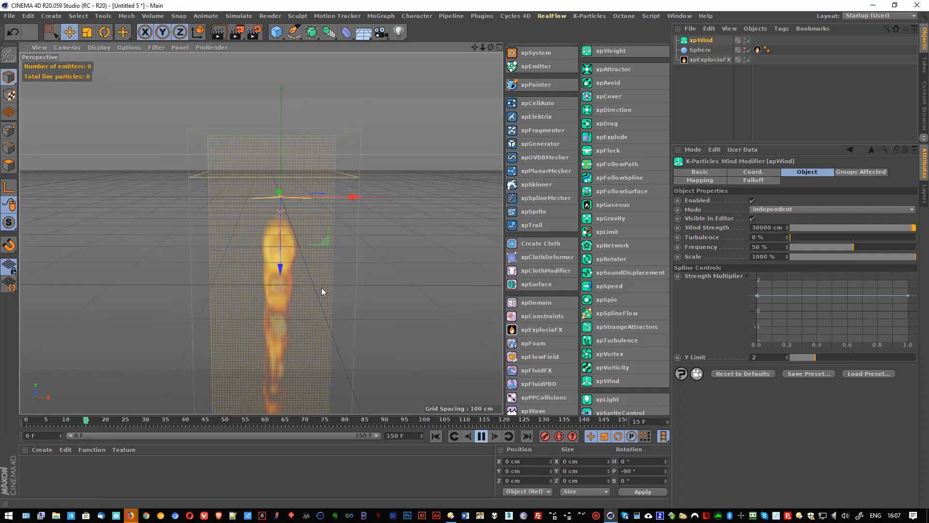
mouse_move(300, 203)
alt+mouse_down()
mouse_move(294, 182)
mouse_move(291, 197)
alt+mouse_up()
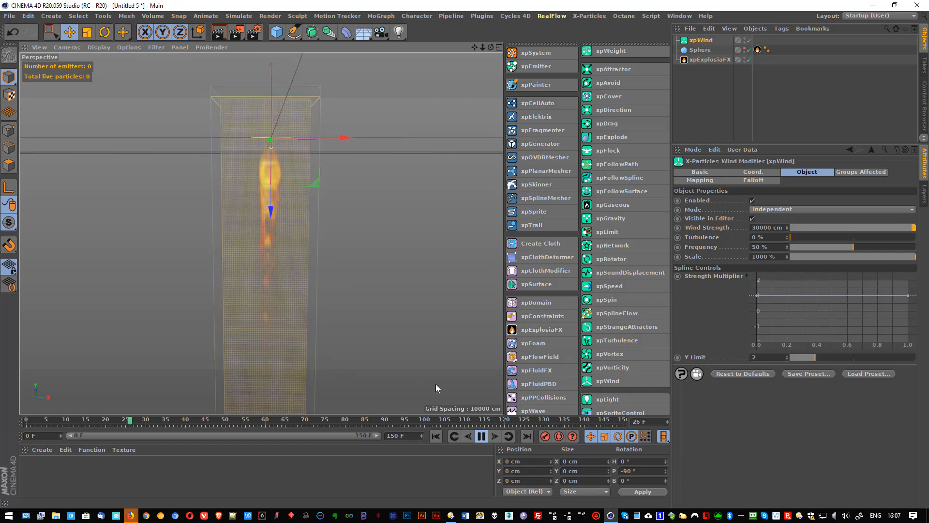
click(476, 437)
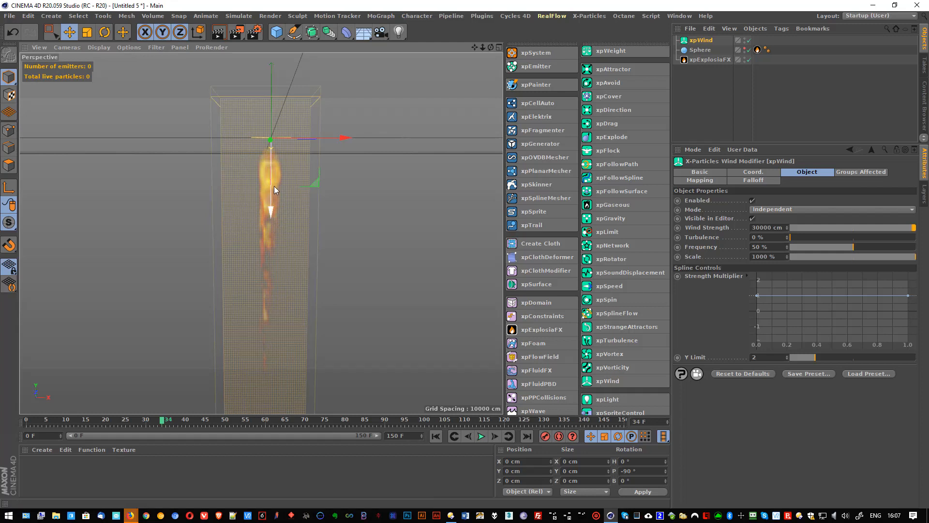
Set Fuel to 1000 % in the sphere's xpExplosiaFX source tag and replay the simulation to frame 30.
click(758, 50)
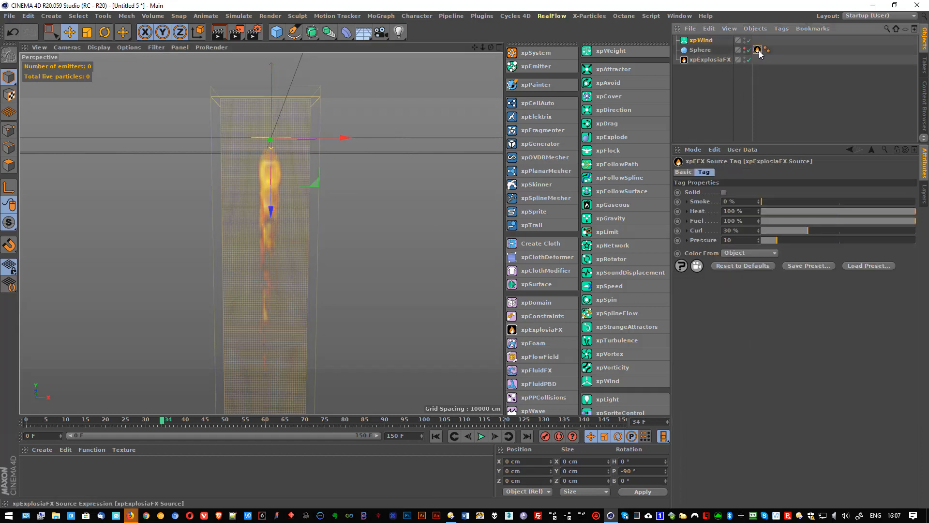
click(732, 220)
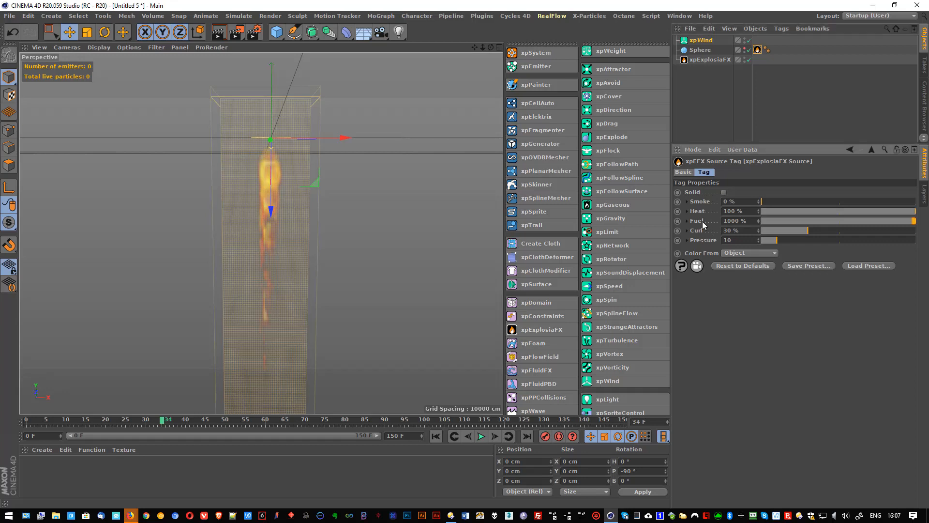
click(435, 436)
click(481, 436)
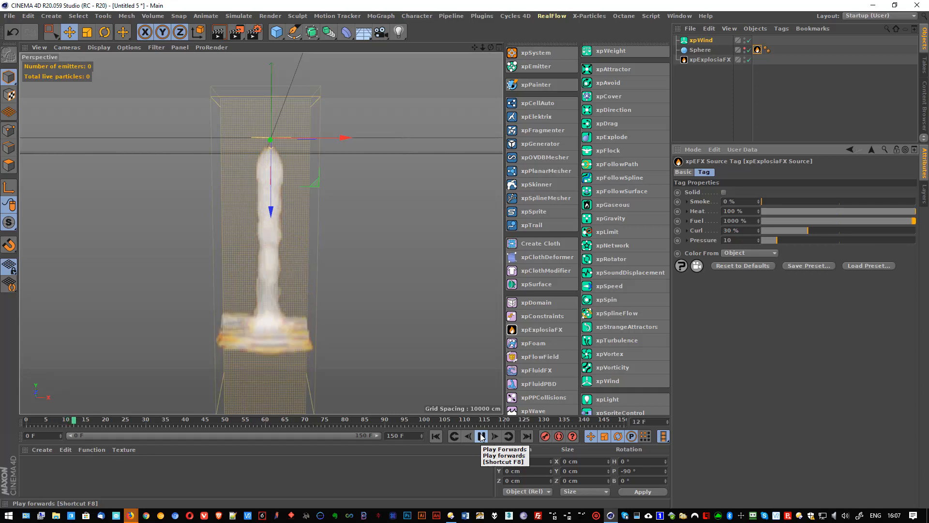
alt+drag(344, 214, 320, 222)
click(479, 437)
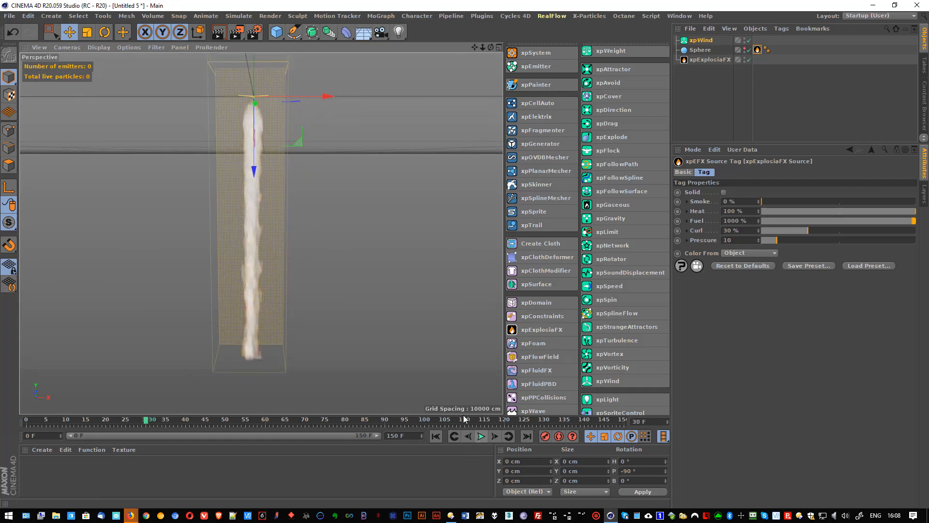
Examine the xpExplosiaFX display settings, including the fuel color and opacity gradients, against the flame column.
click(703, 59)
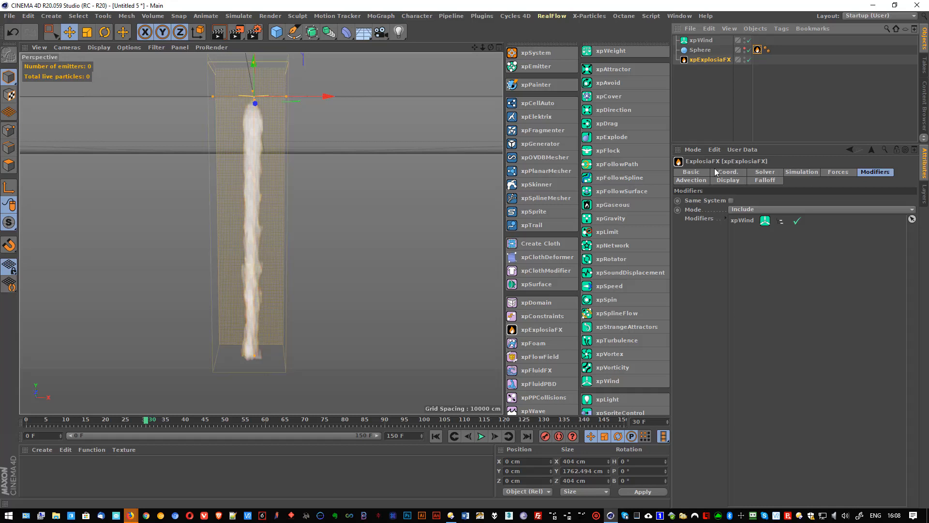
click(726, 180)
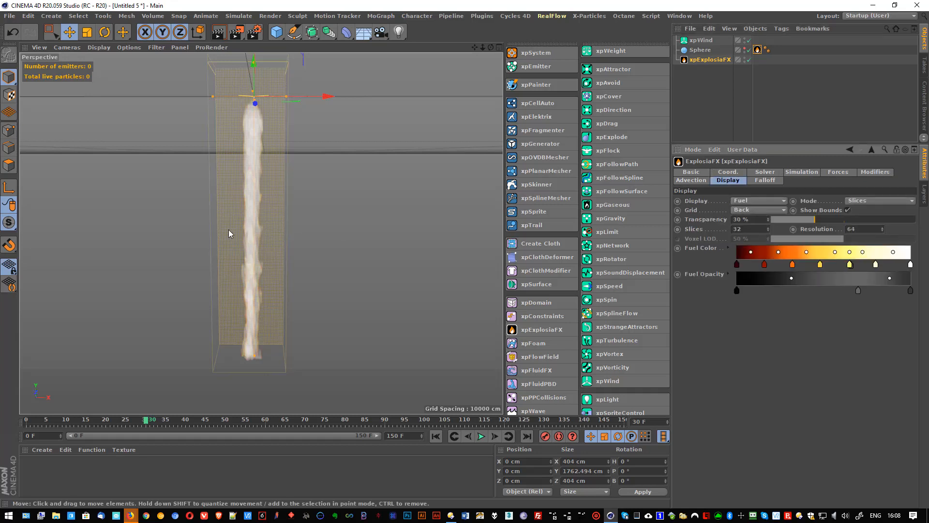
scroll(252, 232, up, 3)
scroll(252, 244, down, 4)
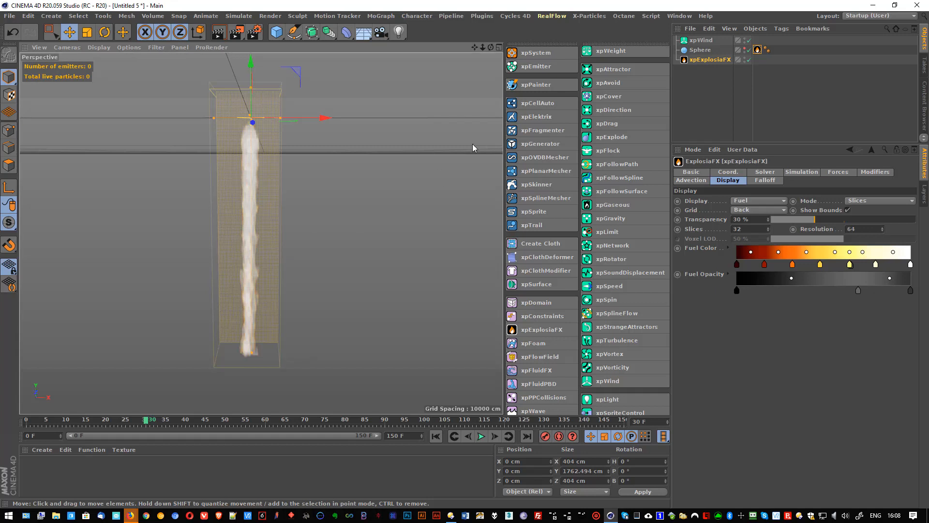
Load the material from Fire_and_Smoke_Shader.c4d and apply it to the xpExplosiaFX object.
click(515, 16)
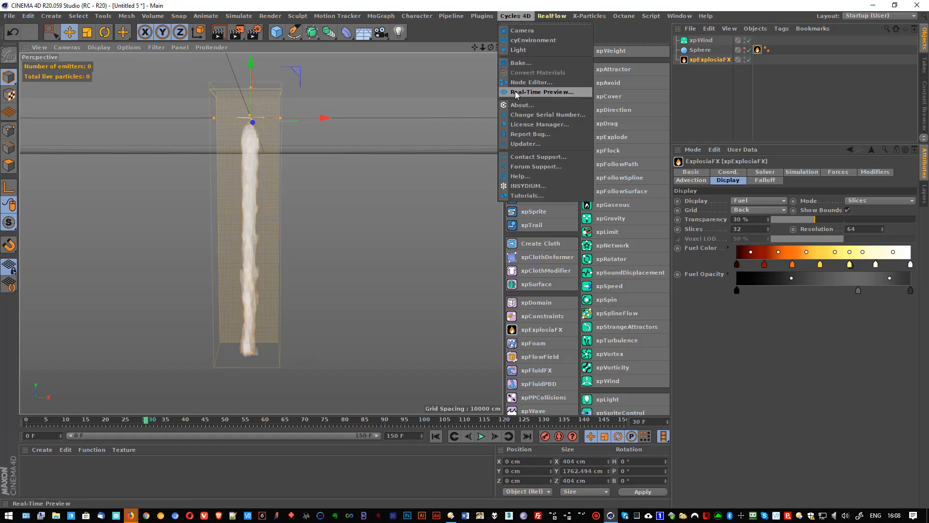
click(537, 89)
click(42, 449)
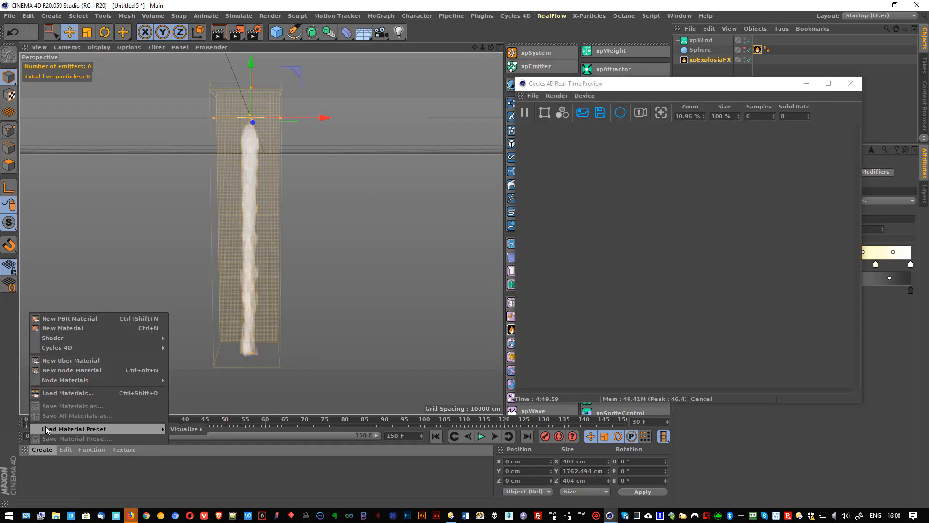
click(99, 392)
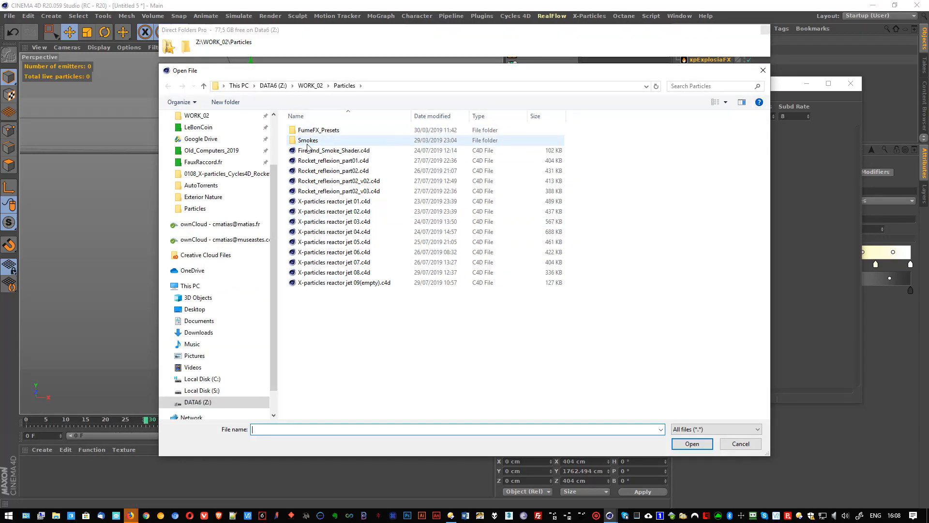
double_click(334, 151)
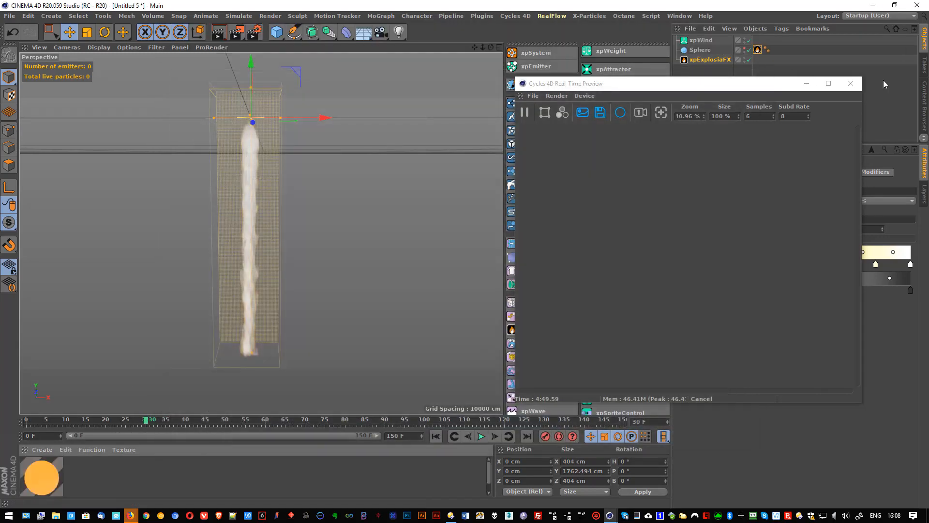
click(851, 84)
drag(51, 466, 711, 62)
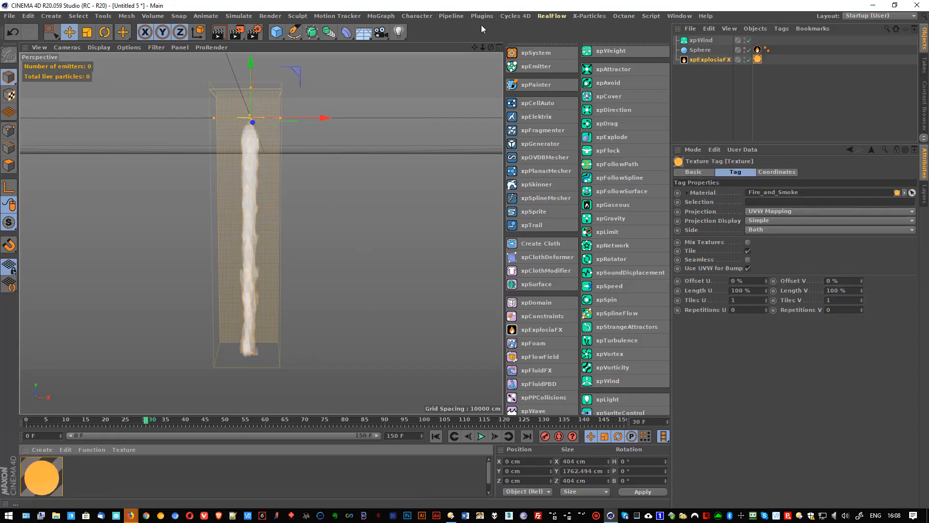
Render the flame column in the Cycles 4D Real-Time Preview, framing the whole fire in the view.
click(521, 18)
click(521, 92)
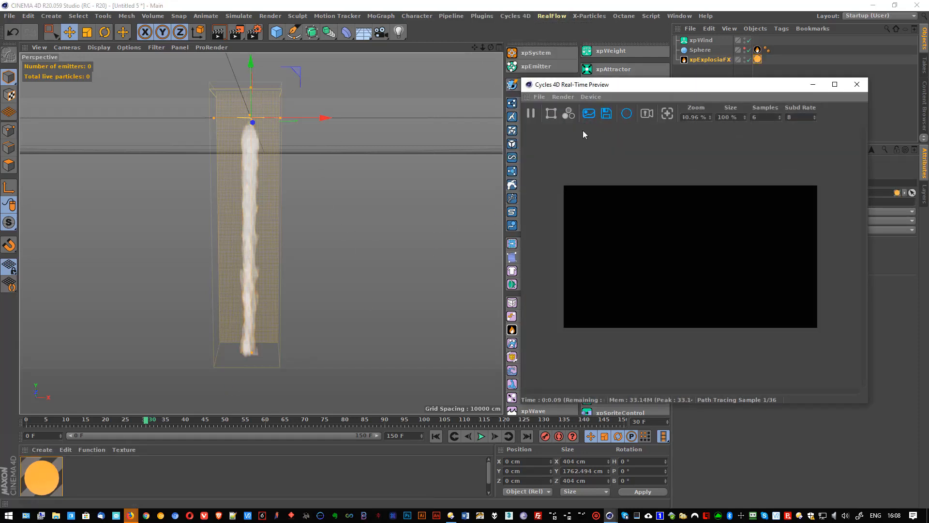
drag(600, 87, 438, 86)
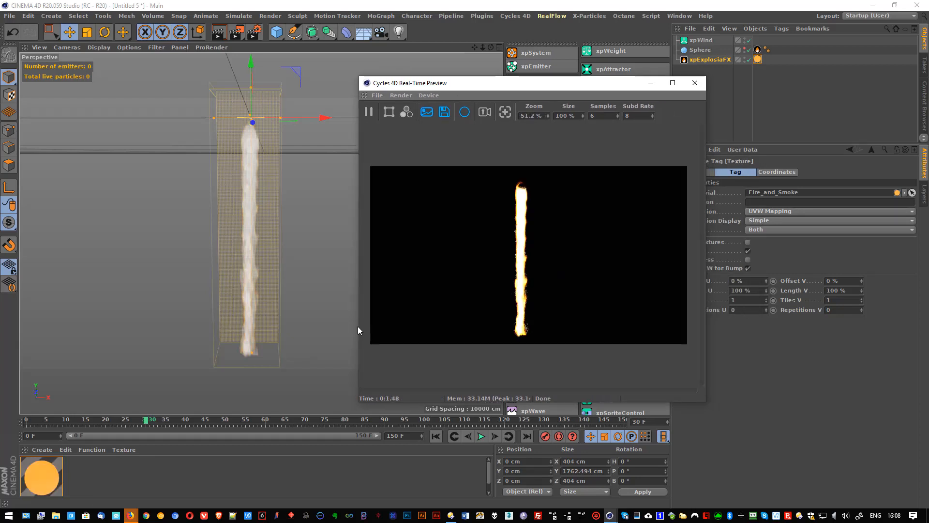
key(h)
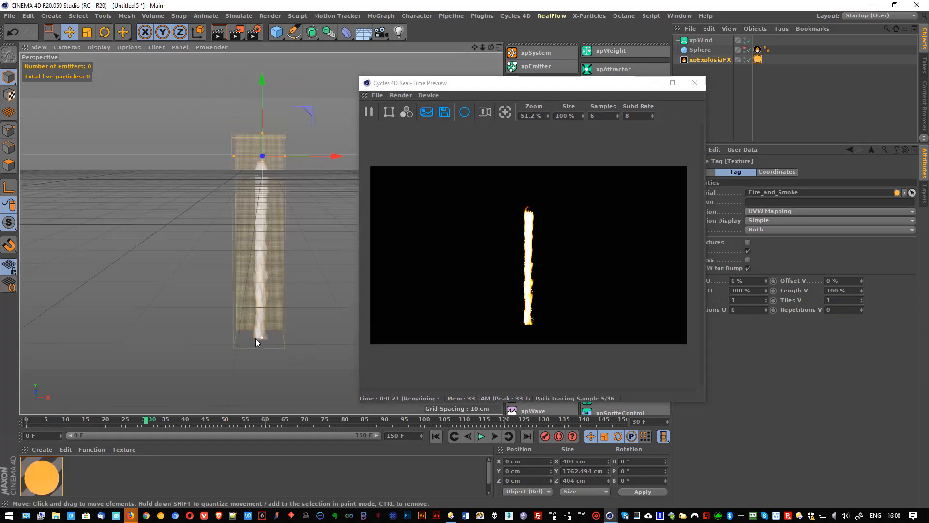
Stretch the xpExplosiaFX bounds downward to about 2725 cm tall and replay the simulation from the first frame to frame 30.
scroll(289, 168, down, 2)
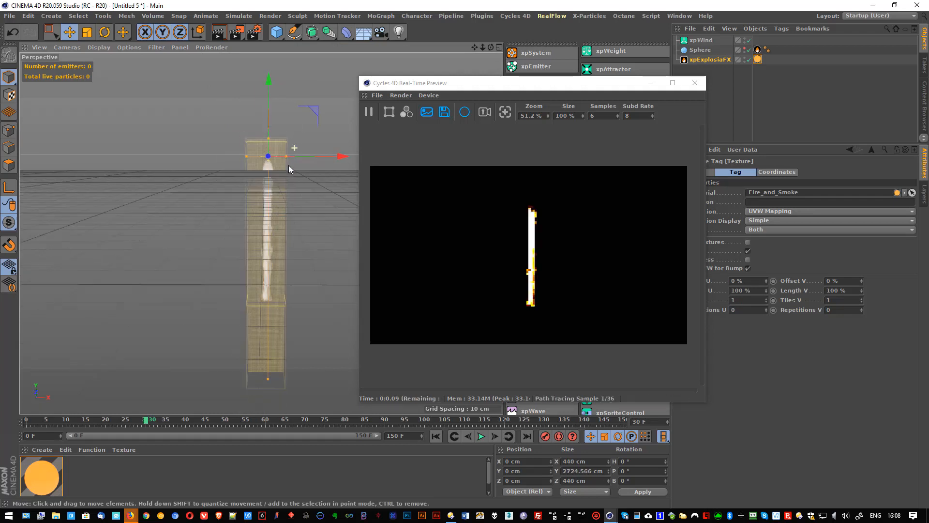
alt+middle_drag(305, 276, 284, 247)
click(691, 86)
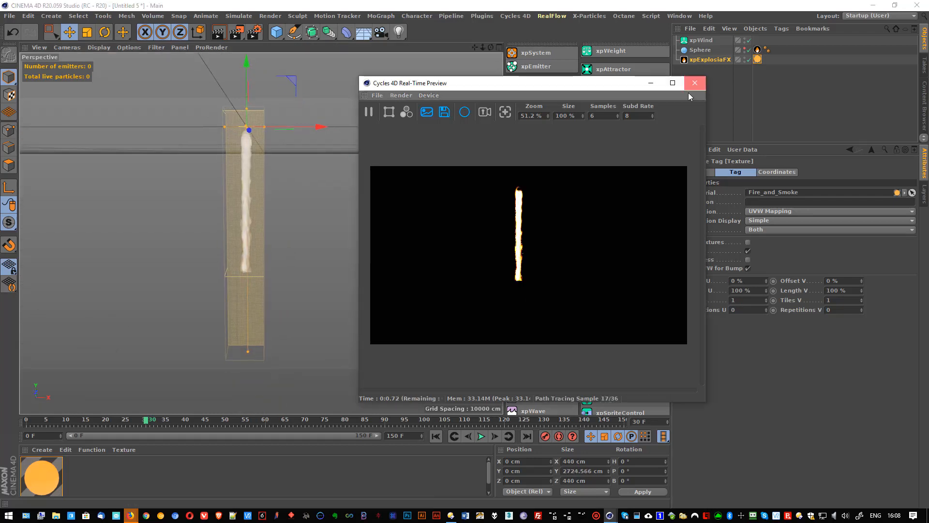
click(694, 84)
click(435, 436)
click(482, 435)
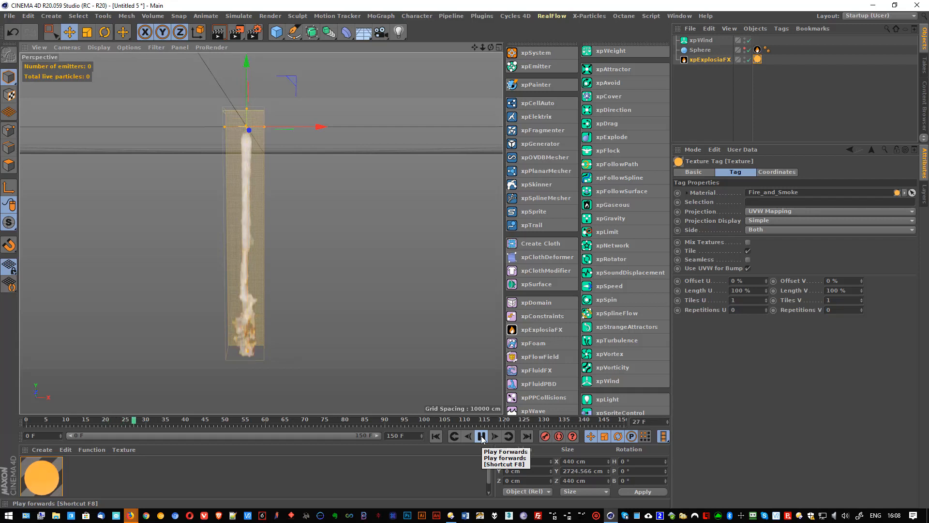
click(482, 436)
Extend the xpExplosiaFX bounds further down to about 4049 cm tall and replay the simulation to frame 31.
scroll(294, 269, down, 1)
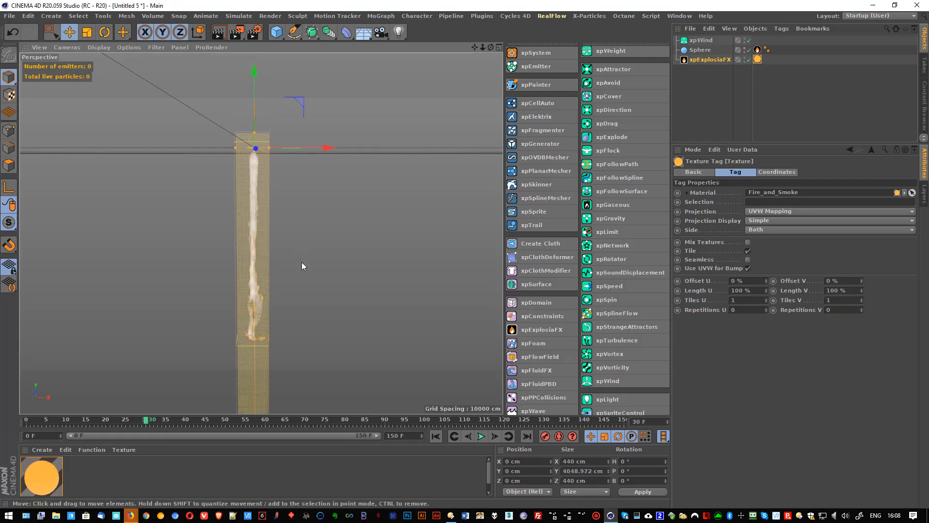
middle_click(301, 262)
key(F1)
alt+middle_drag(303, 265, 313, 248)
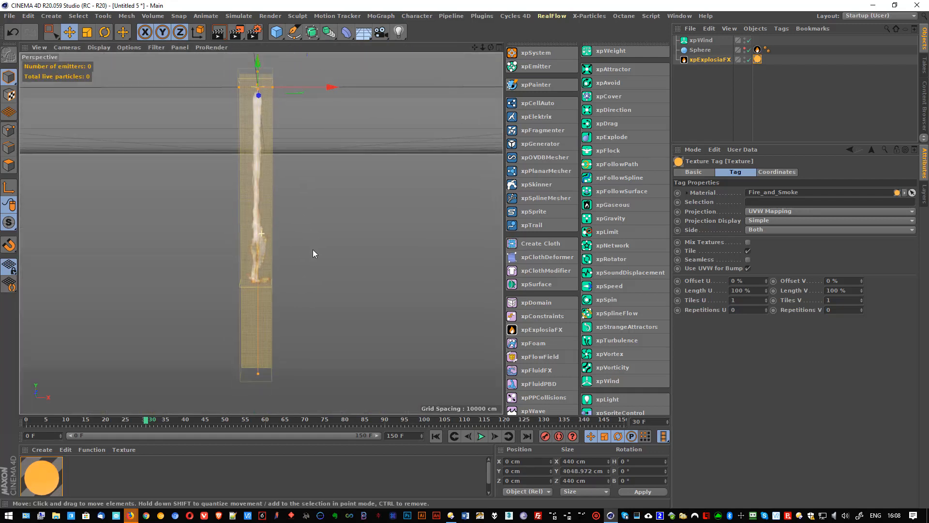
scroll(311, 251, down, 1)
click(435, 436)
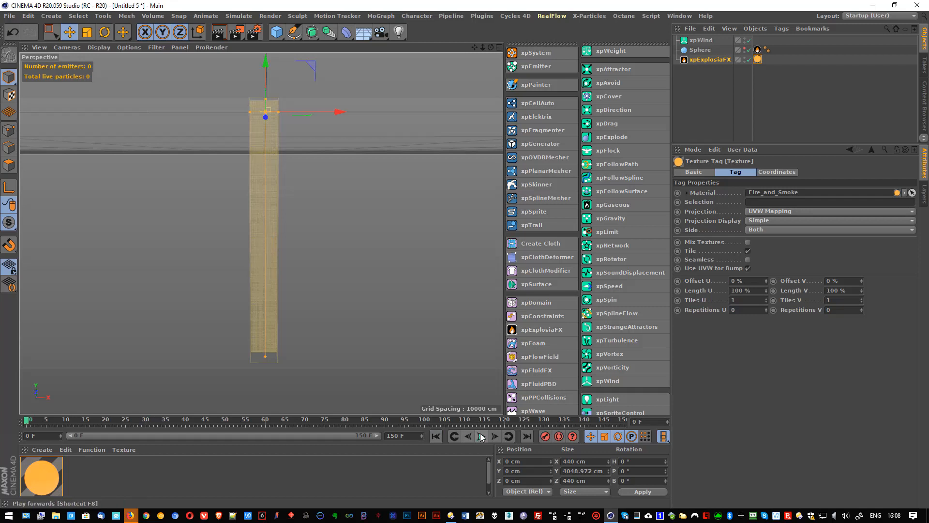
click(481, 437)
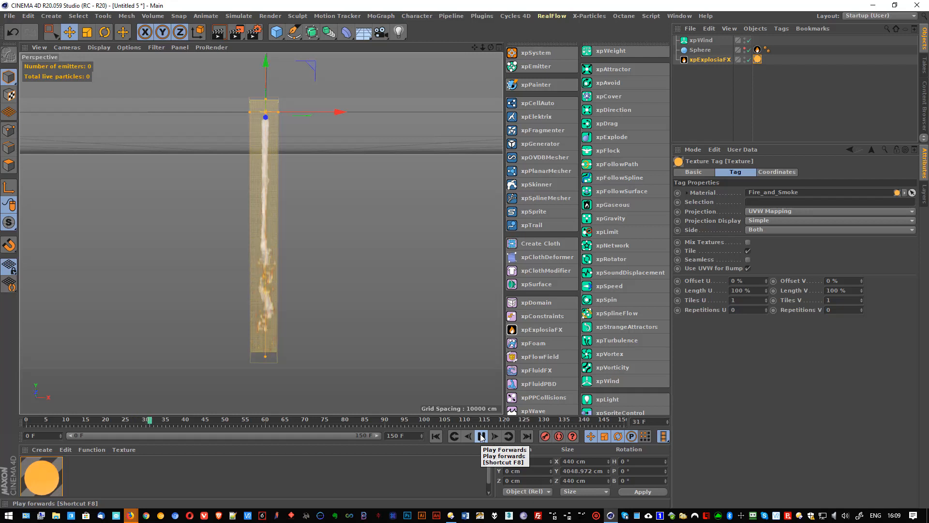
click(481, 437)
Set the xpExplosiaFX solver's Y Bounds Min to -4000 cm and replay the simulation to frame 39.
click(276, 193)
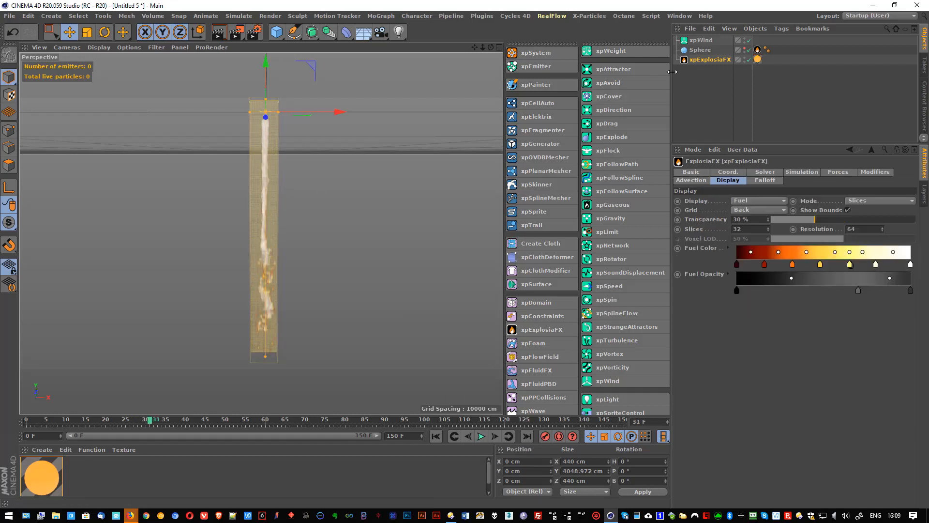
click(778, 172)
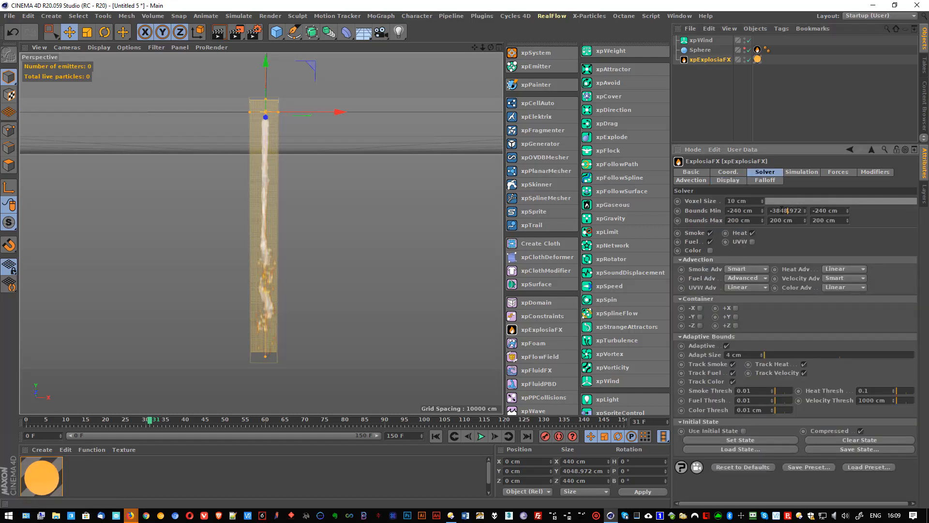
double_click(781, 211)
text(4000)
key(Return)
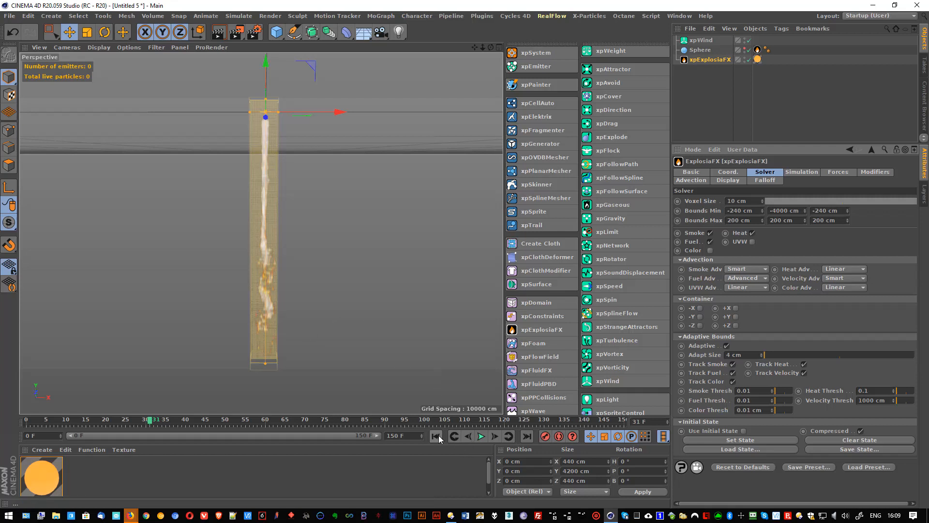
click(436, 436)
click(486, 436)
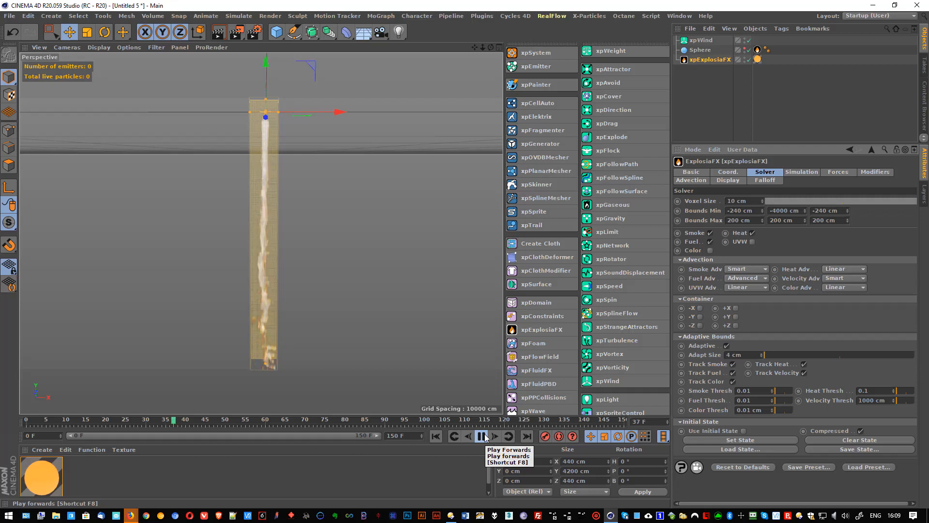
click(482, 436)
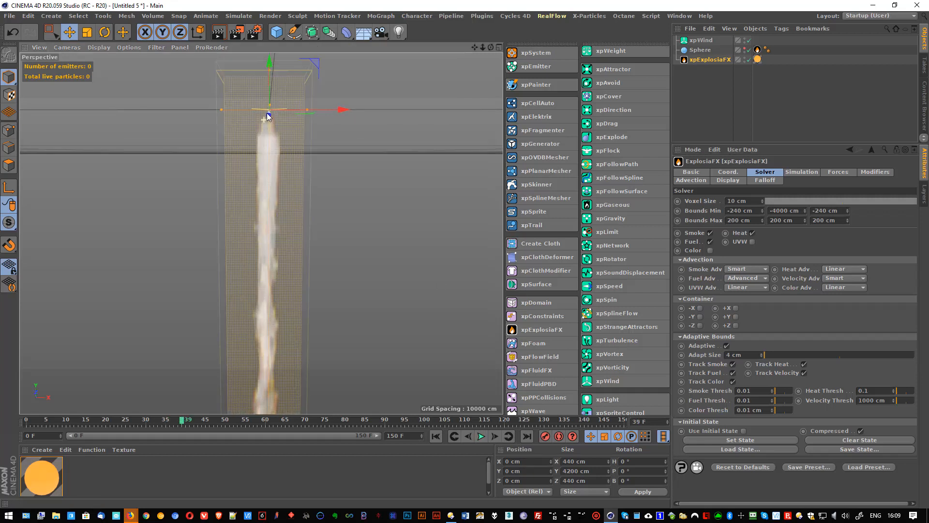
Make the emitter sphere visible in the viewport and set Pressure to 100 in its xpExplosiaFX source tag.
scroll(268, 117, up, 4)
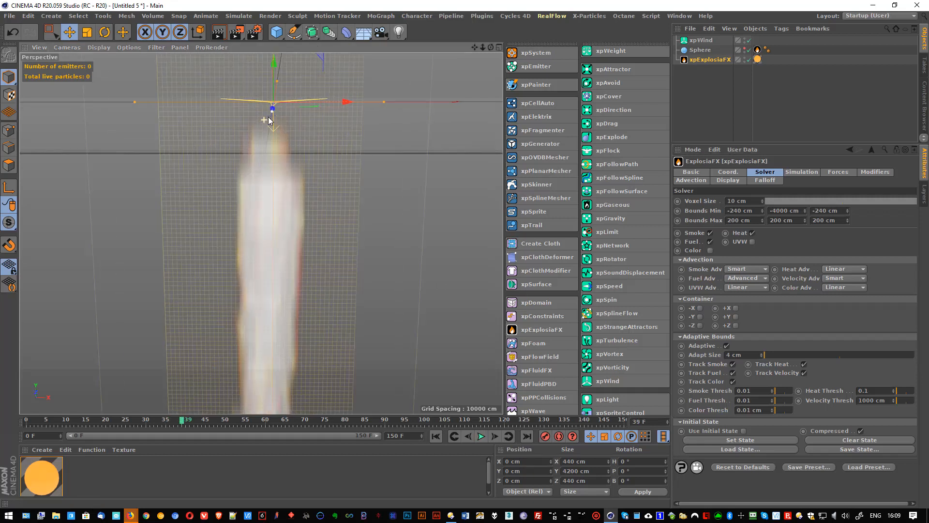
click(744, 48)
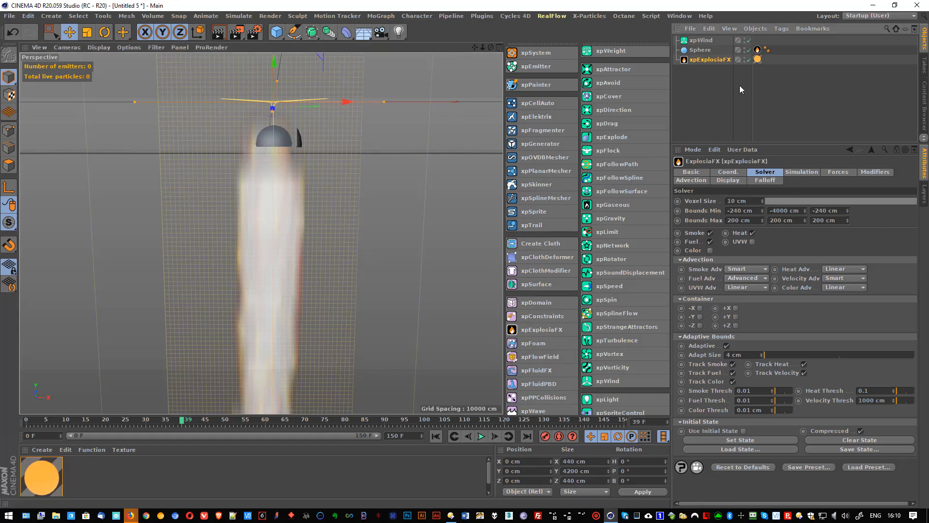
click(757, 49)
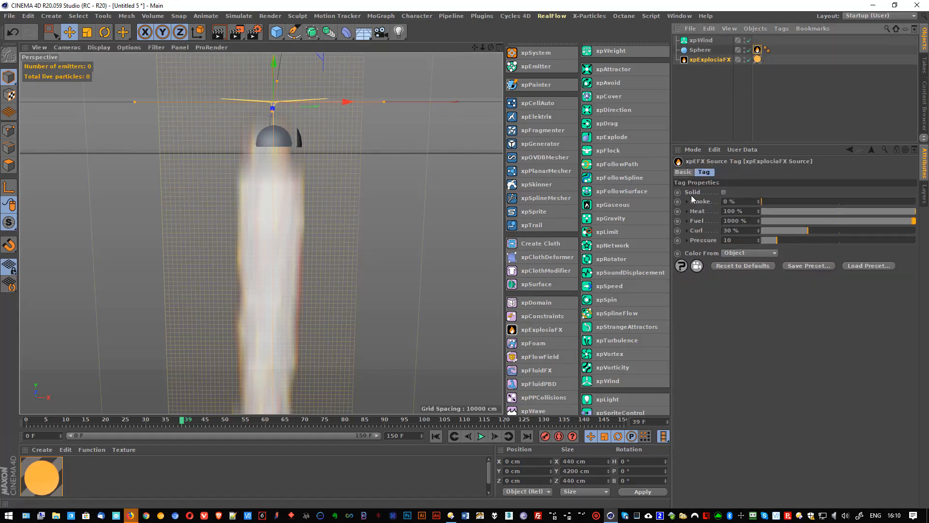
drag(755, 221, 704, 222)
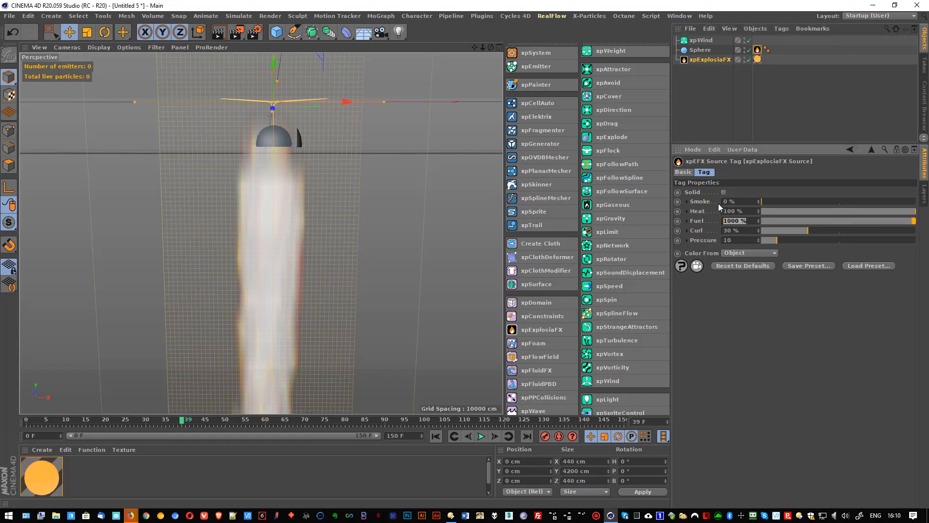
drag(742, 240, 699, 238)
key(Return)
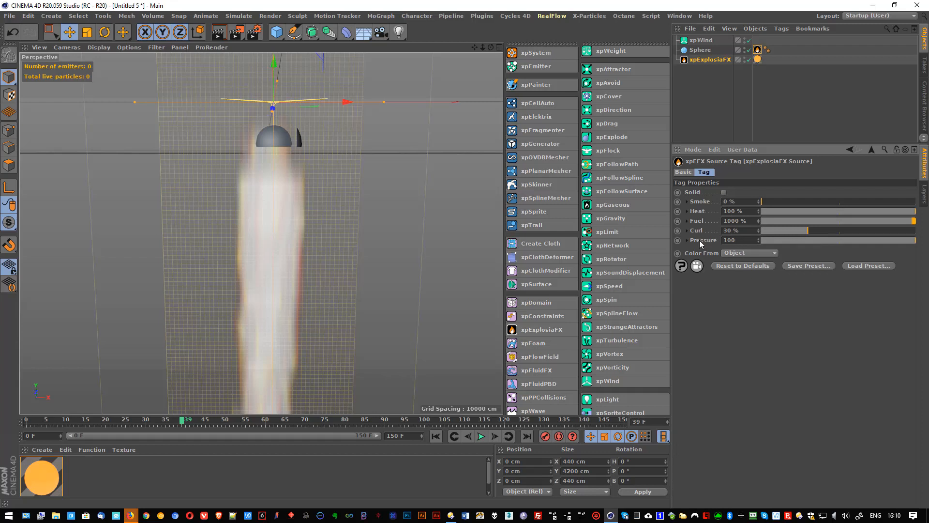
Replay the simulation from the first frame to frame 12 to check the flame around the sphere.
click(435, 436)
click(481, 436)
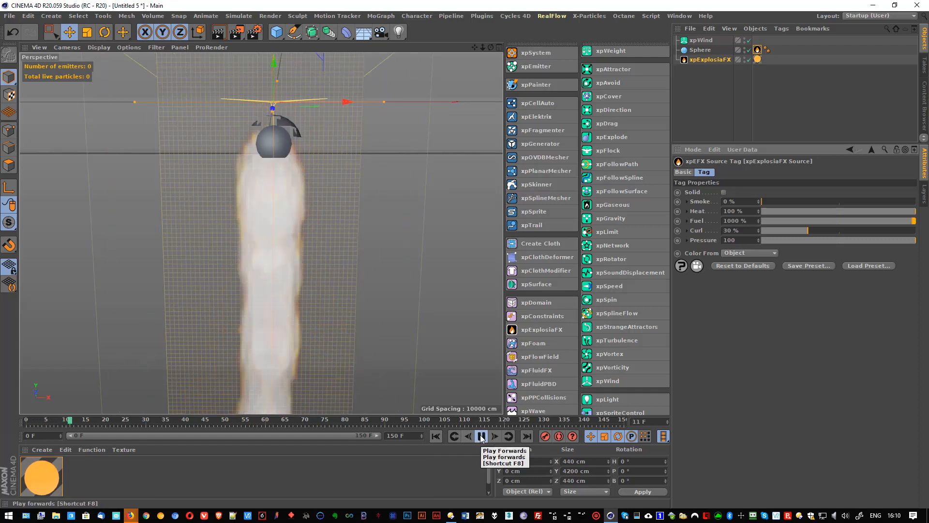
click(481, 436)
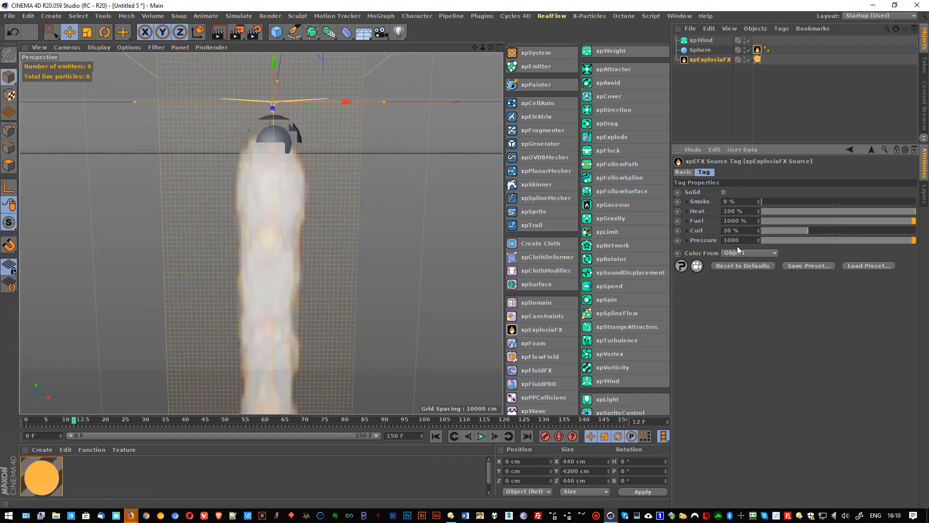
Increase the source tag's Pressure to 1000 and replay the simulation from the first frame to frame 16.
click(437, 436)
click(481, 437)
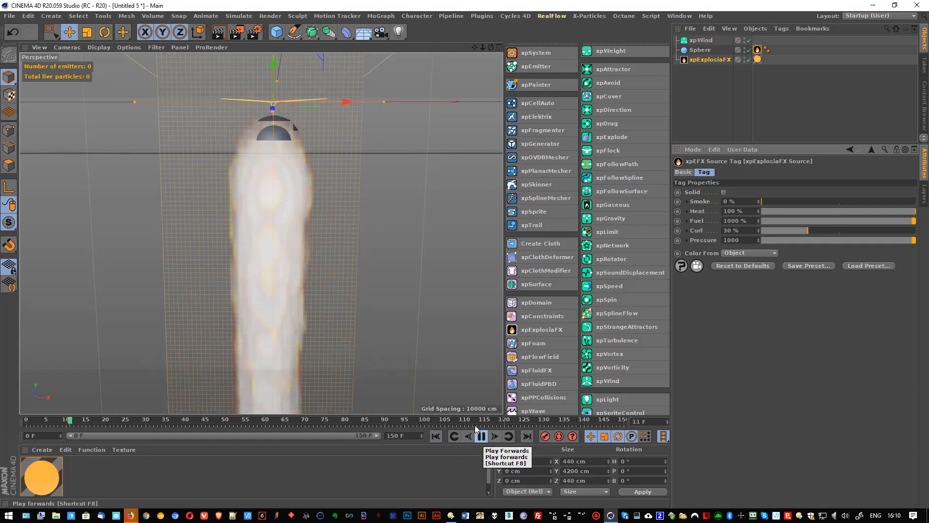
click(482, 436)
scroll(250, 222, down, 5)
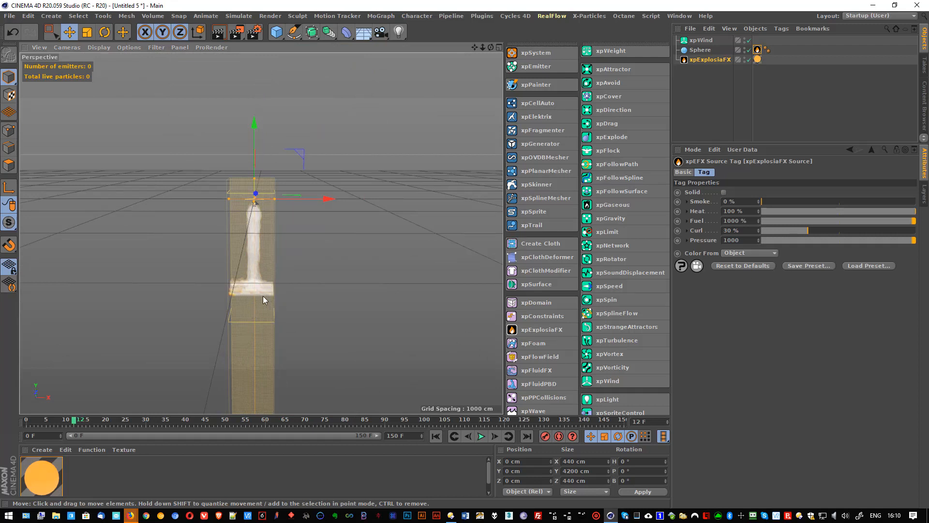
click(482, 436)
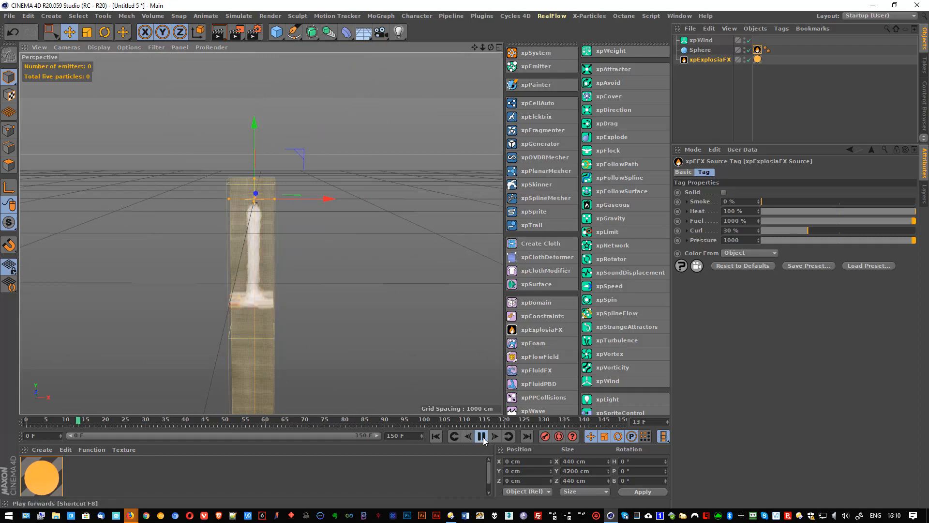
click(482, 437)
Enlarge the xpExplosiaFX bounds around the flame to about 1030 cm wide, 4270 cm tall and 1323 cm deep.
click(271, 225)
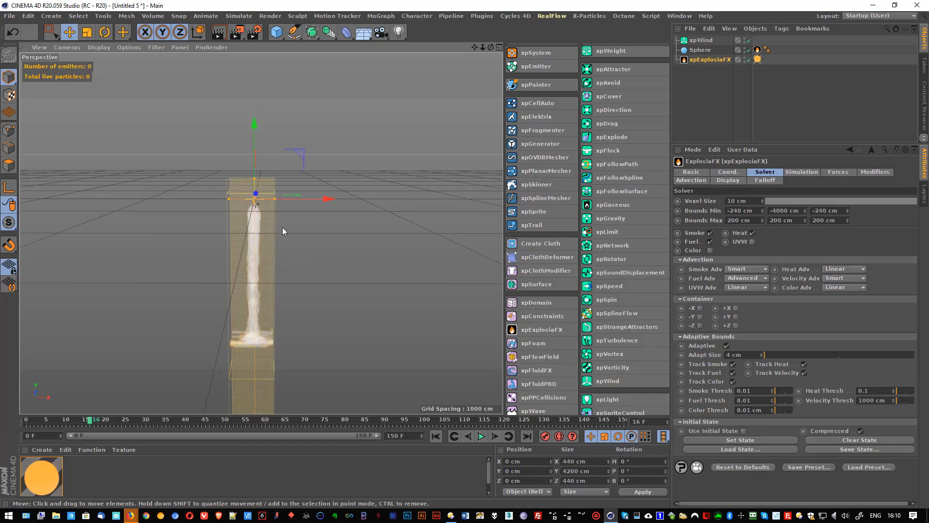
drag(276, 220, 298, 221)
drag(230, 220, 205, 220)
alt+drag(249, 251, 260, 197)
drag(261, 255, 287, 335)
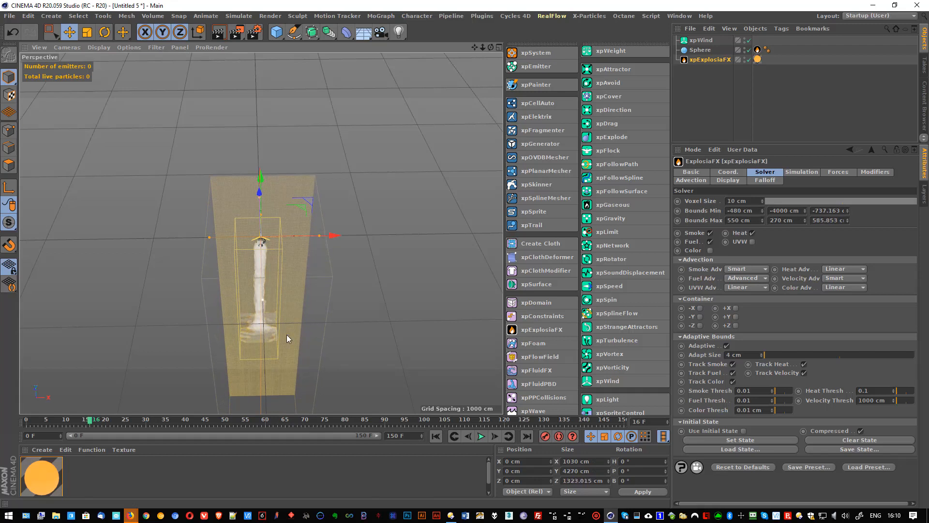
Replay the simulation from the first frame to frame 18 to watch the flame spread inside the enlarged bounds.
click(436, 436)
click(481, 436)
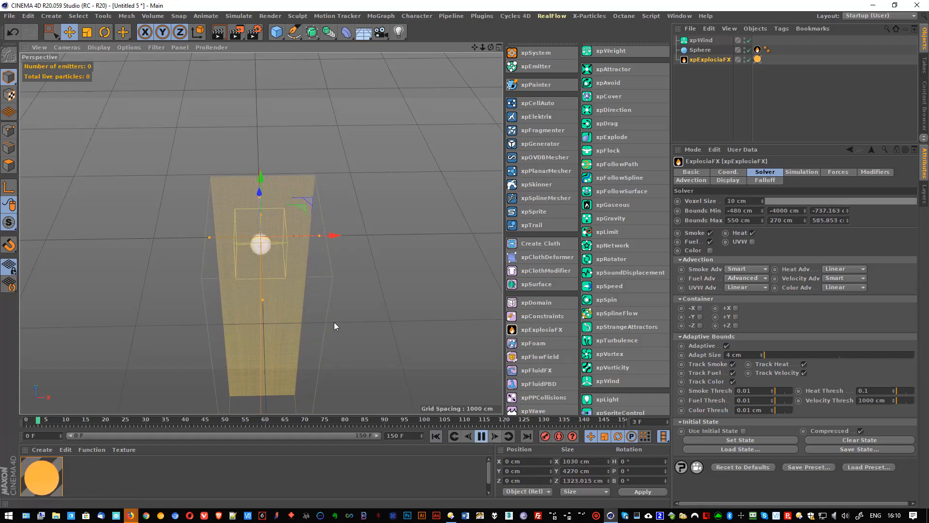
alt+drag(324, 265, 313, 214)
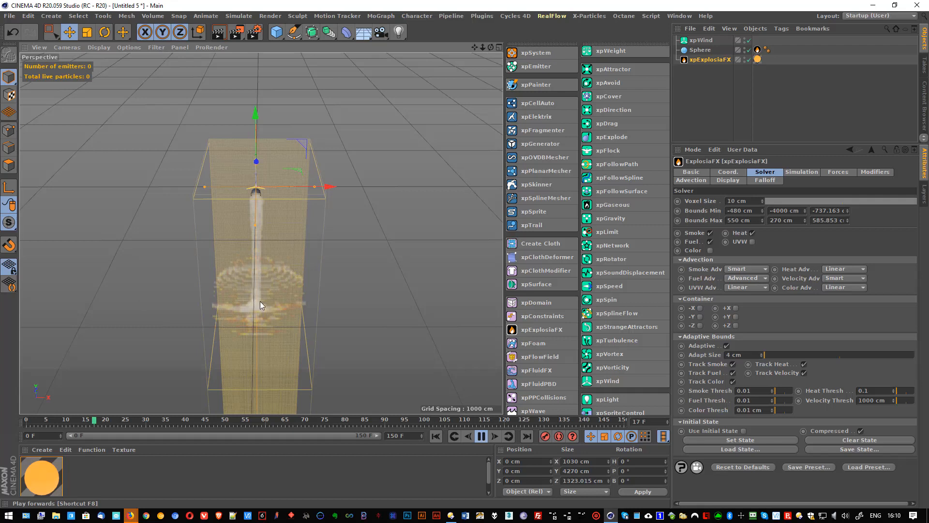
key(F8)
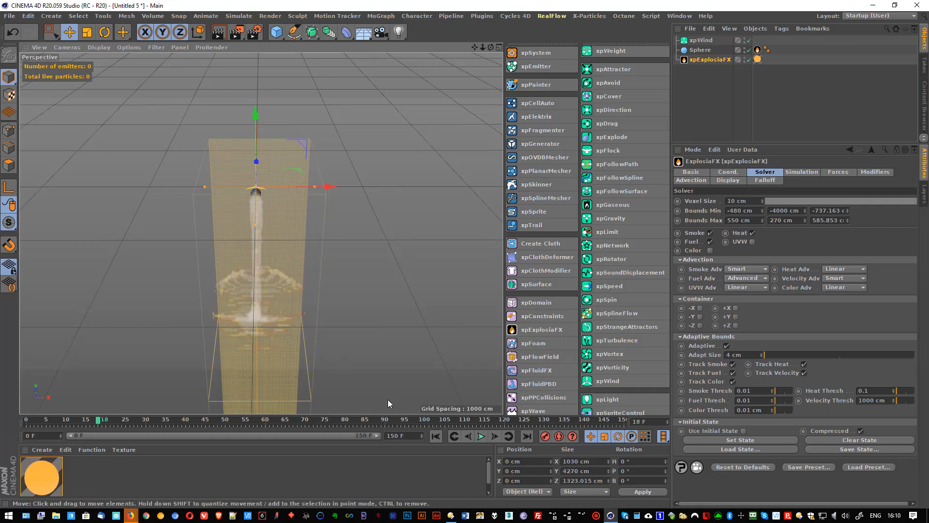
Rewind to the first frame, enlarge the xpExplosiaFX bounds to about 1053 cm wide and 1327 cm deep, and set Voxel Size to 20 cm.
click(435, 436)
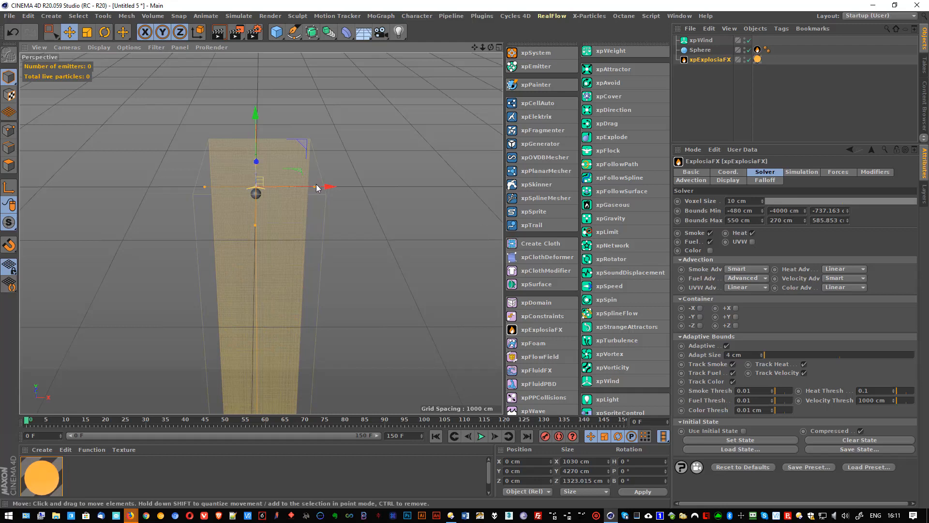
mouse_move(315, 187)
mouse_down()
mouse_move(300, 187)
mouse_move(319, 186)
mouse_up()
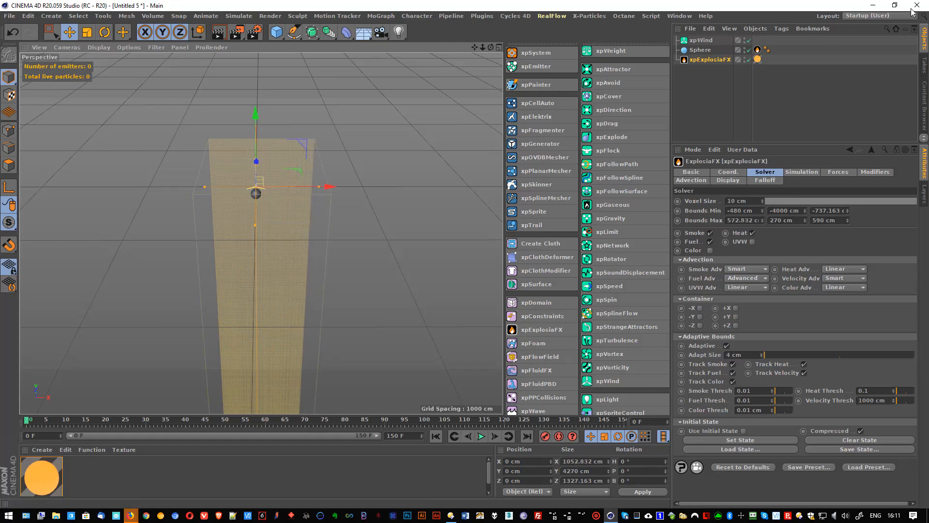
double_click(744, 203)
text(20)
key(Return)
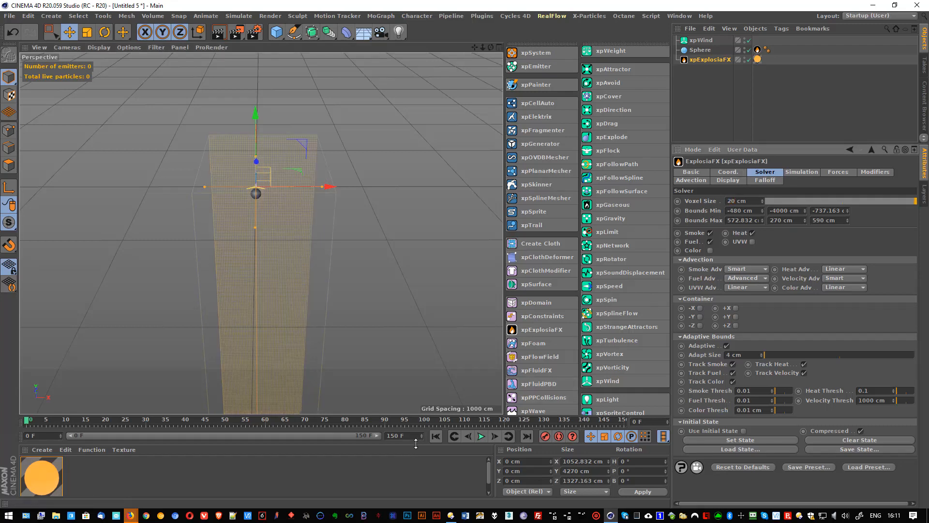
Play the simulation to frame 44 and examine the full length of the flame inside the bounds.
click(481, 436)
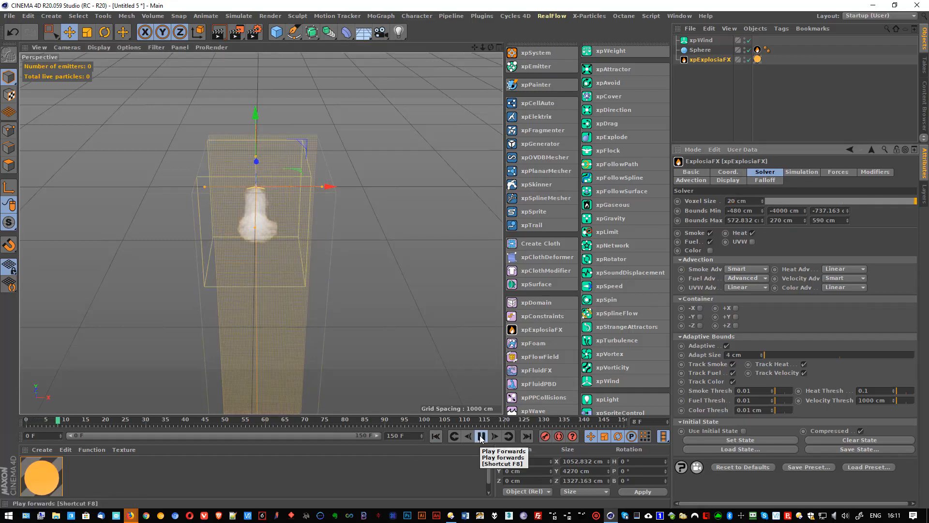
alt+drag(297, 269, 283, 239)
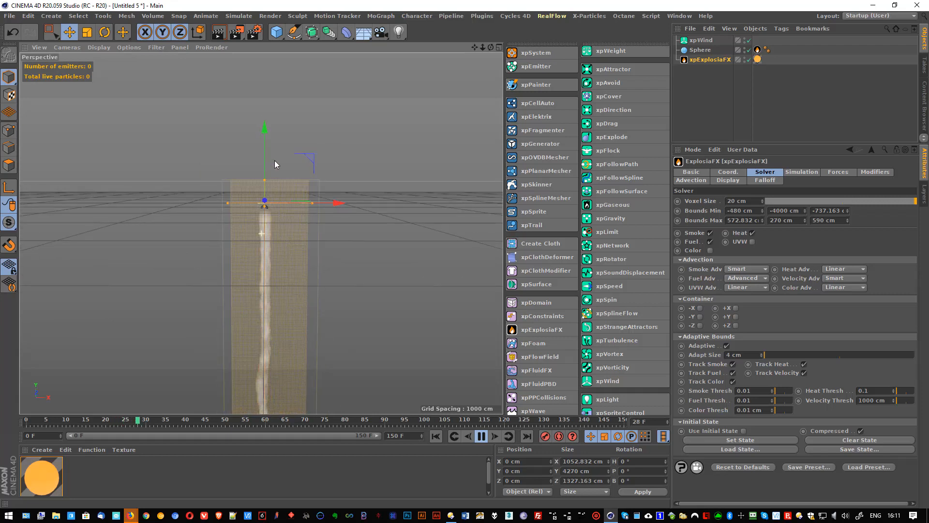
alt+drag(274, 161, 277, 191)
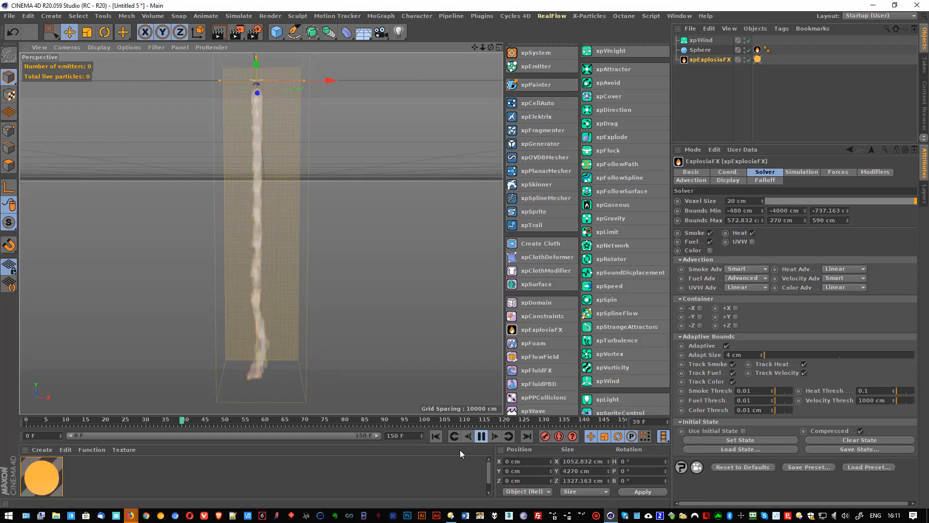
click(481, 437)
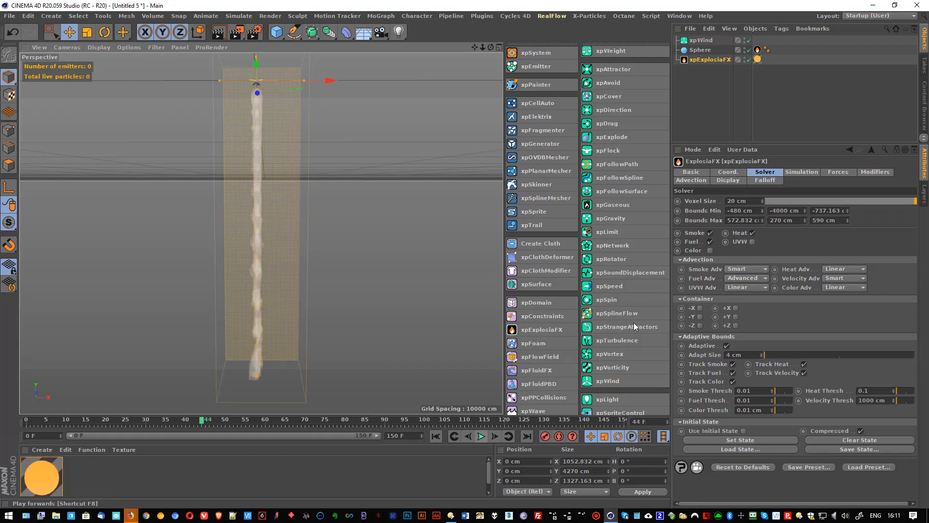
Set the sphere's source tag Fuel to 500 % and replay the simulation from the first frame to frame 31.
click(757, 49)
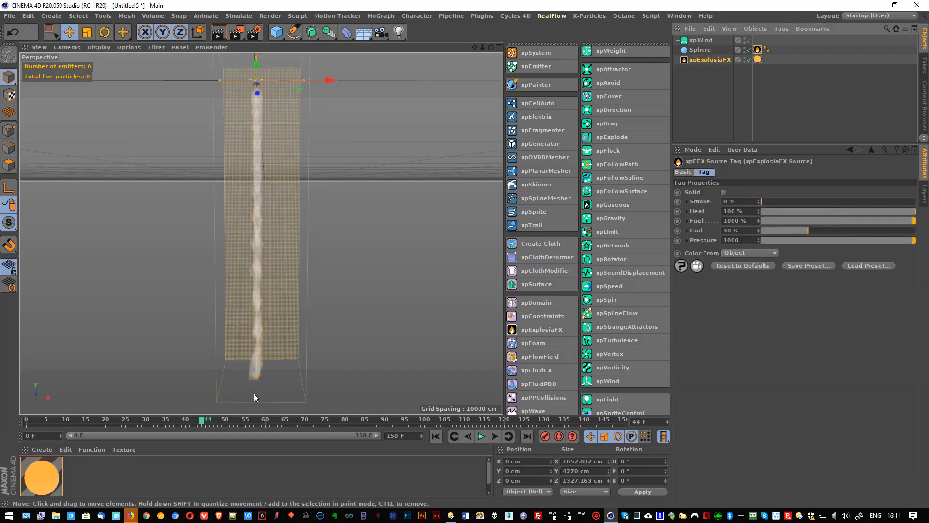
click(739, 220)
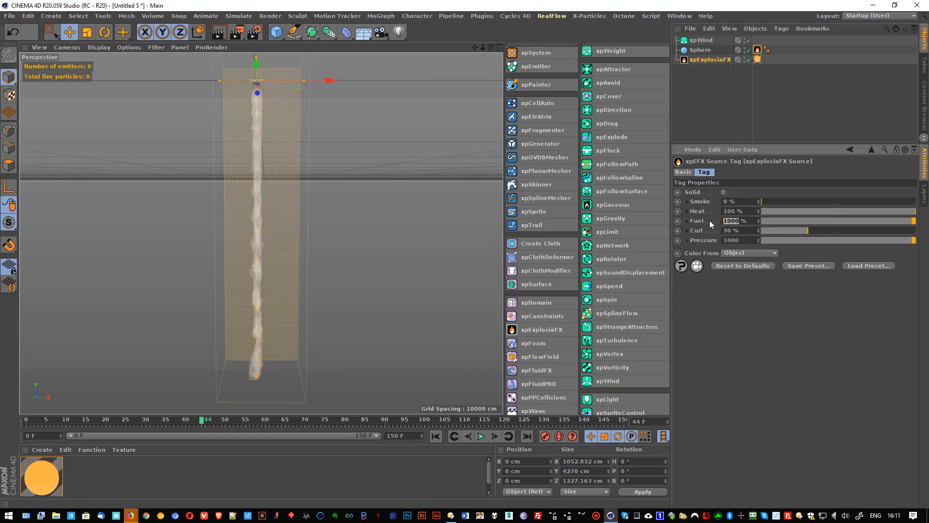
click(436, 436)
click(482, 436)
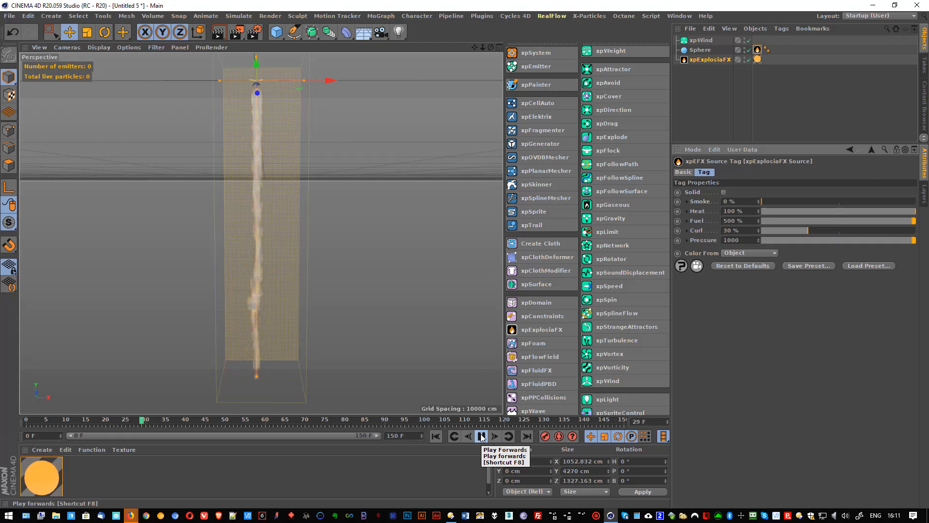
click(481, 435)
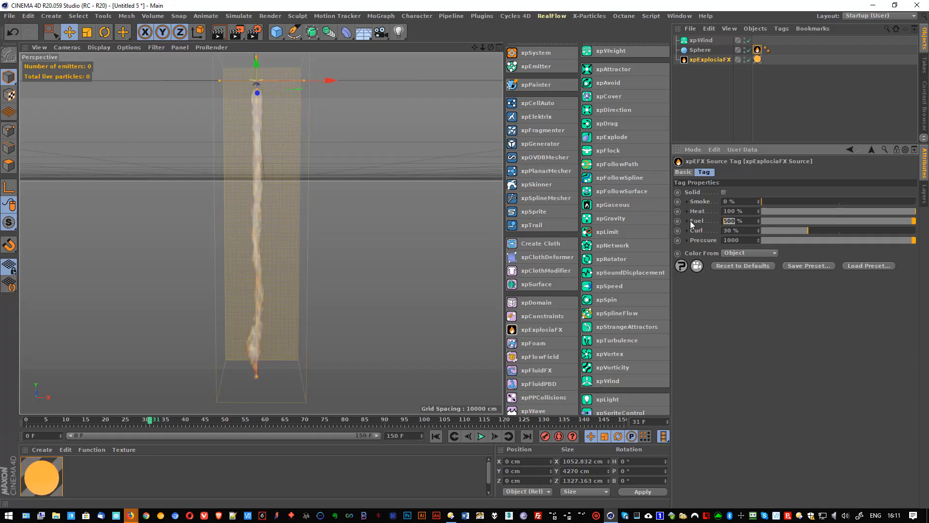
Set the source tag's Fuel to 200 % and replay the simulation from the first frame to frame 59.
text(200)
key(Return)
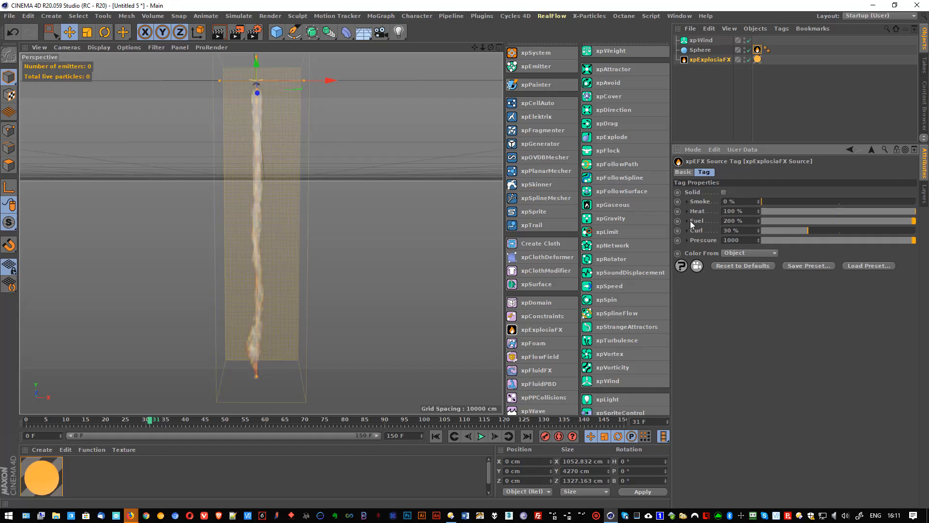
click(437, 437)
click(481, 436)
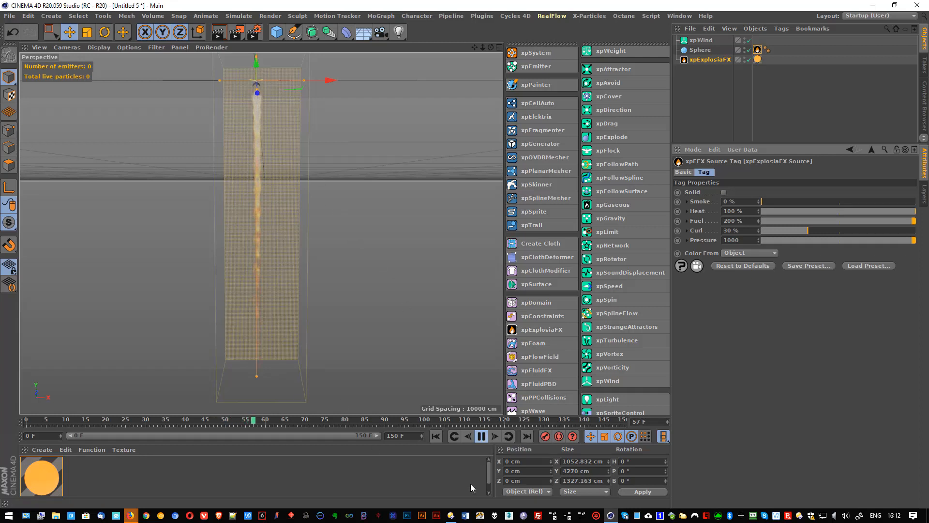
click(482, 437)
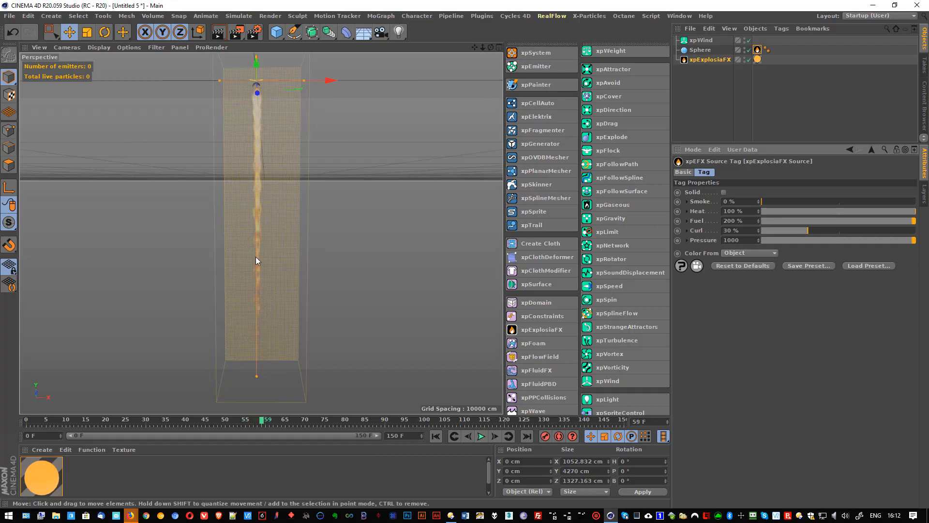
Check the whole flame in the Cycles 4D Real-Time Preview up to frame 61 and close the preview.
click(515, 16)
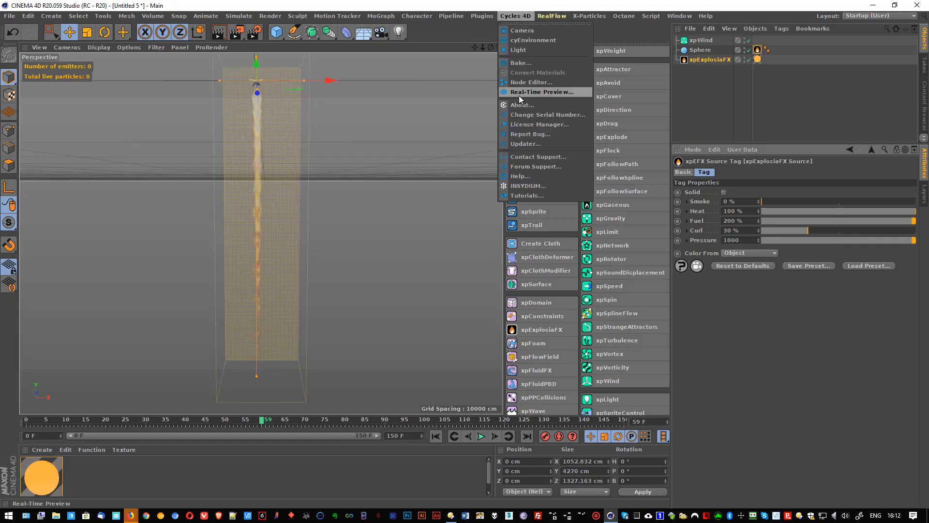
click(518, 96)
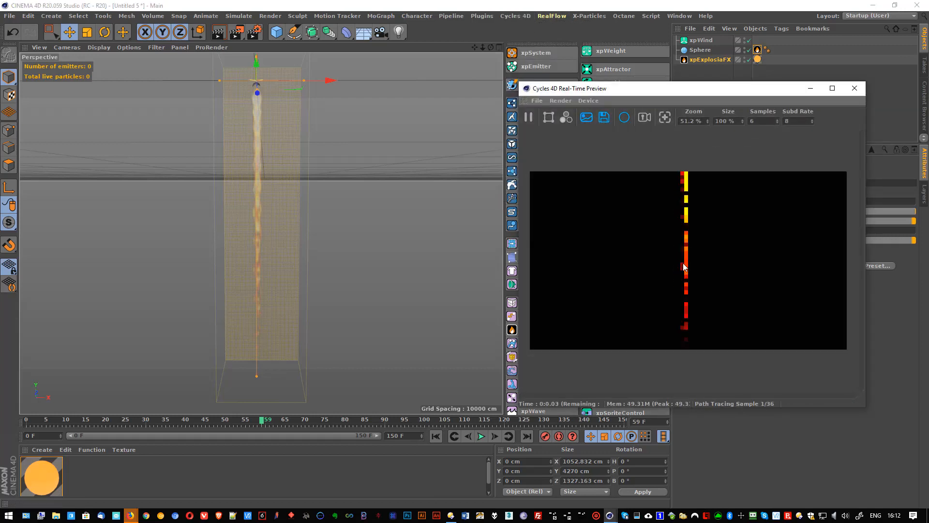
drag(669, 95, 581, 89)
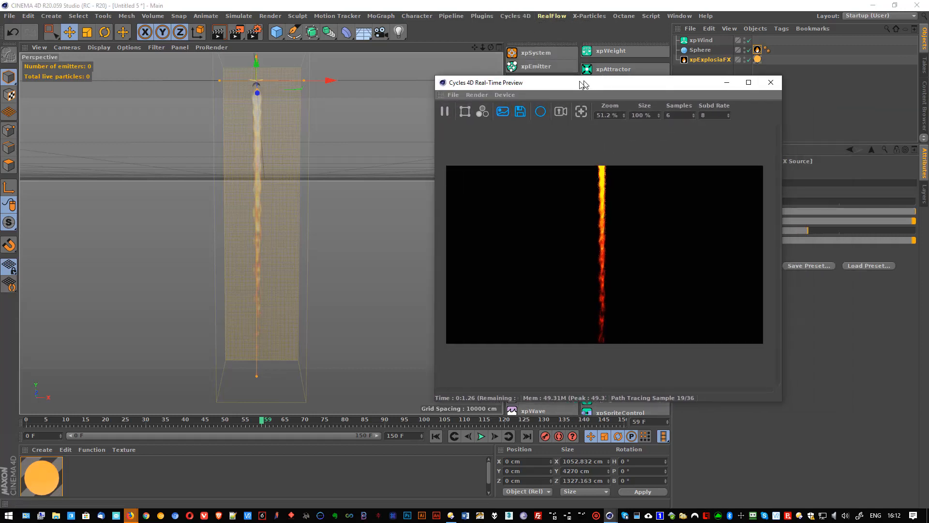
scroll(283, 173, down, 2)
middle_click(281, 174)
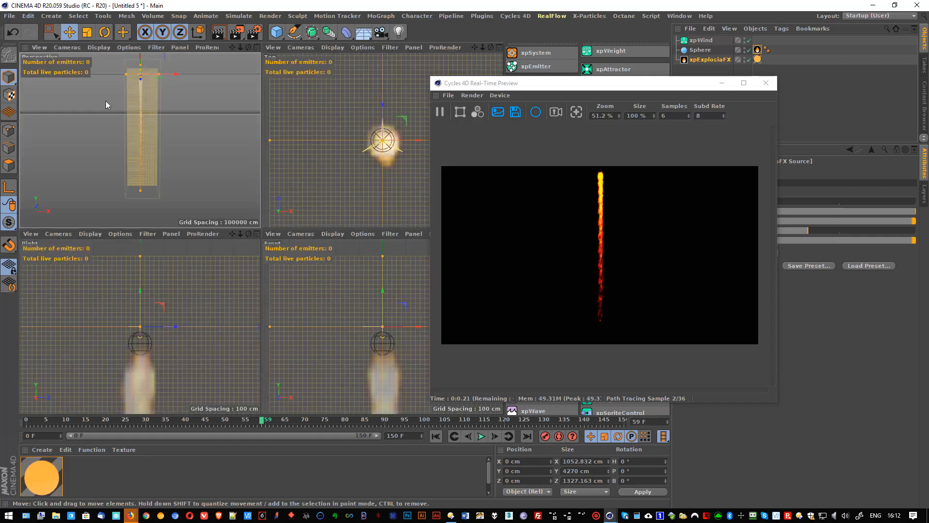
middle_click(248, 179)
alt+middle_drag(265, 193, 263, 218)
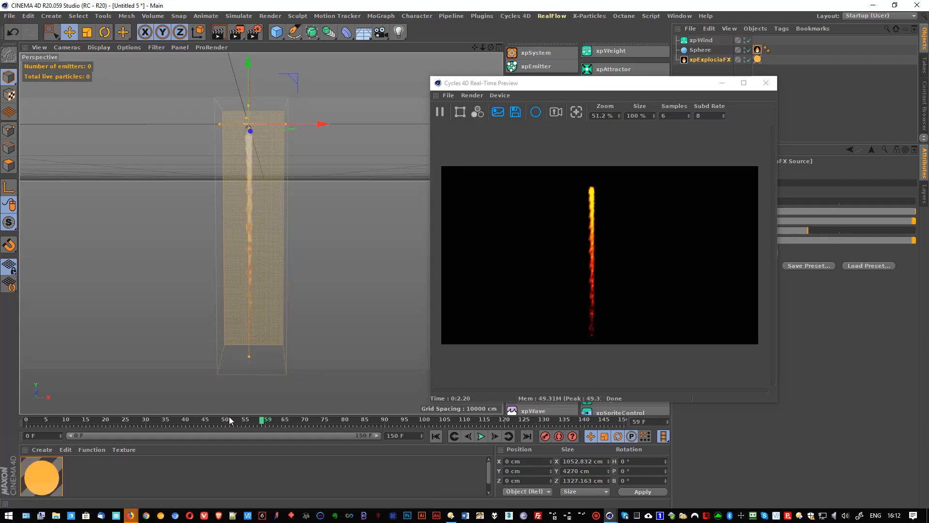
click(495, 436)
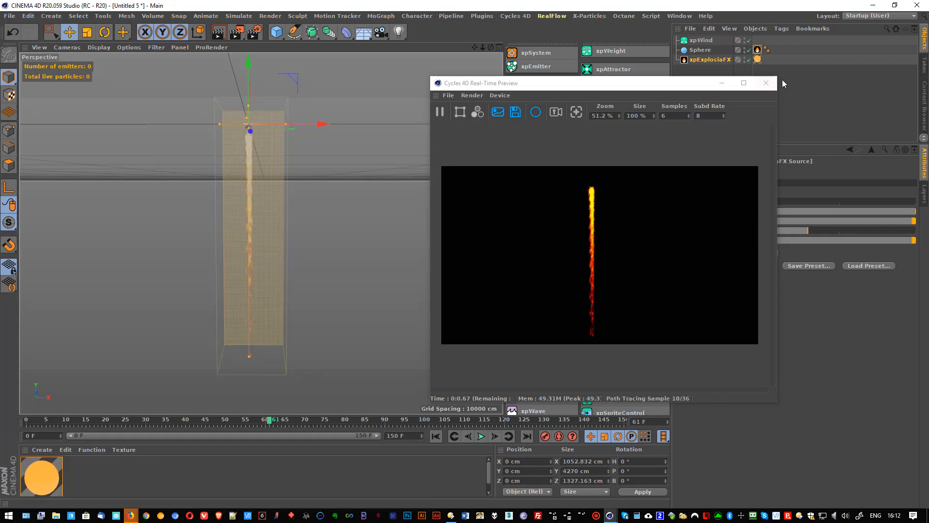
click(766, 84)
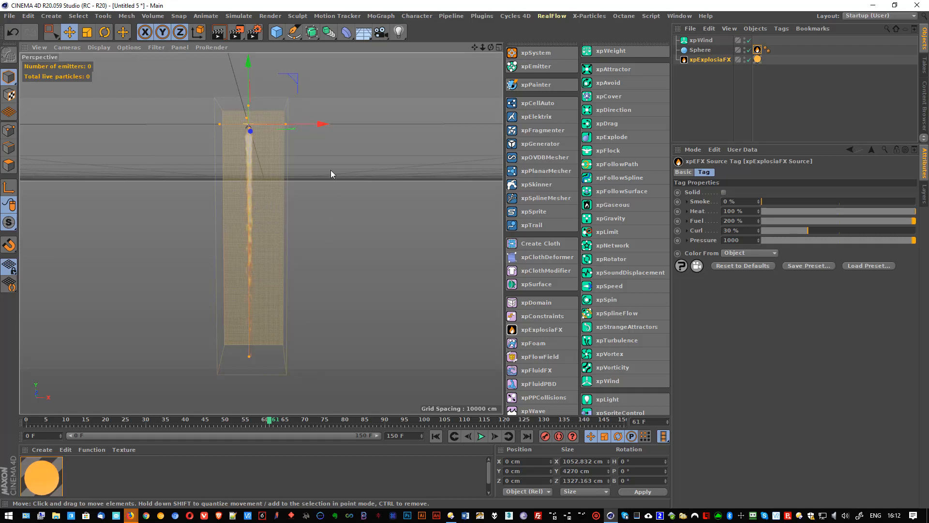
Add a Plane primitive to the scene at the flame's origin.
middle_click(273, 213)
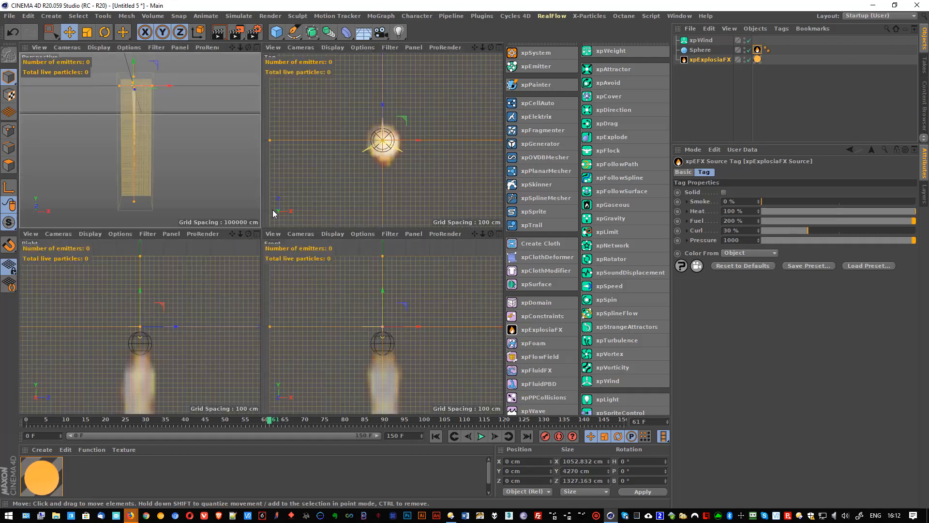
middle_click(167, 173)
alt+middle_drag(250, 211, 260, 248)
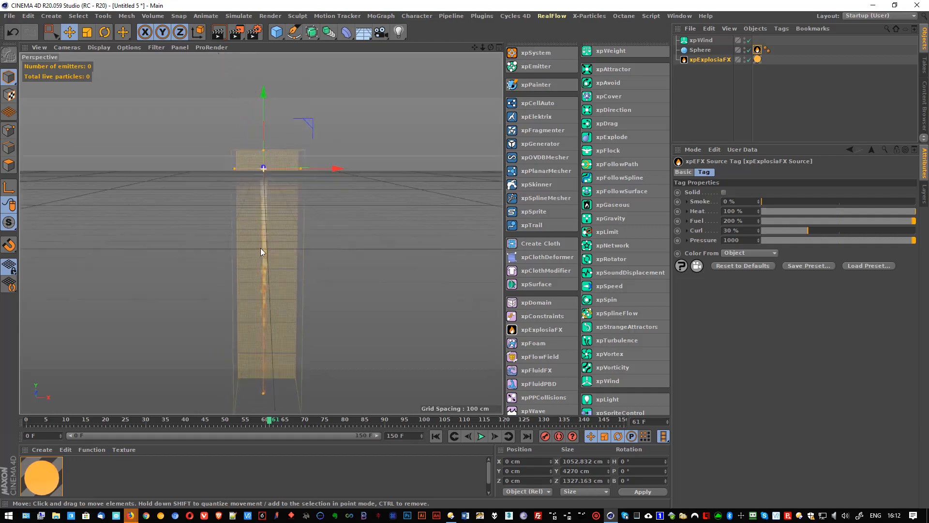
alt+drag(260, 248, 292, 235)
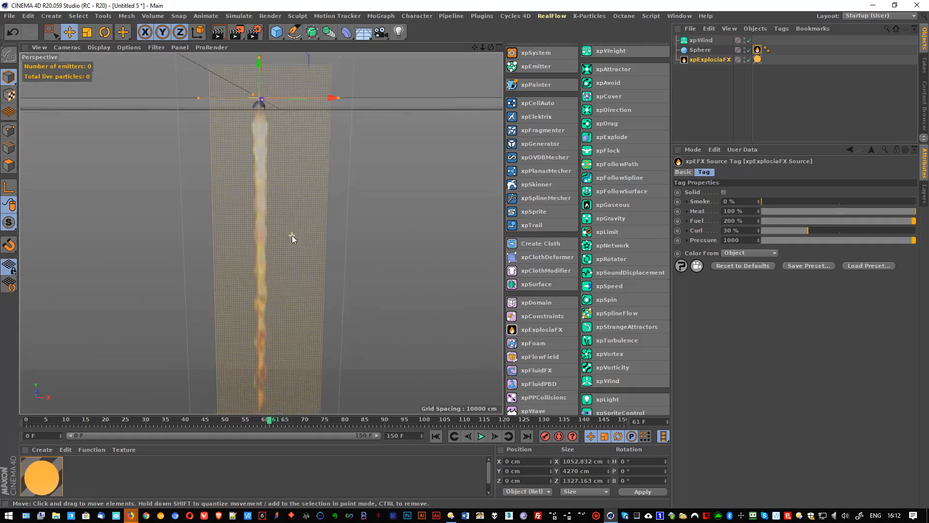
mouse_move(288, 188)
alt+mouse_down()
mouse_move(280, 237)
mouse_move(286, 196)
alt+mouse_up()
alt+drag(276, 78, 279, 49)
click(277, 32)
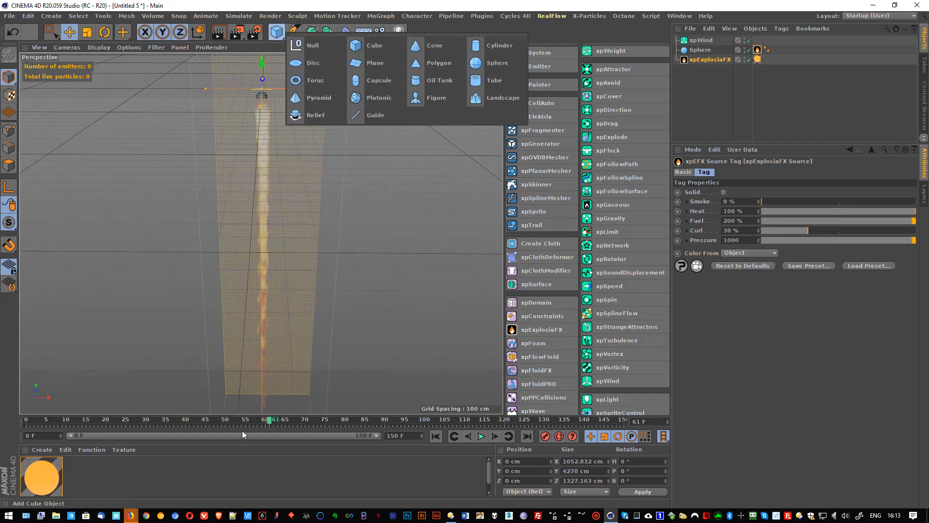
click(211, 304)
click(179, 284)
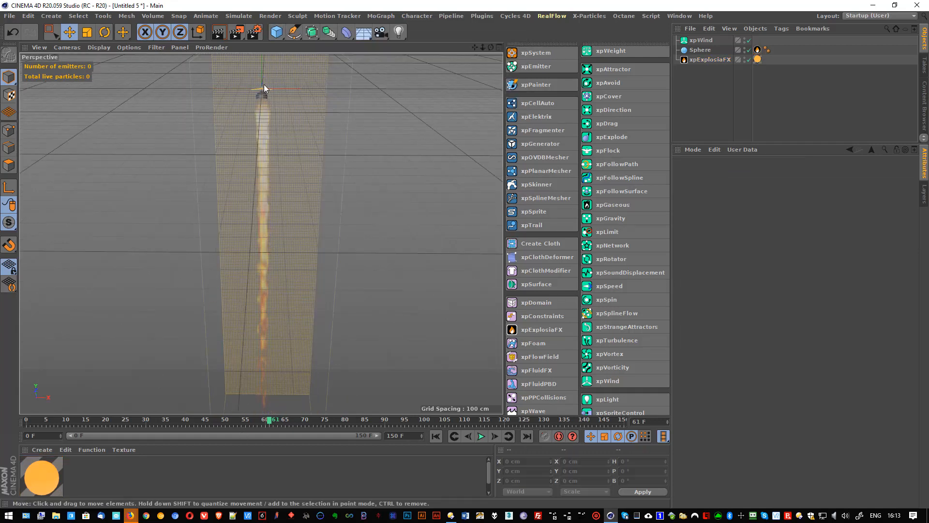
click(277, 32)
click(357, 65)
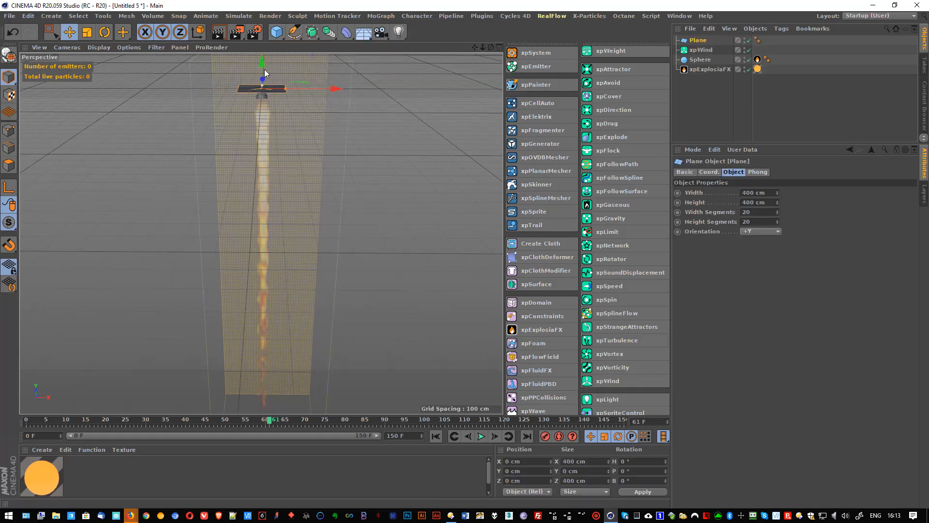
Lower the plane into the flame's path to about Y -696 cm and enlarge it to about 1717 by 2233 cm.
drag(262, 64, 261, 142)
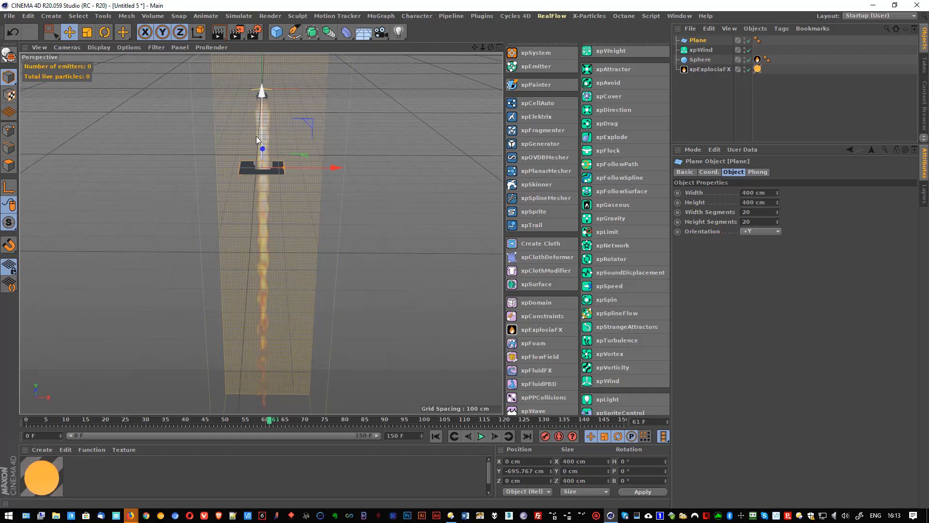
drag(294, 167, 275, 131)
mouse_move(271, 203)
alt+mouse_down()
mouse_move(350, 157)
mouse_move(297, 216)
mouse_move(280, 211)
alt+mouse_up()
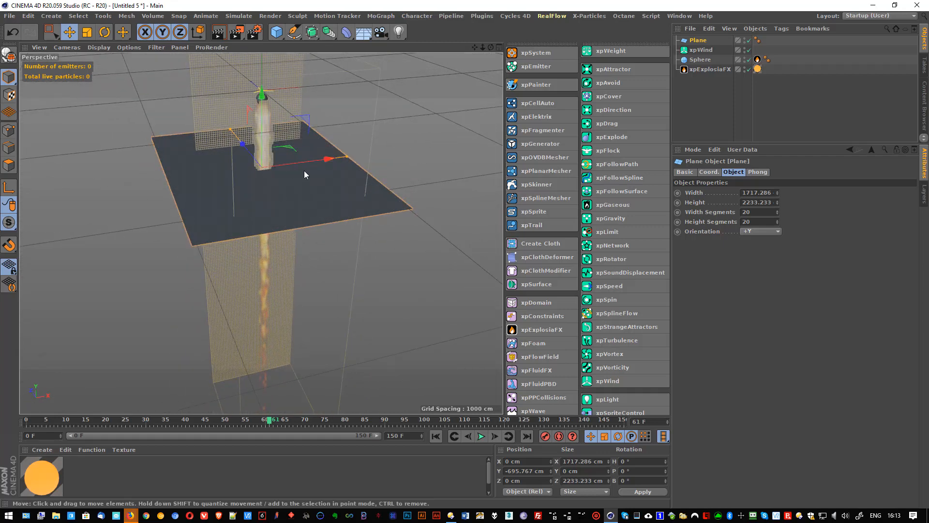
Add an xpExplosiaFX Collider tag to the plane.
right_click(699, 44)
mouse_move(739, 186)
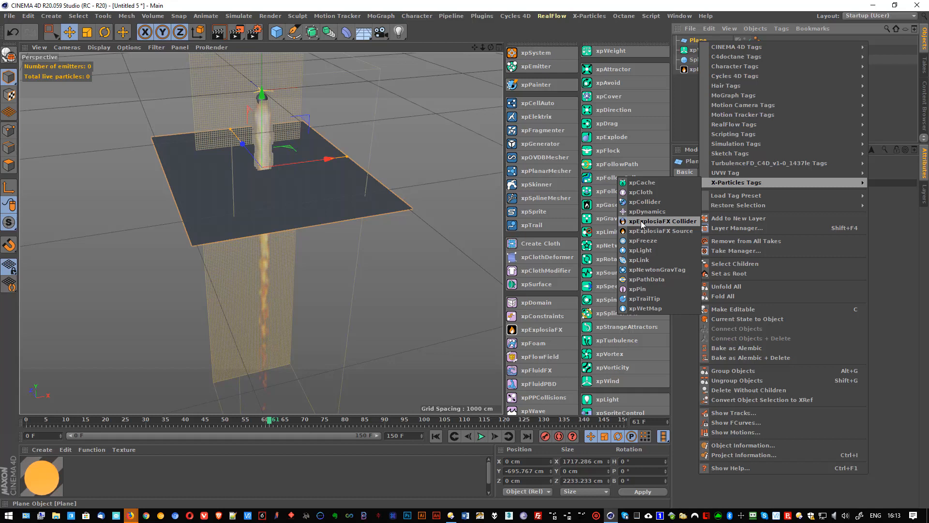
click(676, 223)
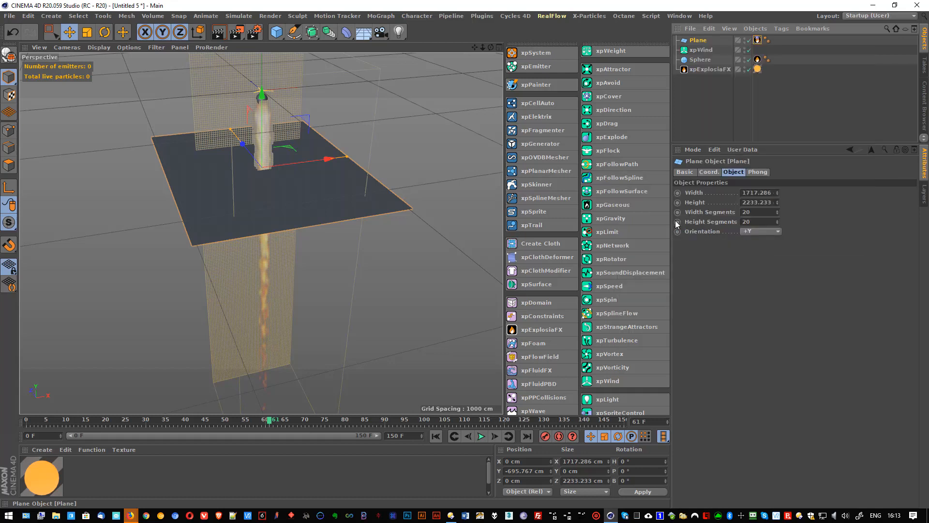
Replay the simulation from the first frame to frame 20 to check how the flame interacts with the plane.
click(436, 437)
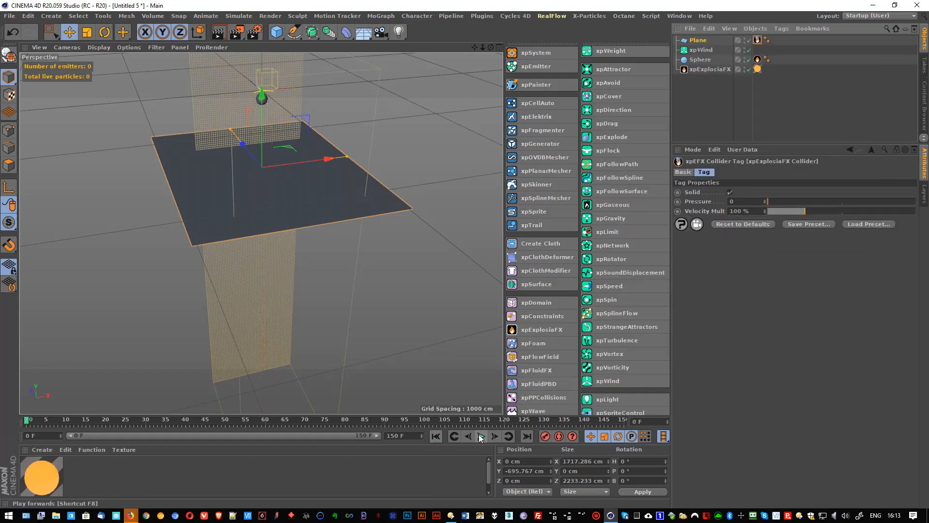
click(481, 436)
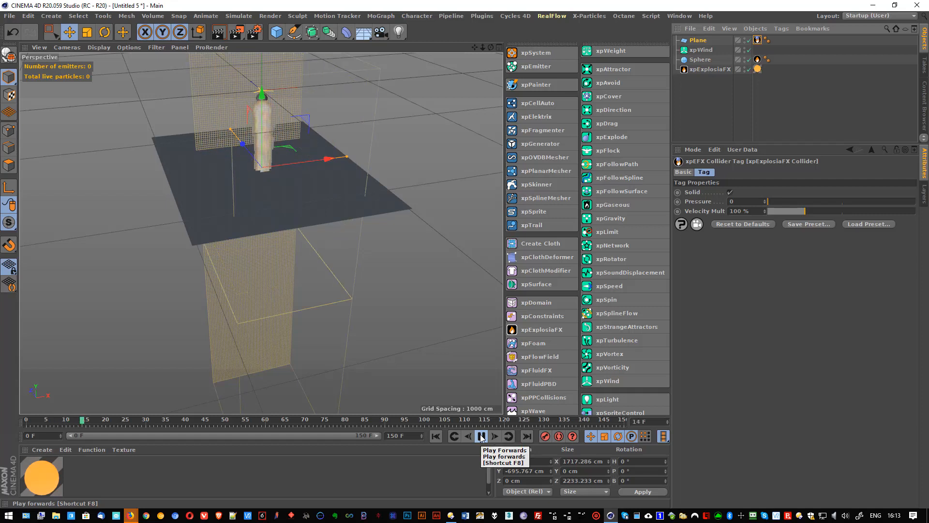
alt+drag(338, 191, 339, 170)
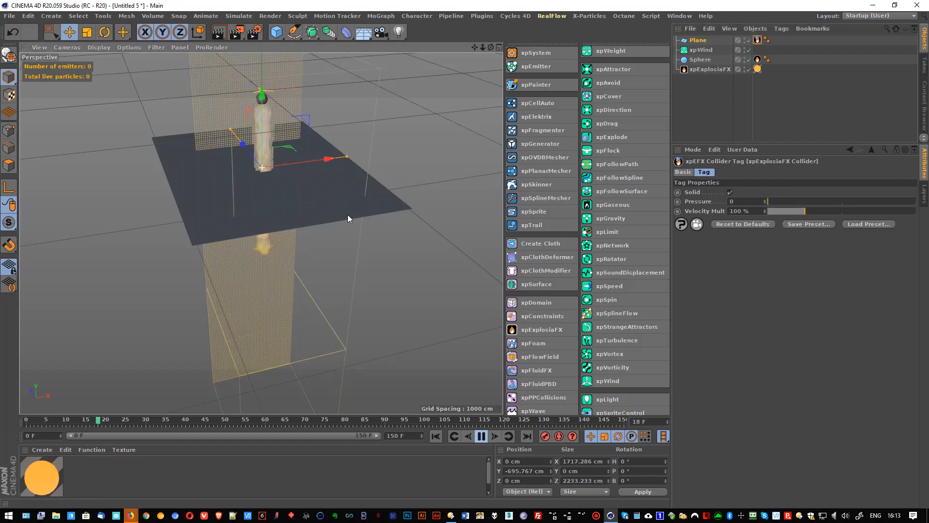
click(482, 437)
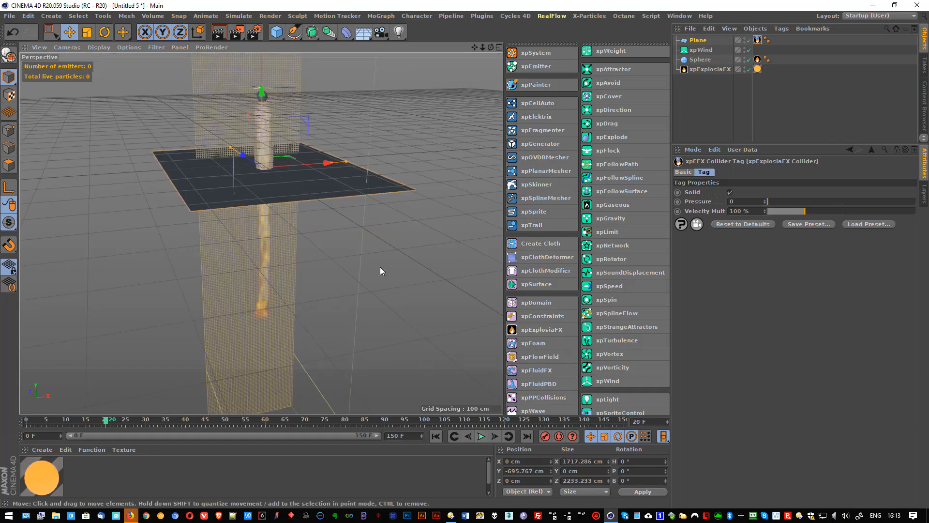
Lower the plane to about Y -790 cm and replay the simulation from the first frame to frame 15.
mouse_move(254, 212)
alt+mouse_down()
mouse_move(254, 136)
mouse_move(260, 214)
alt+mouse_up()
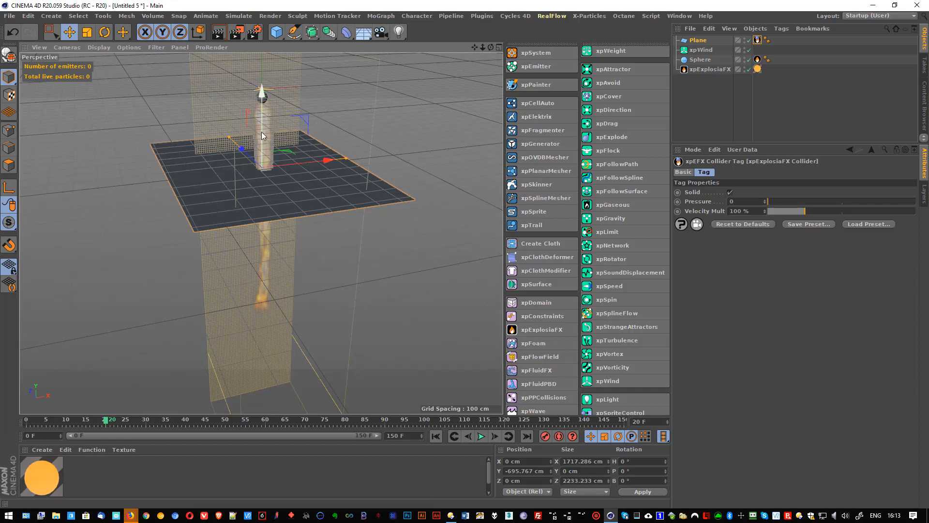
drag(261, 135, 262, 145)
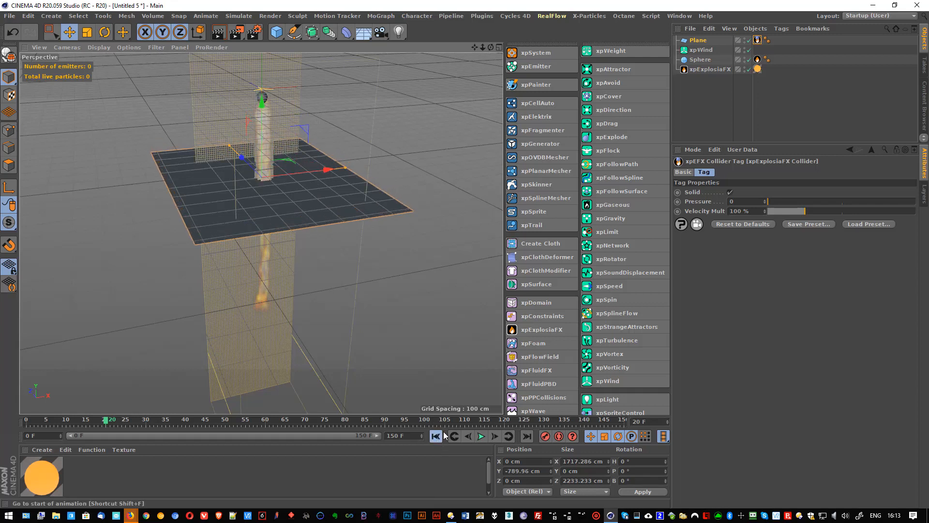
click(435, 436)
click(479, 437)
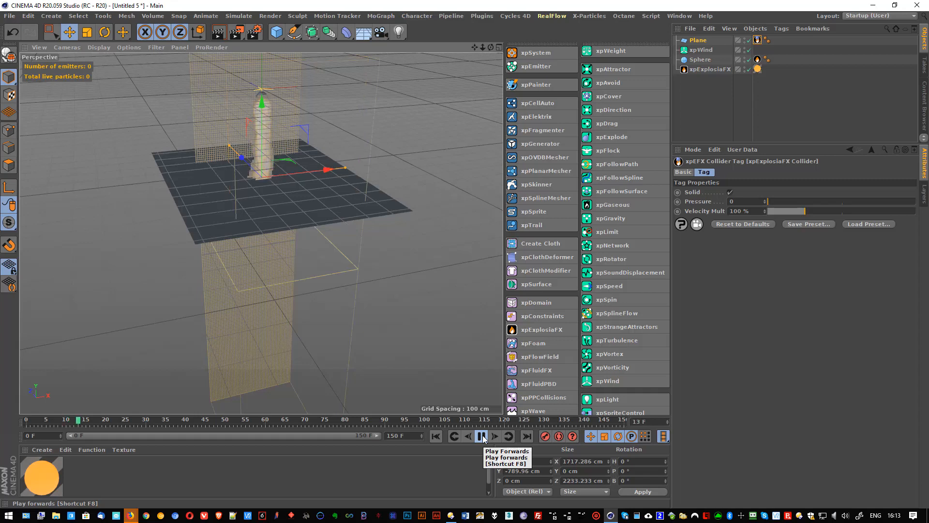
mouse_move(372, 224)
alt+mouse_down()
mouse_move(339, 179)
mouse_move(376, 212)
alt+mouse_up()
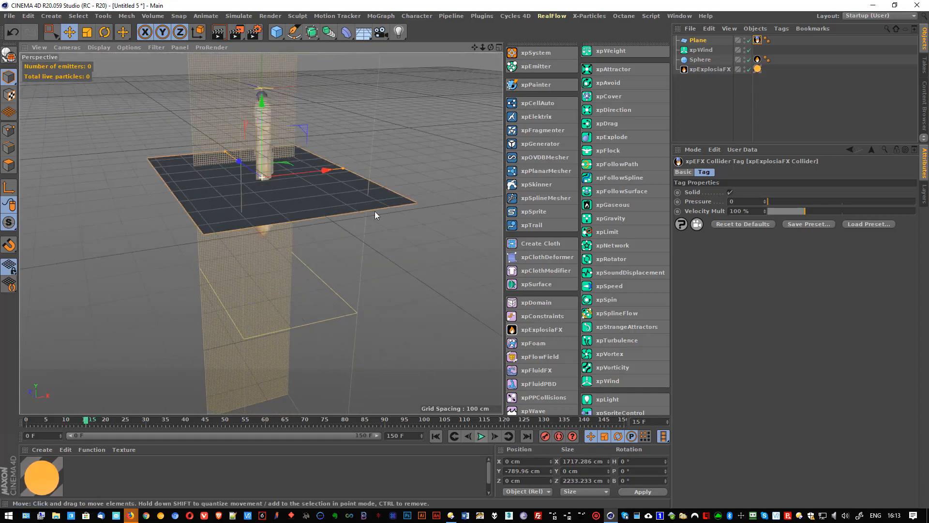
Try including the Plane in the xpExplosiaFX object's modifiers list.
click(710, 68)
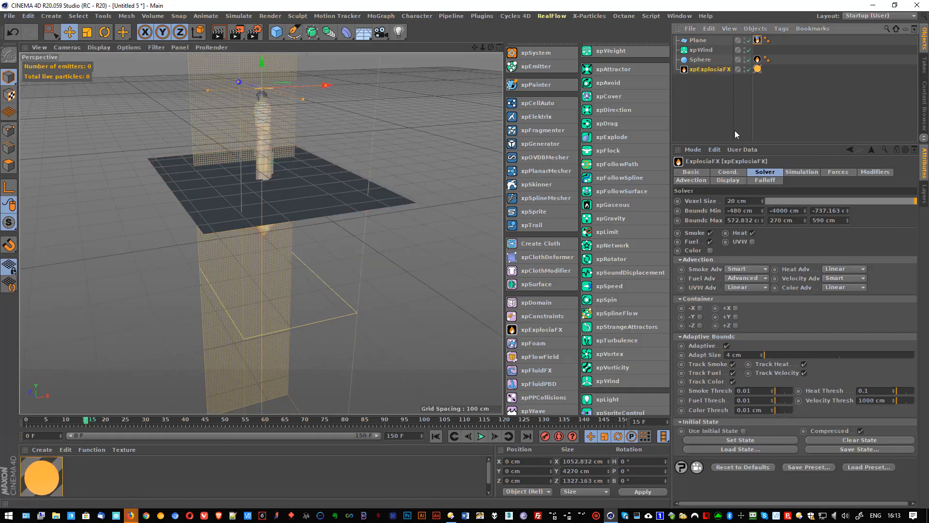
click(802, 170)
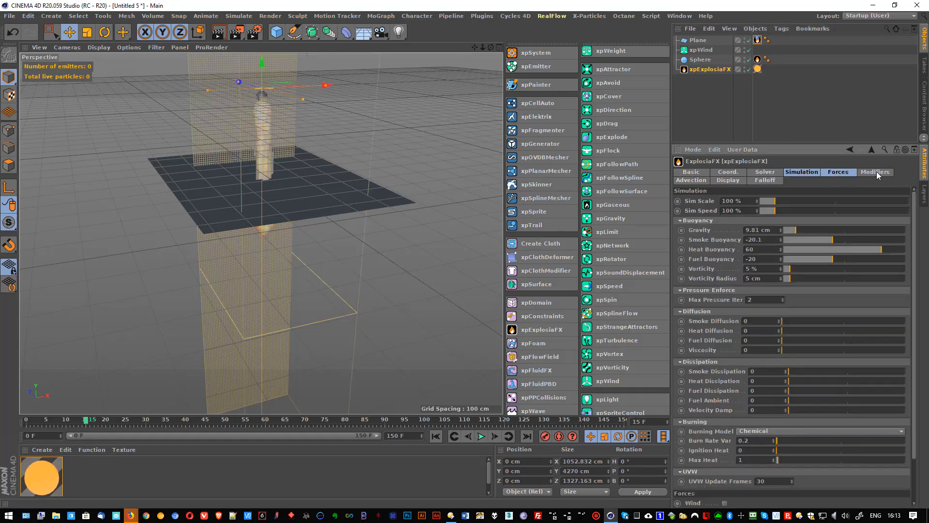
click(875, 171)
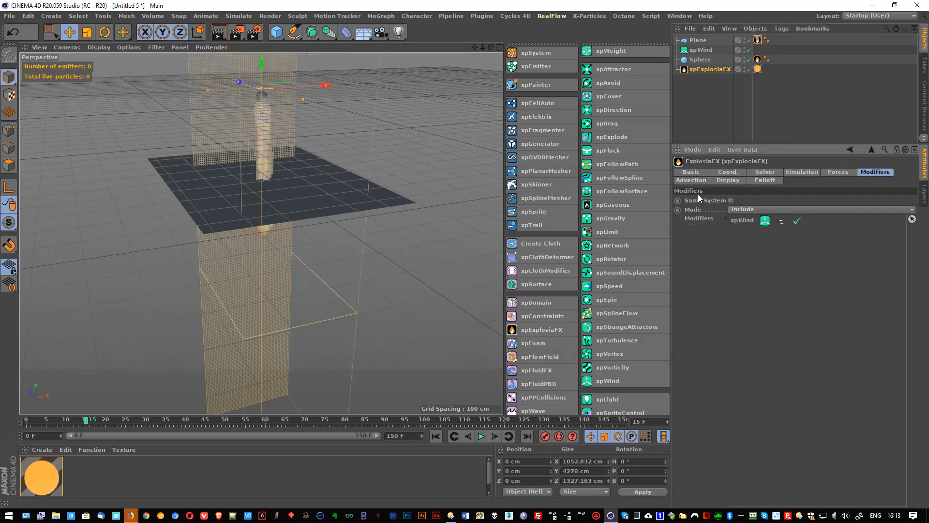
drag(697, 40, 764, 203)
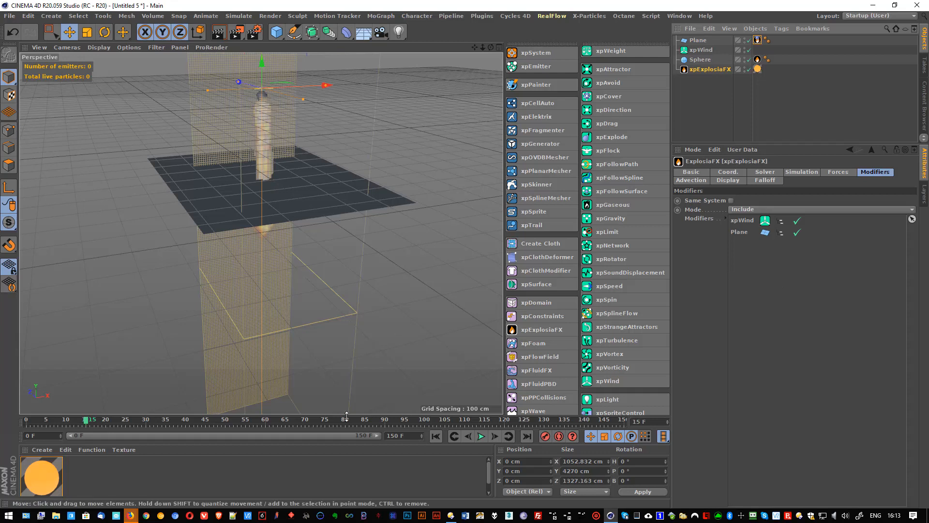
Replay the simulation from the first frame to frame 15 and remove the Plane from the xpExplosiaFX modifiers list.
click(481, 436)
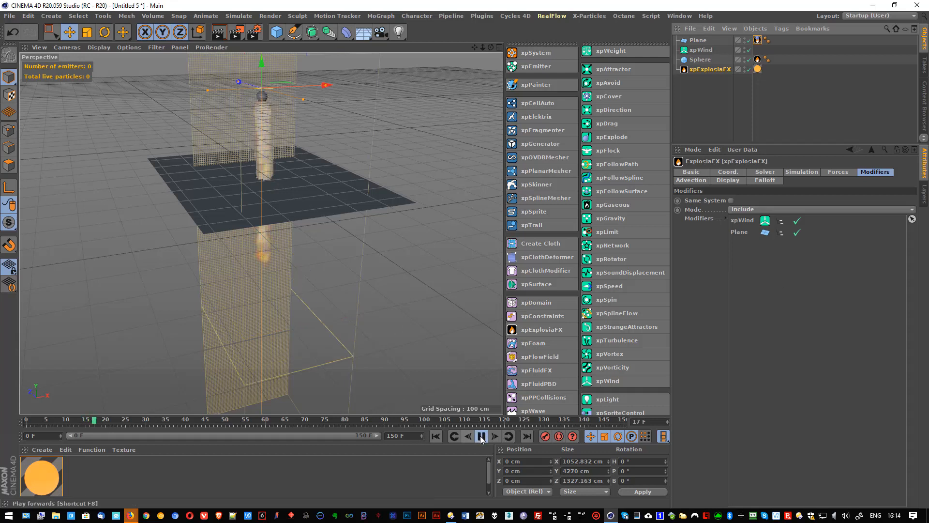
click(481, 439)
click(435, 437)
click(482, 438)
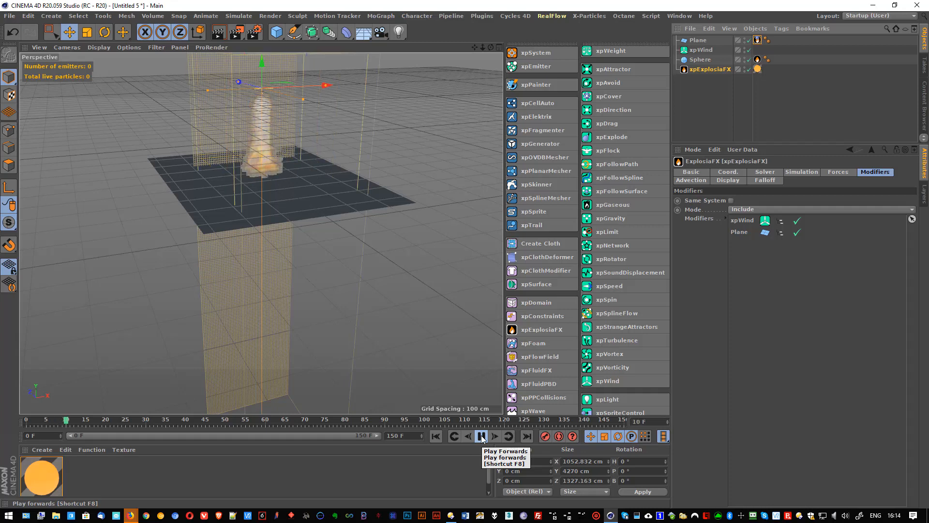
click(482, 439)
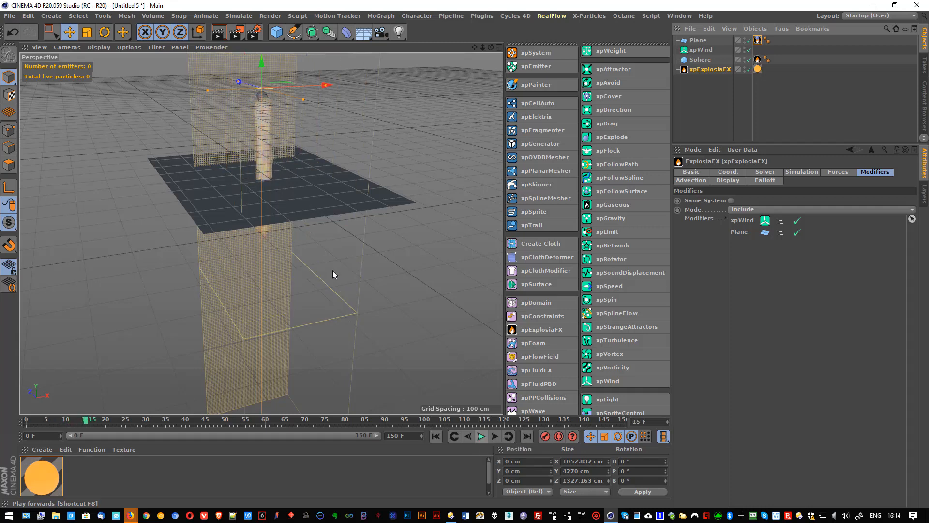
alt+drag(333, 270, 291, 220)
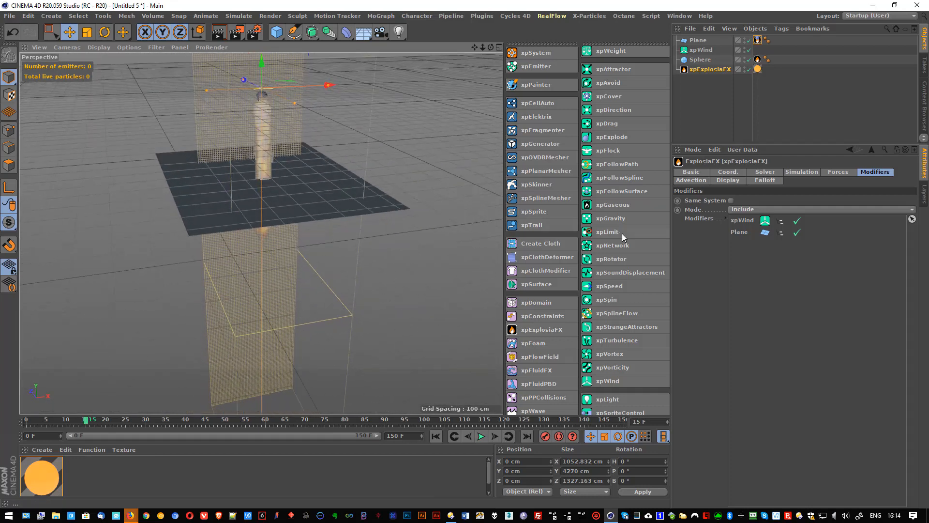
click(743, 237)
key(Delete)
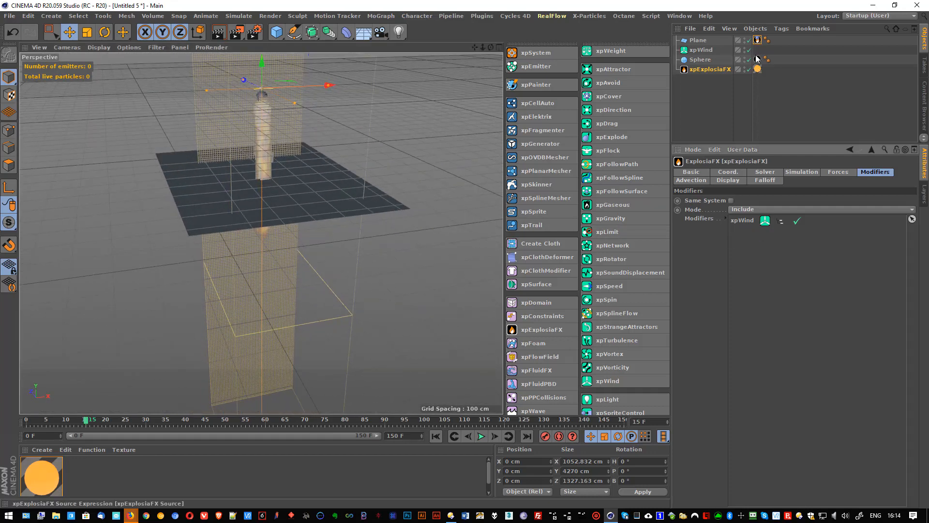
Turn off Solid in the plane's xpExplosiaFX Collider tag.
click(710, 41)
click(757, 40)
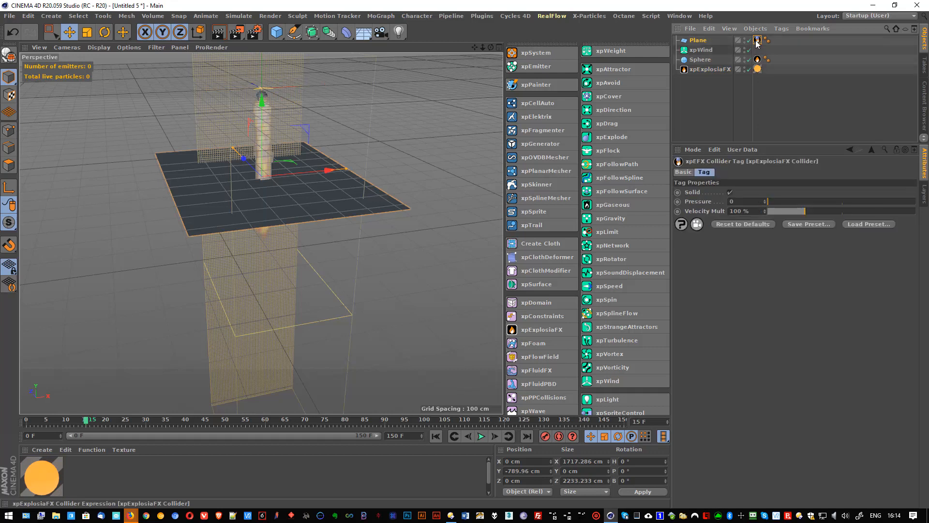
click(730, 193)
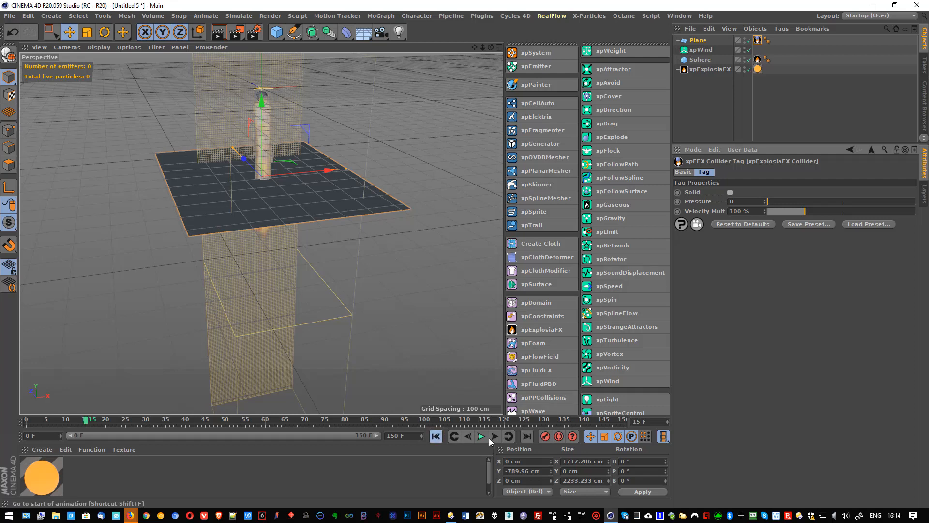
Replay the simulation from the first frame to frame 52 and inspect closely how the flame meets the plane.
click(436, 435)
click(482, 436)
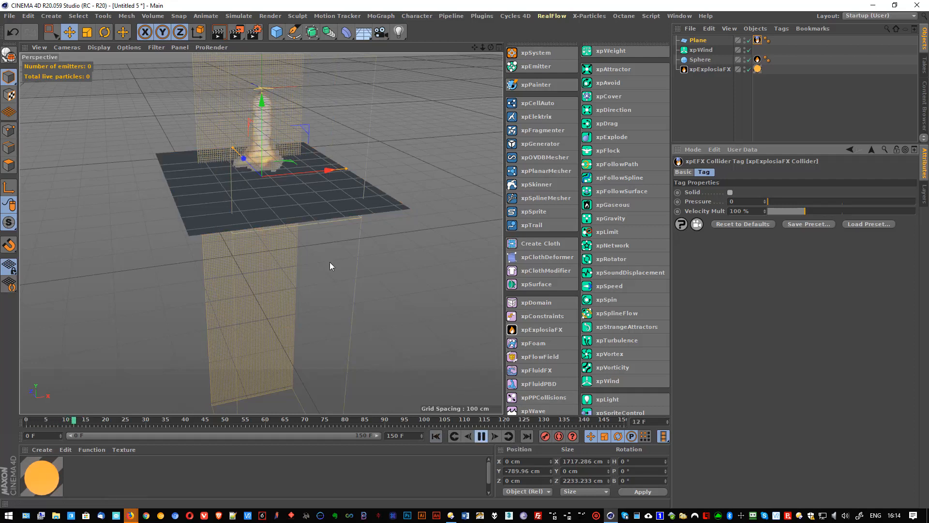
alt+drag(292, 205, 284, 202)
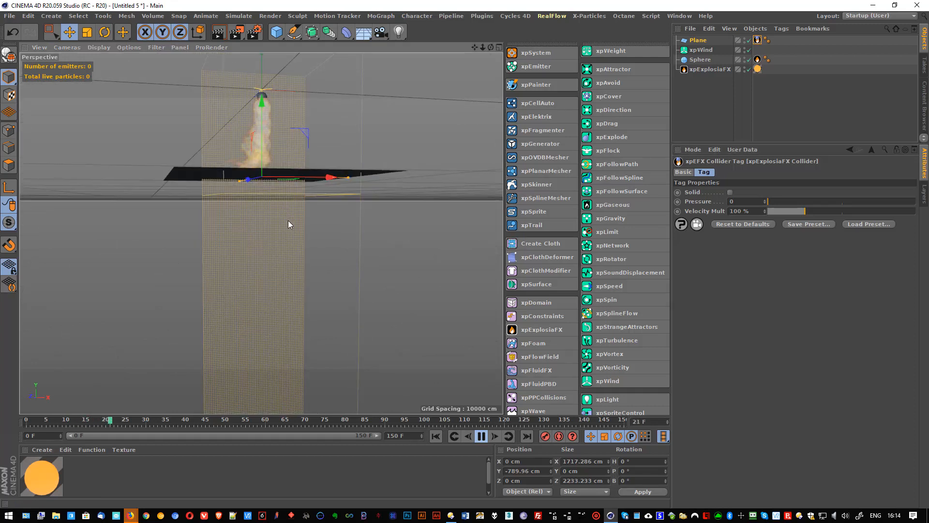
mouse_move(292, 236)
alt+mouse_down()
mouse_move(294, 249)
mouse_move(287, 241)
alt+mouse_up()
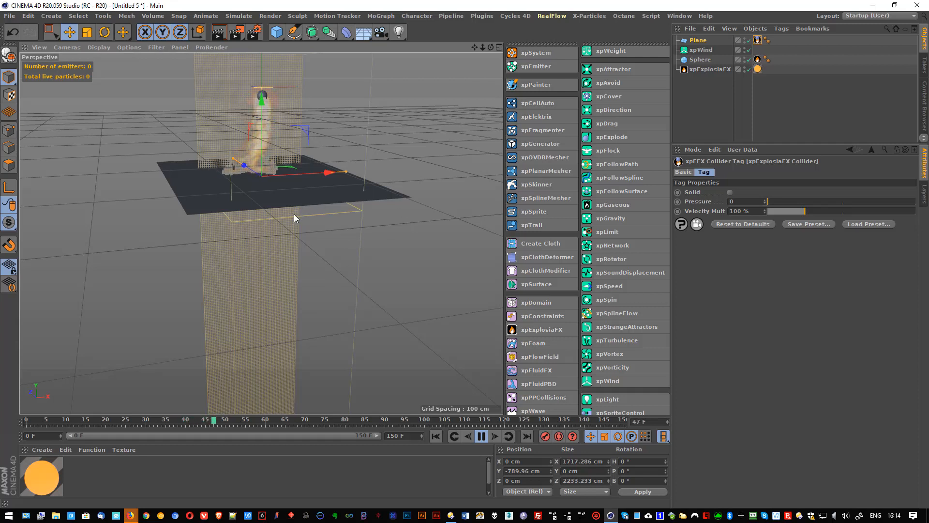
alt+drag(292, 219, 300, 227)
click(483, 436)
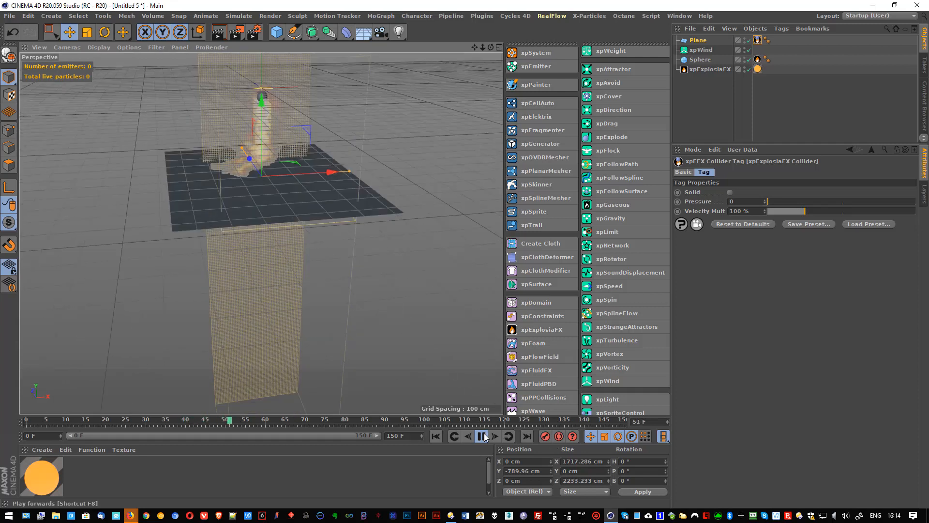
scroll(272, 184, up, 2)
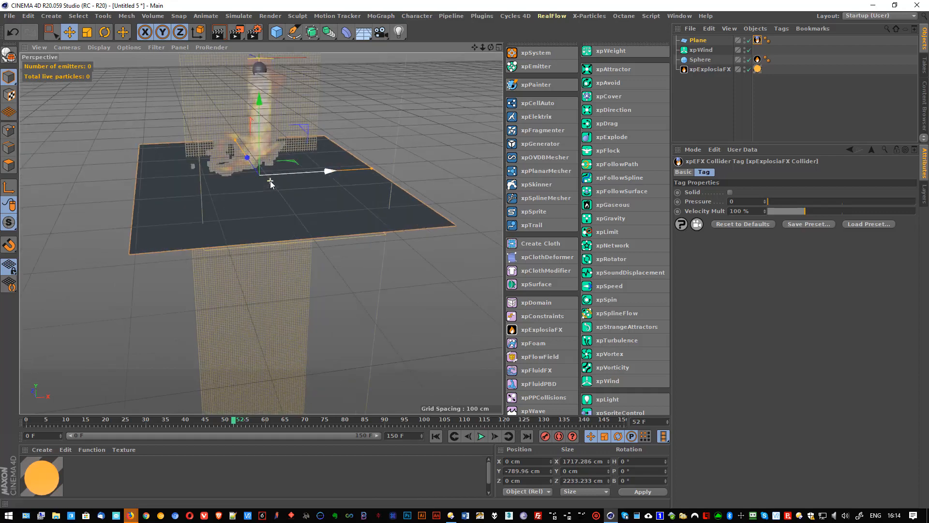
scroll(270, 184, up, 2)
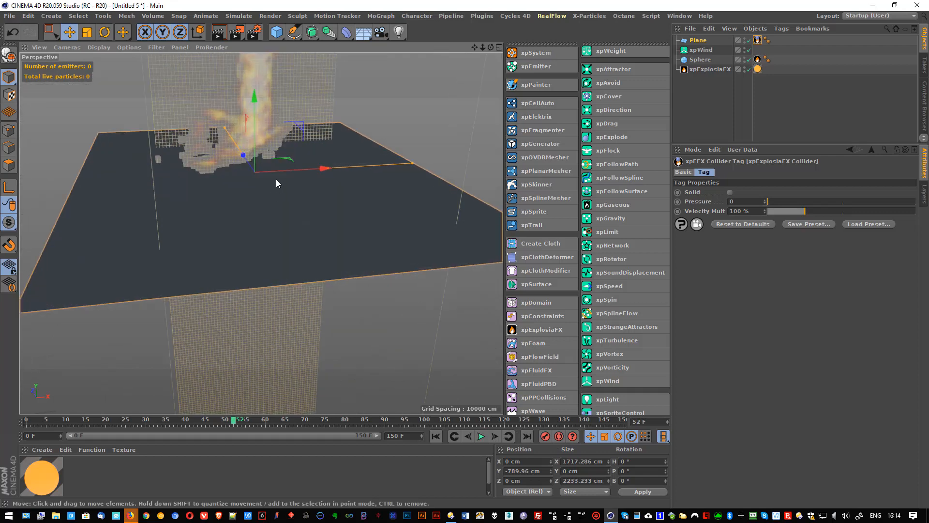
Shrink the xpExplosiaFX bounds from below to about 1072 cm high so they end near the plane.
alt+middle_drag(276, 180, 274, 295)
scroll(275, 278, down, 6)
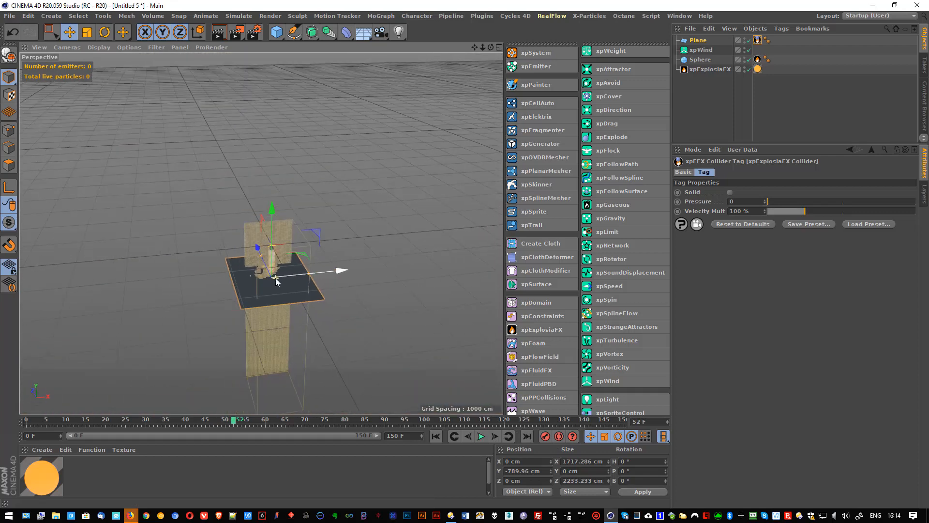
drag(271, 384, 277, 278)
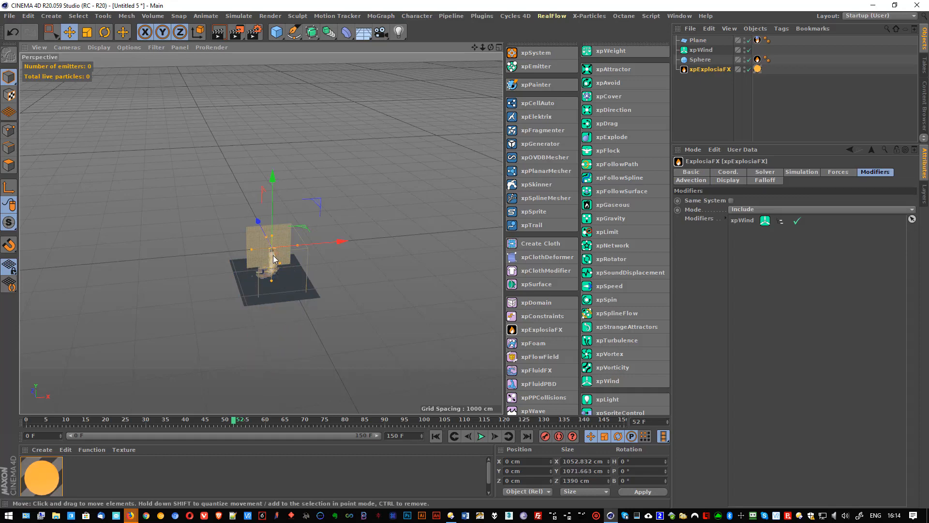
Raise the source sphere above the origin to about Y 186 cm.
alt+right_drag(273, 255, 283, 268)
alt+drag(282, 268, 275, 179)
click(274, 236)
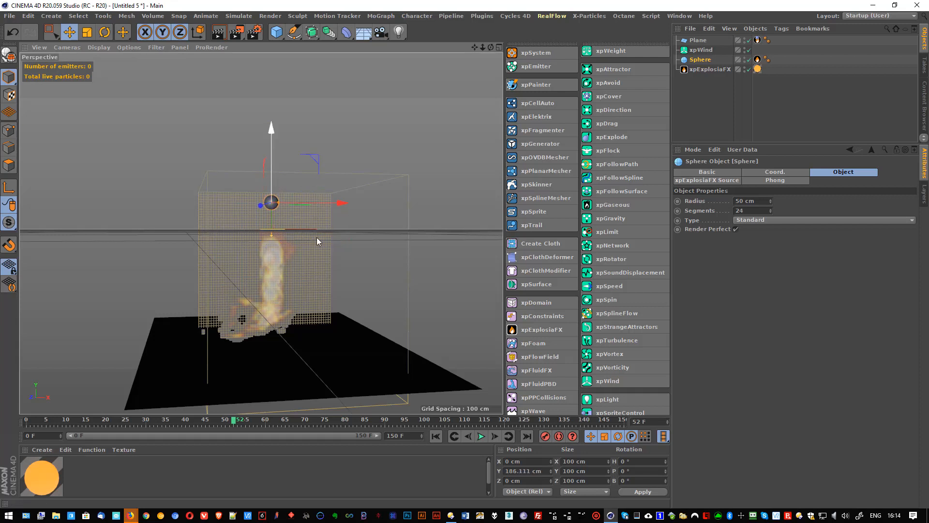
Replay the simulation from the first frame to frame 36 to check the flame spreading over the plane.
click(437, 435)
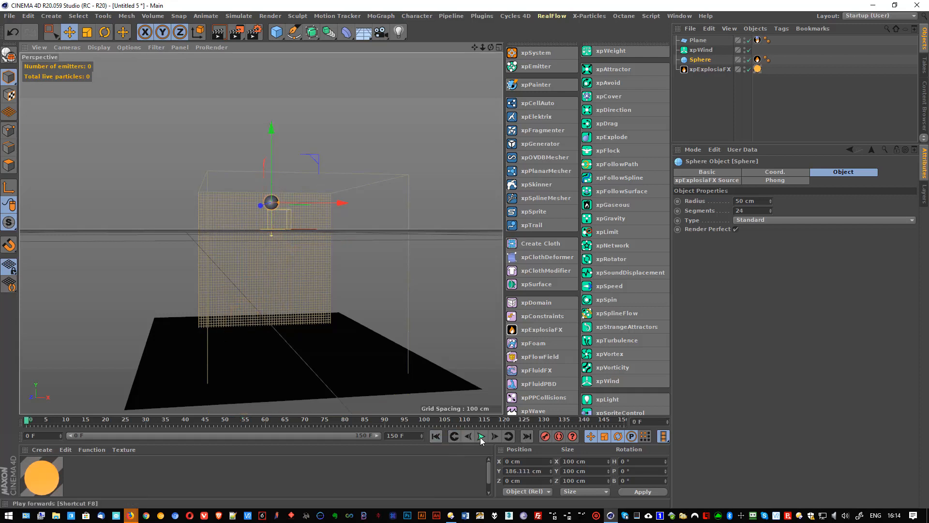
click(481, 436)
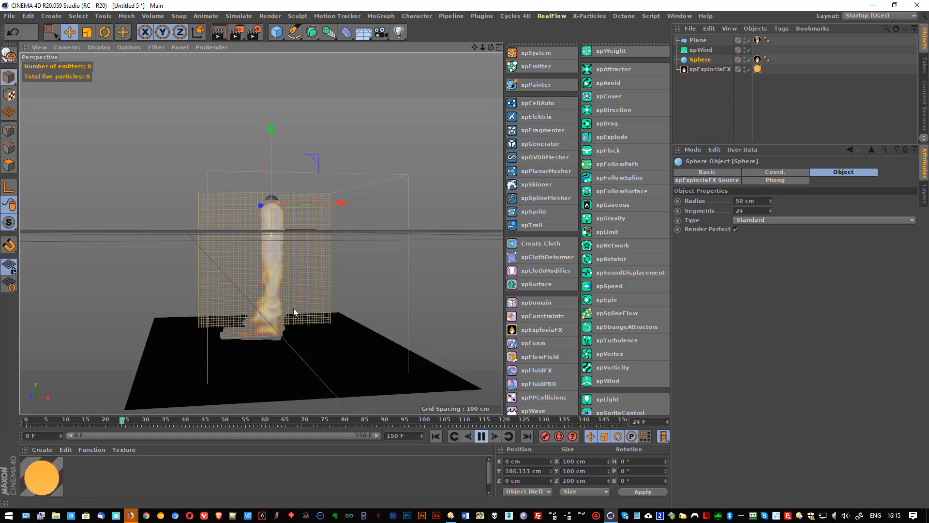
alt+drag(303, 338, 240, 198)
click(484, 438)
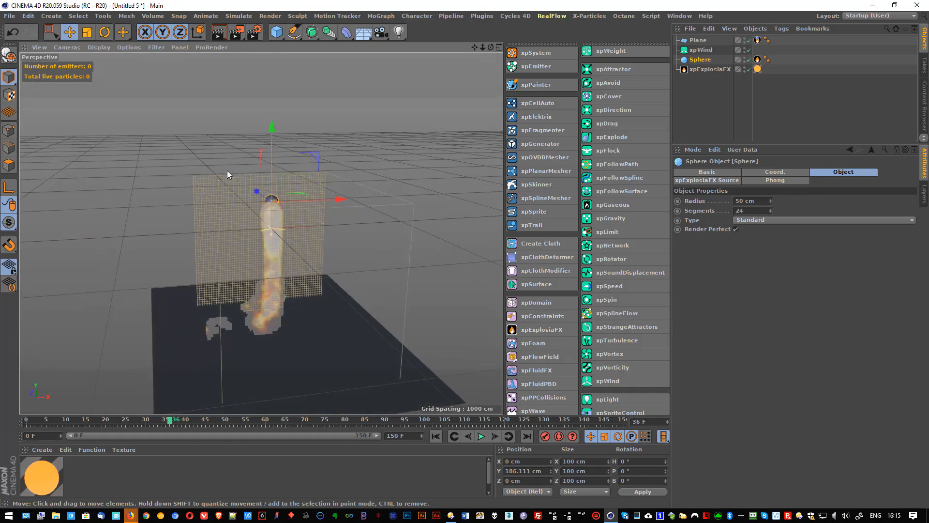
Extend the xpExplosiaFX bounds upward to about 2169 cm high and raise the sphere to about Y 1030 cm during playback to frame 25.
click(271, 193)
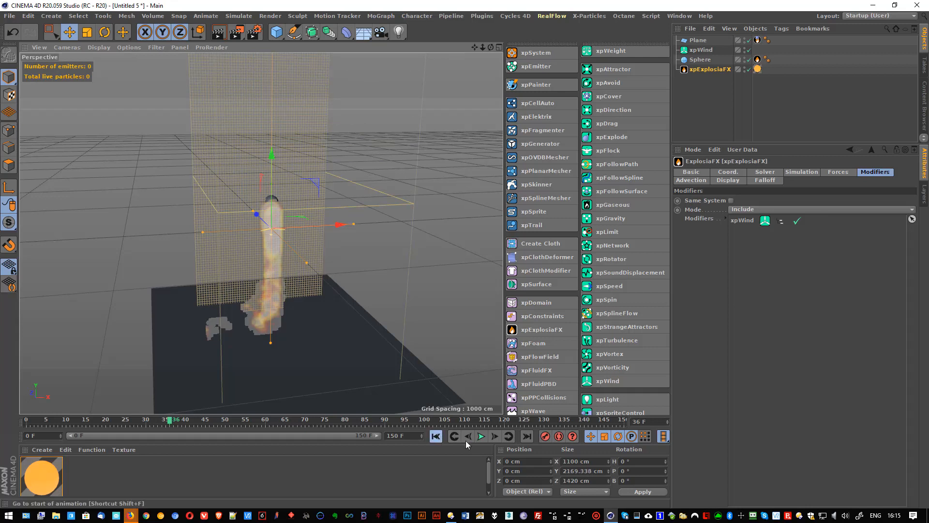
click(435, 436)
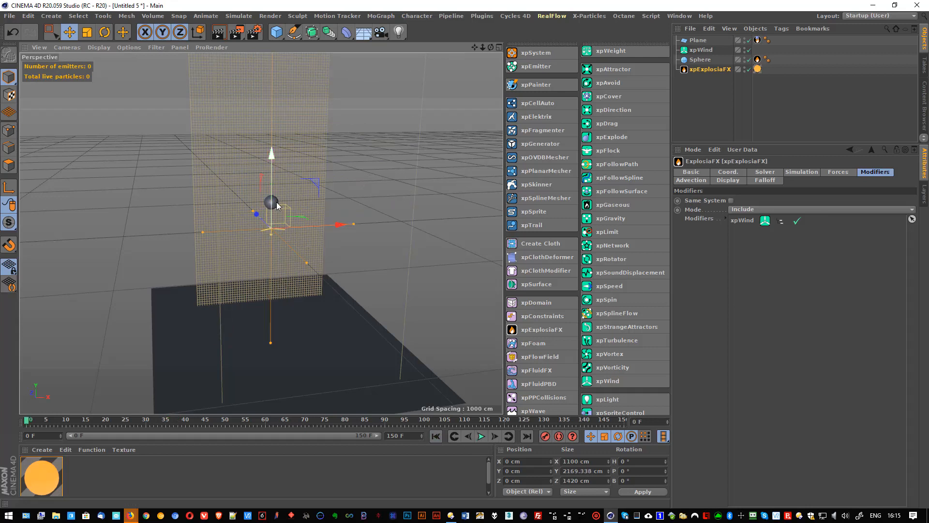
click(273, 203)
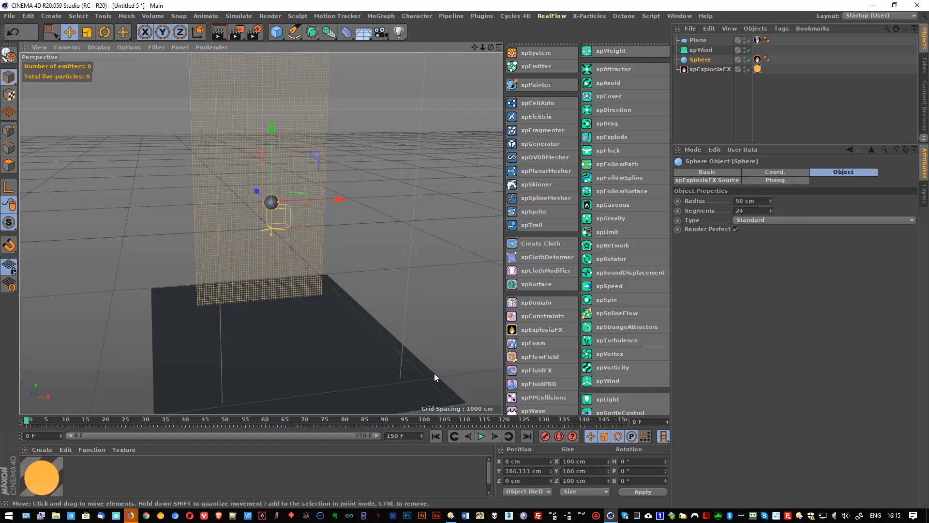
click(481, 436)
drag(272, 172, 271, 24)
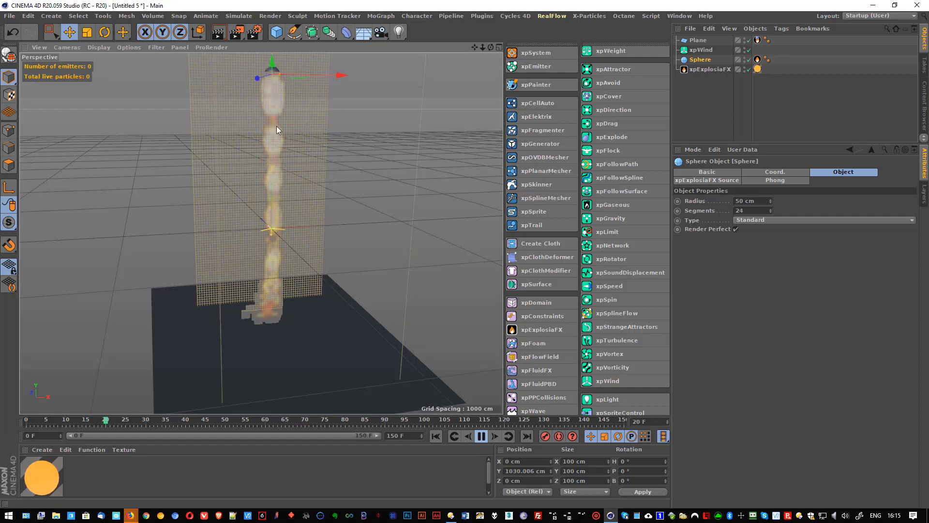
click(482, 436)
alt+drag(328, 274, 357, 276)
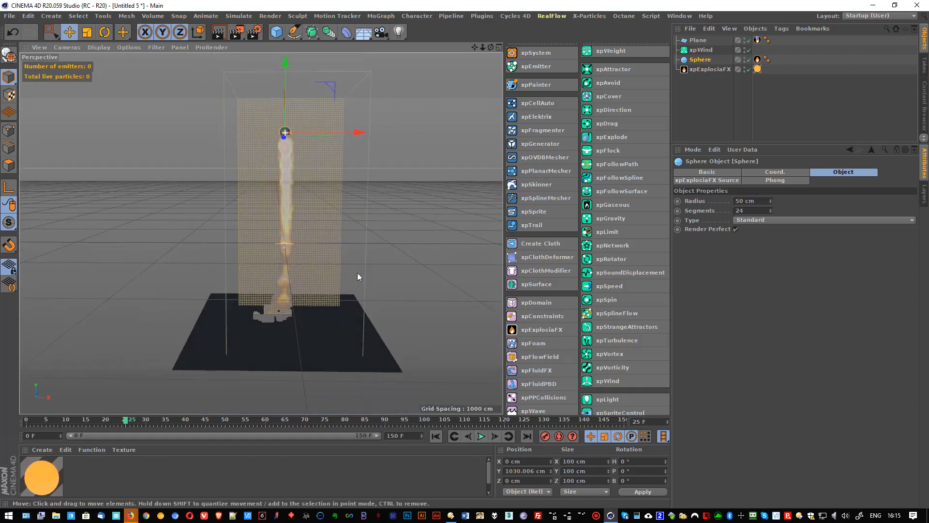
Set the Fuel of the sphere's xpExplosiaFX Source tag to 400%.
click(757, 59)
click(749, 222)
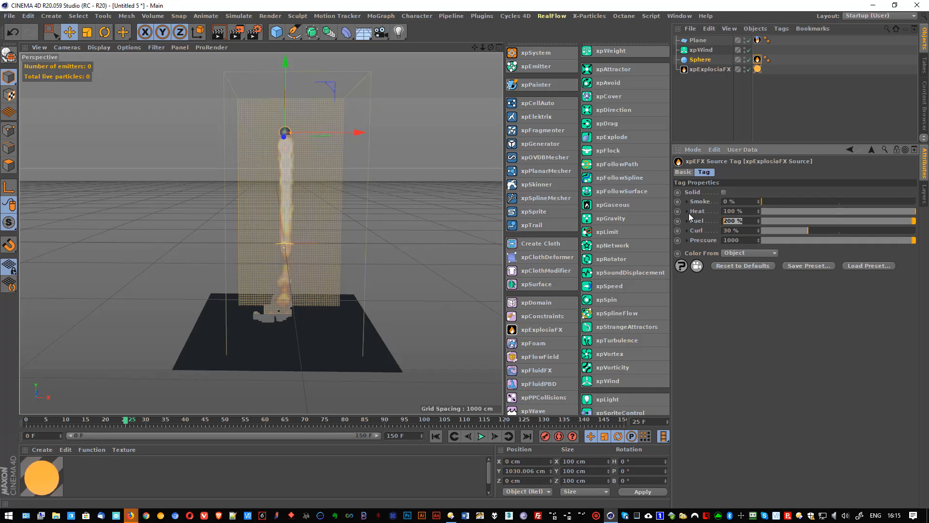
text(400)
key(Return)
Replay the simulation from the first frame to frame 24 to check the flame with the increased fuel.
click(436, 436)
click(481, 438)
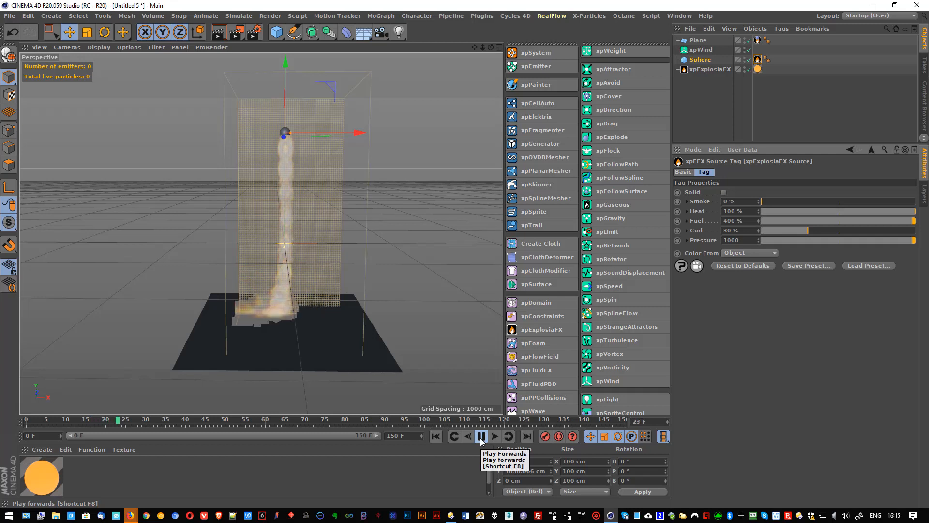
click(482, 437)
mouse_move(530, 9)
mouse_down()
mouse_move(526, 28)
mouse_move(525, 0)
mouse_up()
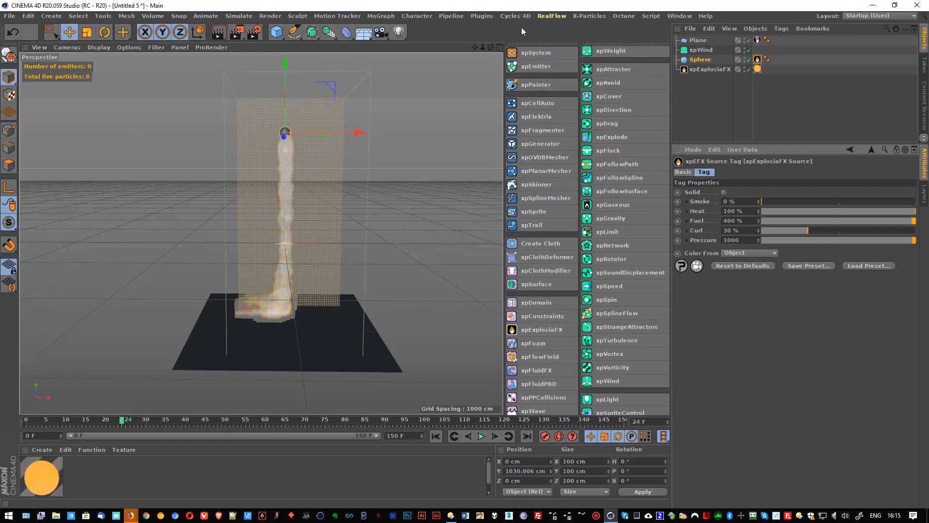
Render the flame at frame 24 in the Cycles 4D Real-Time Preview.
click(519, 17)
click(527, 93)
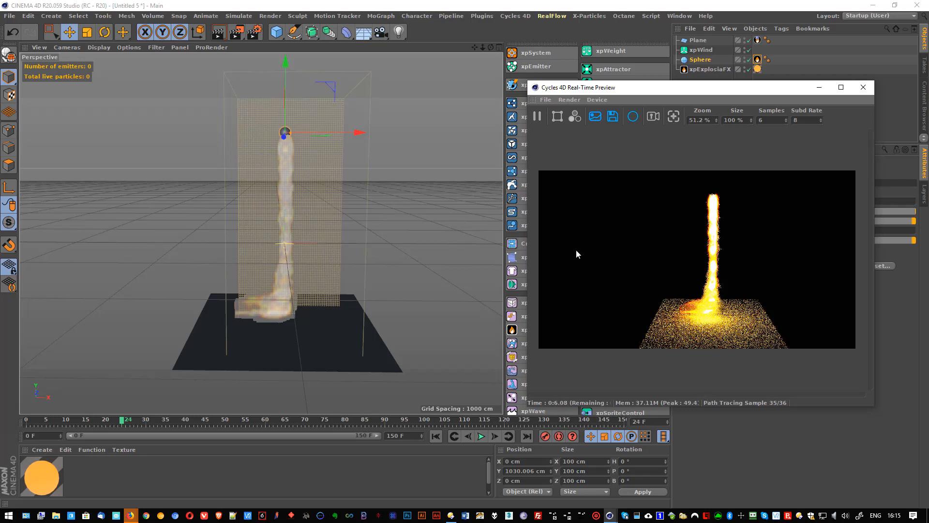
drag(646, 86, 534, 133)
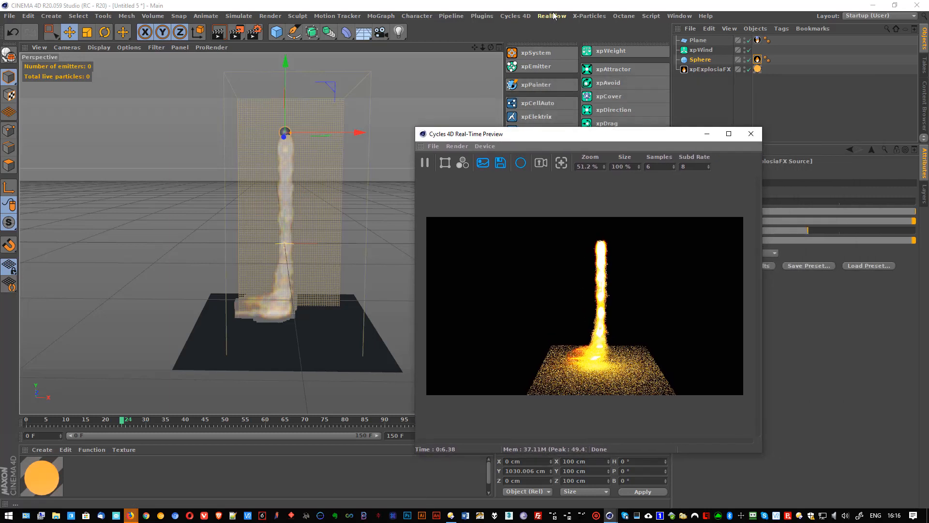
Add a Cycles 4D Environment and load the 26_southport HDR image into it without copying it to the project location.
click(527, 16)
click(518, 36)
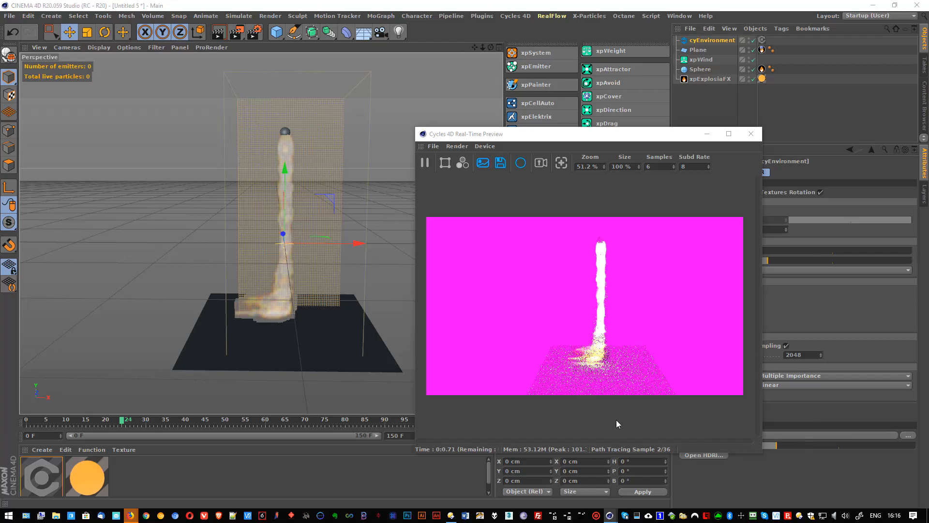
click(703, 455)
double_click(337, 175)
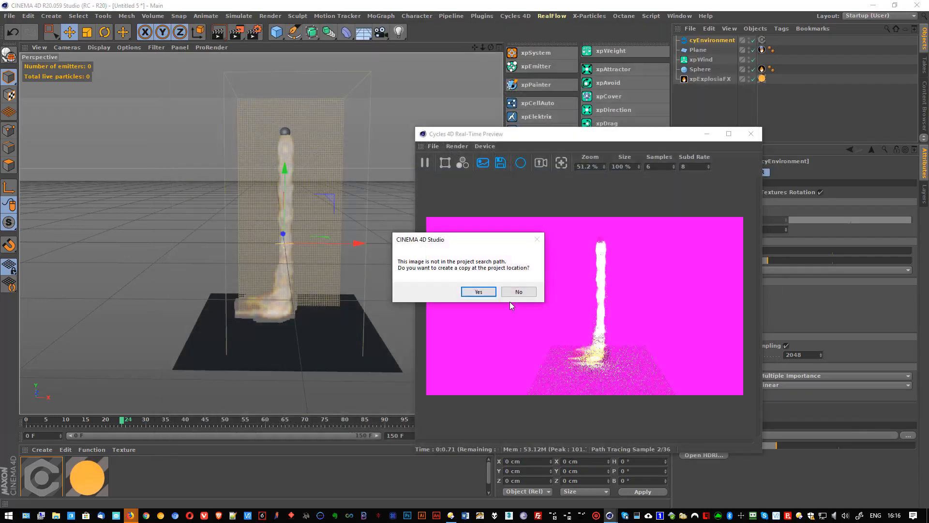
click(513, 292)
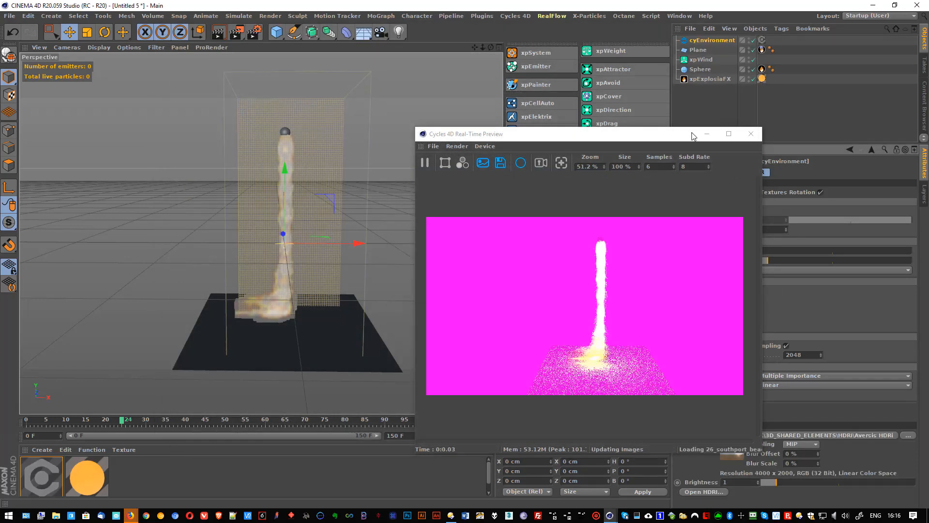
Disable the environment's Camera ray visibility, check the flame in the real-time preview and close the preview.
drag(669, 135, 417, 139)
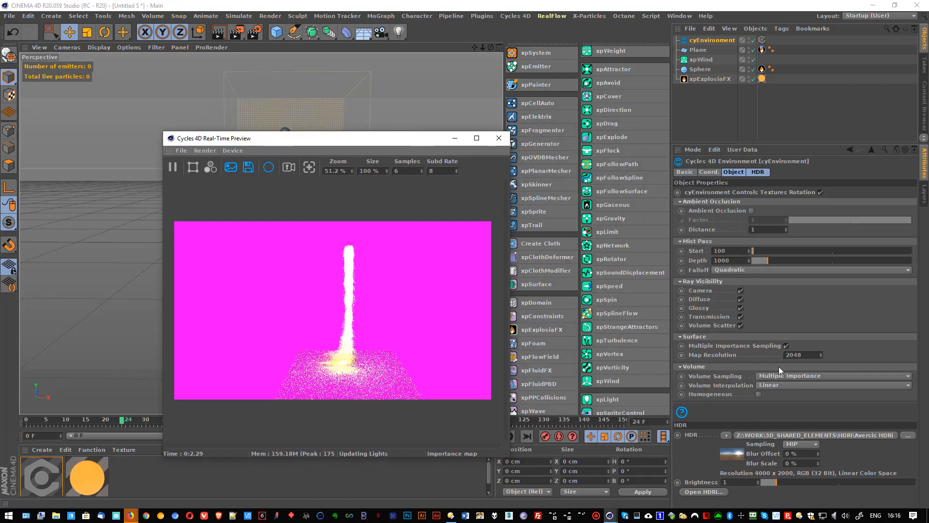
click(739, 289)
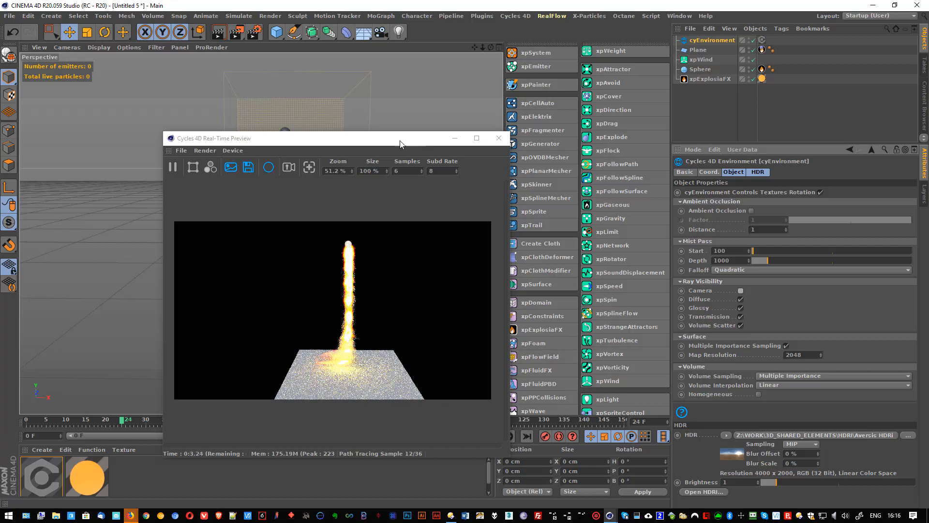
drag(400, 143, 612, 160)
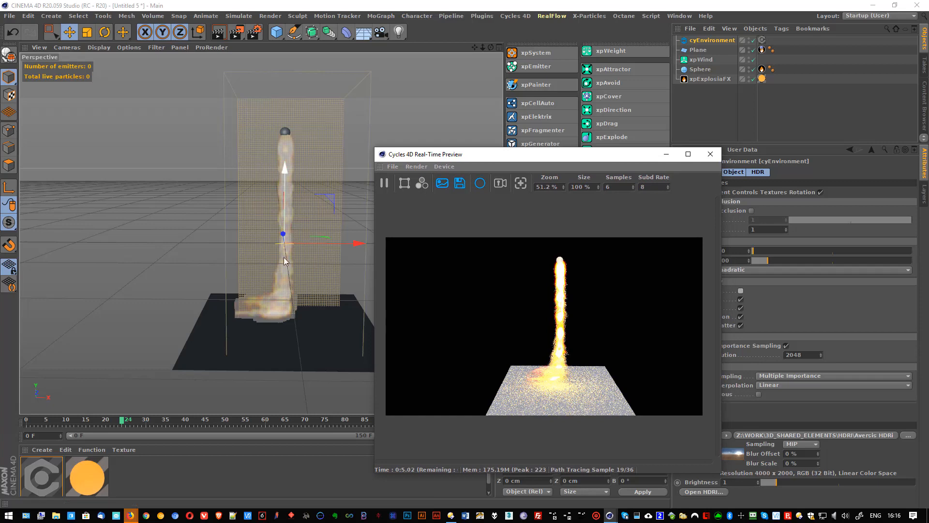
click(709, 153)
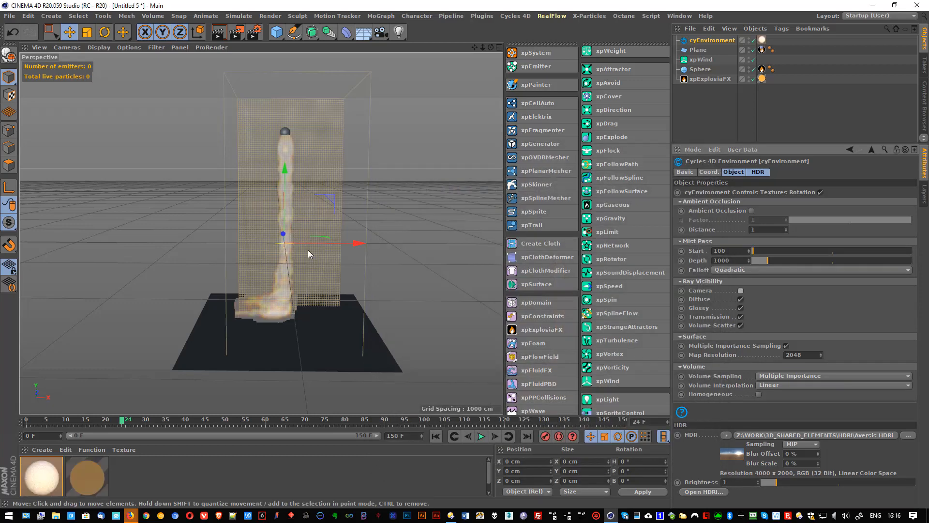
Add a Linear Field to the falloff of the xpWind modifier.
alt+drag(268, 263, 295, 271)
scroll(290, 254, up, 4)
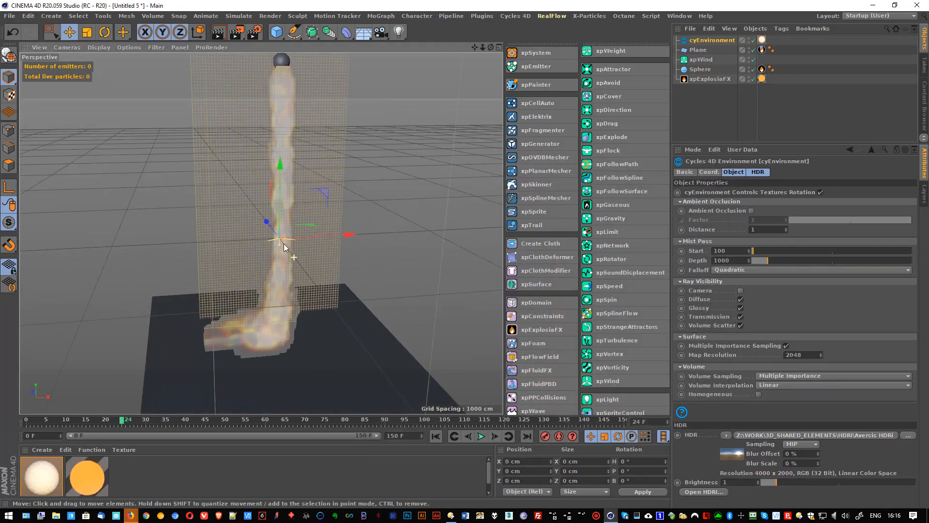
scroll(275, 244, down, 6)
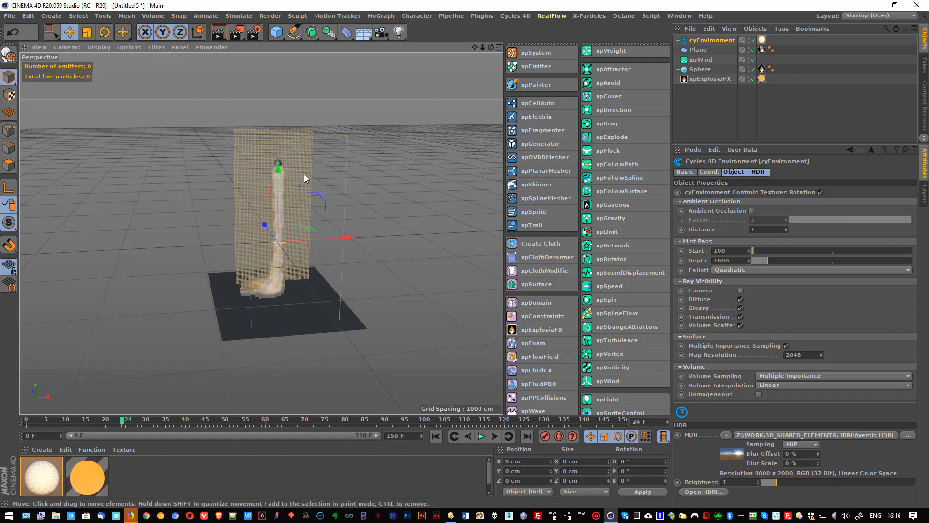
click(701, 59)
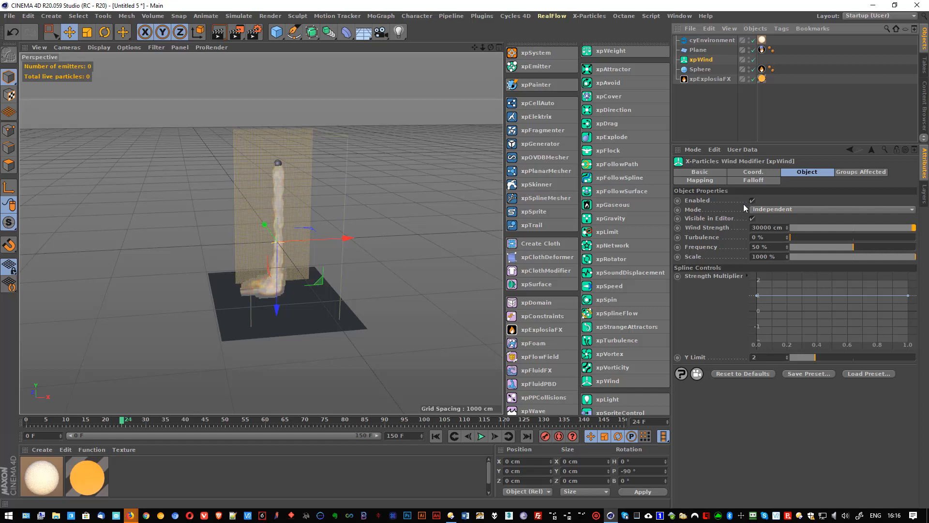
click(753, 180)
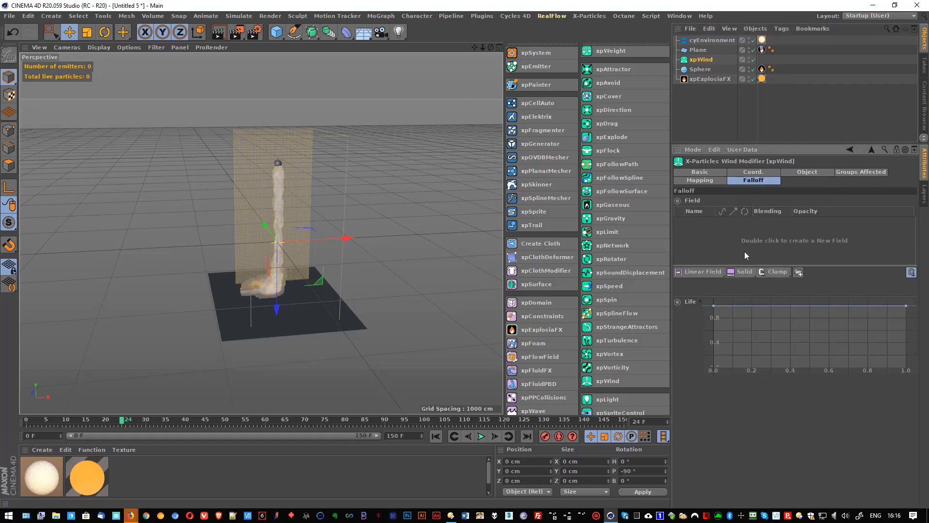
click(700, 274)
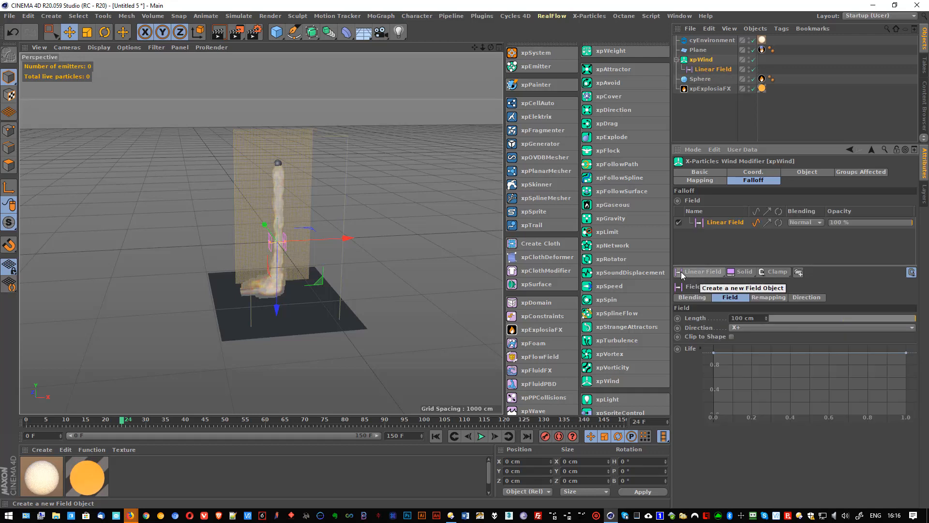
Replay the simulation from the first frame to frame 19 to check the wind with the linear falloff.
scroll(266, 269, up, 5)
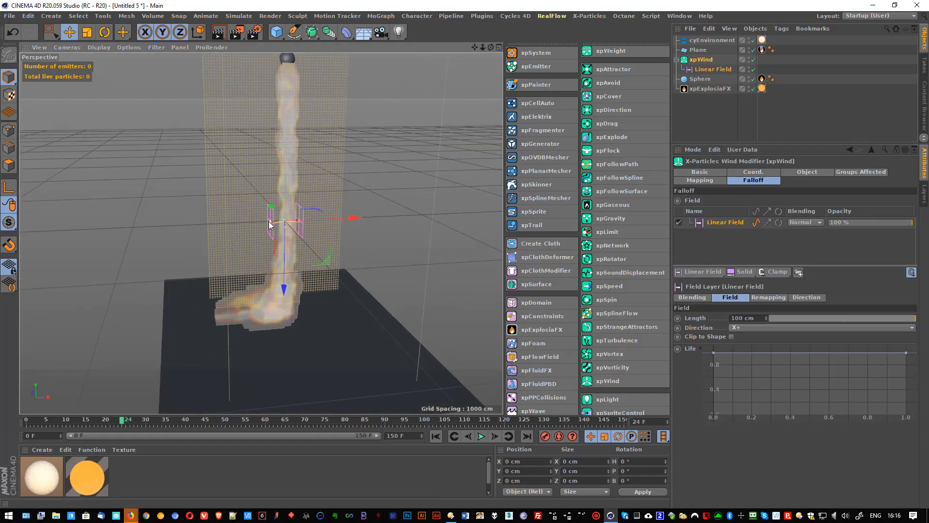
click(435, 436)
click(481, 437)
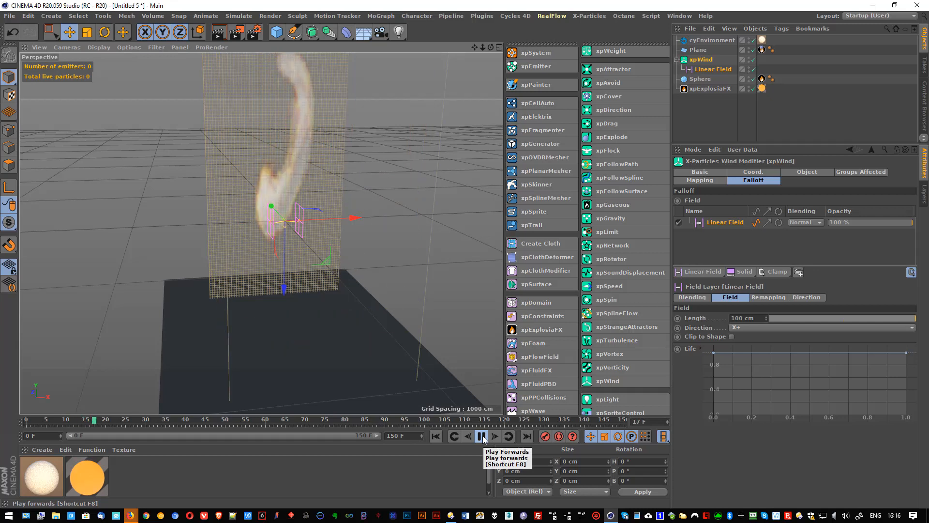
click(481, 436)
Lengthen the linear field to about 260 cm and set its direction to Y-.
drag(273, 214, 247, 224)
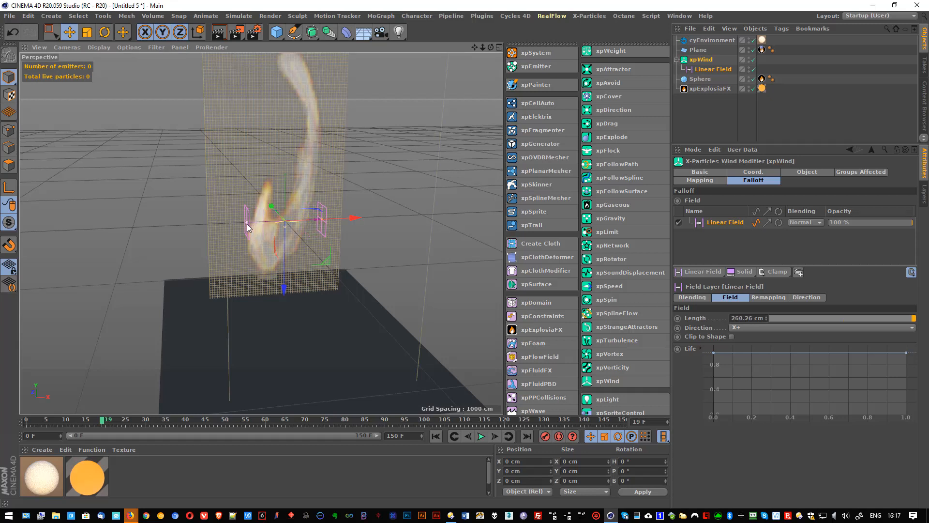
click(750, 327)
click(751, 363)
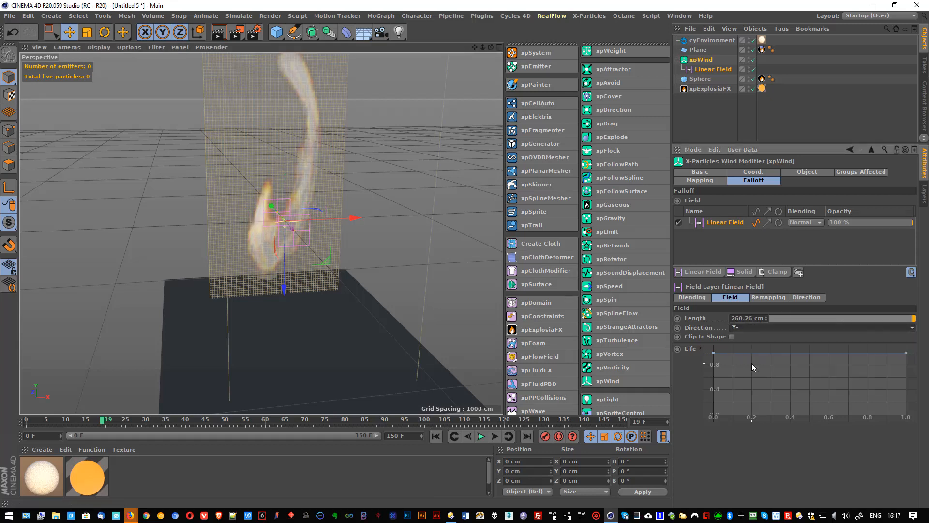
click(746, 326)
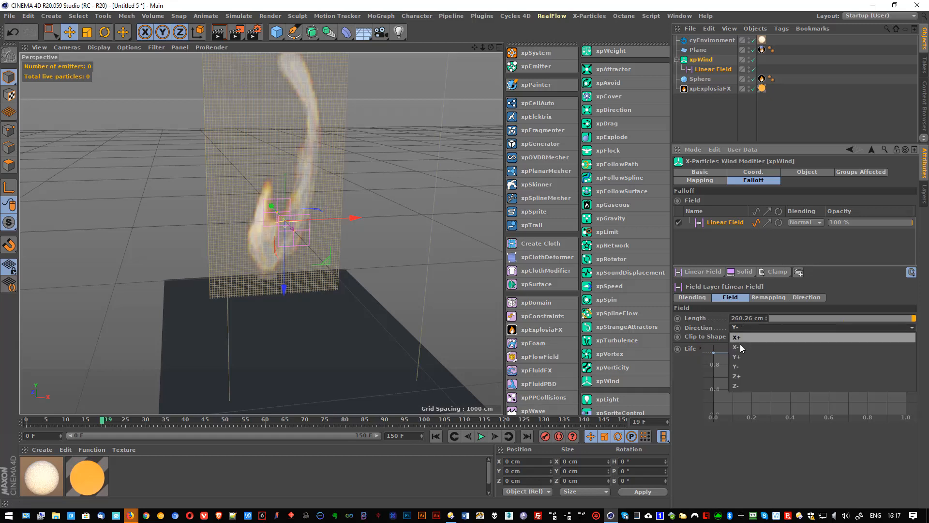
click(739, 354)
click(741, 328)
click(742, 365)
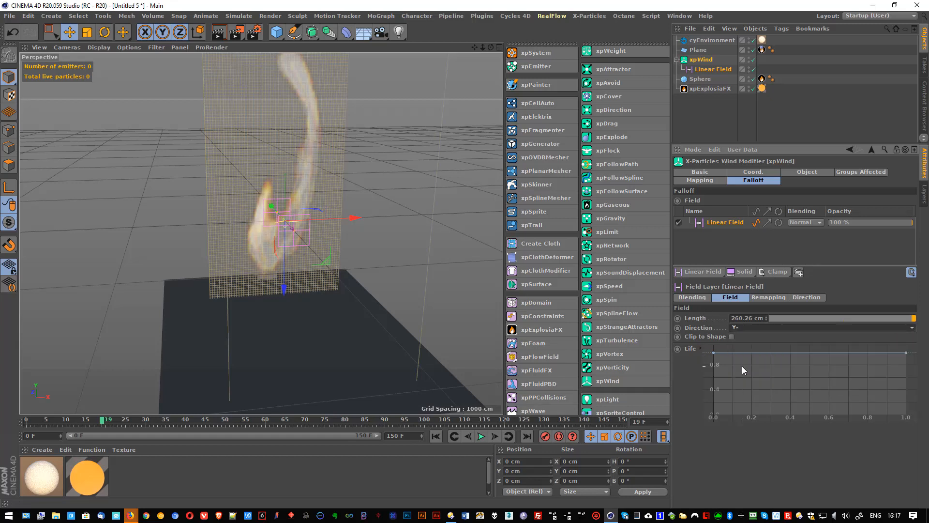
Continue the playback to frame 39 and inspect the flame against the linear field's orientation.
click(481, 436)
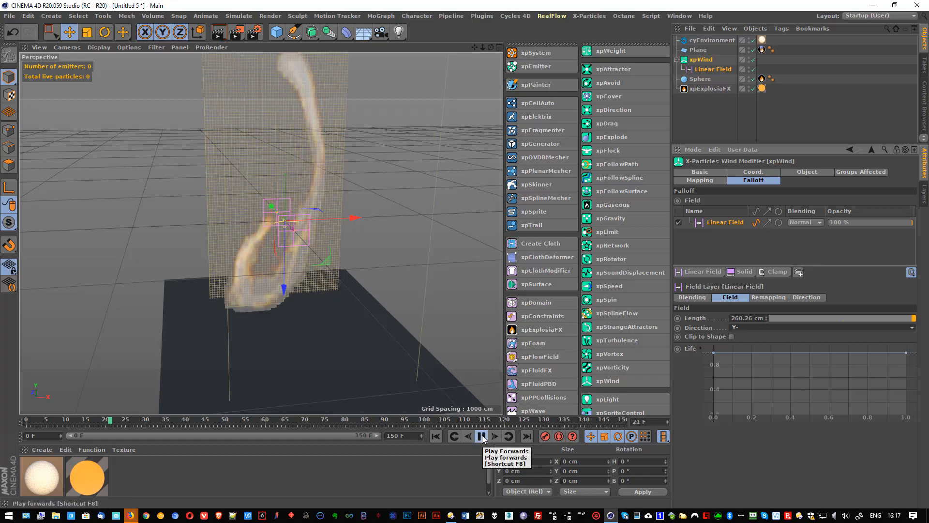
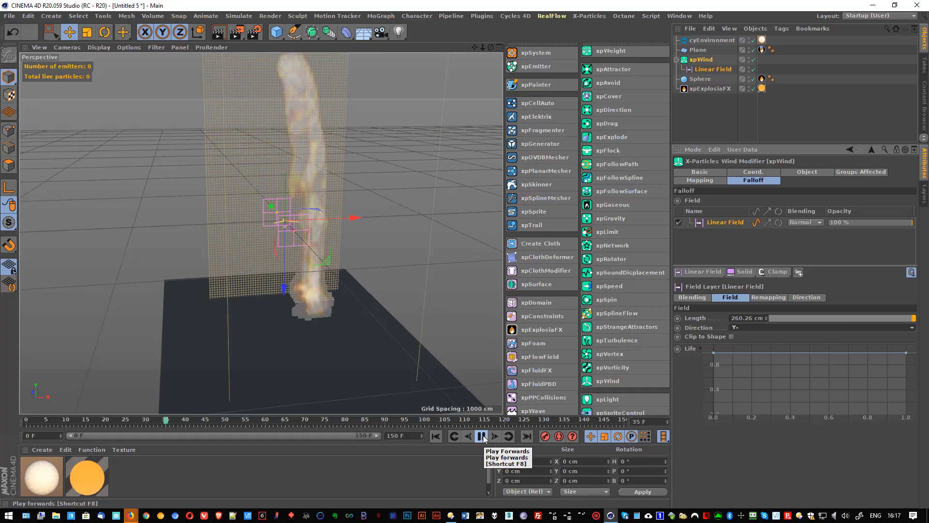
click(485, 436)
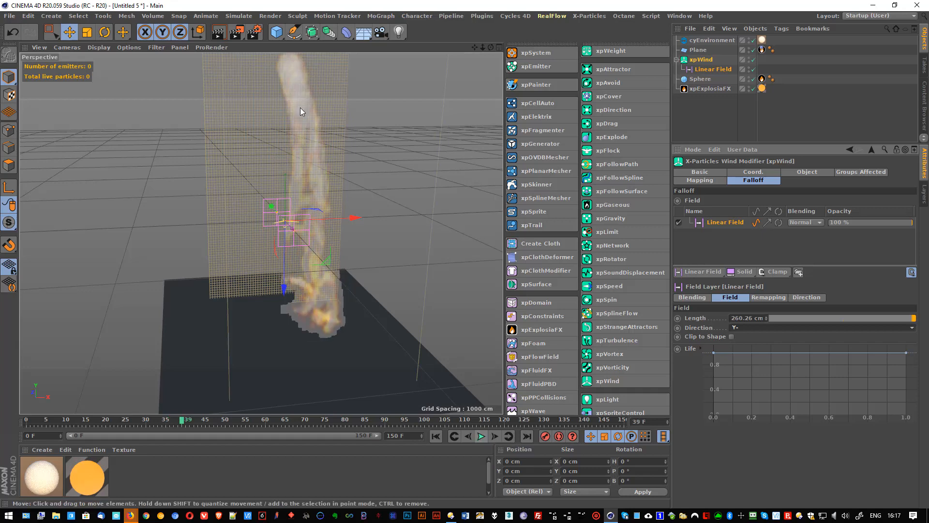
scroll(300, 107, down, 4)
alt+drag(309, 210, 263, 163)
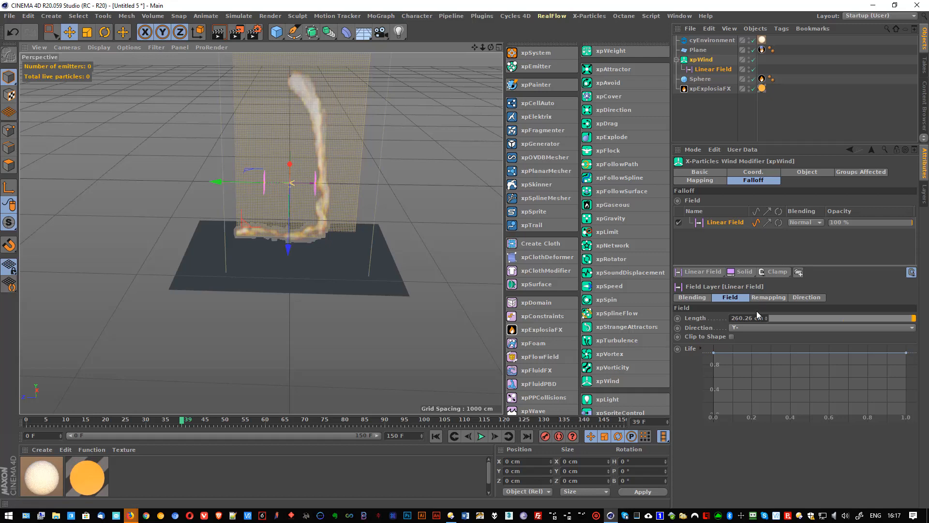
Try the Z+ direction for the linear field and replay the simulation from the first frame to frame 13.
click(757, 329)
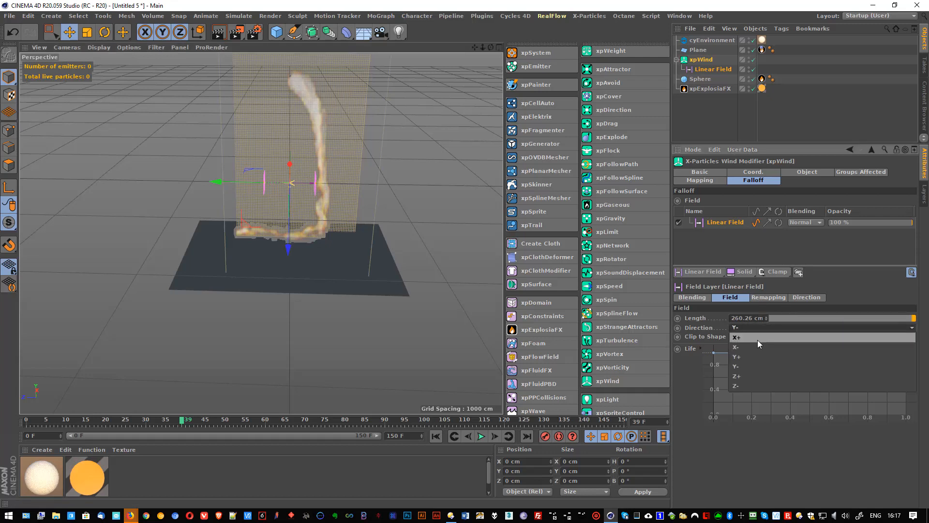
click(757, 339)
click(753, 327)
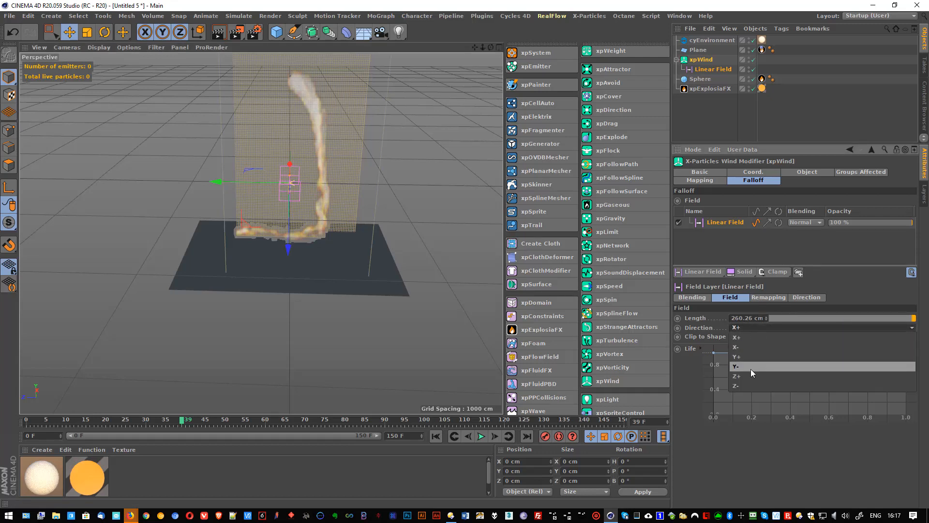
click(751, 376)
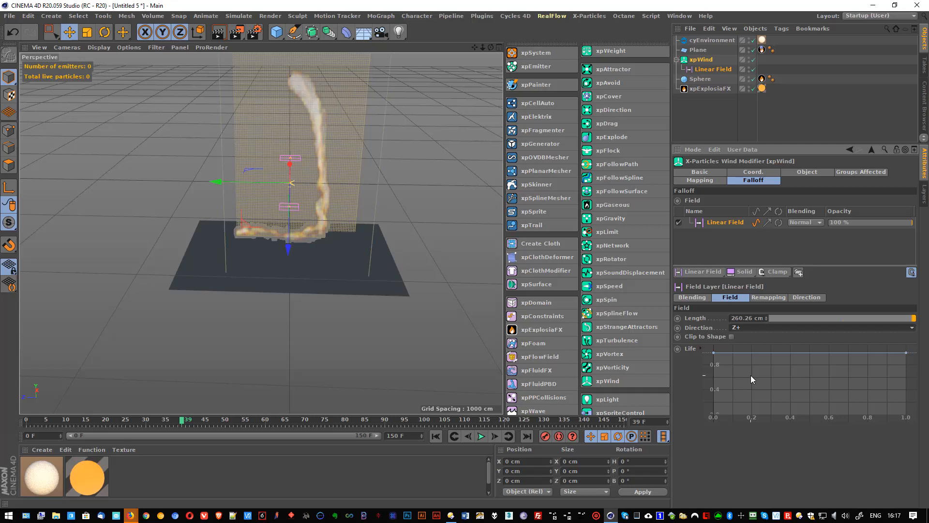
click(435, 436)
click(481, 436)
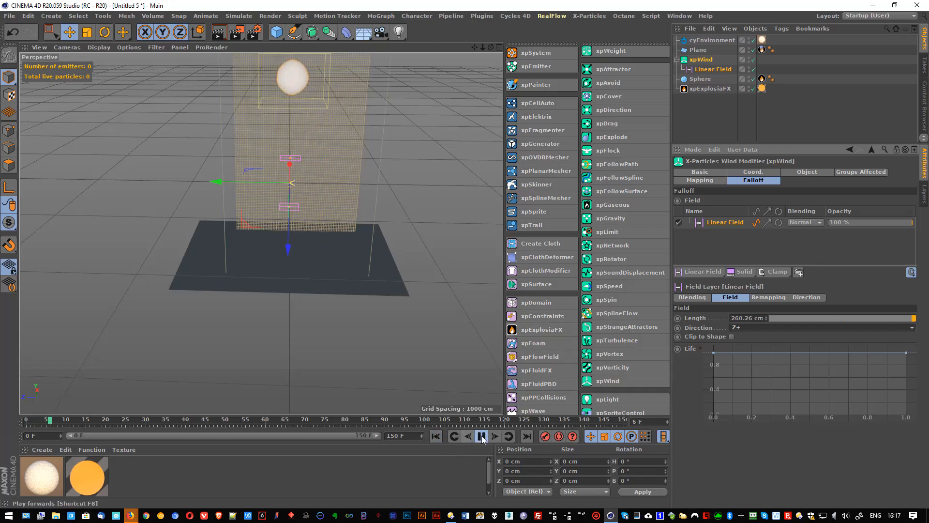
click(482, 437)
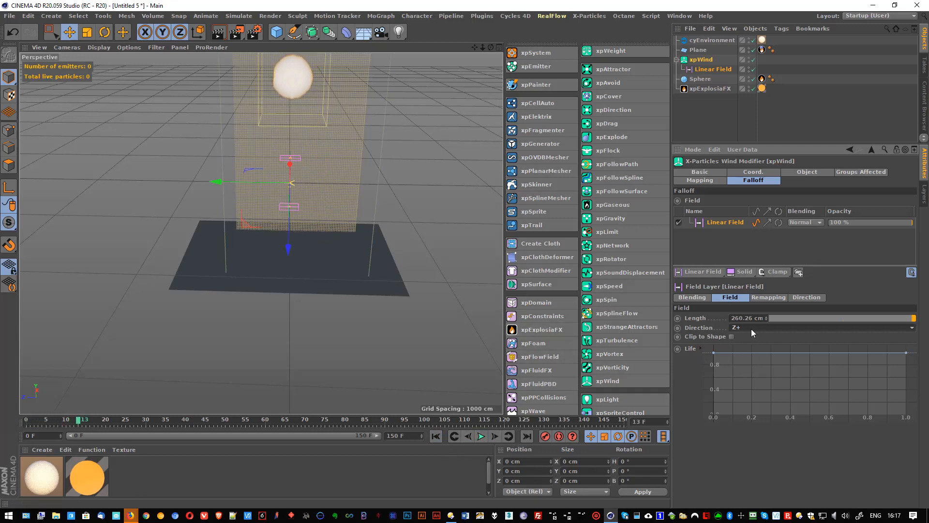
Set the linear field's direction to Z- and replay the simulation from the first frame to frame 33.
click(751, 327)
click(748, 384)
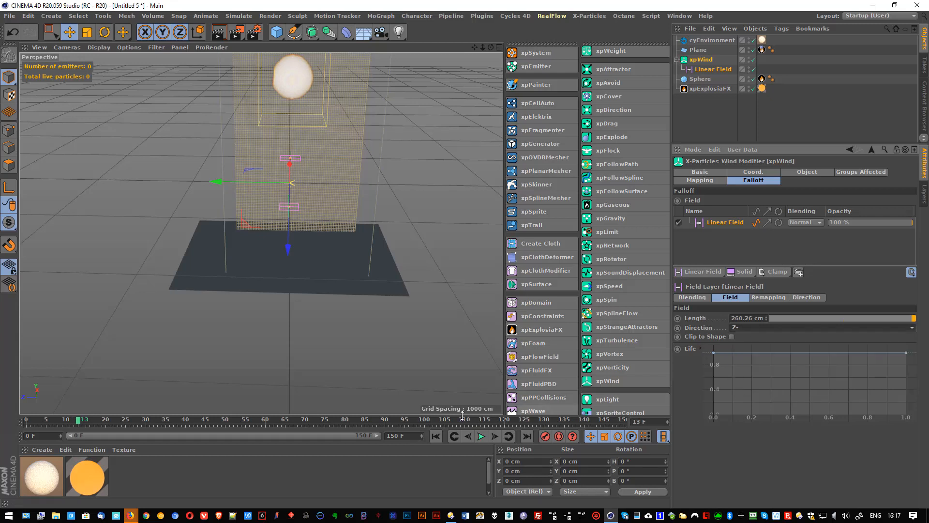
click(435, 436)
click(481, 436)
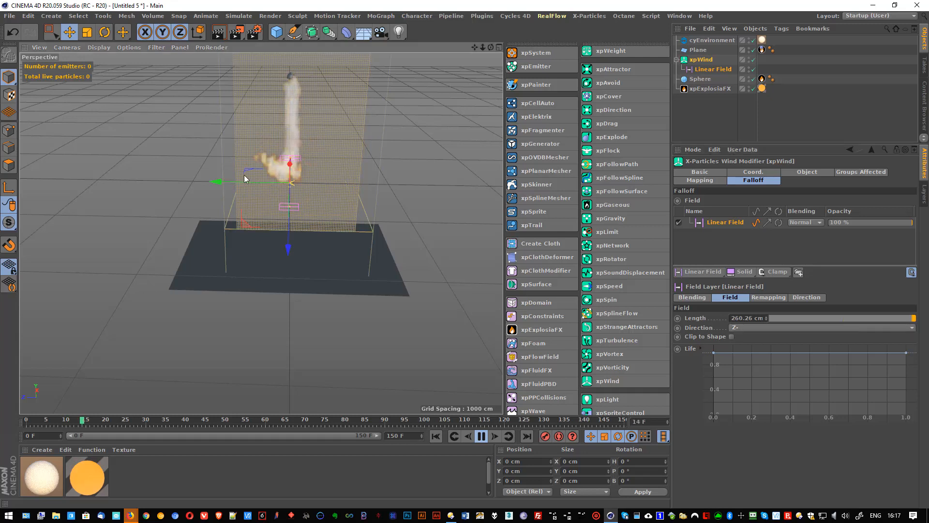
alt+drag(244, 175, 234, 175)
scroll(295, 181, up, 3)
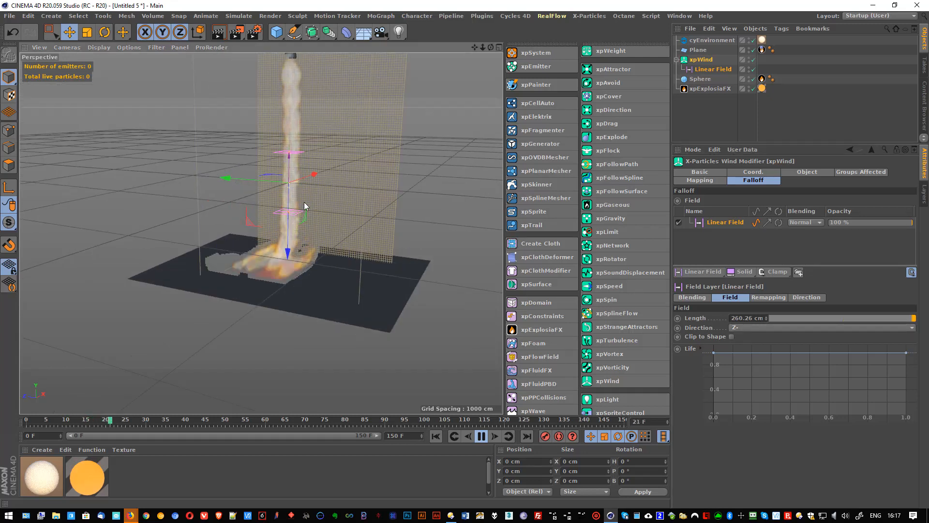
scroll(287, 179, up, 2)
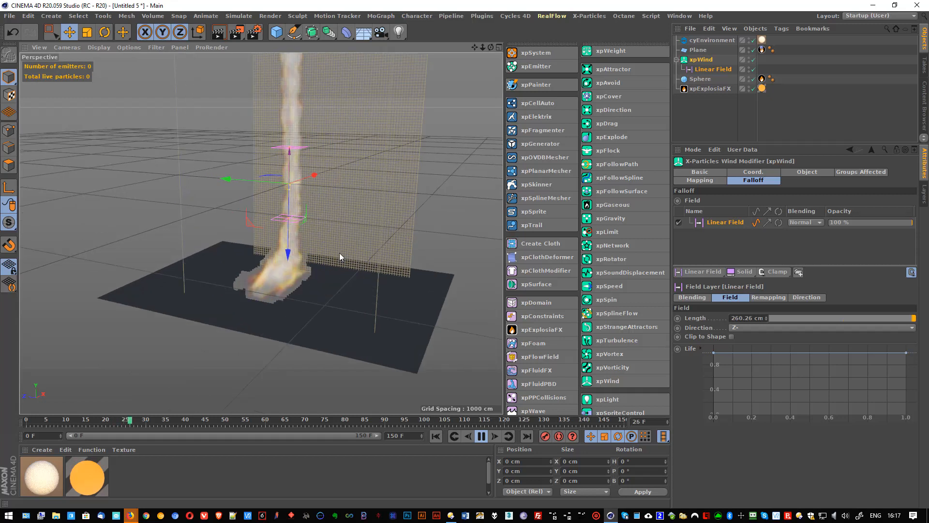
scroll(320, 224, down, 1)
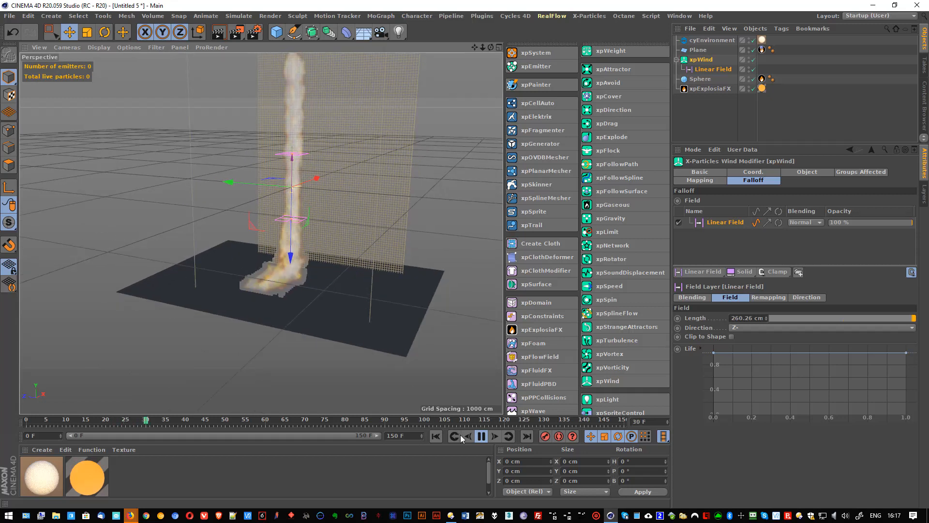
click(481, 436)
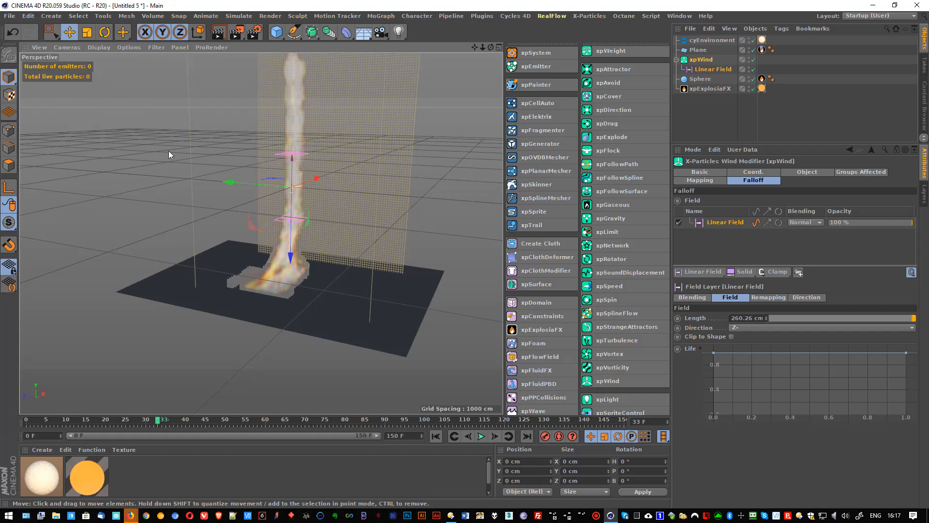
Start a new scene containing an xpExplosiaFX object and set its solver voxel size to 7.3 cm.
scroll(263, 191, up, 2)
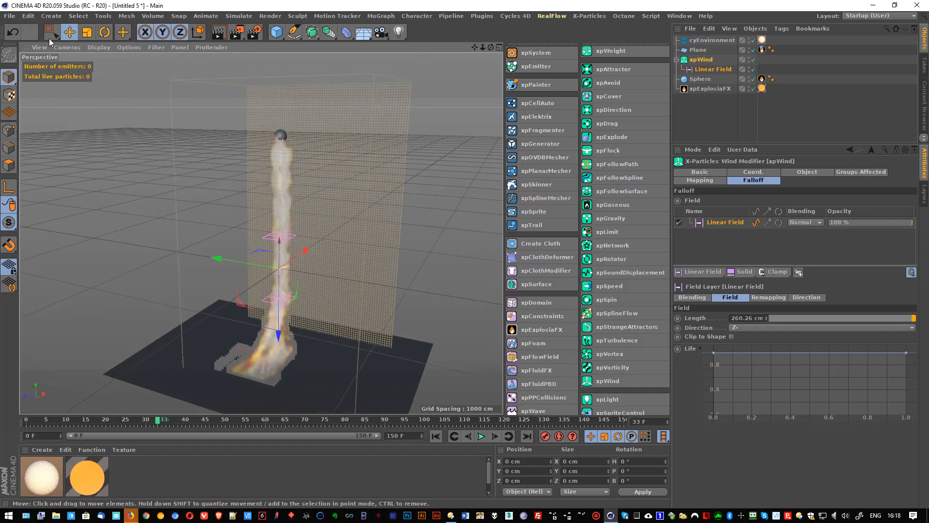
click(10, 16)
click(17, 30)
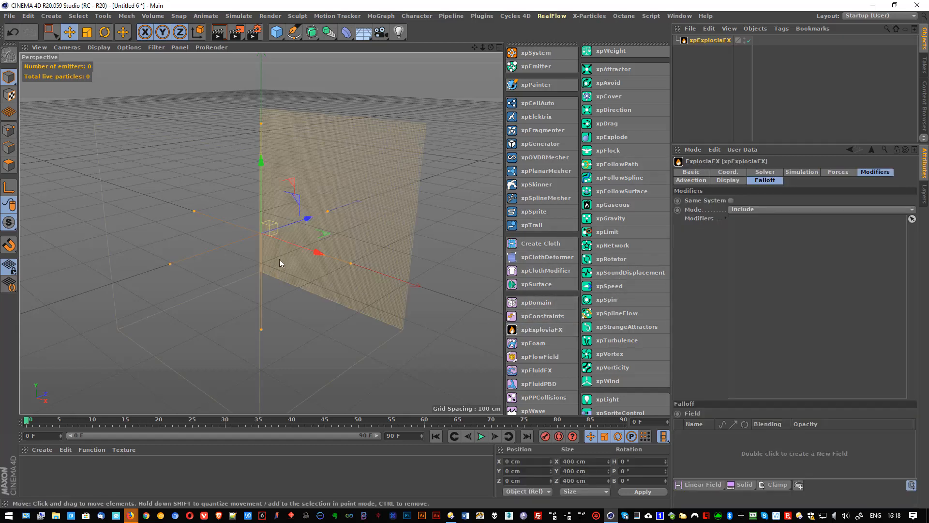
alt+drag(280, 259, 349, 237)
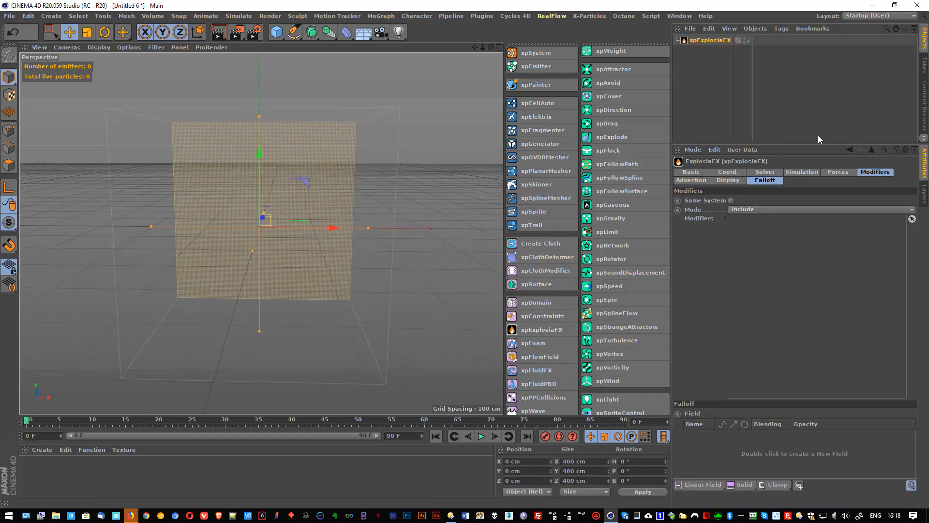
click(773, 173)
drag(814, 202, 877, 199)
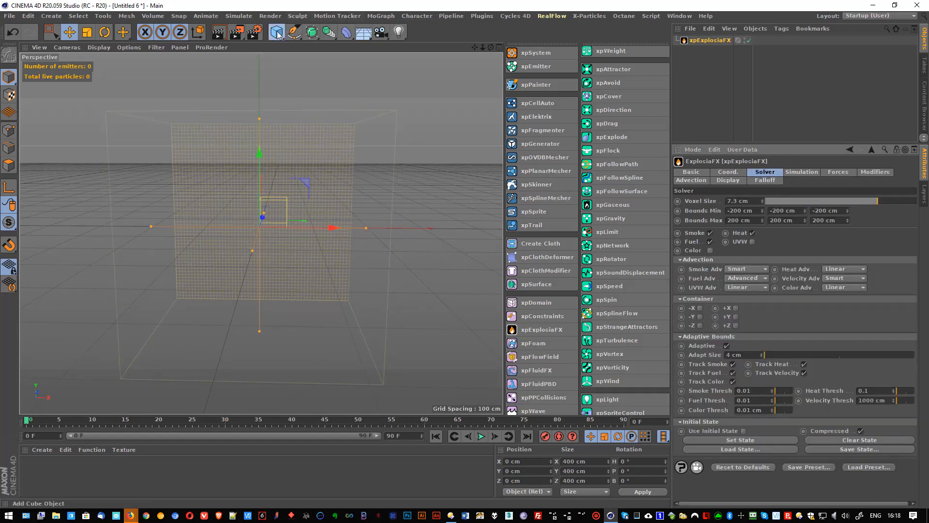
Add a sphere with a 50 cm radius and raise it to about 114 cm on Y.
drag(277, 34, 482, 70)
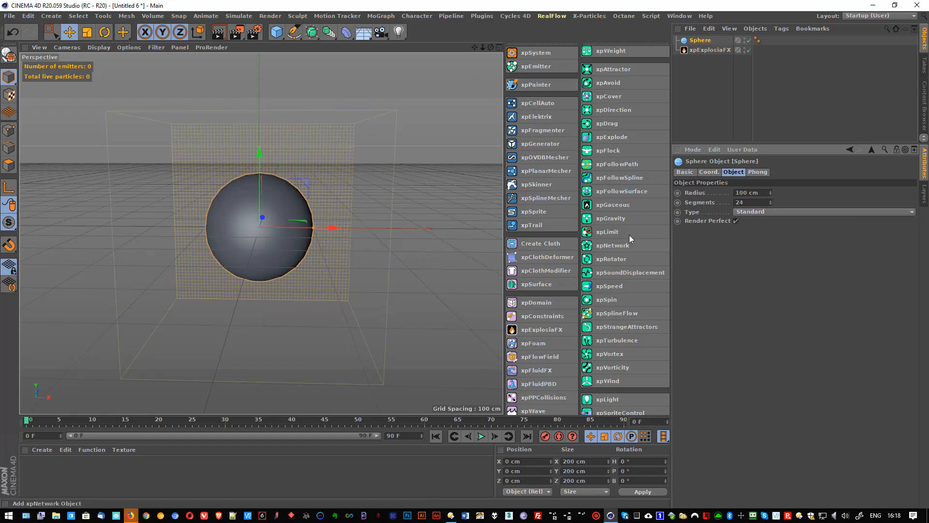
double_click(743, 192)
text(50)
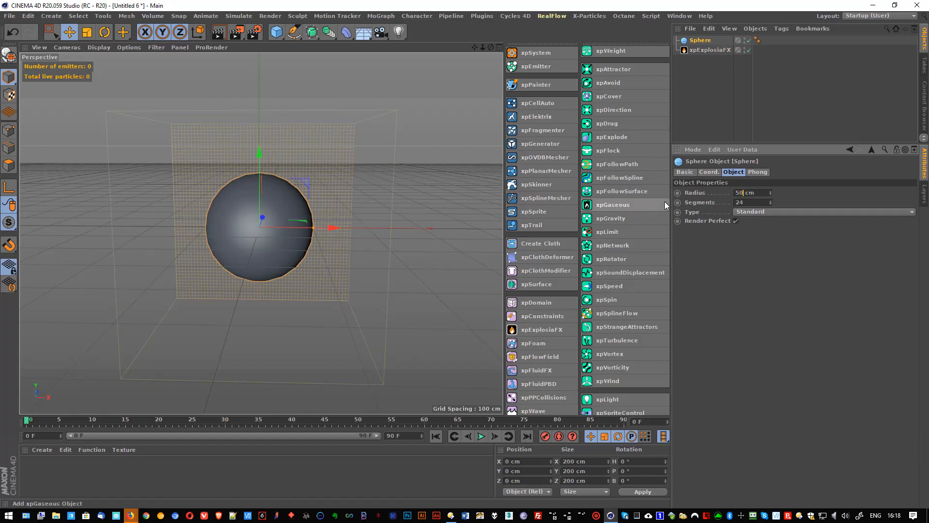
key(Return)
drag(263, 168, 259, 114)
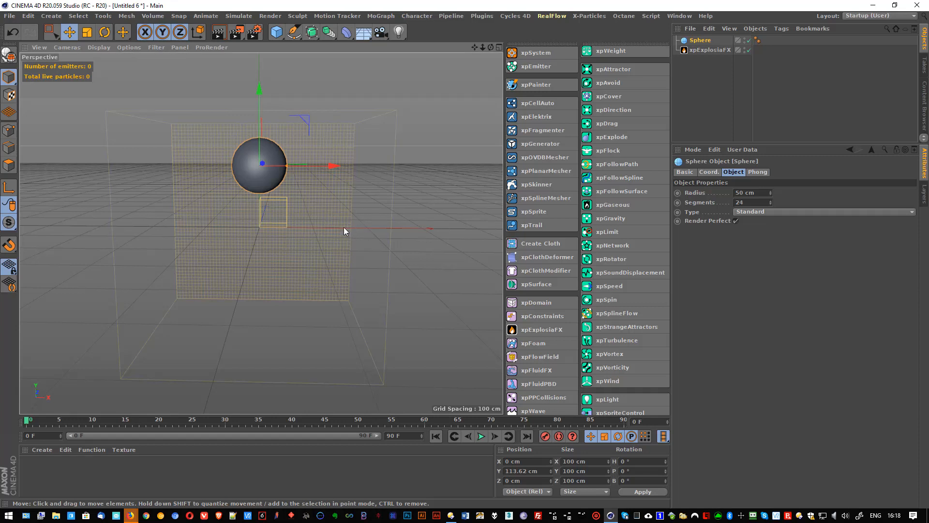
Extend the xpExplosiaFX container downward until its minimum Y bound is about -549 cm.
click(283, 248)
drag(260, 332, 260, 408)
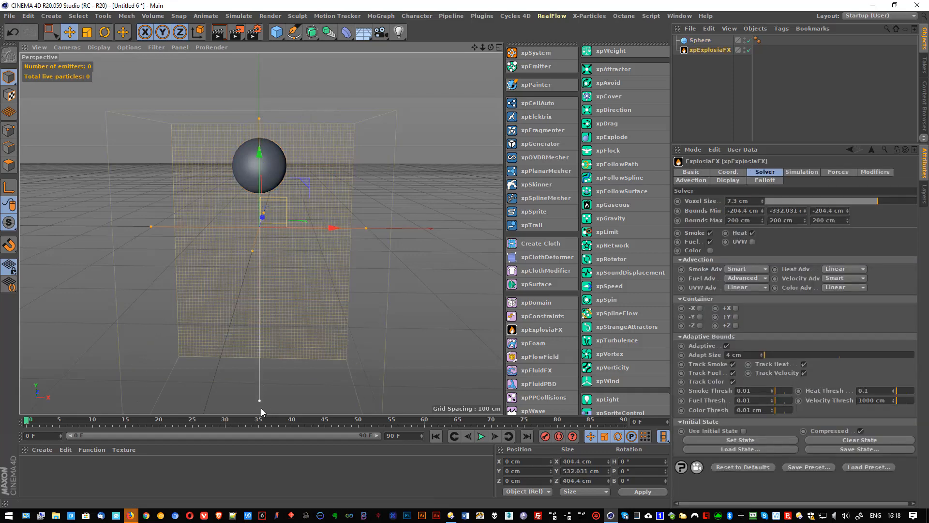
scroll(269, 176, down, 3)
alt+drag(274, 195, 310, 206)
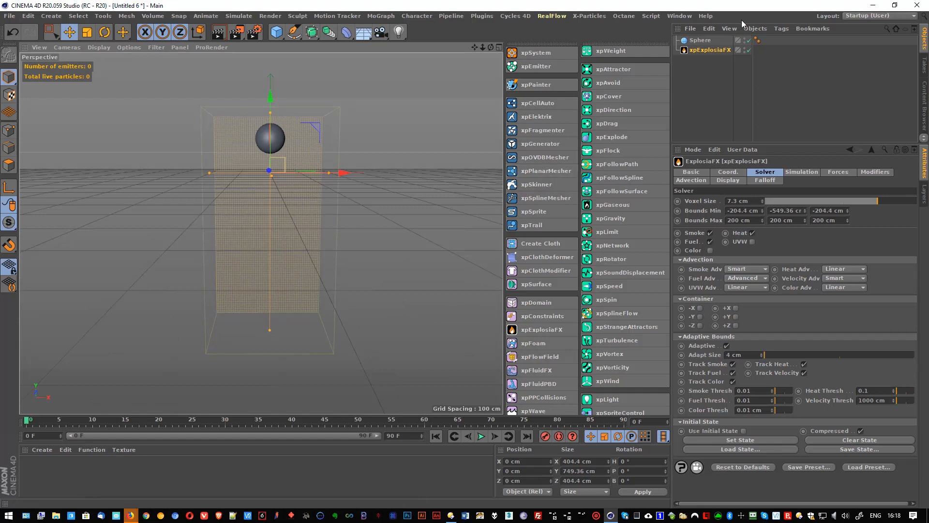
Give the sphere an xpExplosiaFX Source tag and play the simulation to frame 45.
right_click(706, 37)
mouse_move(739, 178)
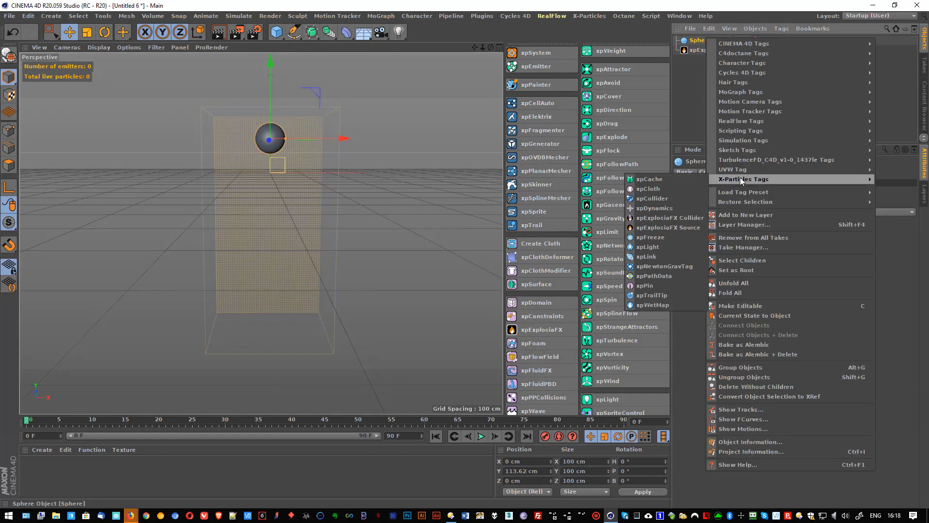
click(673, 227)
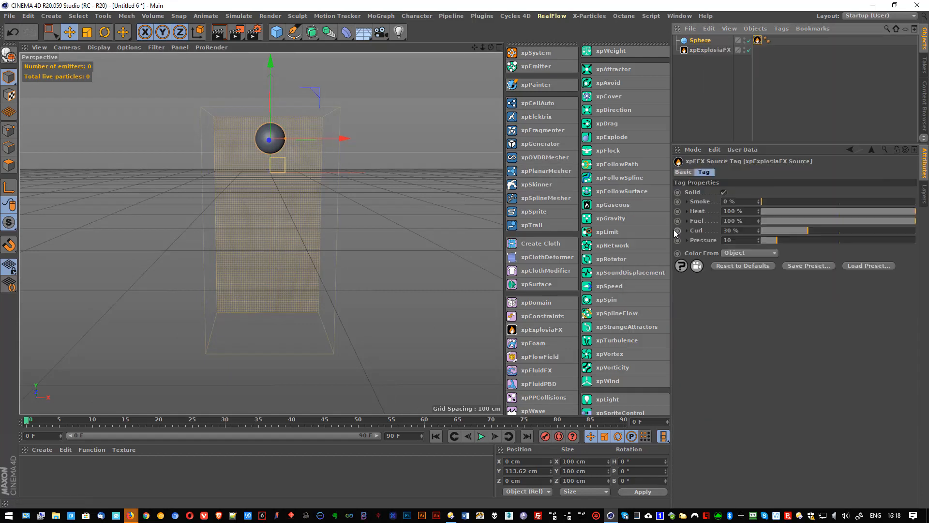
click(483, 436)
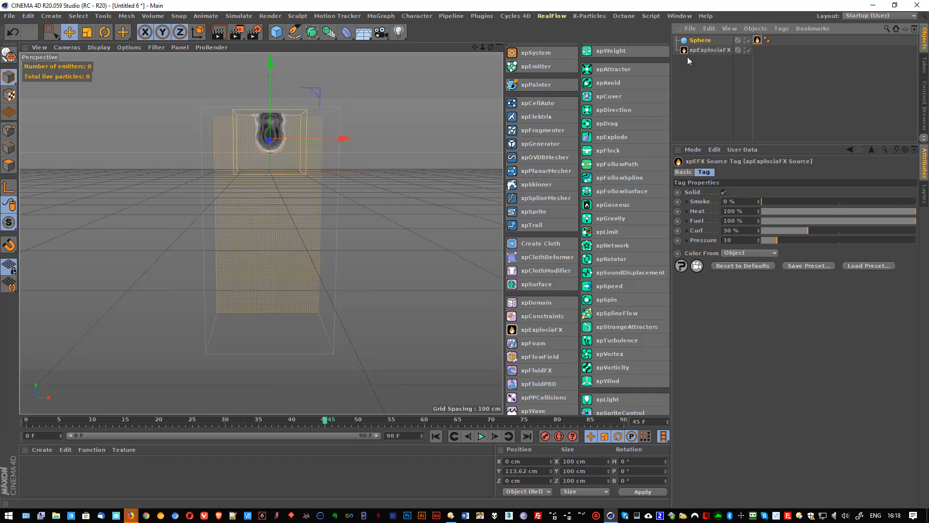
Draw a Bezier spline in the front view, running straight down from the sphere and curving toward the container's lower-left edge.
middle_click(174, 172)
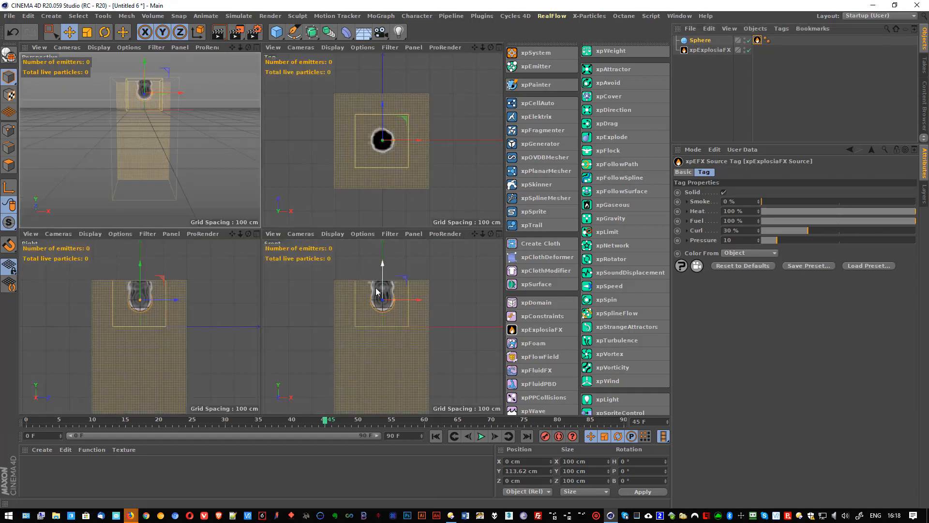
middle_click(377, 291)
middle_drag(311, 276, 338, 200)
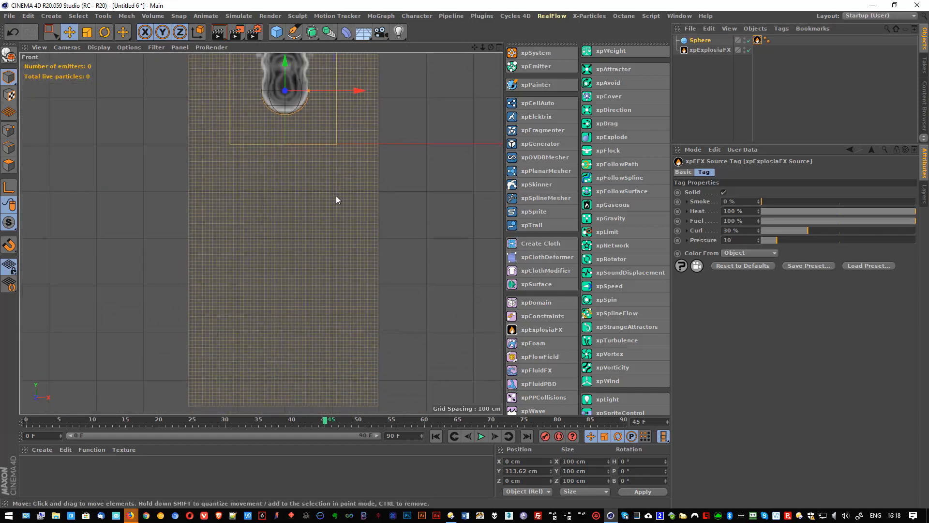
scroll(336, 196, down, 4)
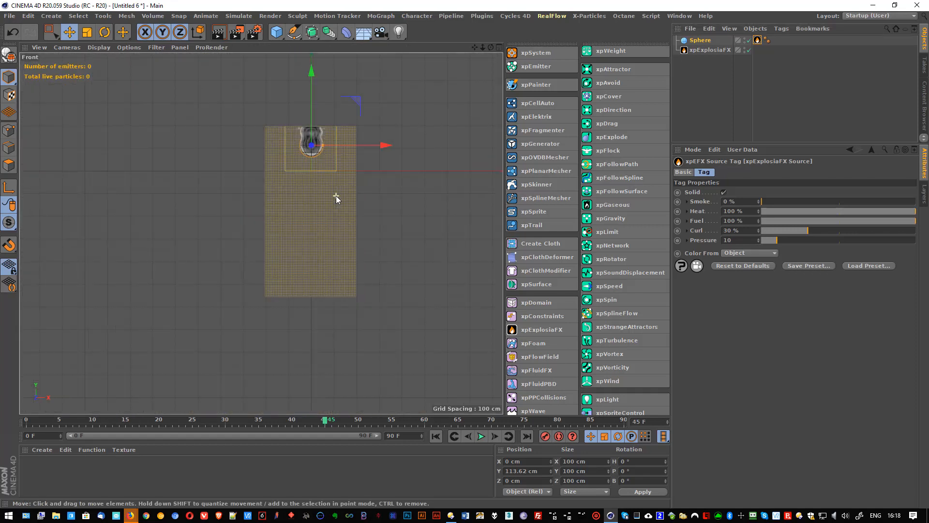
click(299, 33)
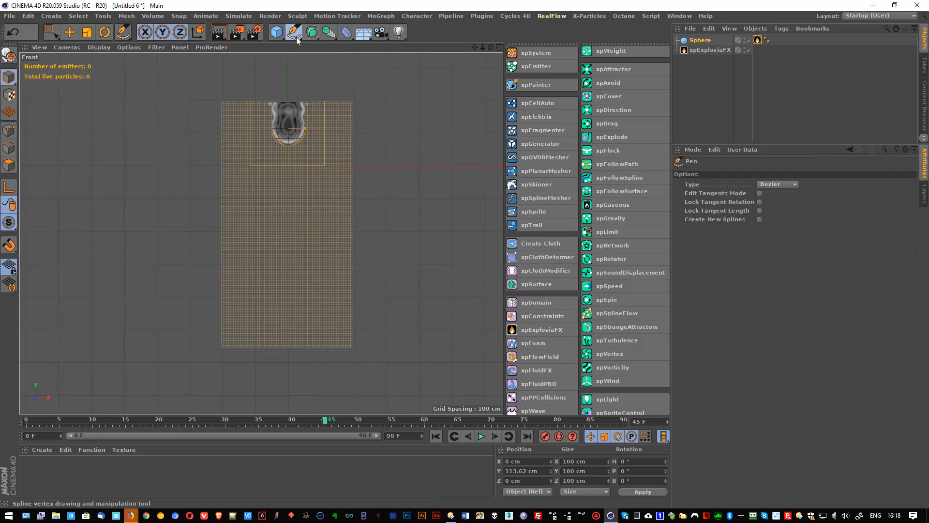
click(288, 131)
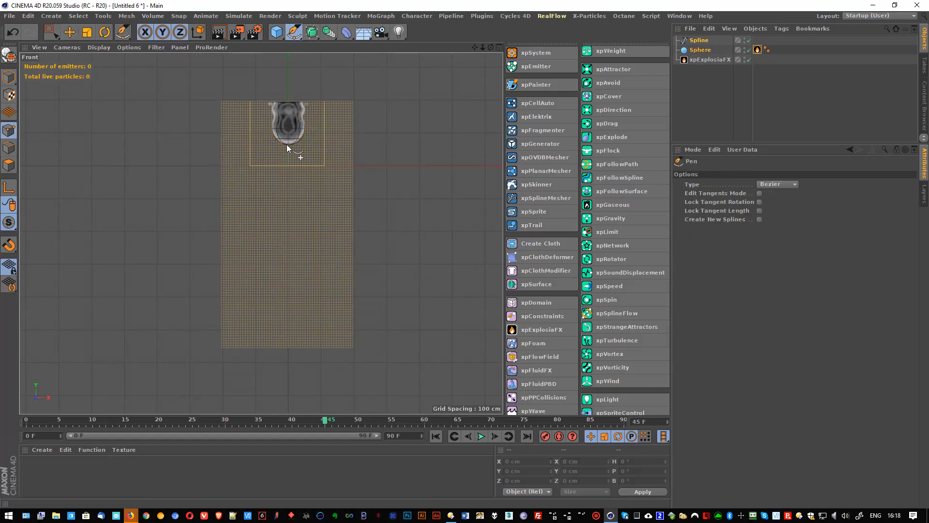
drag(285, 277, 283, 288)
drag(269, 324, 257, 337)
right_click(382, 128)
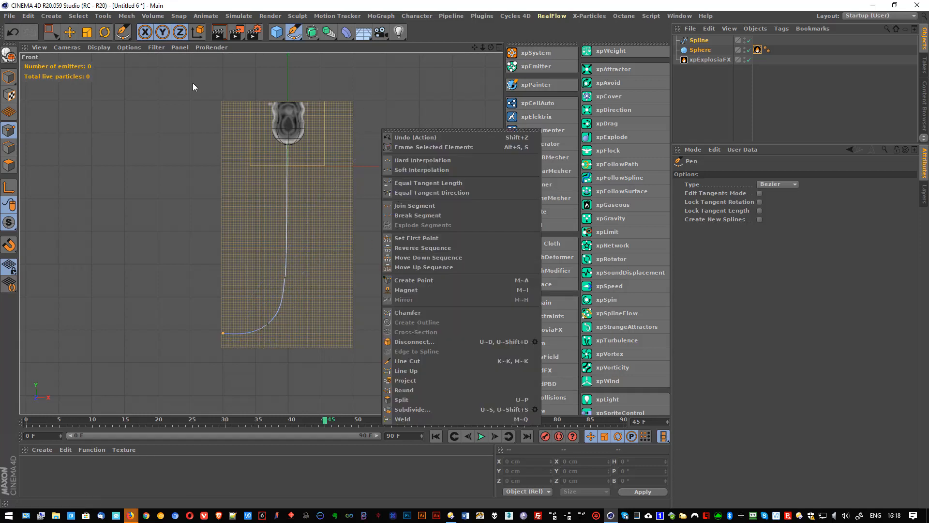
click(424, 95)
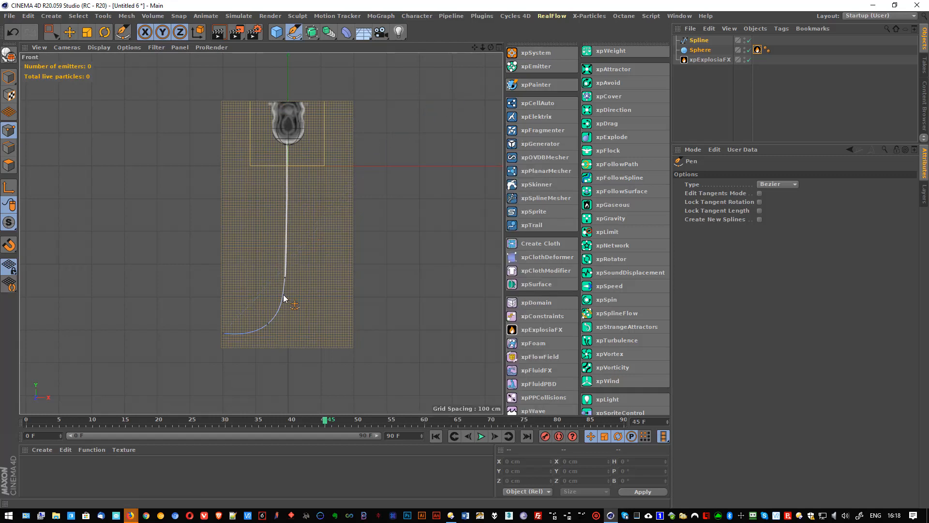
Add an xpFlowField modifier and place it below xpExplosiaFX in the object list.
alt+middle_drag(267, 142, 269, 156)
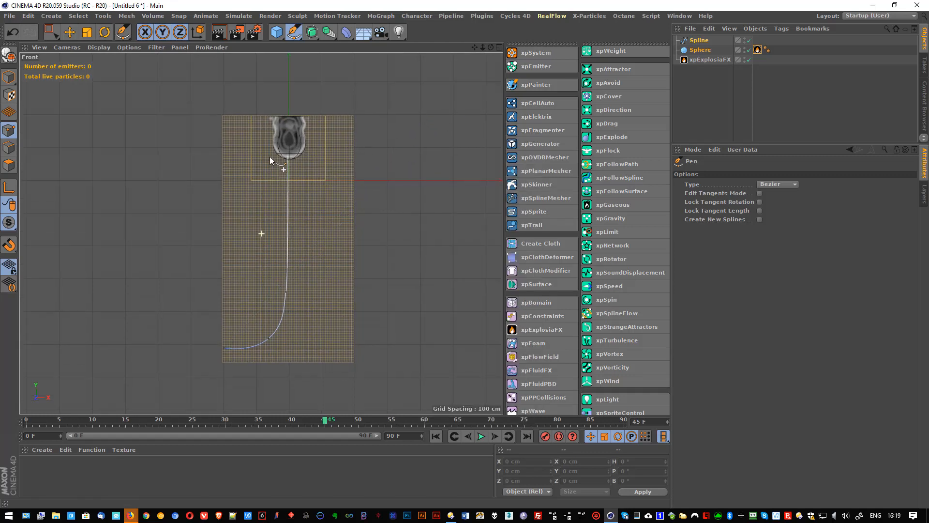
mouse_move(271, 156)
alt+mouse_down()
mouse_move(292, 196)
mouse_move(262, 168)
mouse_move(271, 174)
alt+mouse_up()
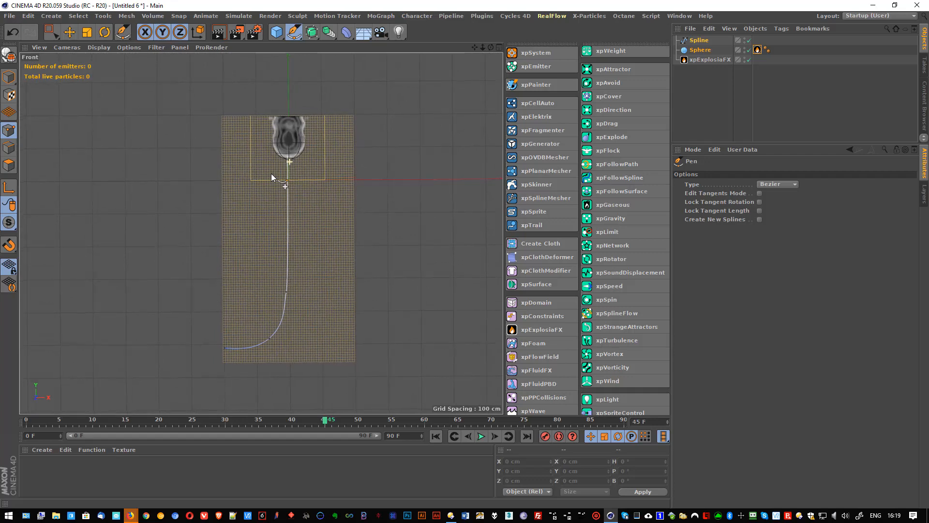
middle_click(263, 148)
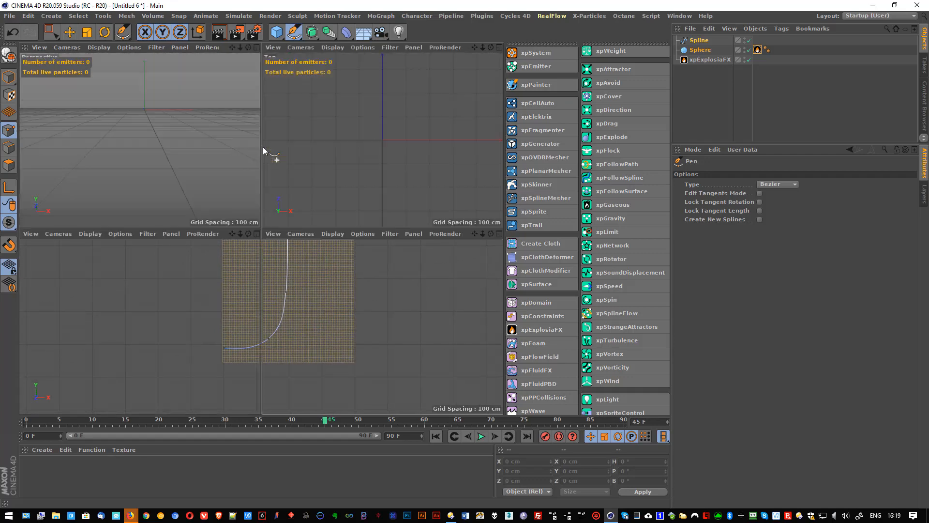
middle_click(215, 126)
alt+drag(215, 194, 286, 199)
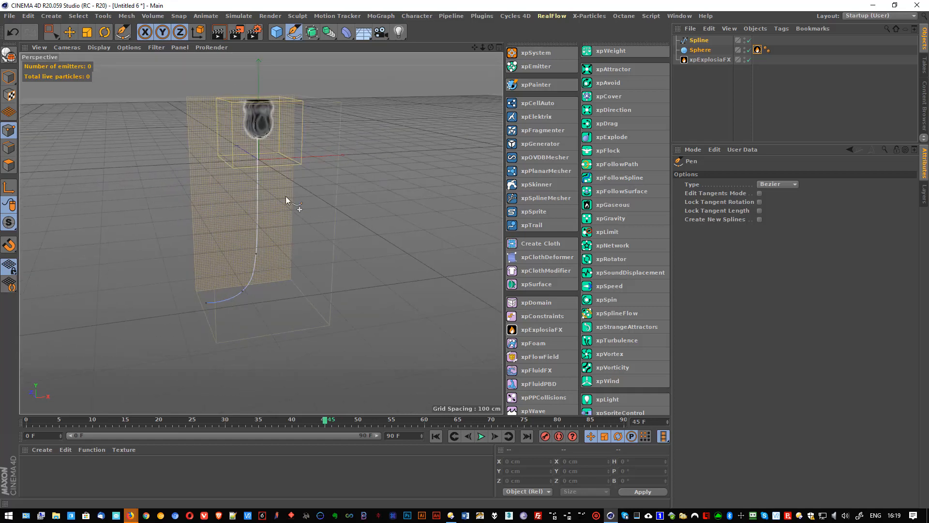
scroll(636, 96, up, 5)
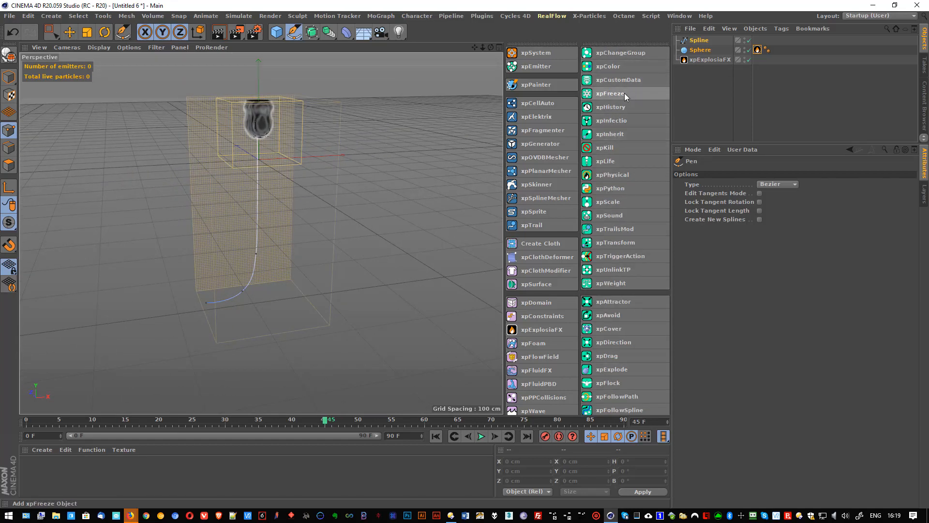
click(545, 359)
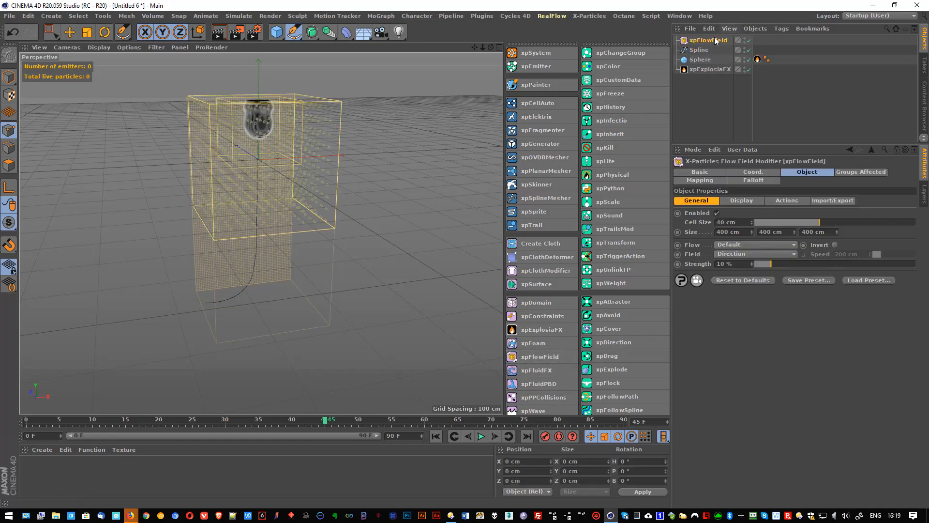
drag(708, 40, 715, 81)
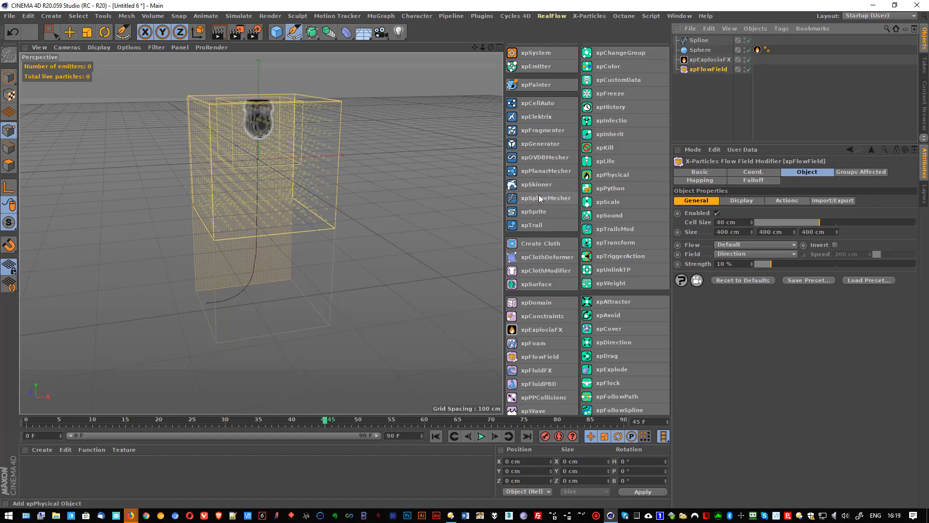
Include the xpFlowField in the xpExplosiaFX object's list of modifiers.
scroll(288, 177, up, 5)
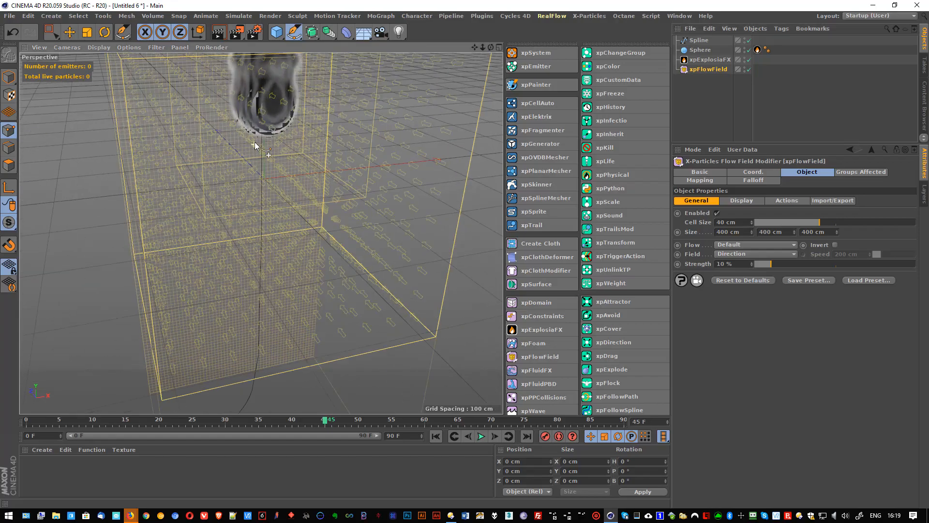
alt+drag(251, 154, 270, 167)
scroll(270, 165, down, 5)
scroll(241, 200, up, 8)
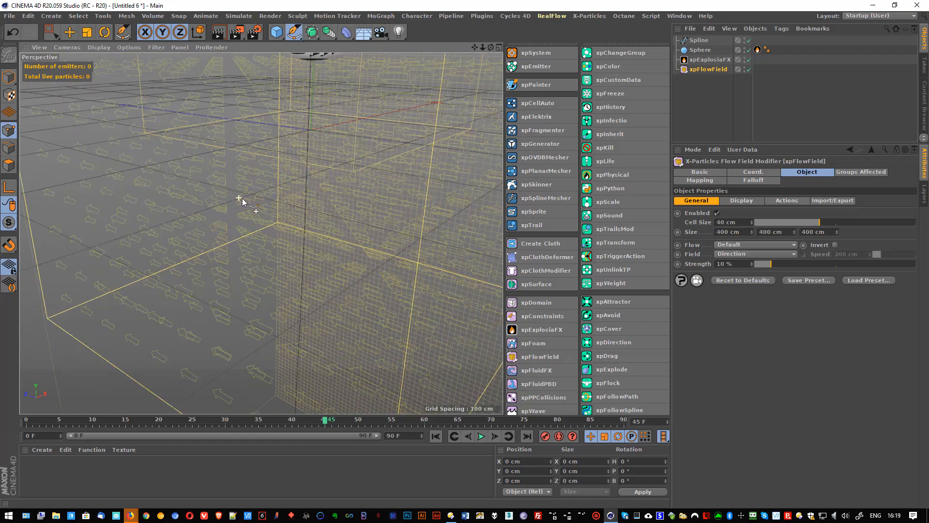
scroll(248, 198, down, 6)
scroll(264, 203, down, 2)
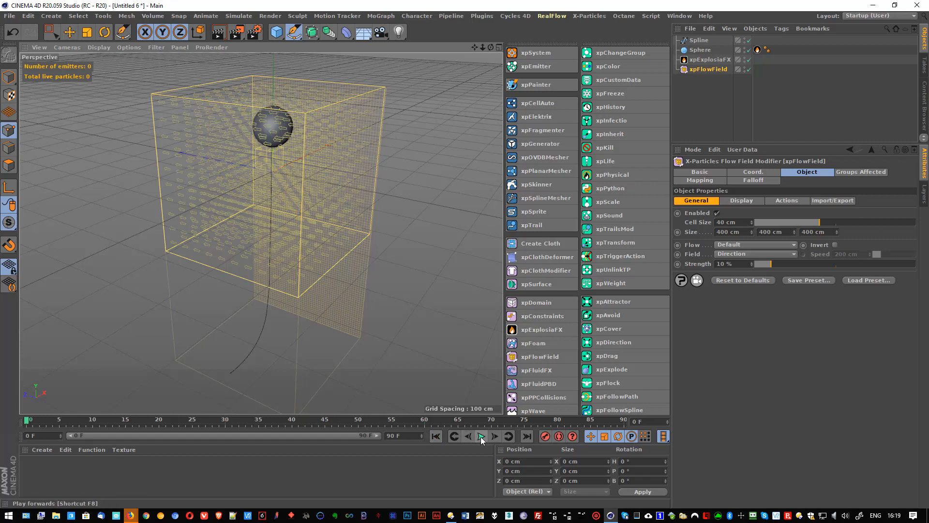
click(711, 60)
click(847, 173)
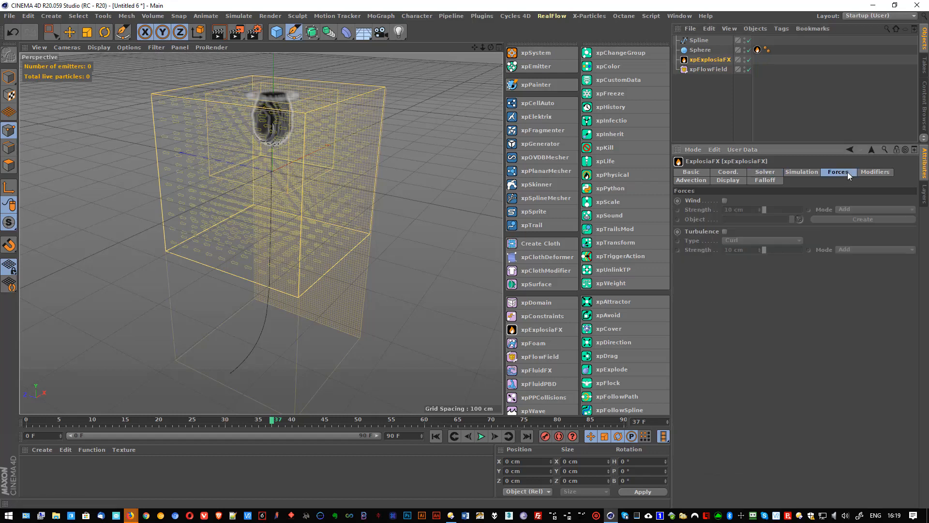
click(870, 172)
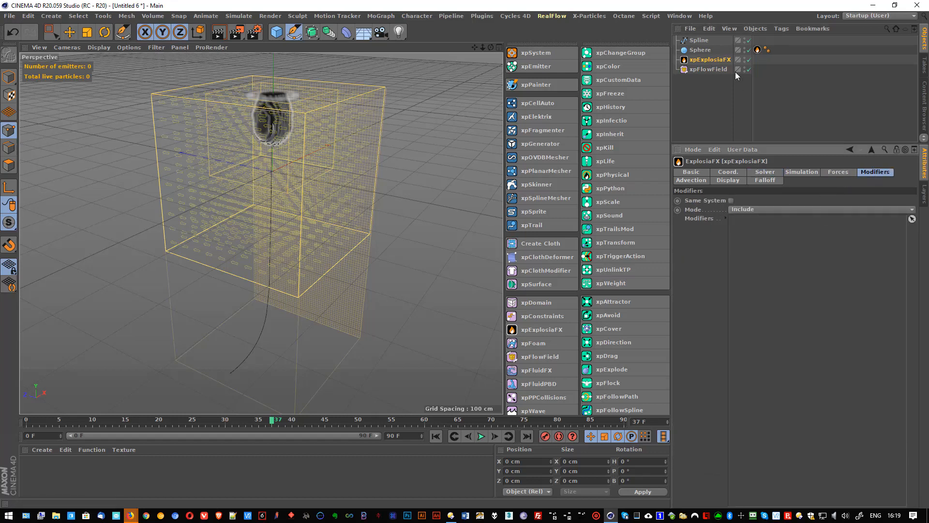
drag(700, 68, 758, 278)
Replay the simulation from the first frame to frame 77 and inspect the flow field's effect on the flame.
click(436, 436)
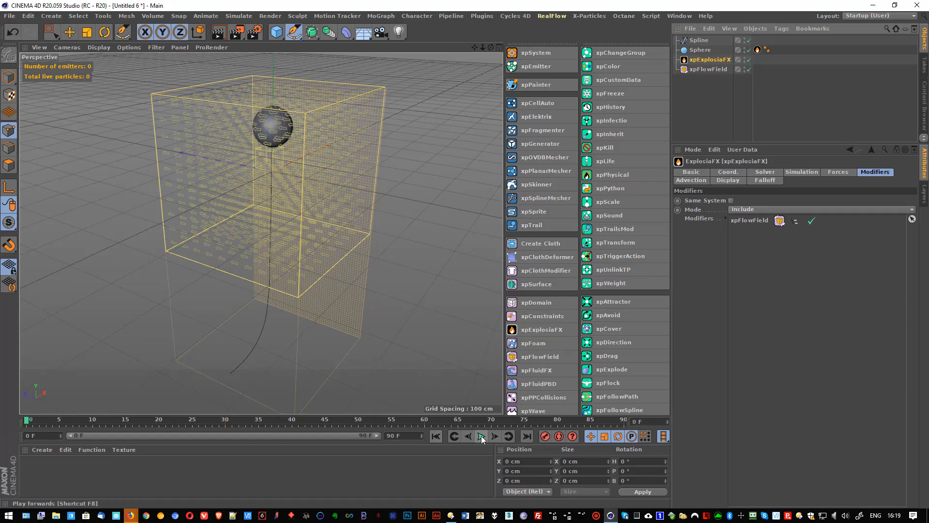
click(481, 436)
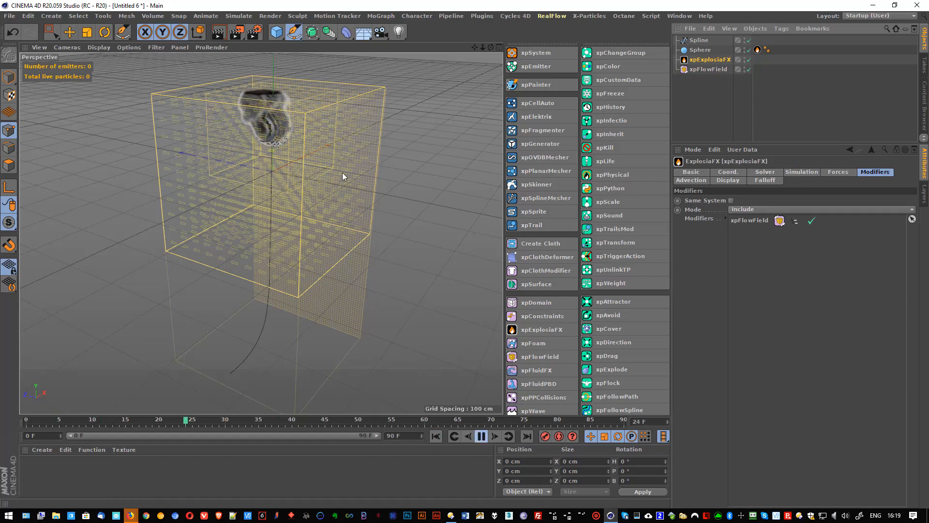
alt+drag(285, 146, 324, 132)
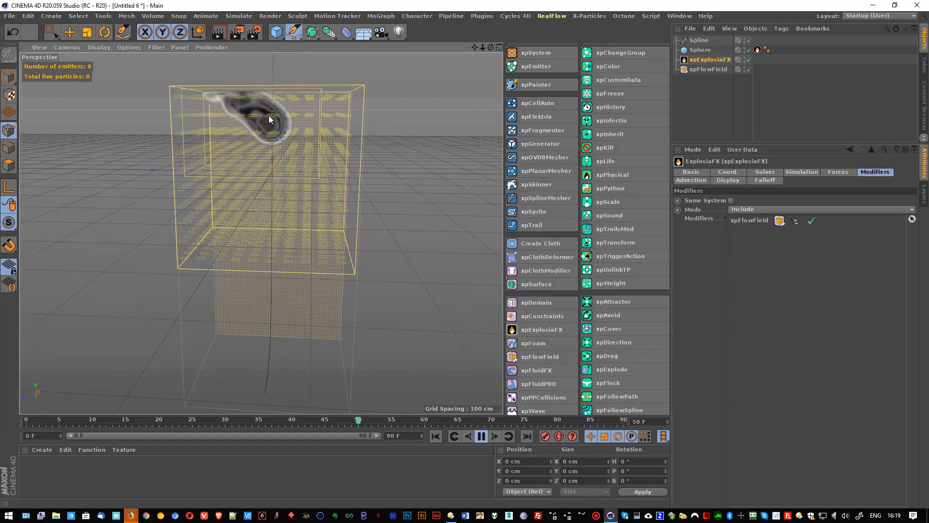
click(482, 436)
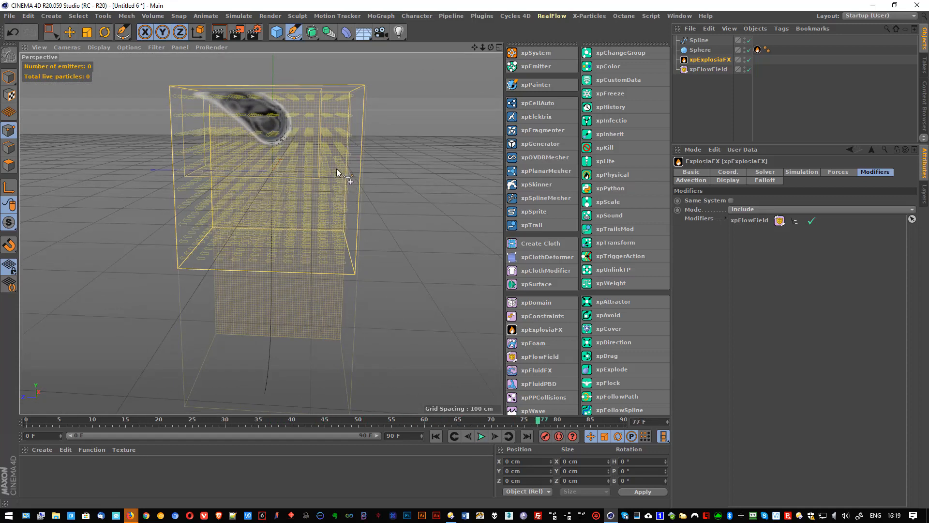
key(e)
key(r)
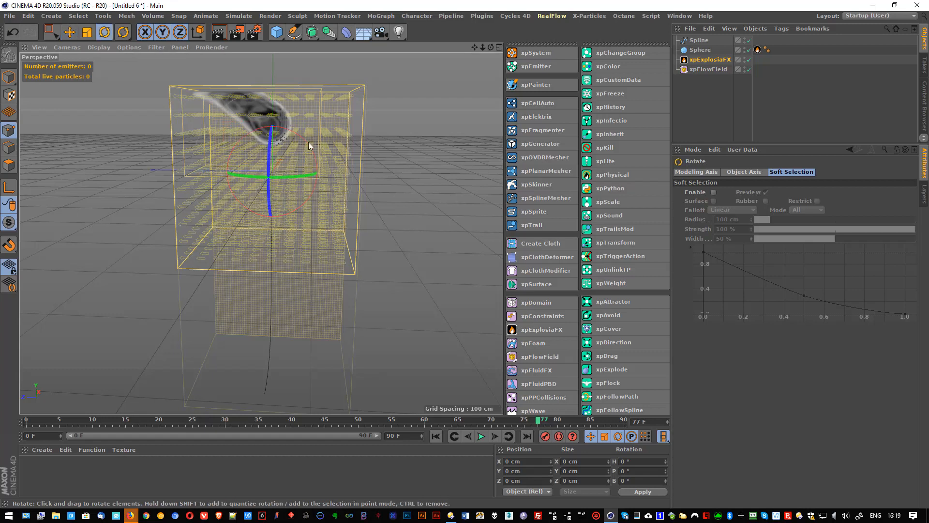
drag(309, 145, 245, 131)
key(ctrl+z)
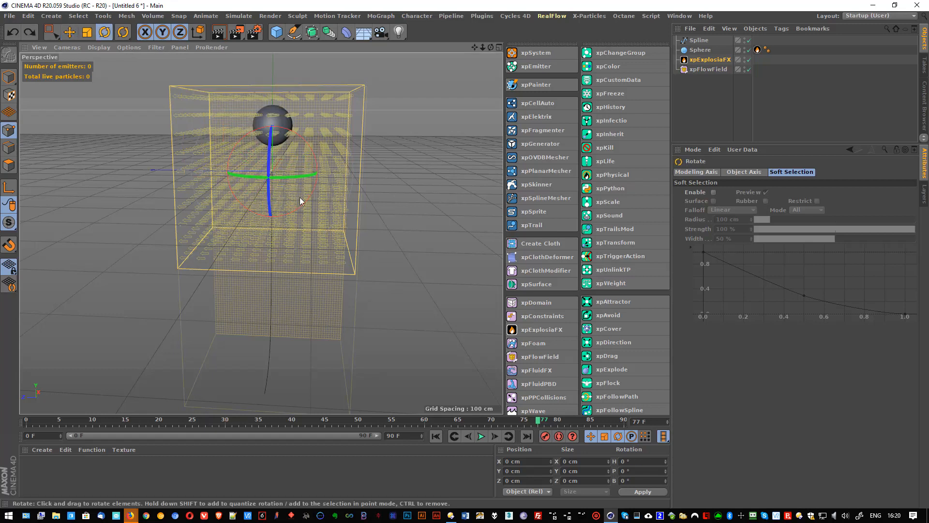
Rotate the xpFlowField a quarter turn so its flow lines run vertically, and play the simulation to frame 68.
click(709, 69)
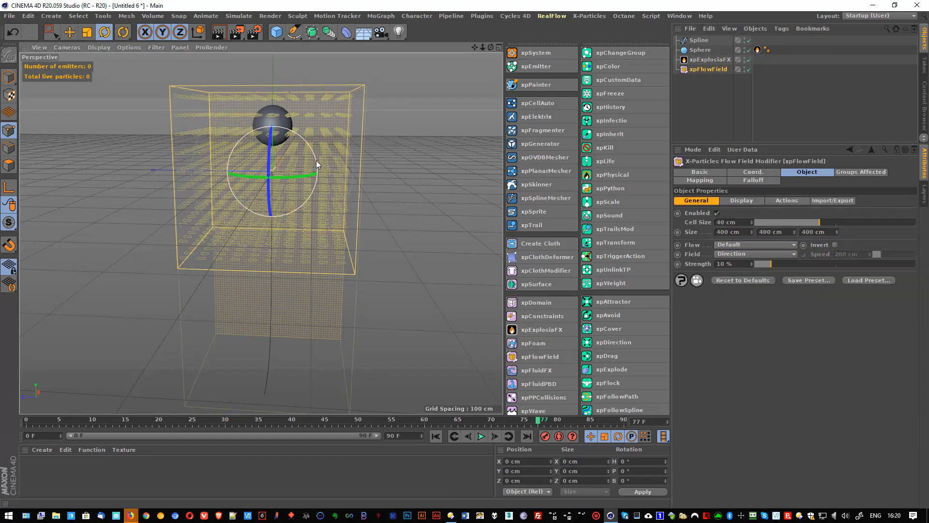
drag(315, 161, 263, 127)
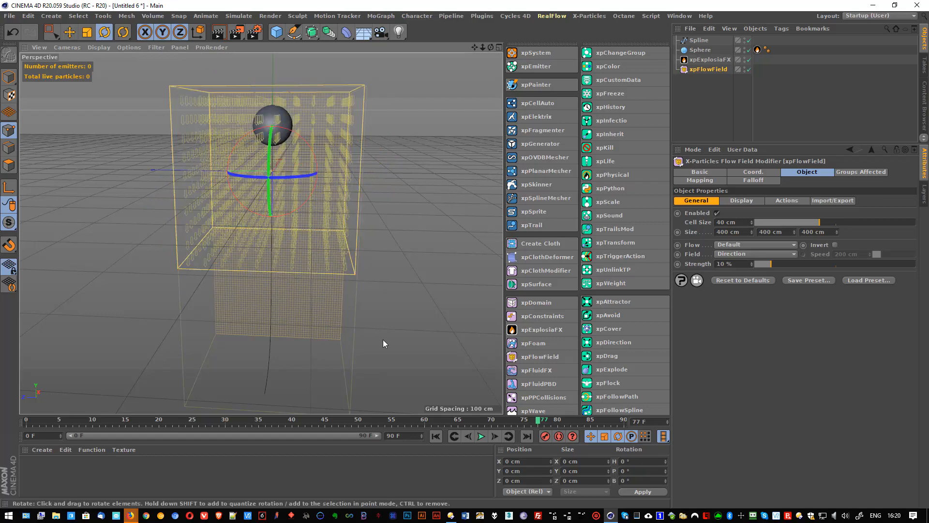
alt+drag(349, 261, 261, 272)
alt+drag(362, 299, 347, 298)
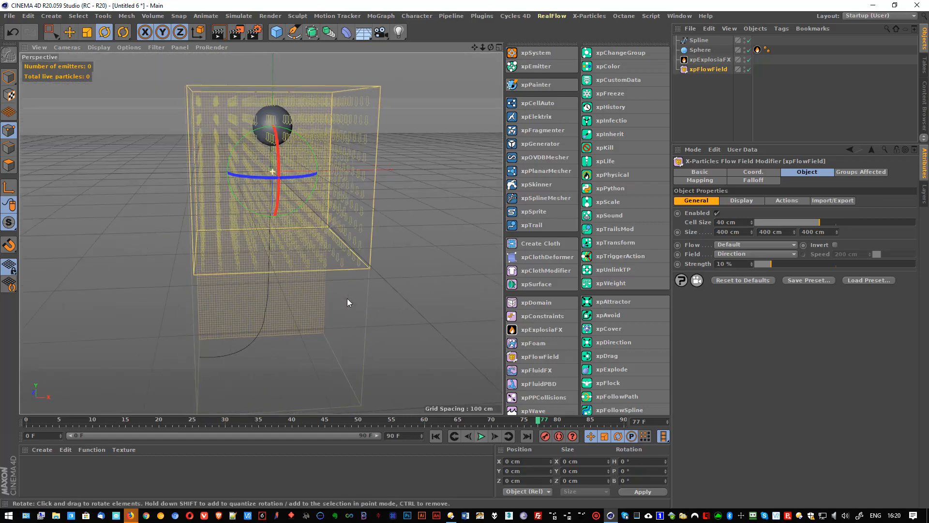
click(481, 436)
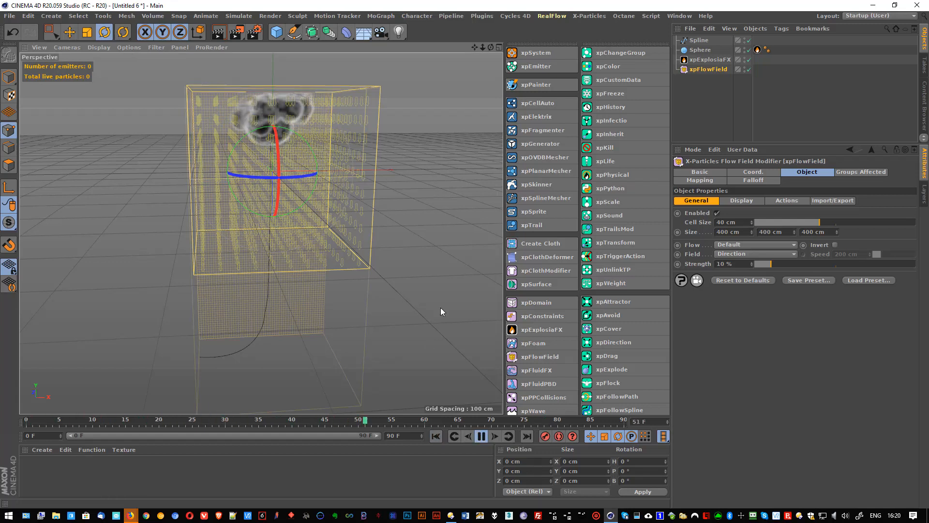
click(481, 436)
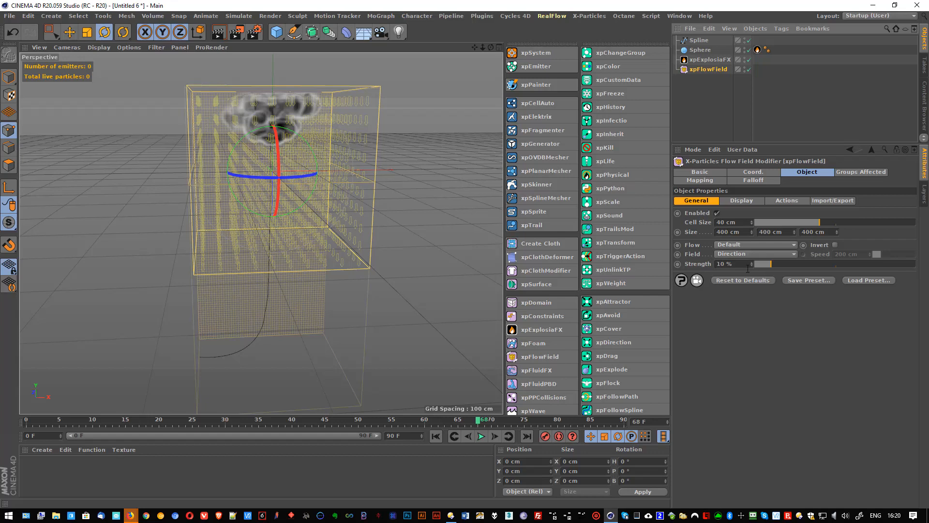
Set the xpFlowField strength to 100% and replay the simulation from the first frame to frame 78.
click(726, 264)
text(100)
key(Return)
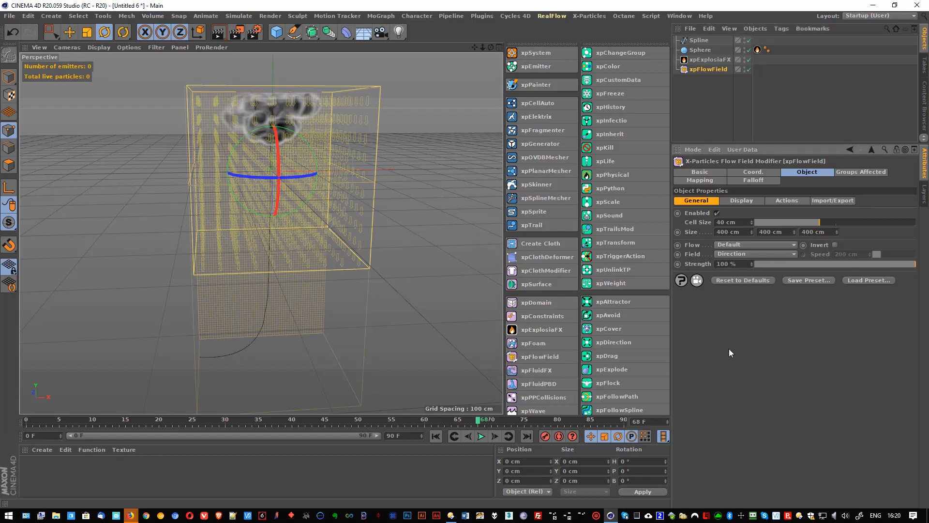
click(435, 436)
click(480, 437)
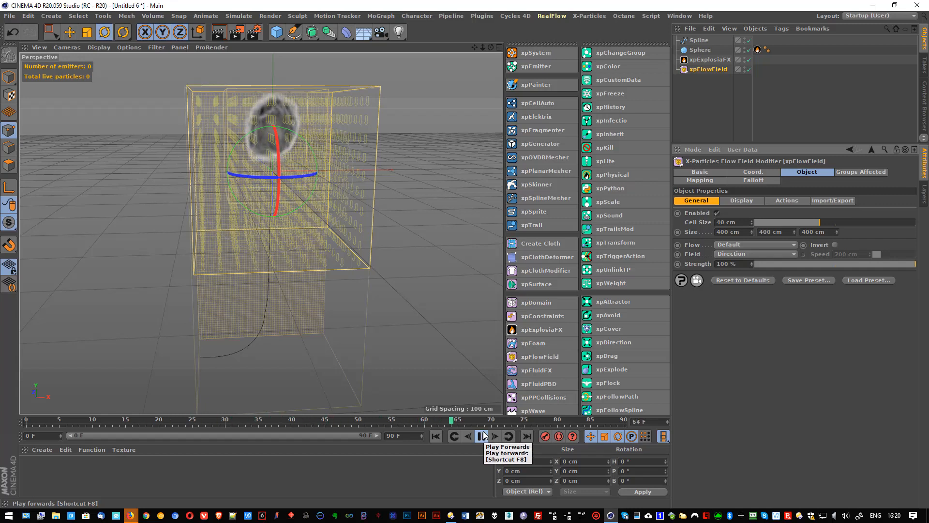
click(484, 436)
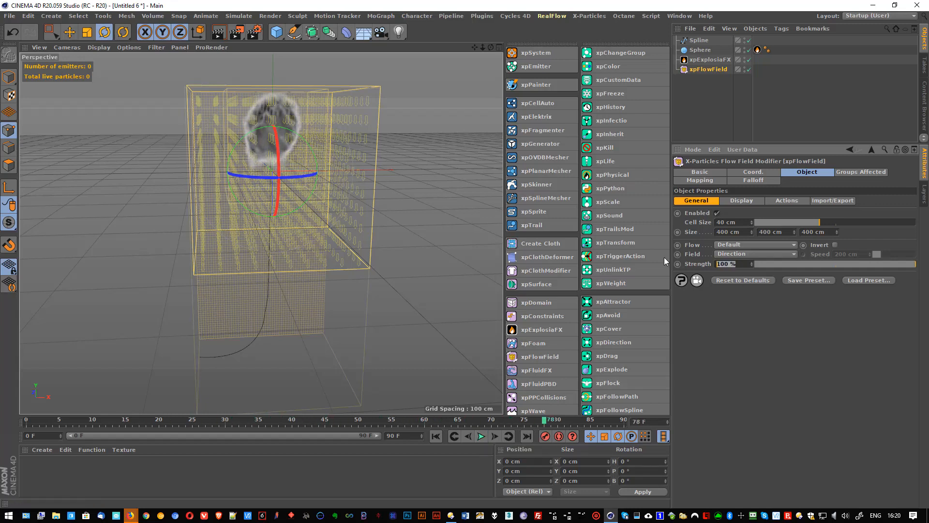
Raise the xpFlowField strength to 1000% and play the simulation to frame 63.
text(1000)
key(Return)
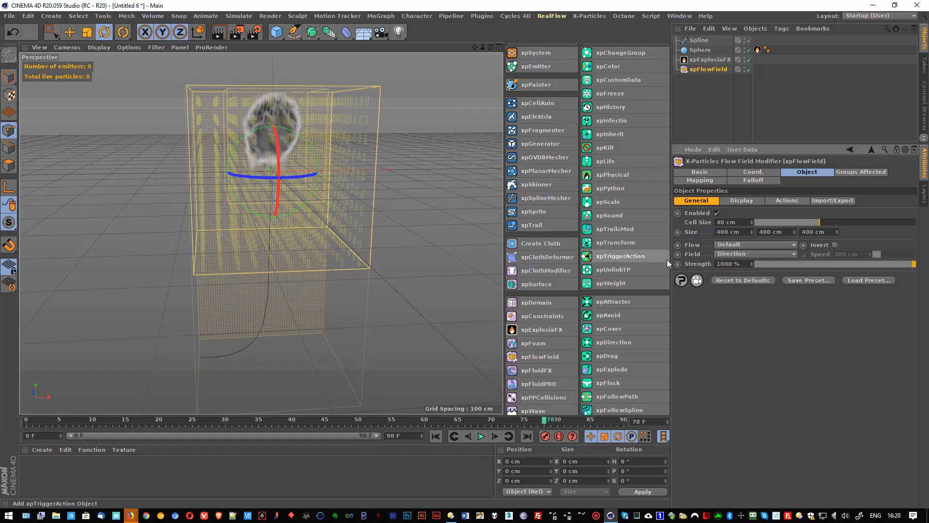
click(484, 436)
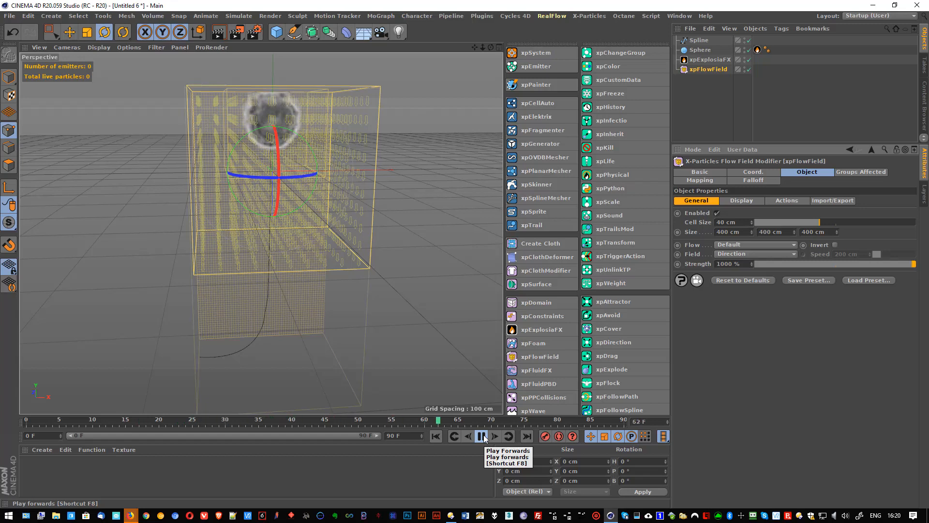
click(482, 436)
Reduce the xpFlowField cell size to 26 cm and replay the simulation from the first frame to frame 56.
drag(823, 222, 798, 222)
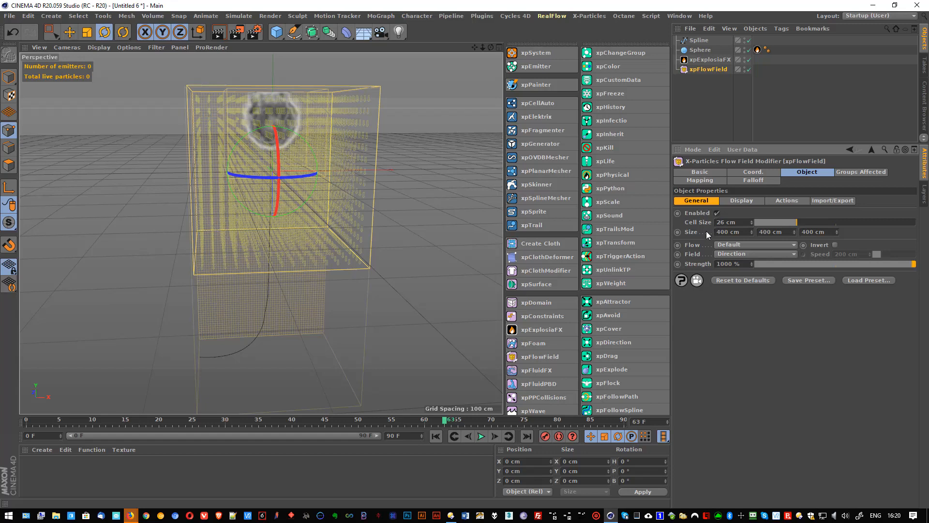
click(435, 436)
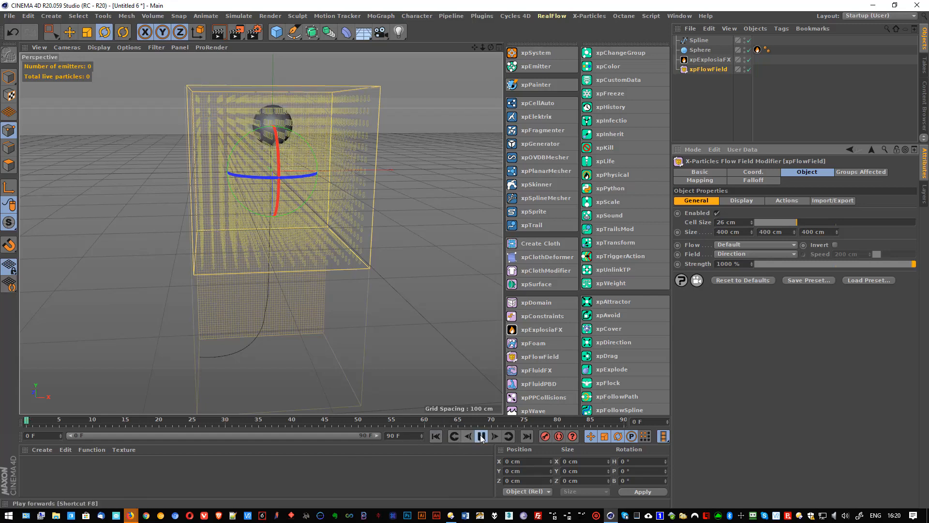
click(481, 436)
alt+drag(414, 327, 348, 231)
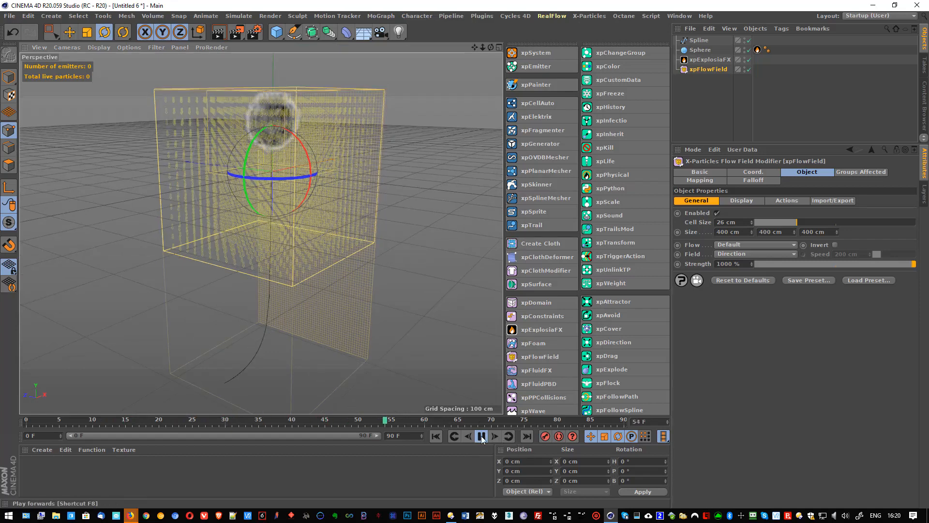
Set the xpFlowField strength to 10000% and replay the simulation from the first frame to frame 42.
drag(746, 263, 686, 265)
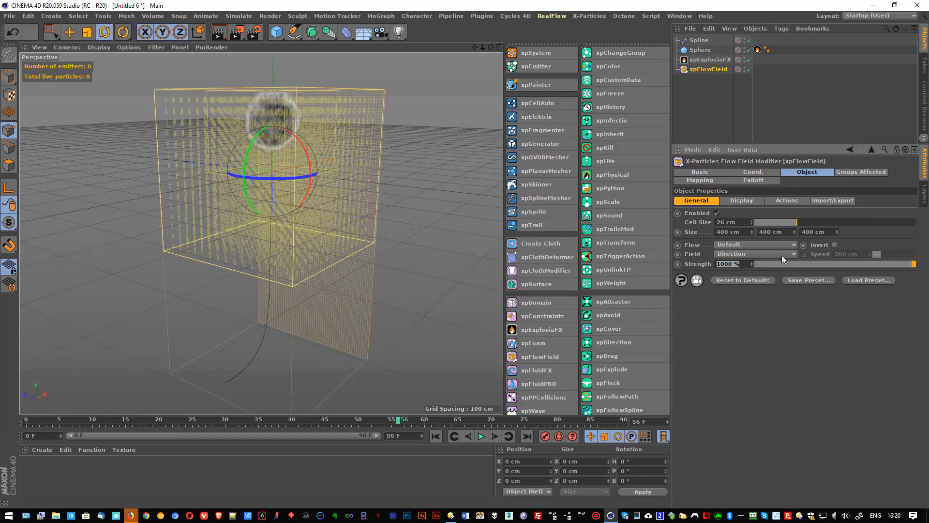
text(10000)
key(Return)
click(436, 436)
click(481, 436)
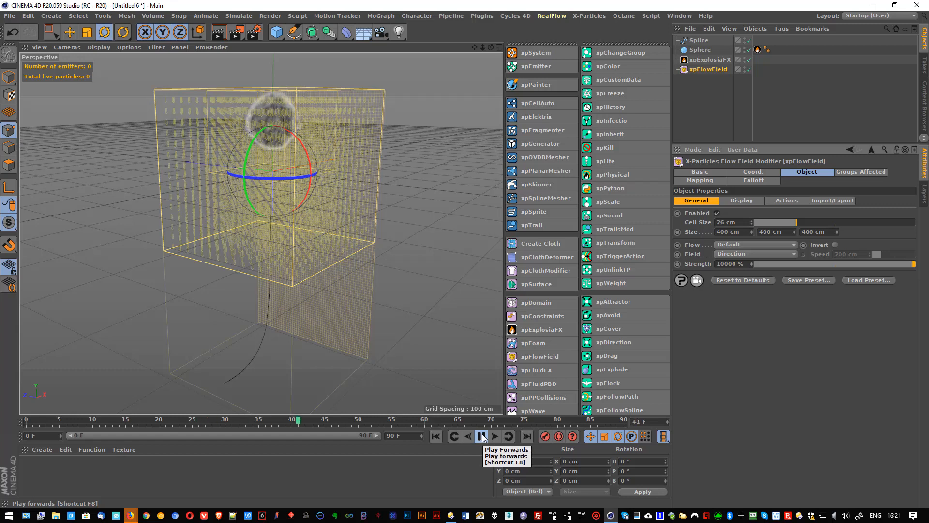
click(482, 436)
Move the sphere straight down along the Y axis toward the center of the flow field.
click(700, 50)
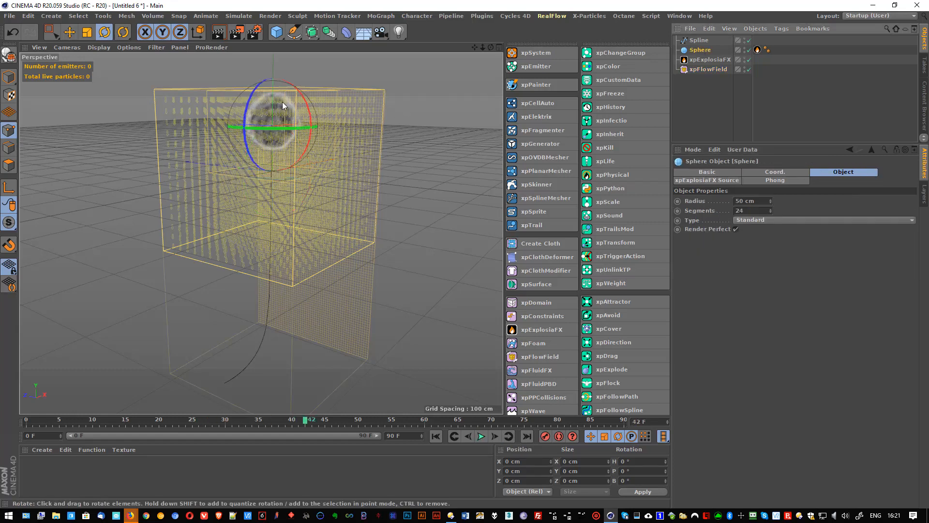
key(e)
drag(277, 93, 274, 130)
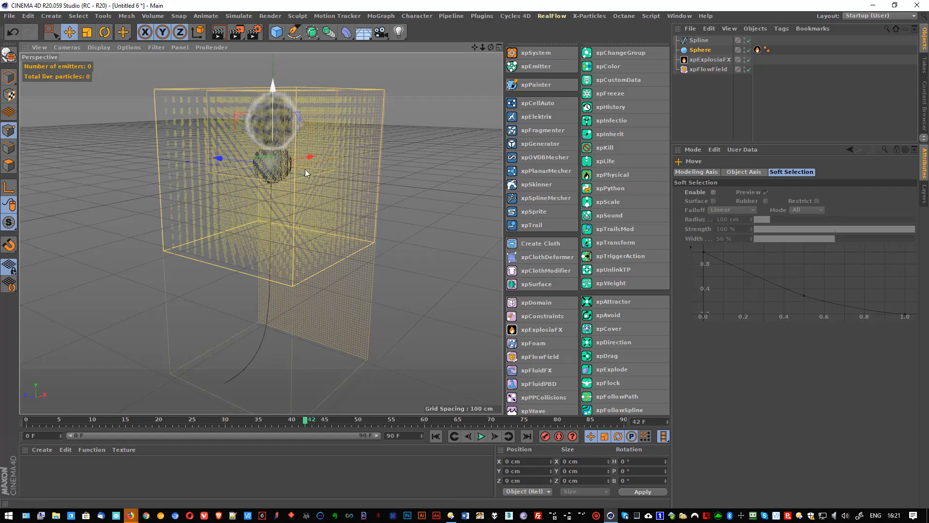
Play back the smoke simulation and view it from a different angle, stopping around frame 67.
click(481, 436)
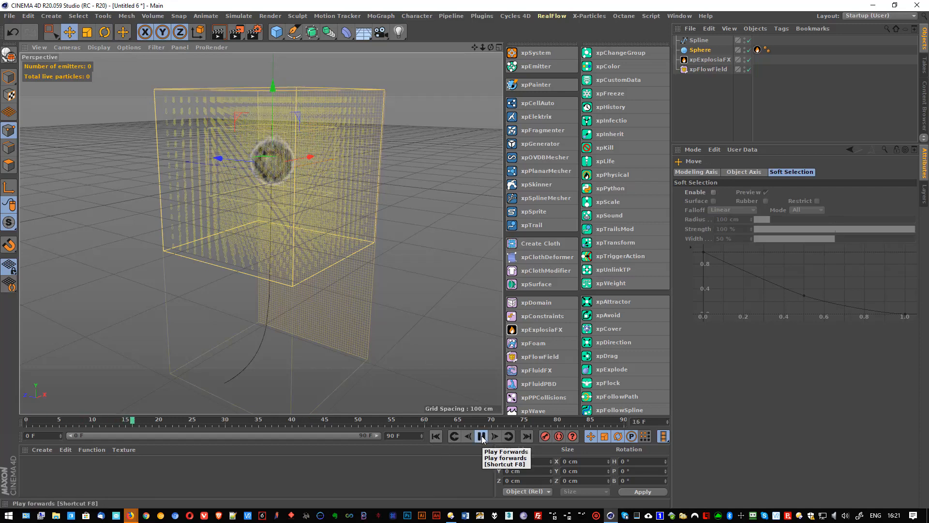
alt+drag(362, 249, 271, 213)
click(481, 436)
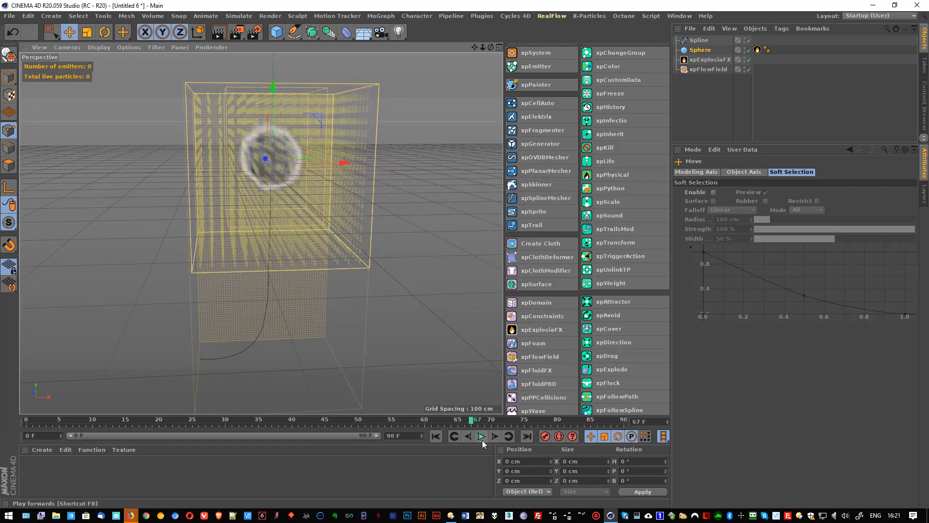
Set the xpExplosiaFX gravity to 0 cm and replay the simulation from the first frame.
click(710, 60)
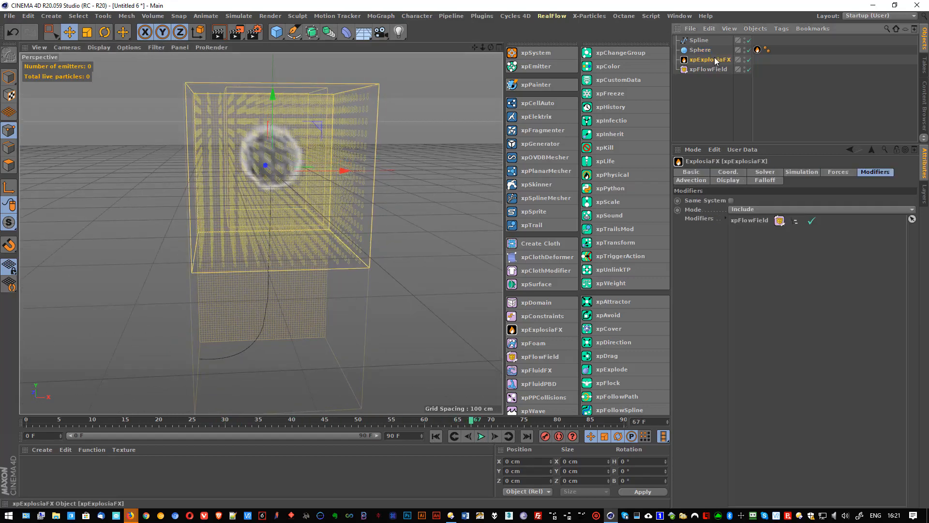
click(799, 172)
key(ctrl+a)
text(0)
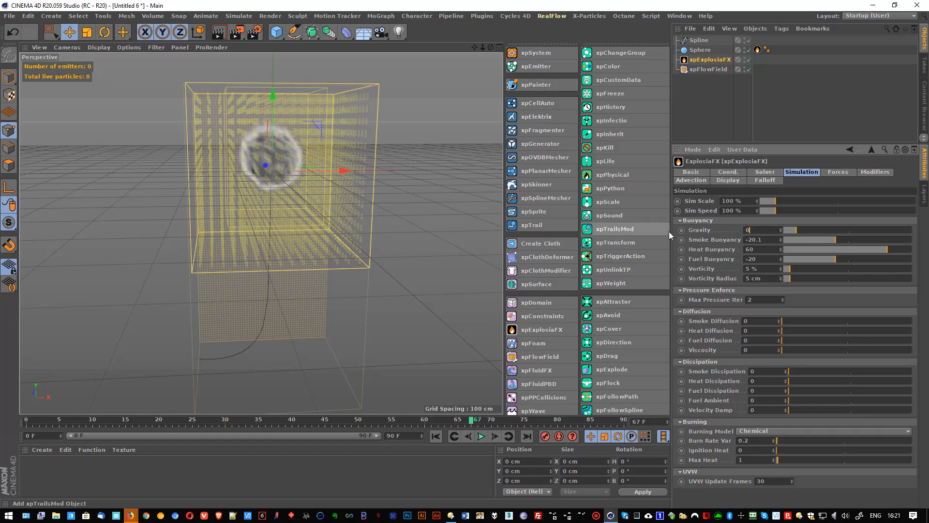
key(Return)
click(437, 437)
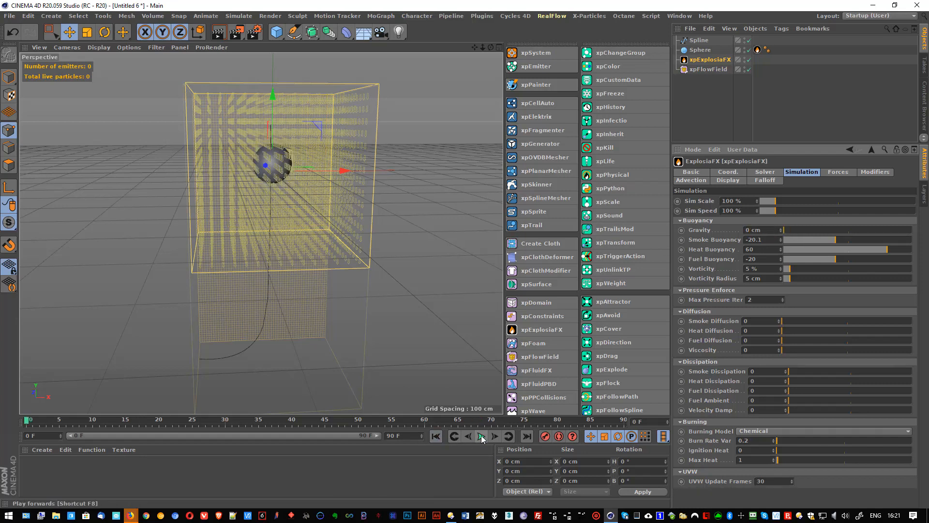
click(482, 437)
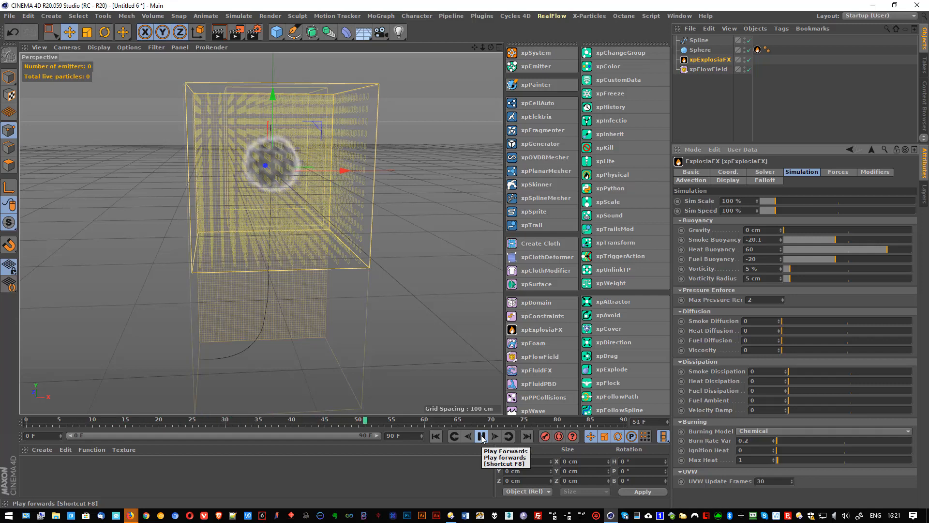
click(481, 436)
Check the flow field's settings and the xpExplosiaFX modifier list, and switch the flow field off and on again.
click(708, 70)
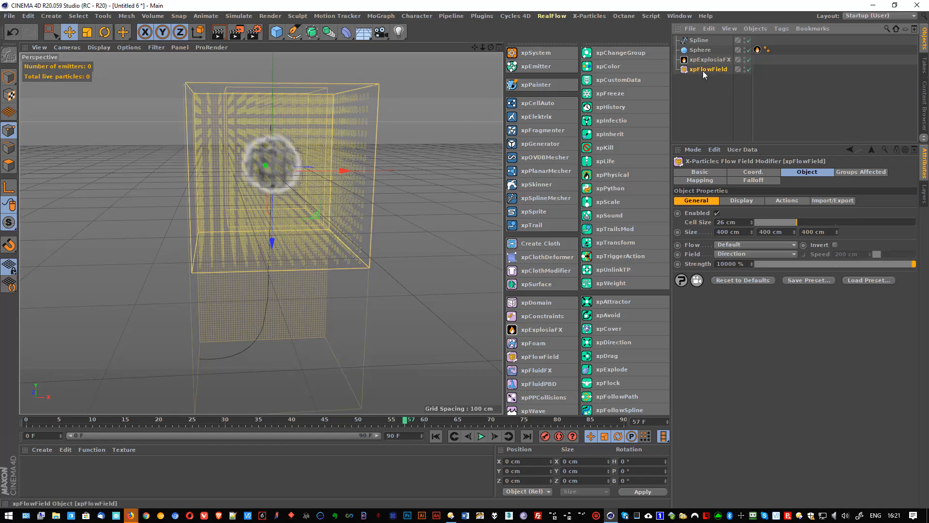
click(705, 60)
click(869, 174)
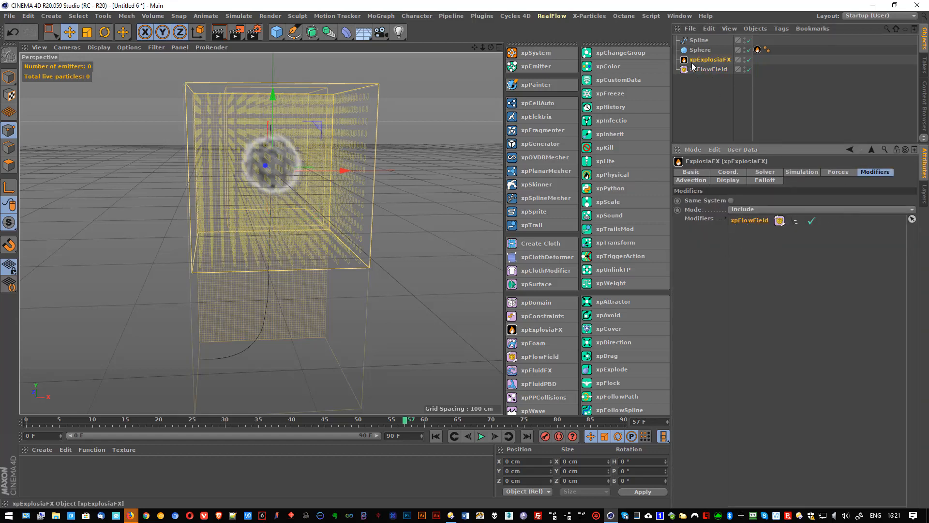
click(708, 69)
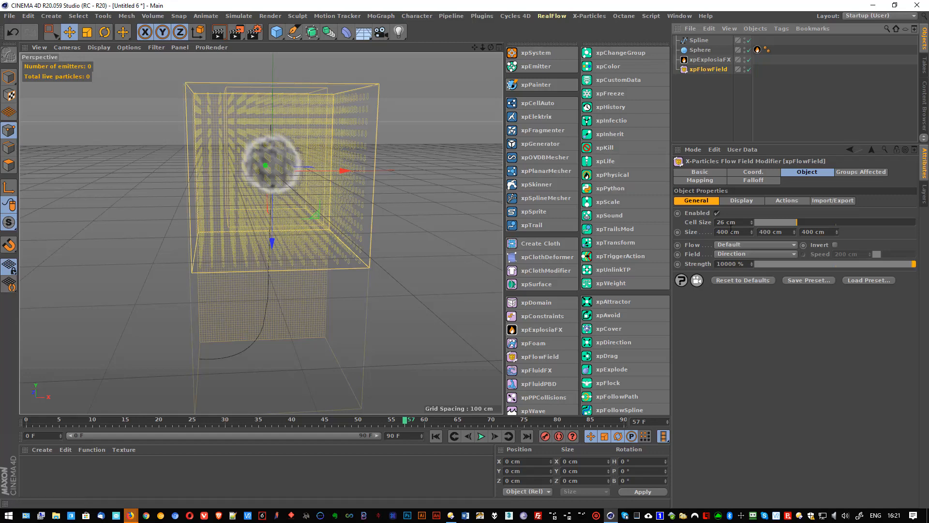
click(717, 213)
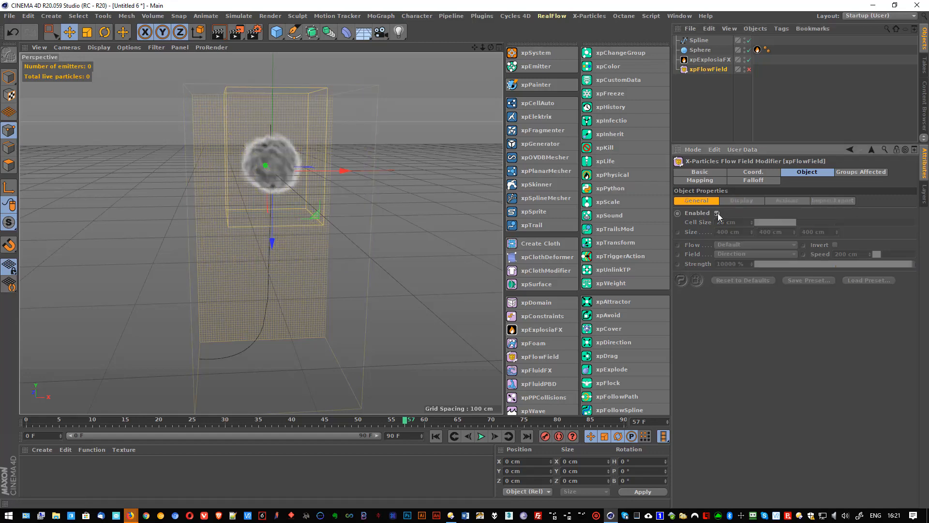
click(717, 213)
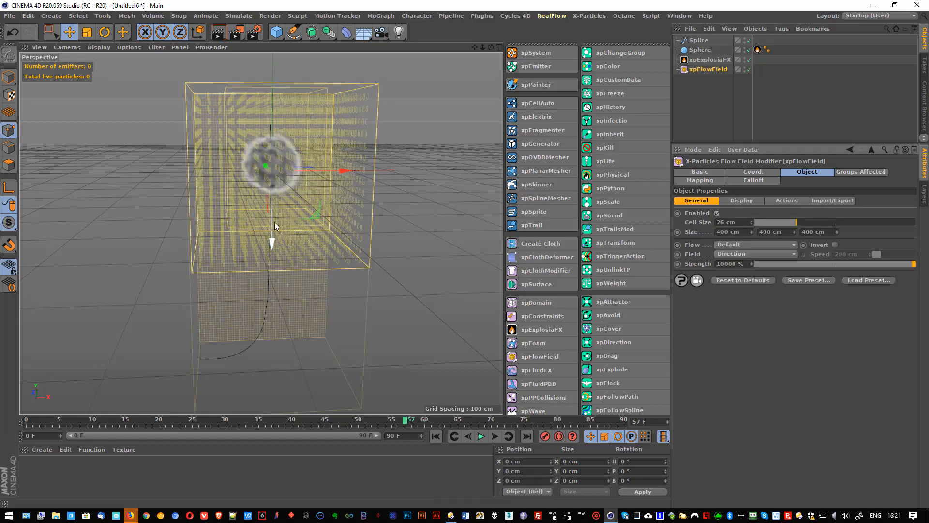
Review the flow field's strength and the available Field modes: Direction, Velocity and Acceleration.
click(744, 264)
click(695, 259)
click(739, 255)
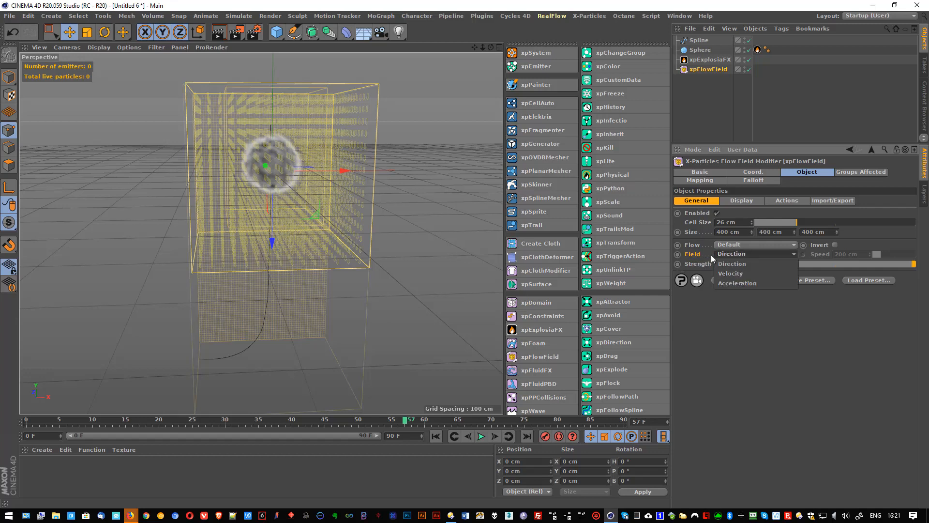
click(691, 253)
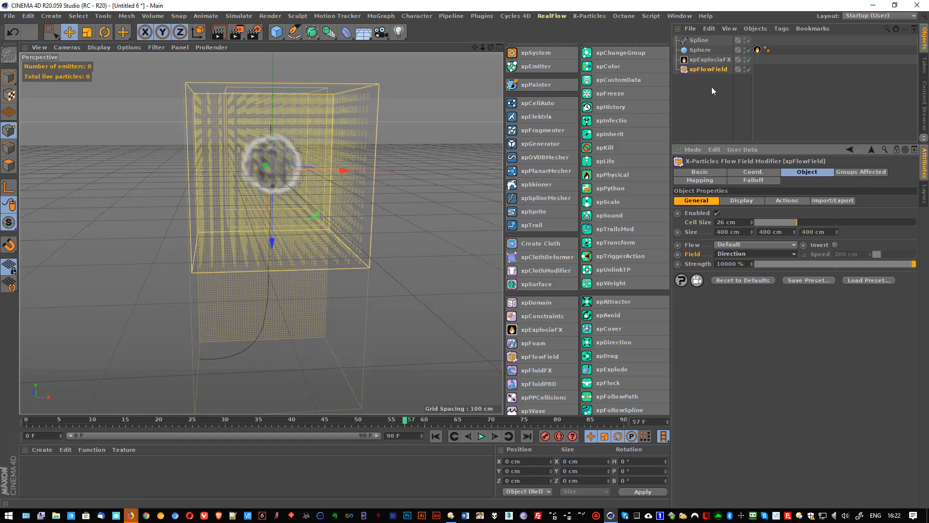
Set the xpExplosiaFX gravity to 9.81 cm and replay the simulation from the first frame.
click(710, 59)
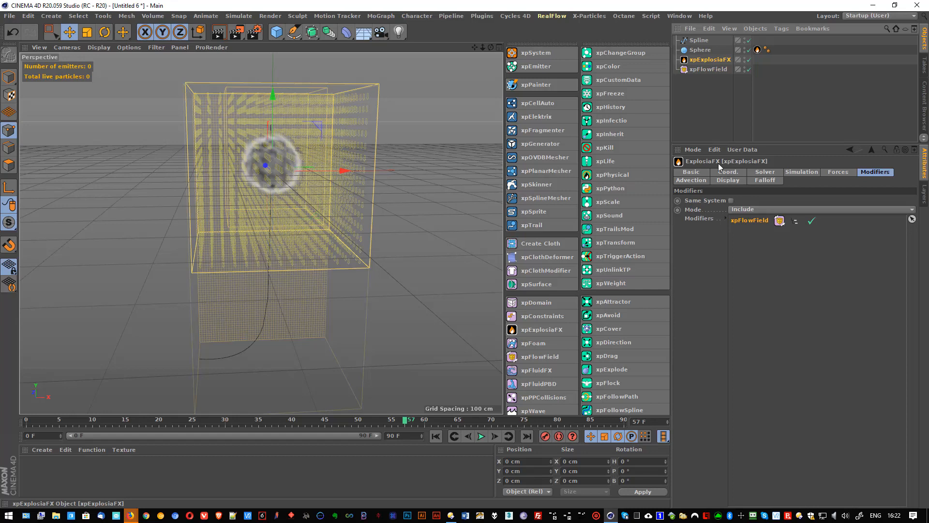
click(796, 174)
click(769, 230)
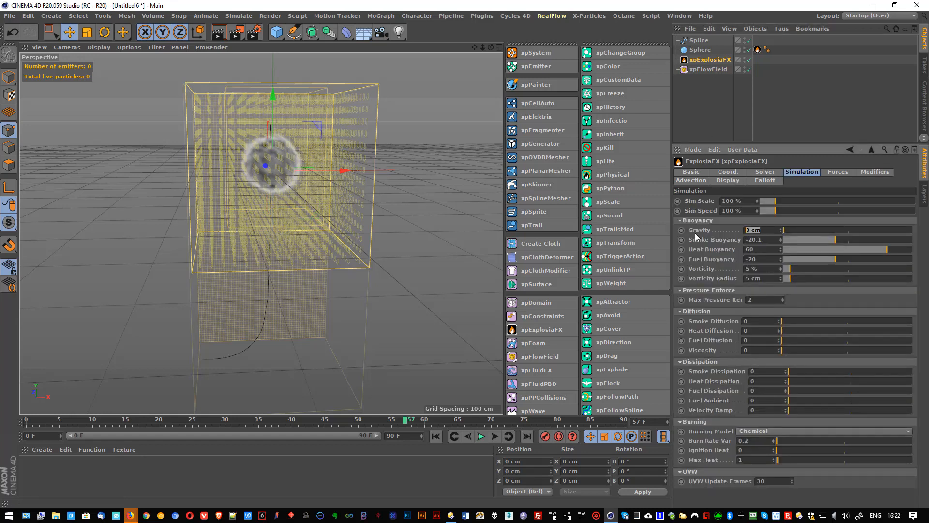
text(9.81)
key(Return)
click(436, 436)
click(482, 436)
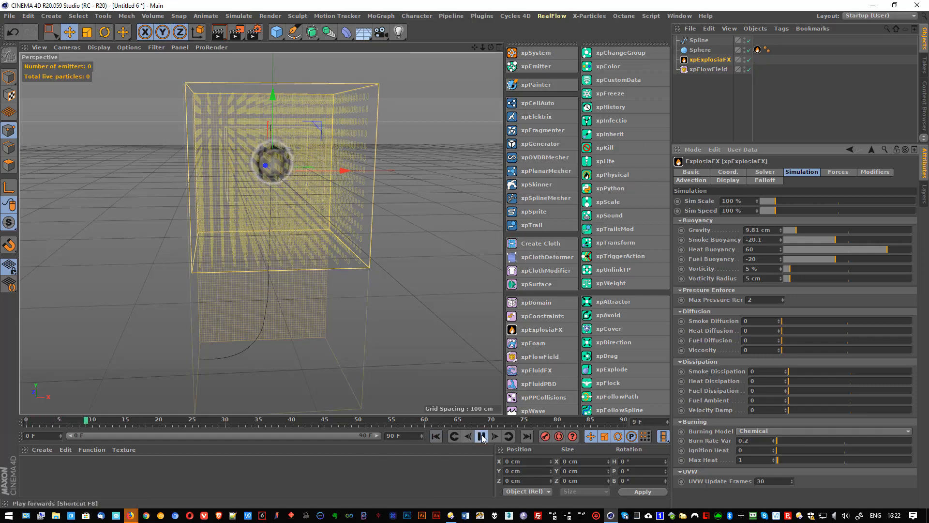
click(481, 436)
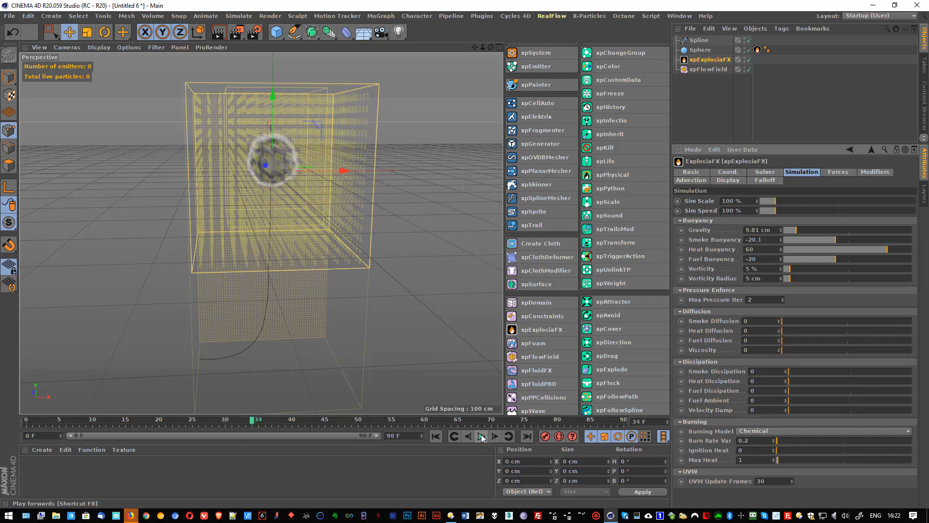
Switch the xpFlowField's Field mode to Acceleration with an acceleration of 100 cm.
click(702, 69)
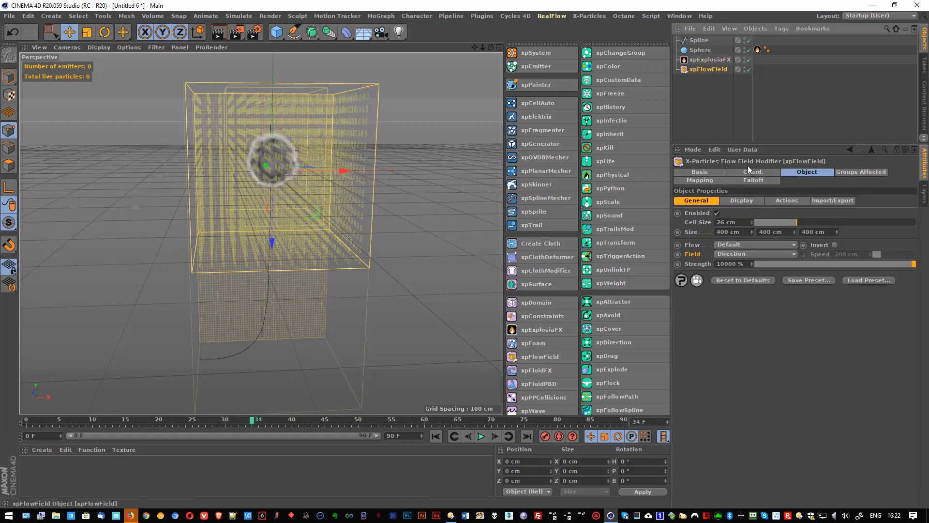
click(731, 254)
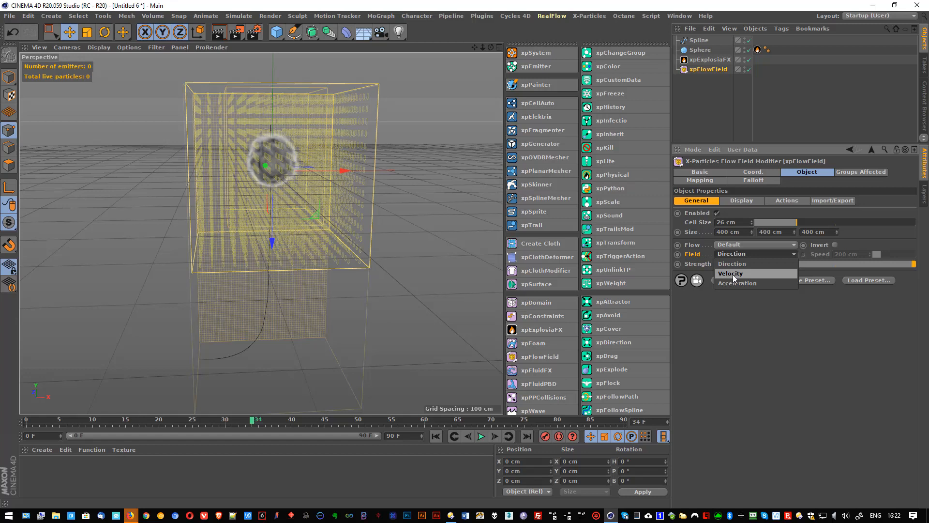
click(733, 274)
click(739, 254)
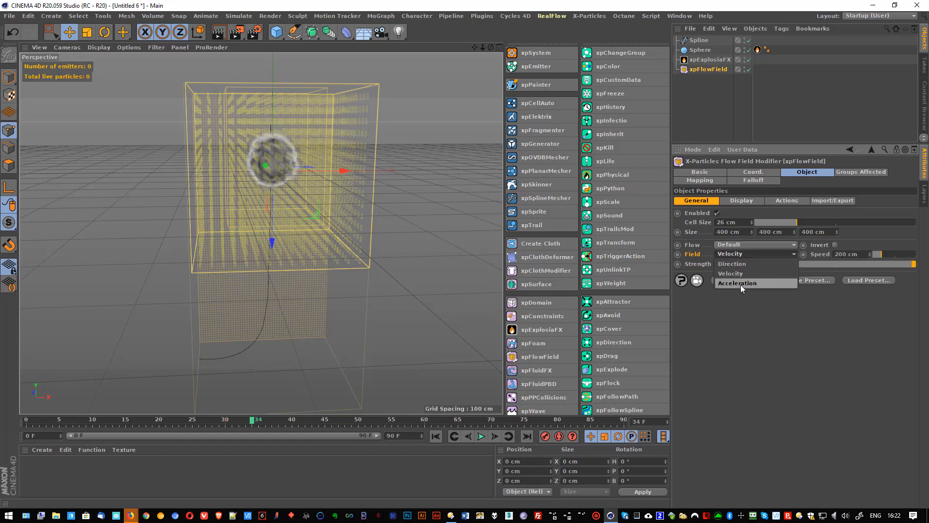
click(740, 282)
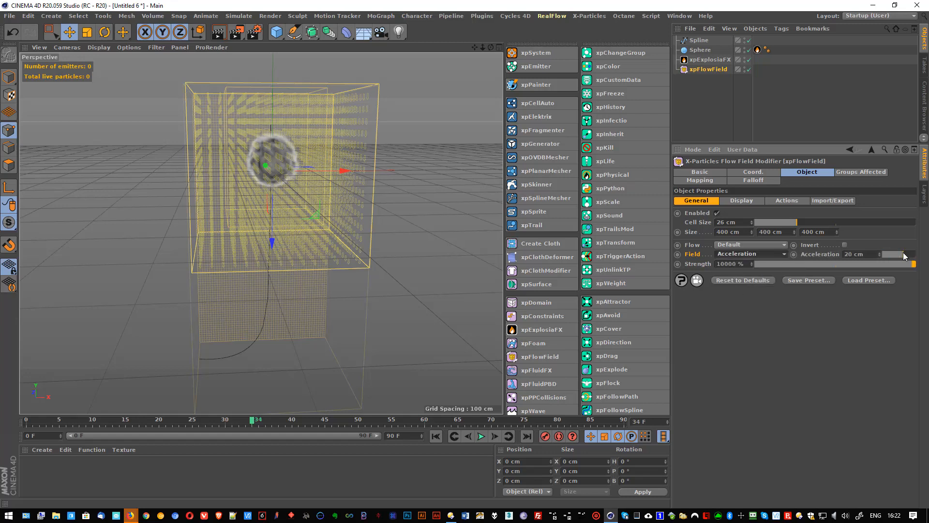
drag(903, 256, 925, 255)
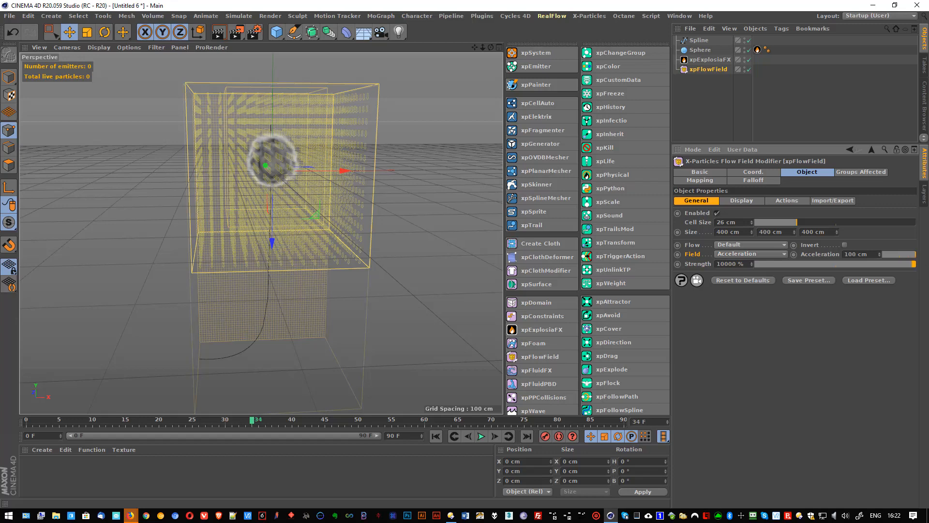
Replay the simulation from the first frame to check how the flow field's acceleration drives the smoke.
click(436, 436)
click(481, 436)
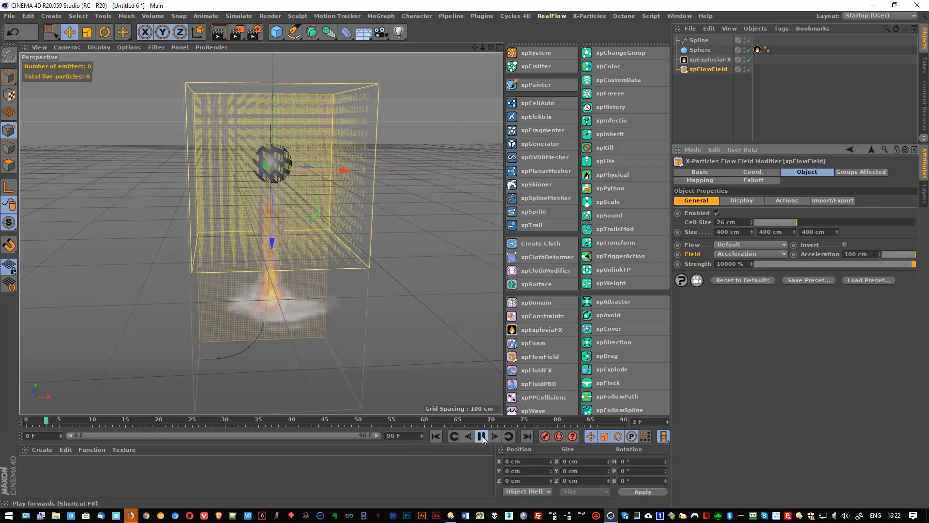
click(482, 436)
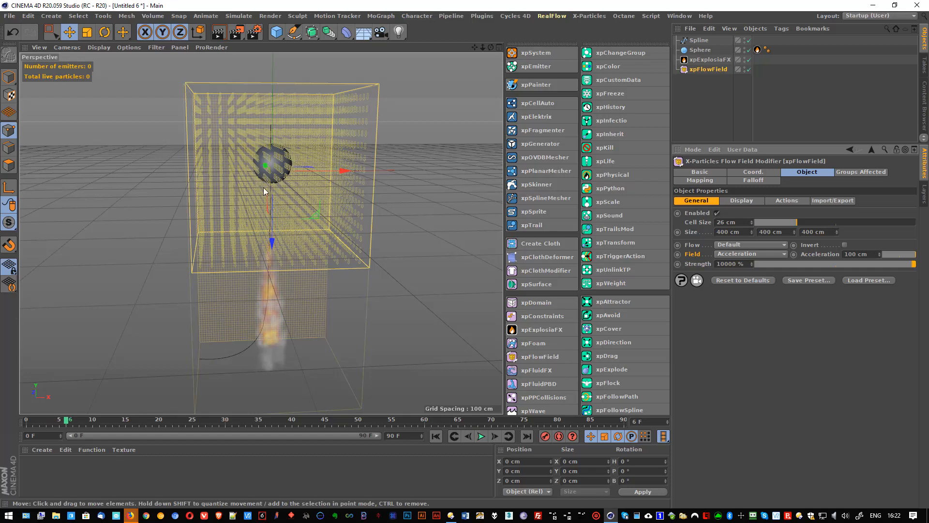
Set the flow field's acceleration to 50 cm and move it down so its upper edge sits just above the emitter sphere.
double_click(873, 255)
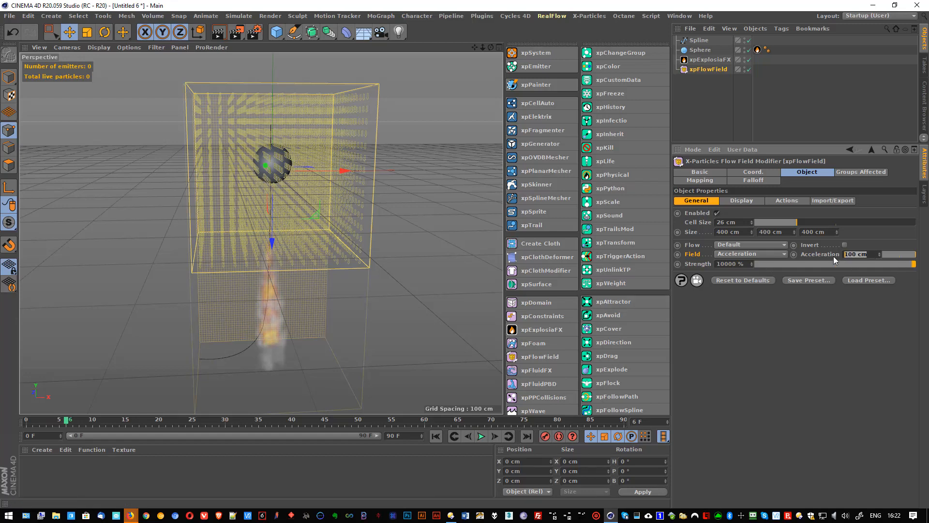
text(50)
key(Return)
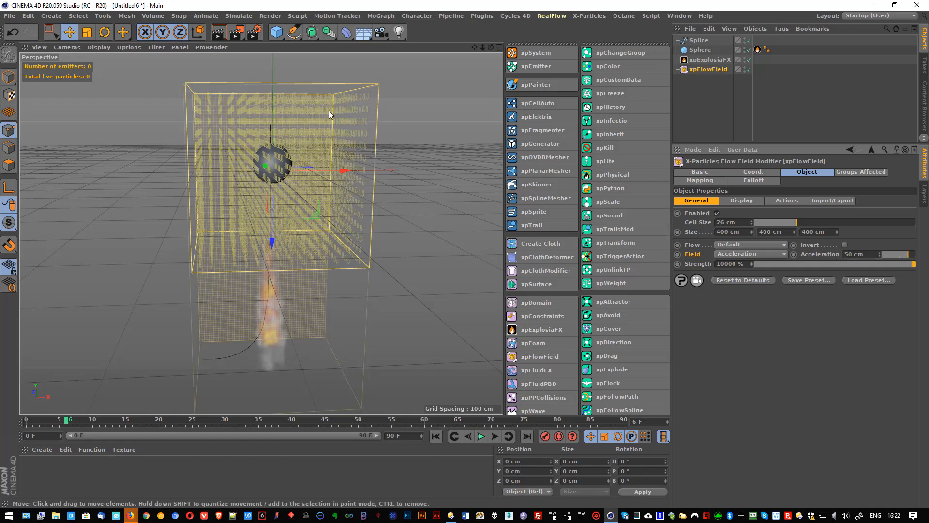
drag(272, 237, 271, 274)
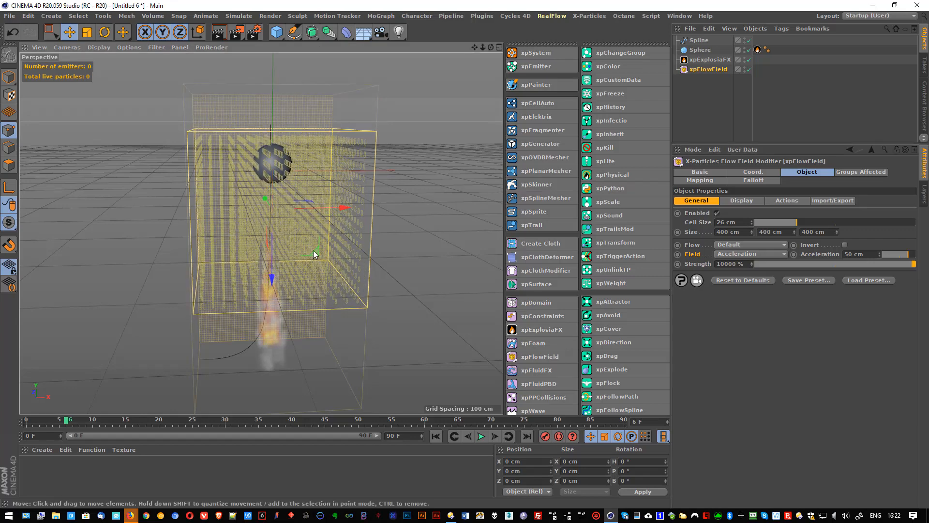
alt+drag(312, 251, 289, 350)
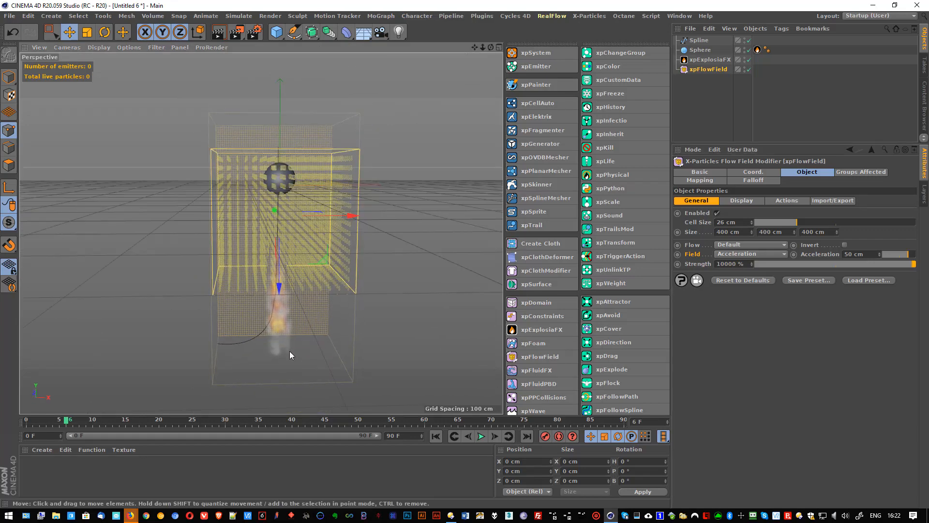
scroll(300, 284, down, 3)
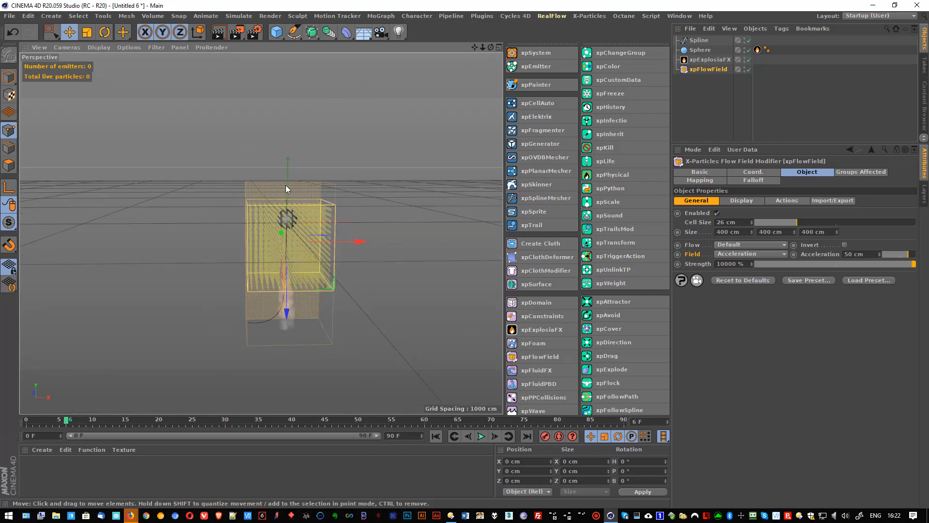
Set the xpExplosiaFX solver's minimum bounds to -203.6 cm in X and -780.66 cm in Y, and play the simulation from the first frame.
click(709, 59)
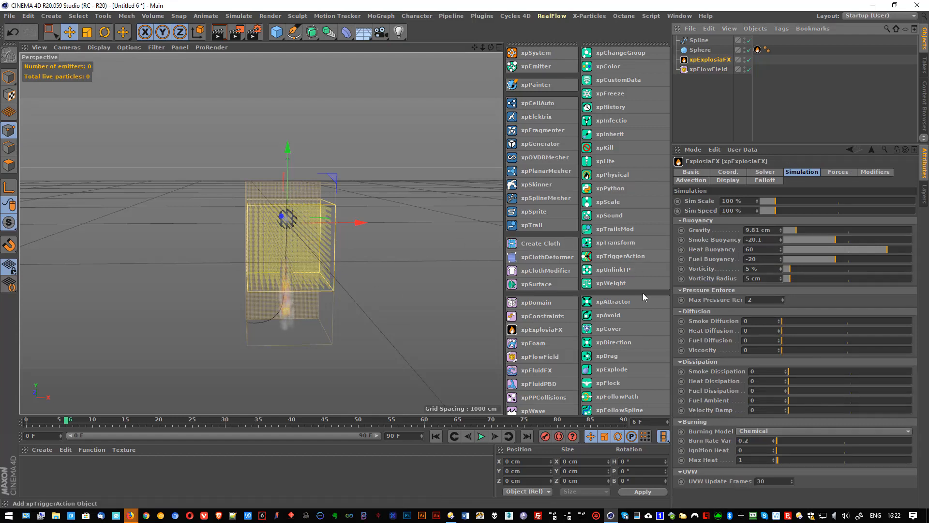
click(435, 436)
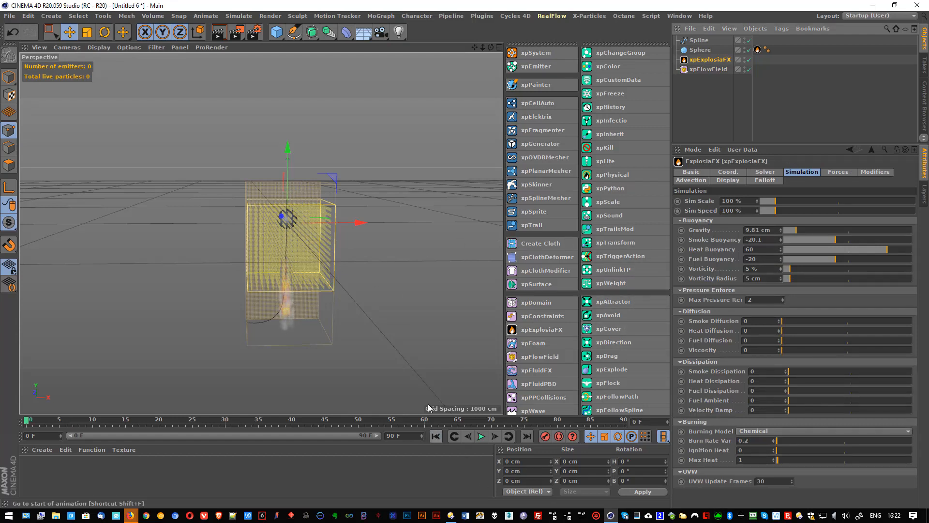
scroll(291, 271, up, 5)
scroll(291, 265, down, 2)
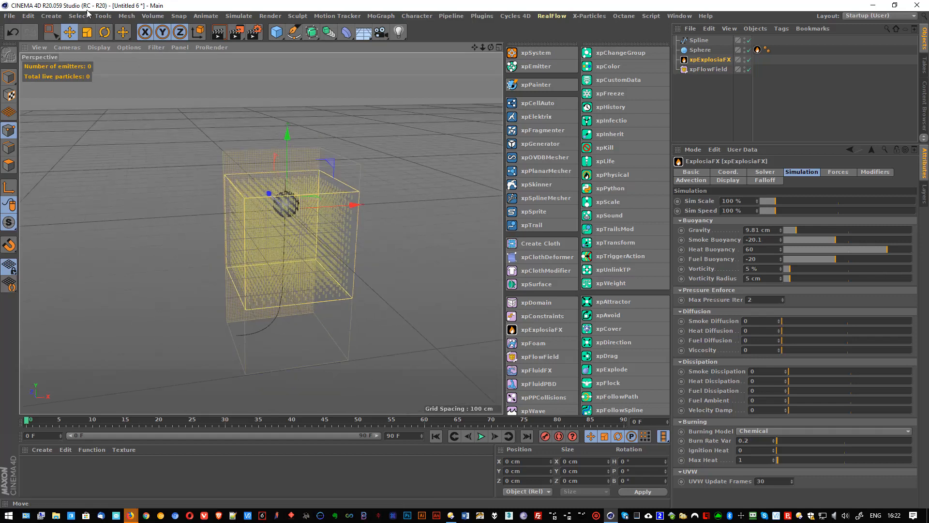
key(e)
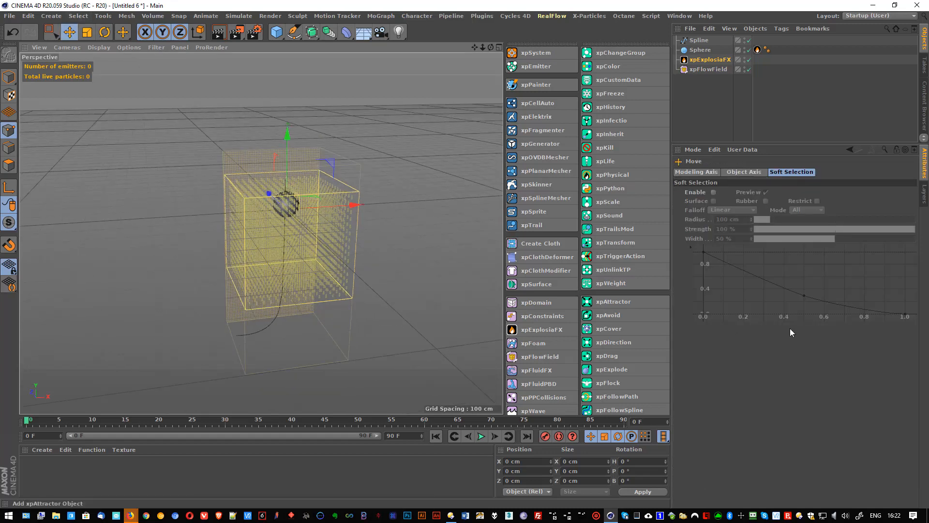
click(704, 60)
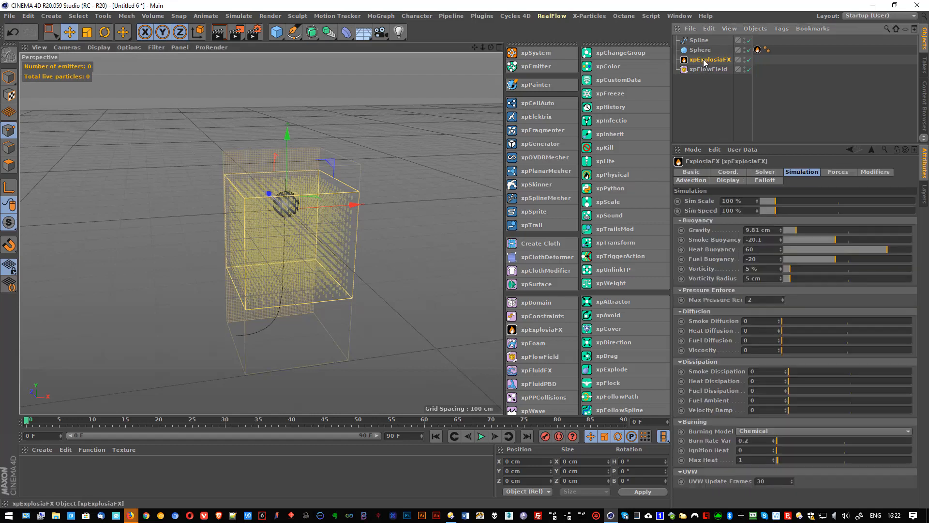
click(770, 174)
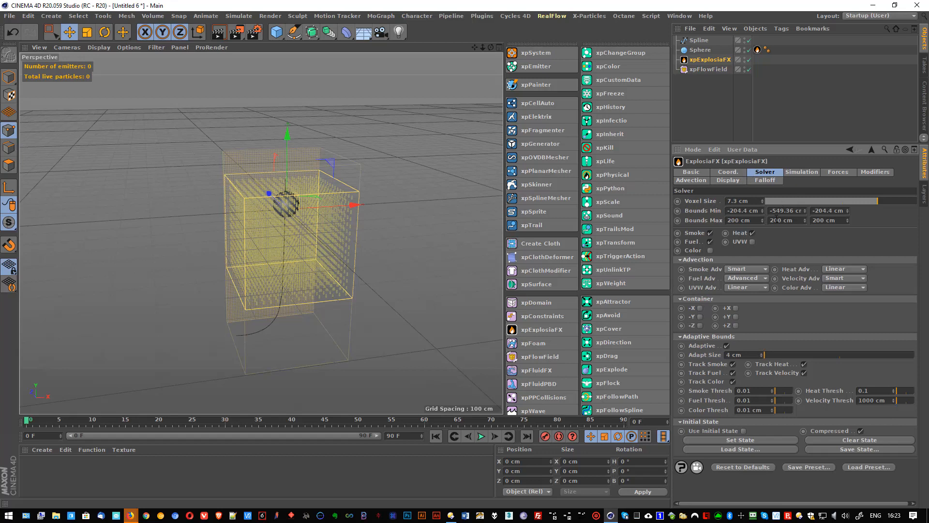
click(761, 209)
drag(804, 211, 805, 309)
alt+drag(285, 309, 285, 138)
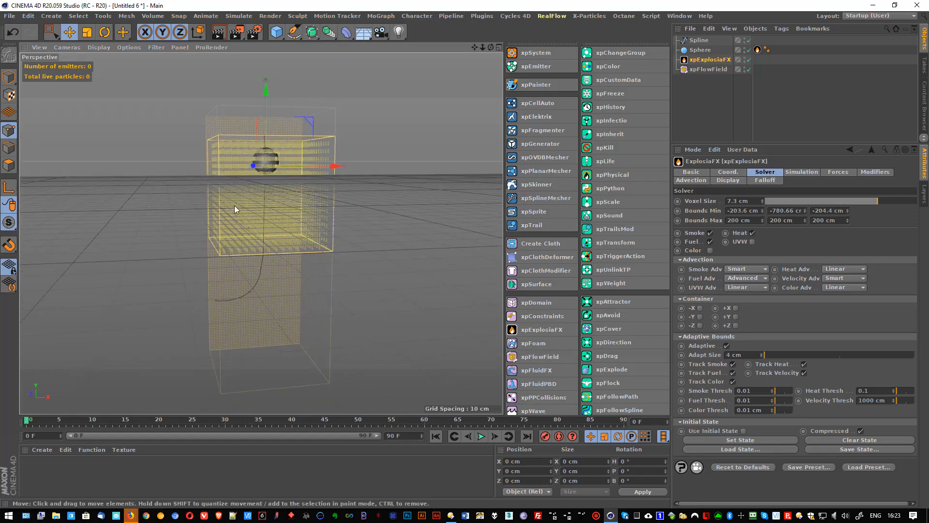
click(481, 436)
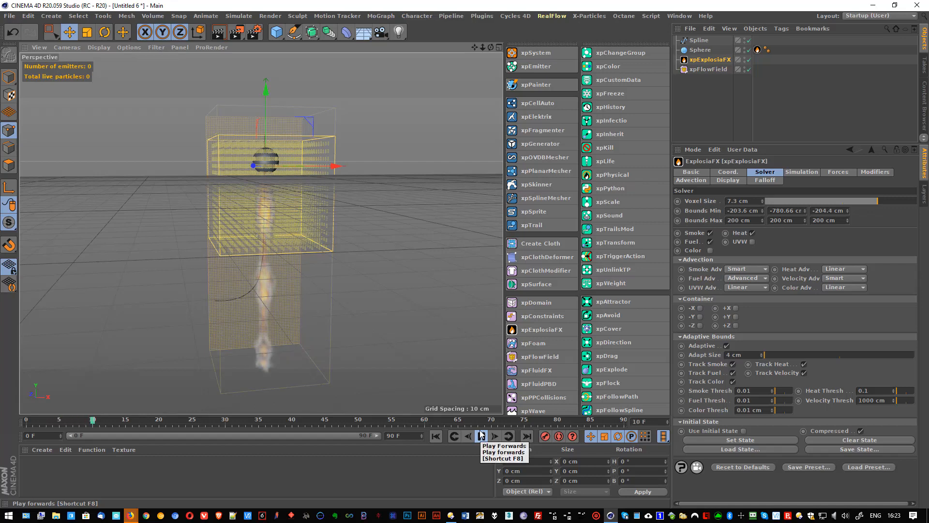
click(481, 436)
Load the Fire_and_Smoke material from file and assign it to the xpExplosiaFX object.
click(43, 450)
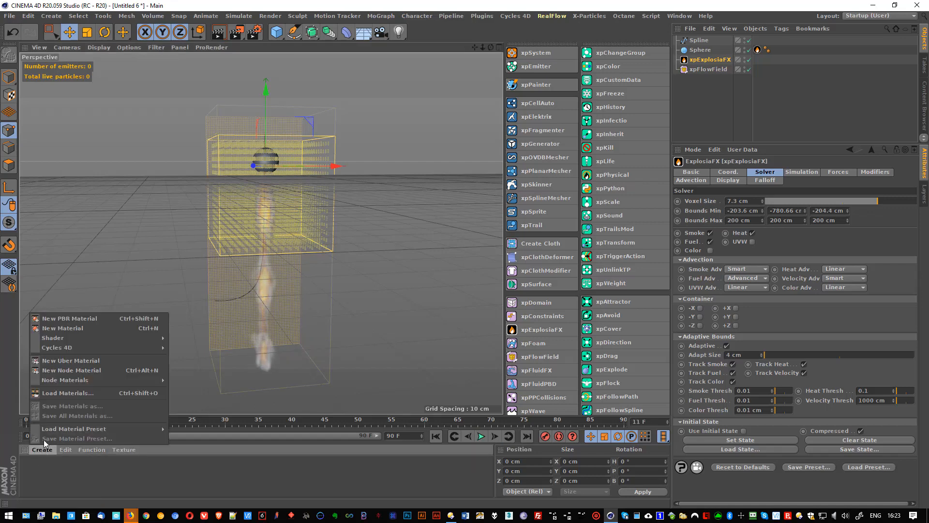
click(54, 393)
double_click(334, 150)
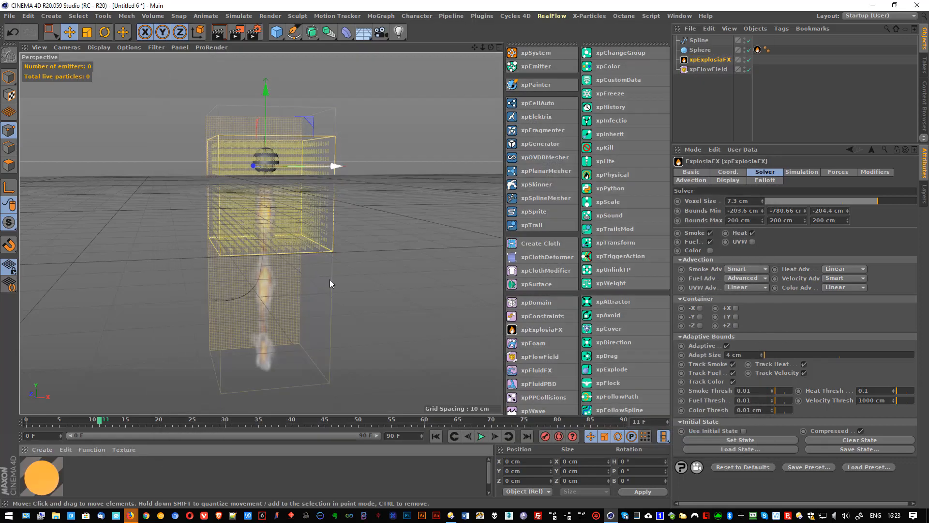
drag(75, 459, 712, 60)
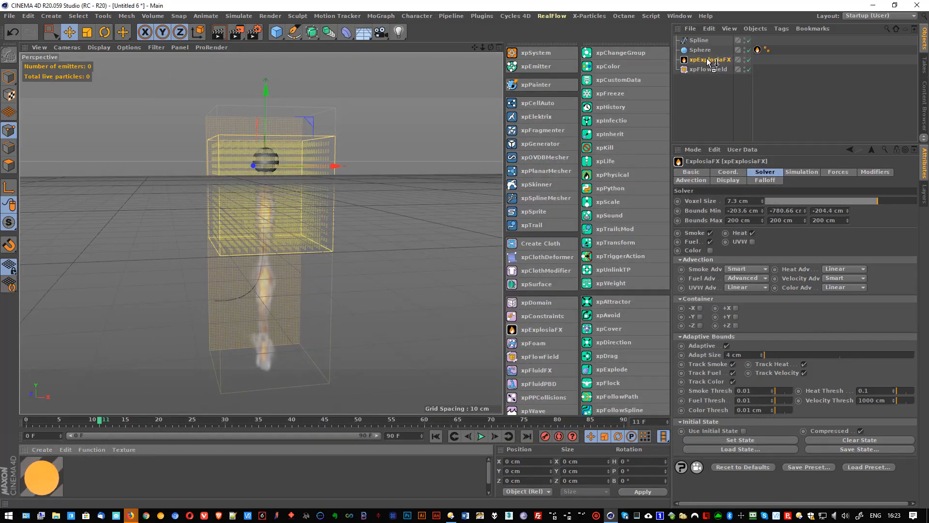
Check the shaded fire in the Cycles 4D Real-Time Preview and close the preview.
click(515, 16)
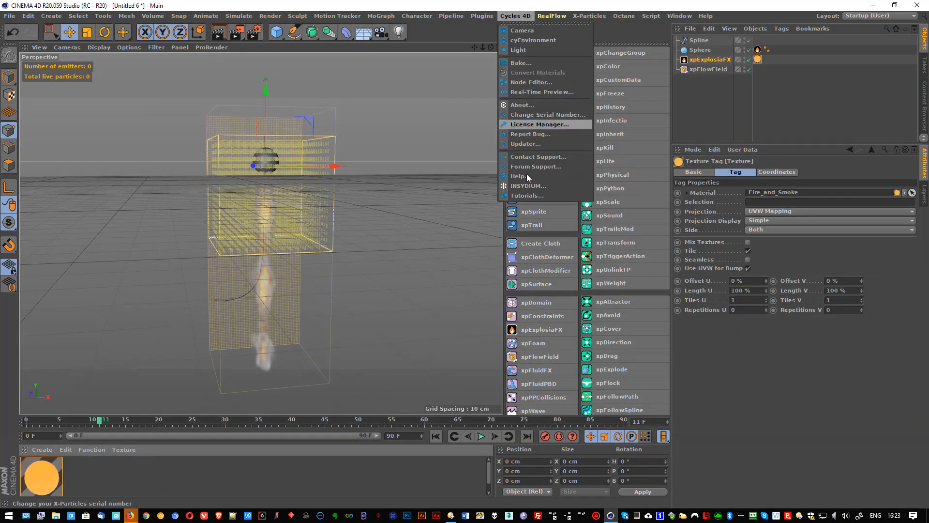
click(532, 92)
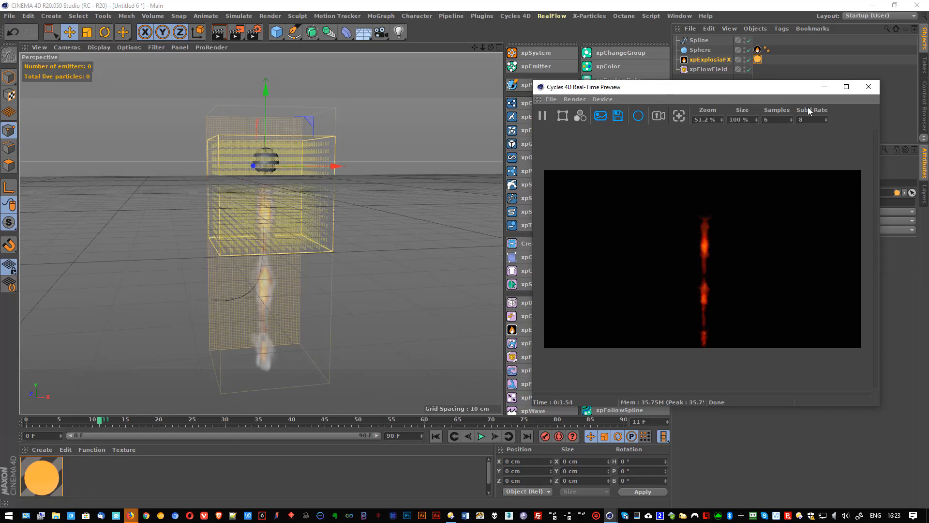
drag(823, 87, 558, 143)
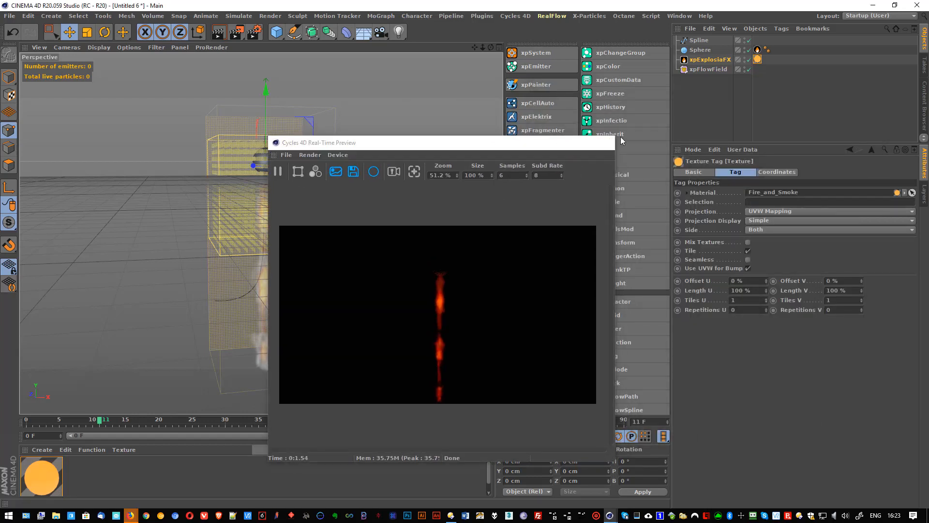
click(604, 143)
Set the Fuel of the sphere's xpExplosiaFX Source tag to 1000 %.
click(700, 50)
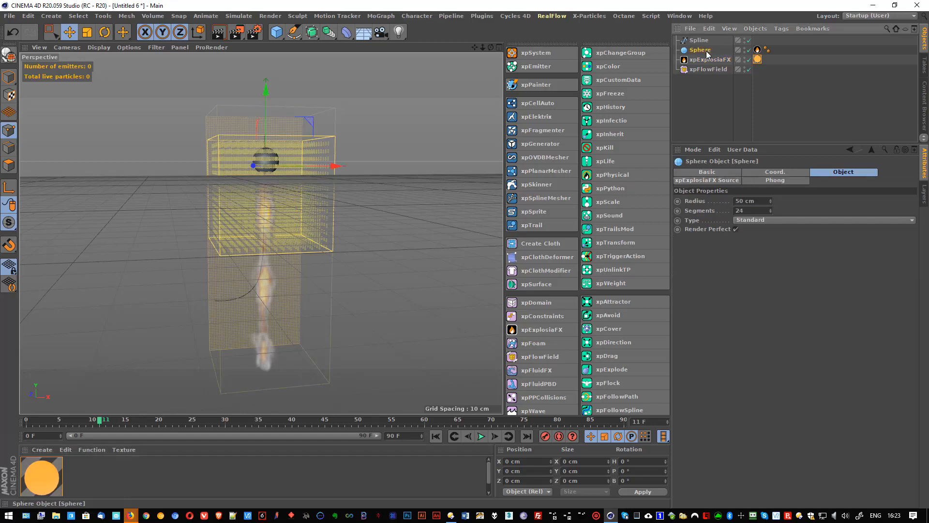
click(757, 49)
click(748, 221)
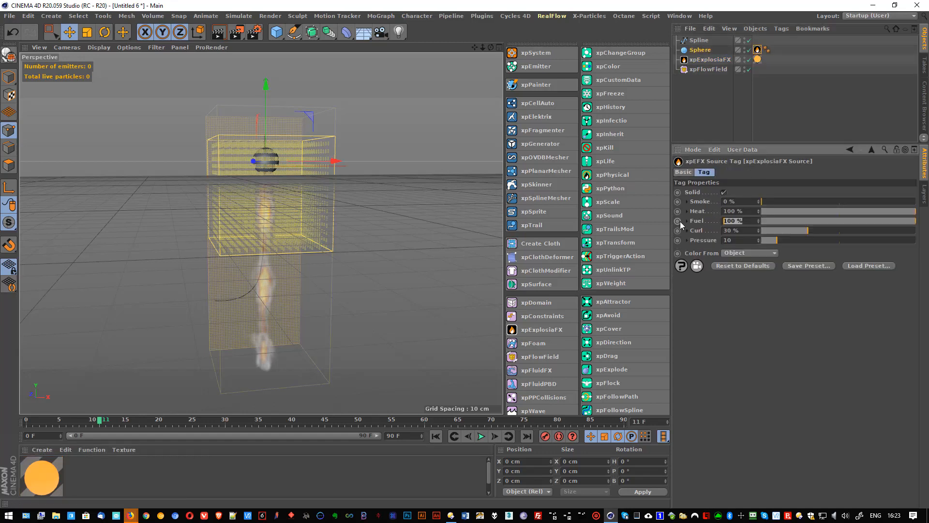
text(1000)
key(Return)
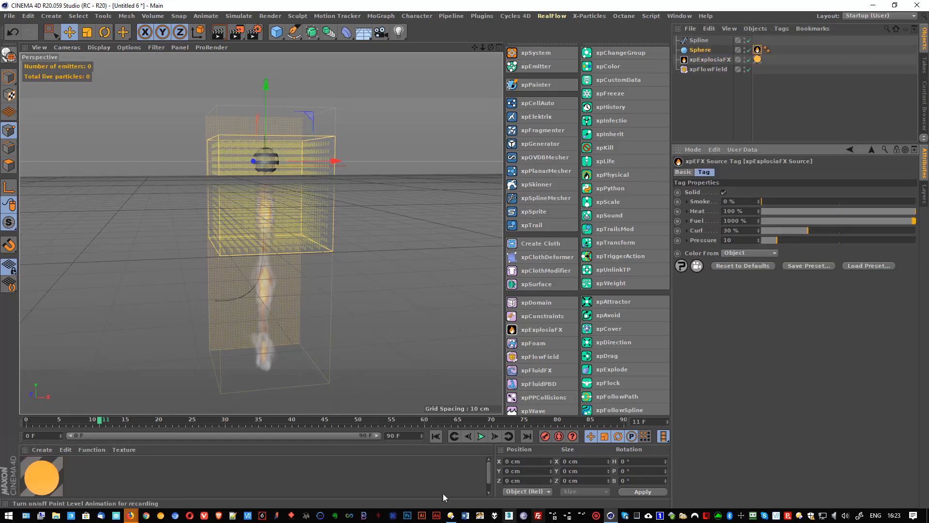
Replay the simulation from the first frame to about frame 10 to check the increased fuel.
click(435, 436)
click(480, 436)
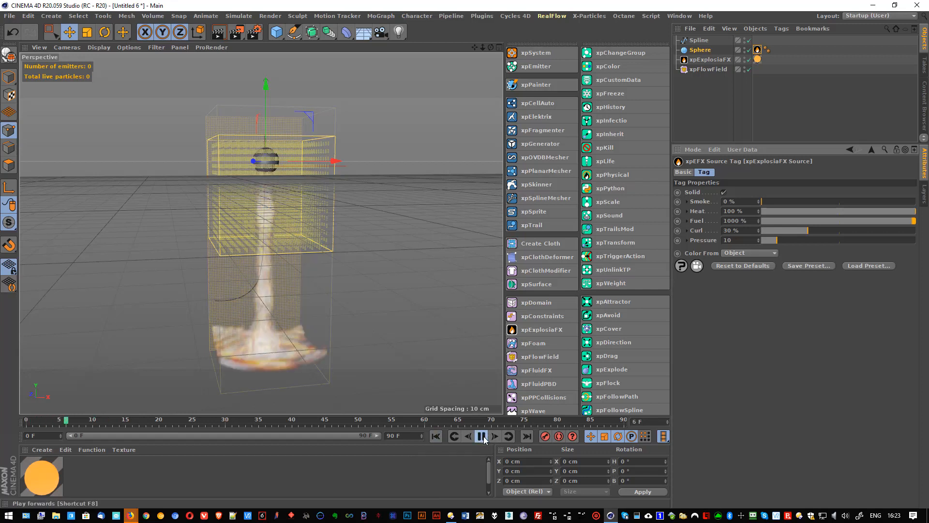
click(482, 436)
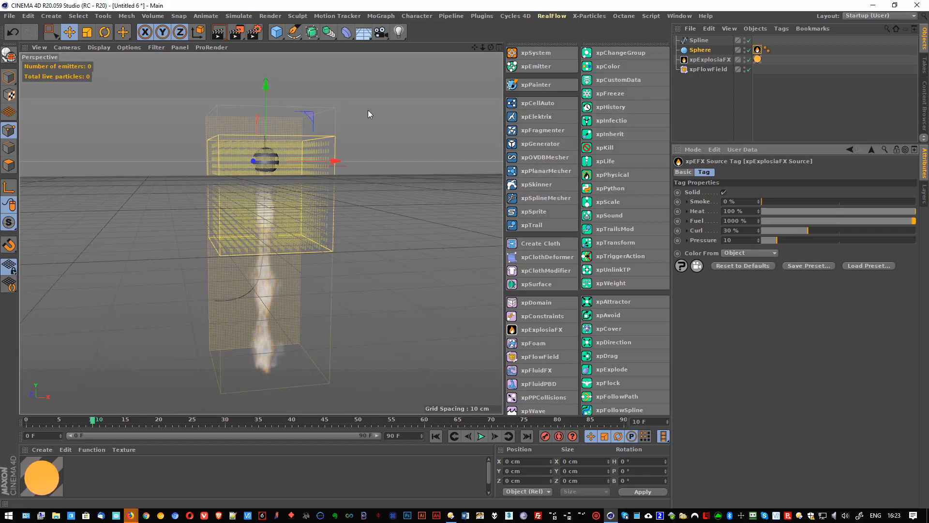
Play the simulation on to about frame 39 with the Cycles 4D Real-Time Preview open, and close the preview.
click(516, 16)
click(521, 93)
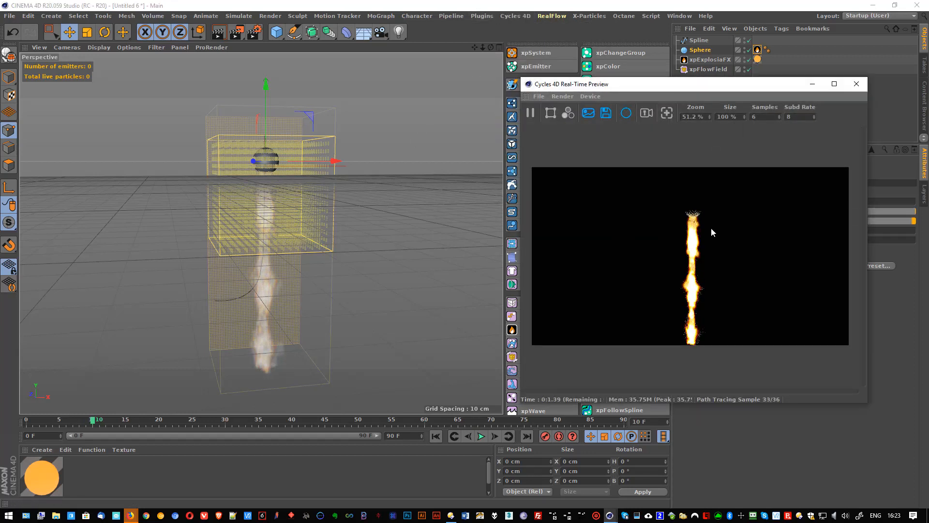
click(482, 436)
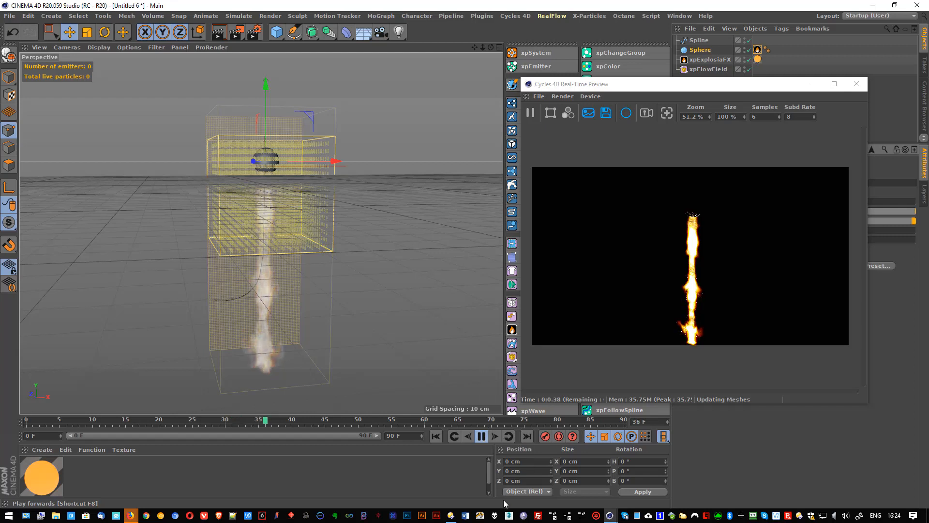
click(481, 436)
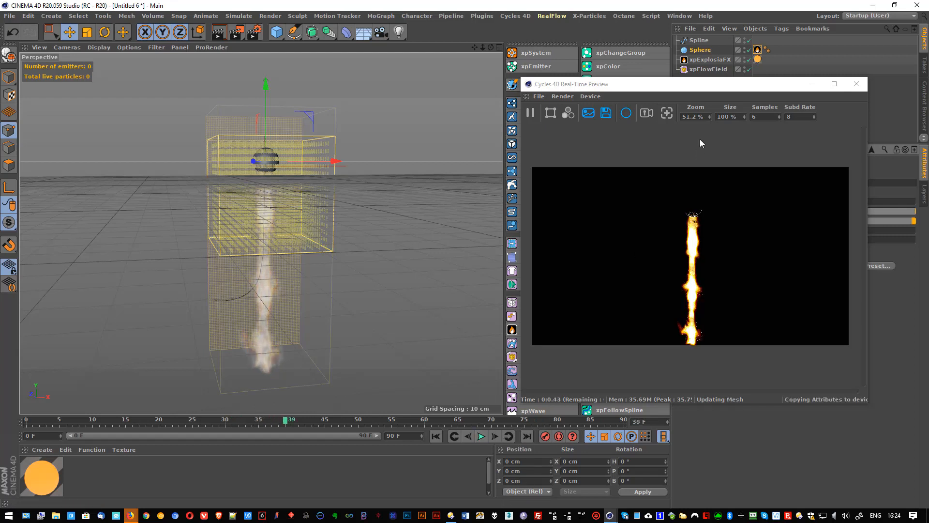
drag(717, 87, 600, 185)
click(737, 180)
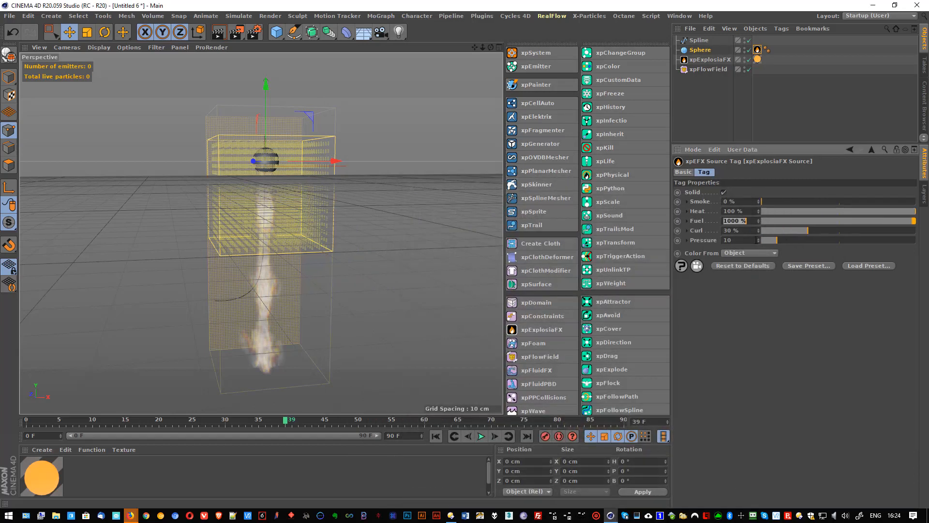
Set the source tag's Pressure to 50 and replay the simulation from the first frame to about frame 22.
click(738, 238)
key(Return)
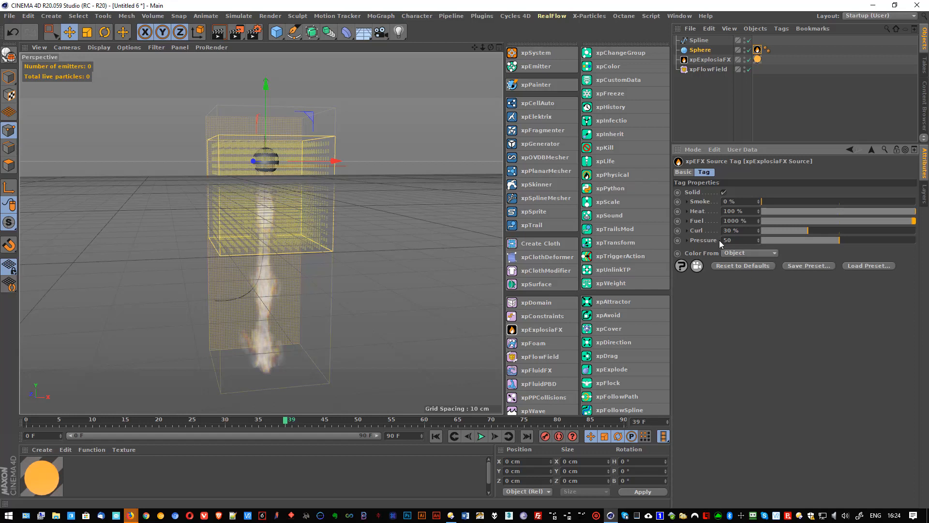
click(436, 436)
click(481, 436)
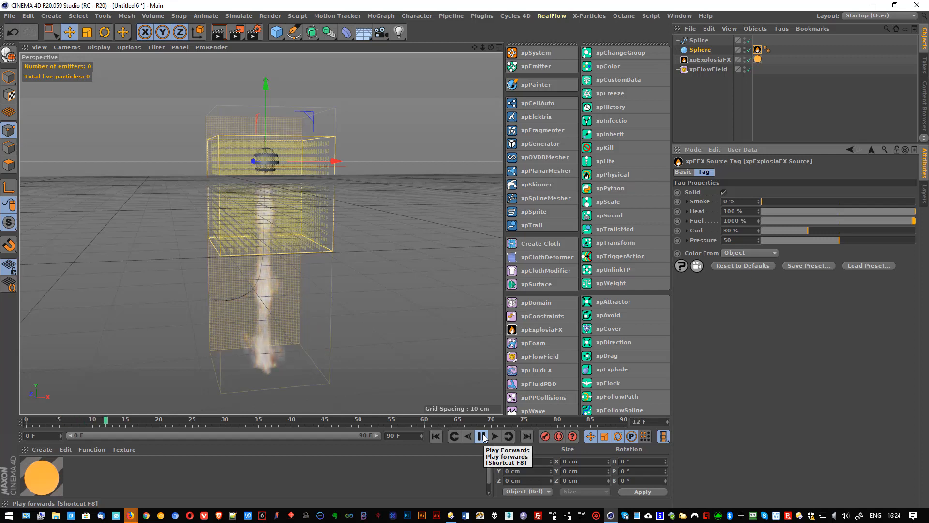
scroll(265, 292, up, 3)
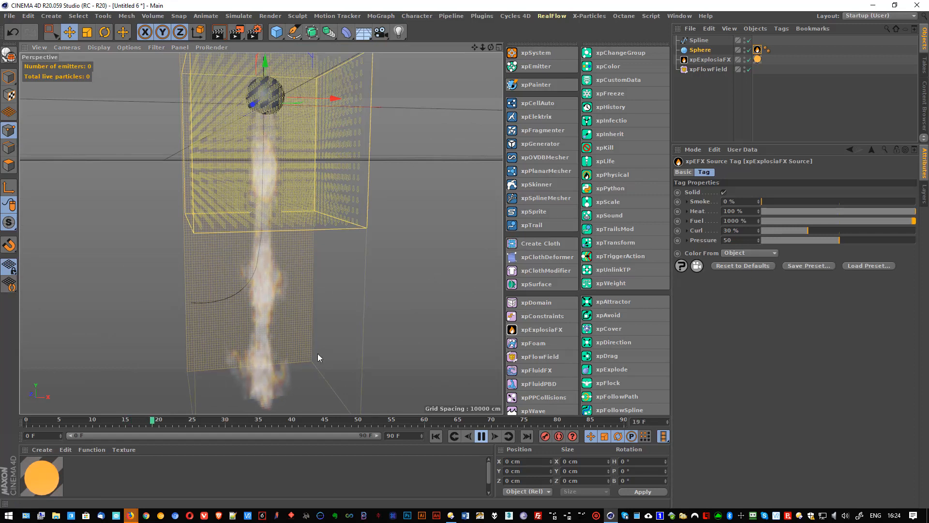
key(F8)
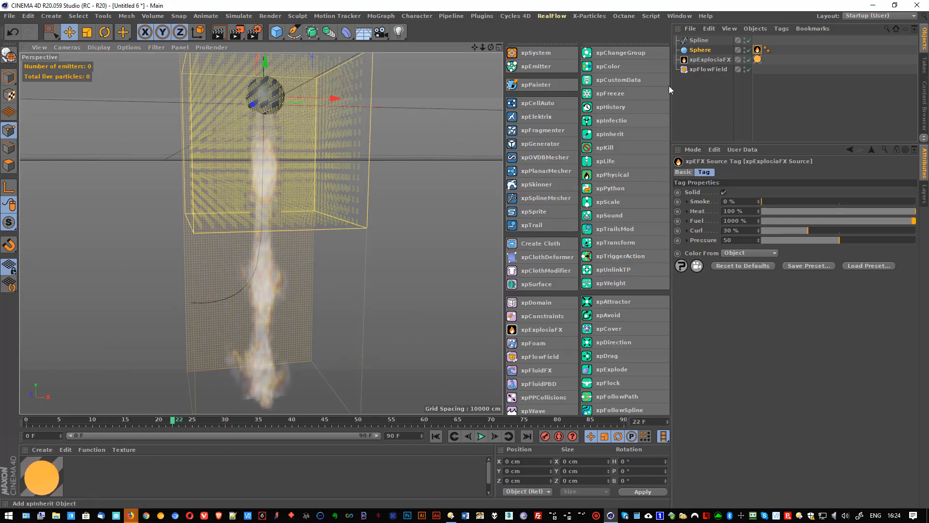
Reduce the xpExplosiaFX voxel size to 5 cm and replay the simulation from the first frame.
click(705, 60)
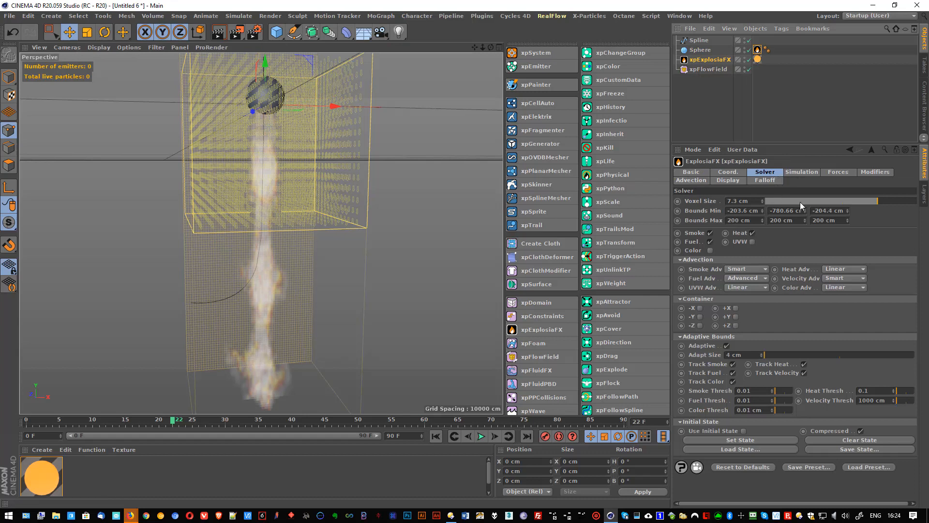
drag(871, 203, 842, 202)
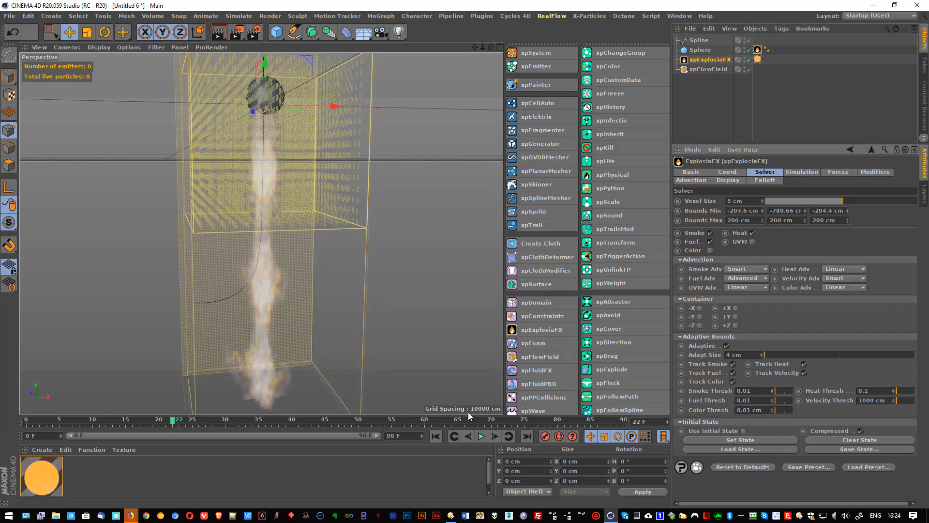
click(435, 436)
click(482, 436)
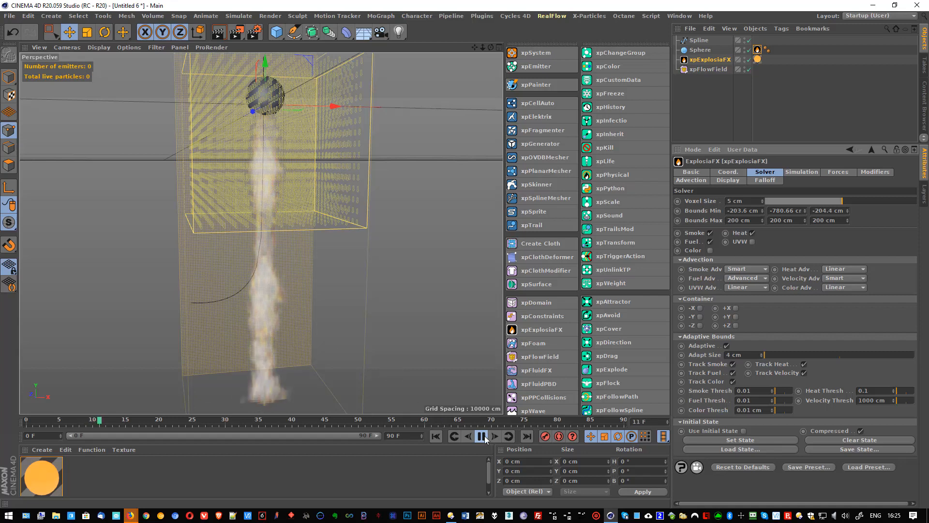
Show the finer simulation in the Cycles 4D Real-Time Preview and reposition the preview window.
click(514, 16)
click(537, 118)
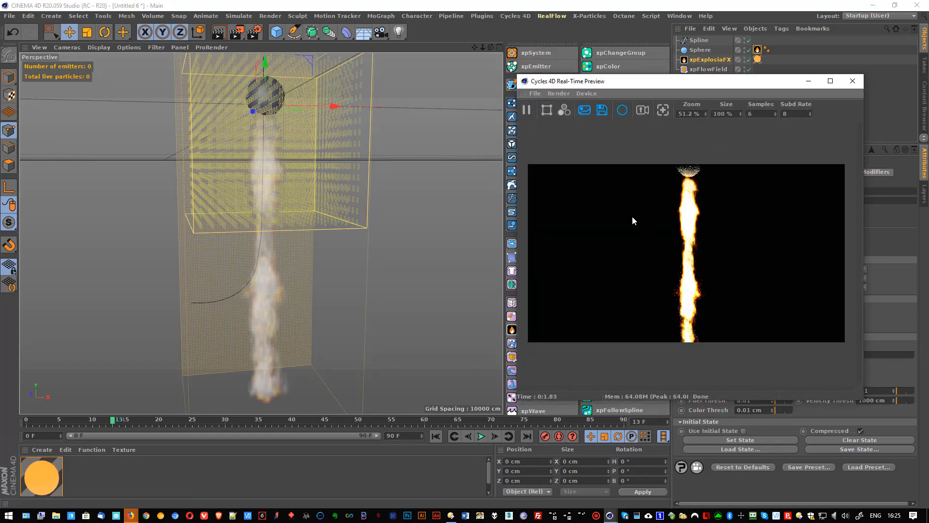
drag(654, 85, 555, 76)
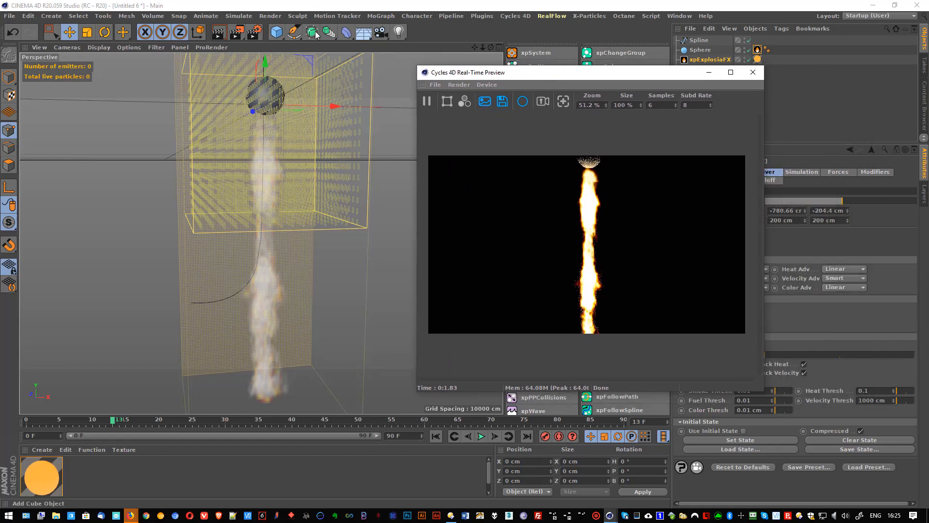
Set the render output to a portrait size of 720 x 1280 pixels and close the render settings.
click(254, 32)
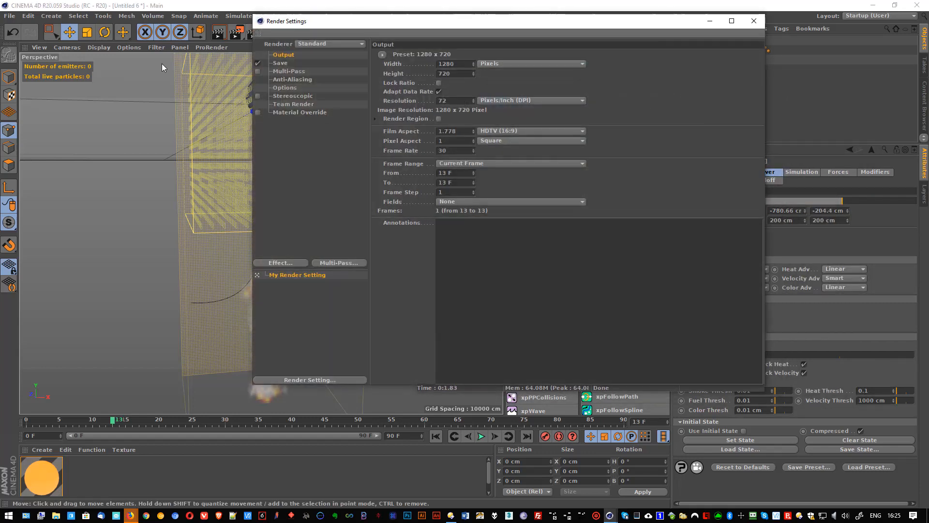
double_click(458, 63)
text(720)
key(Return)
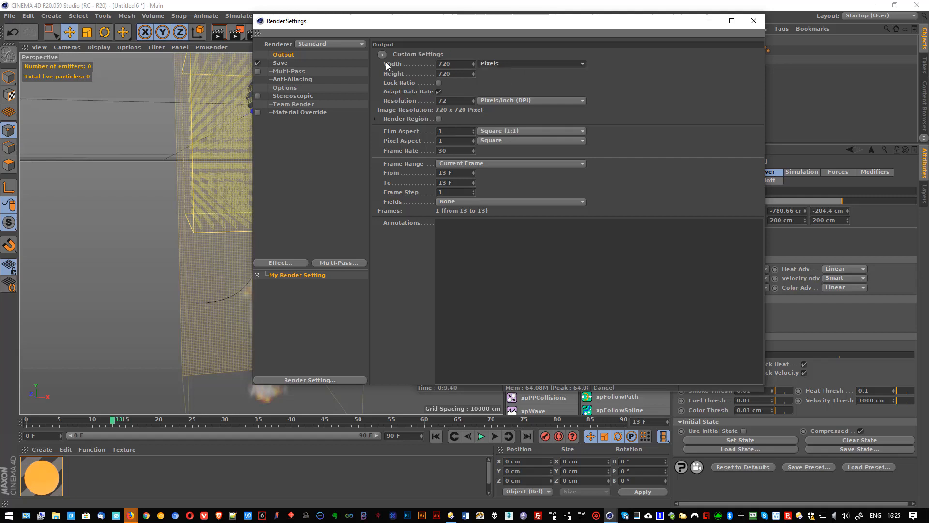
double_click(445, 74)
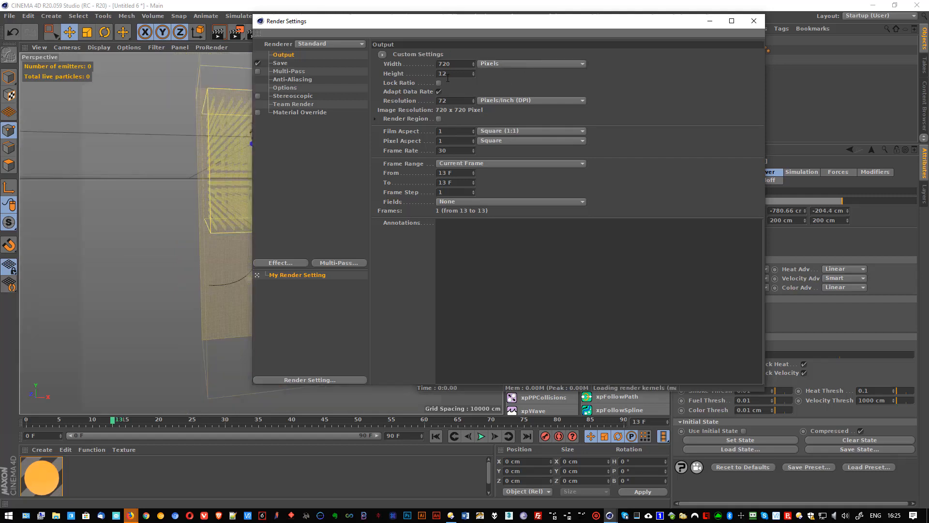
text(1280)
key(Return)
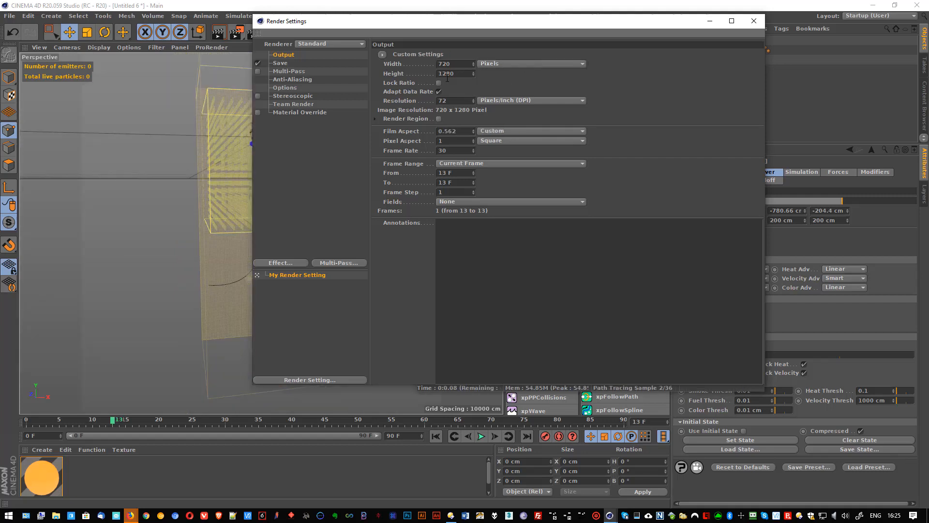
click(753, 21)
Close the Cycles 4D Real-Time Preview and set the xpExplosiaFX voxel size to 10 cm.
scroll(262, 231, up, 5)
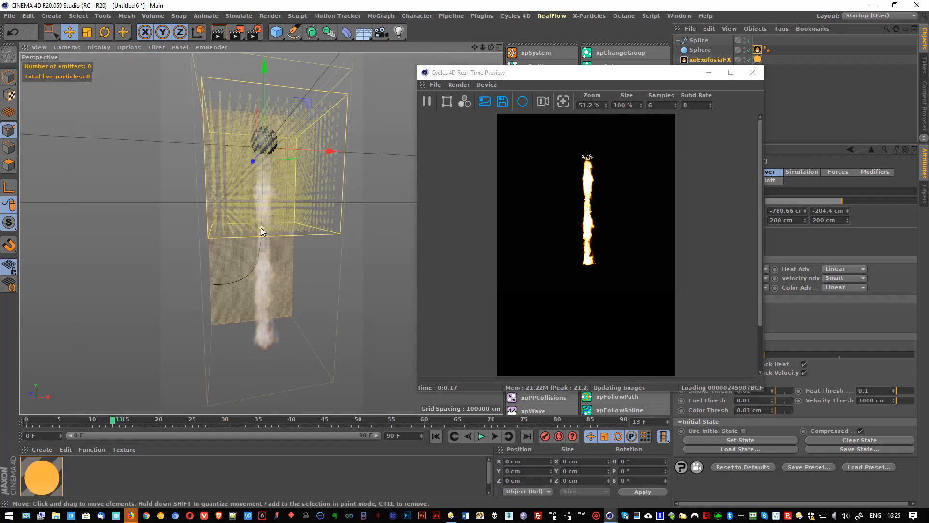
scroll(260, 228, down, 3)
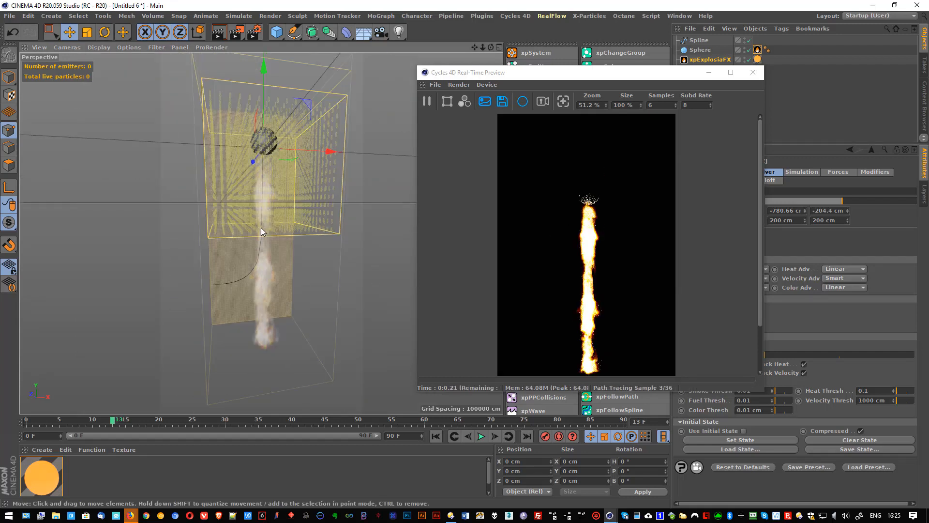
alt+middle_drag(266, 235, 262, 231)
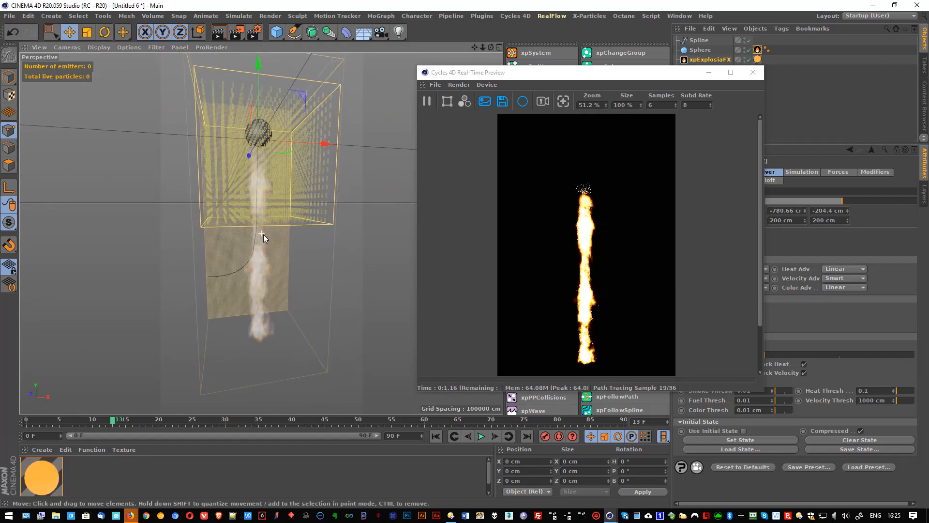
click(753, 73)
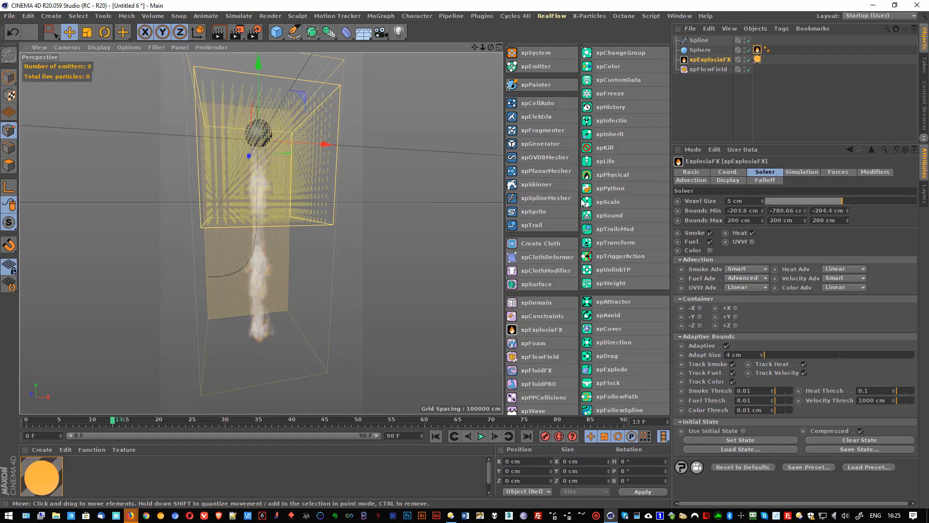
click(839, 200)
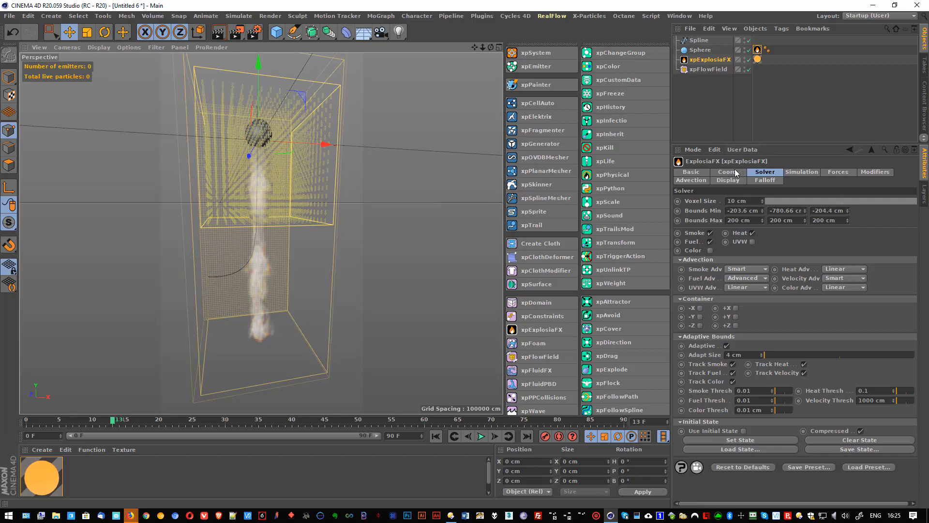
Set the xpFlowField's Flow to Along Spline using the Spline object, with Strength at 1000 %.
click(708, 69)
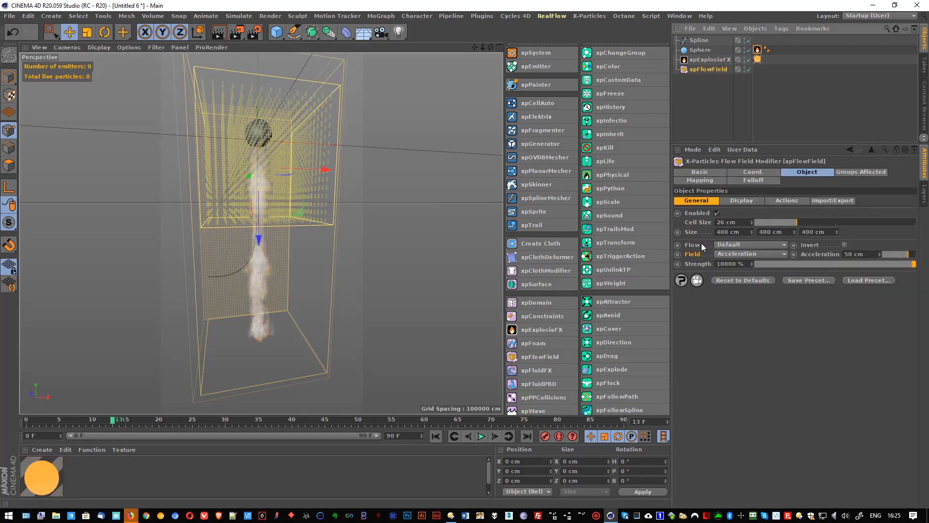
click(745, 245)
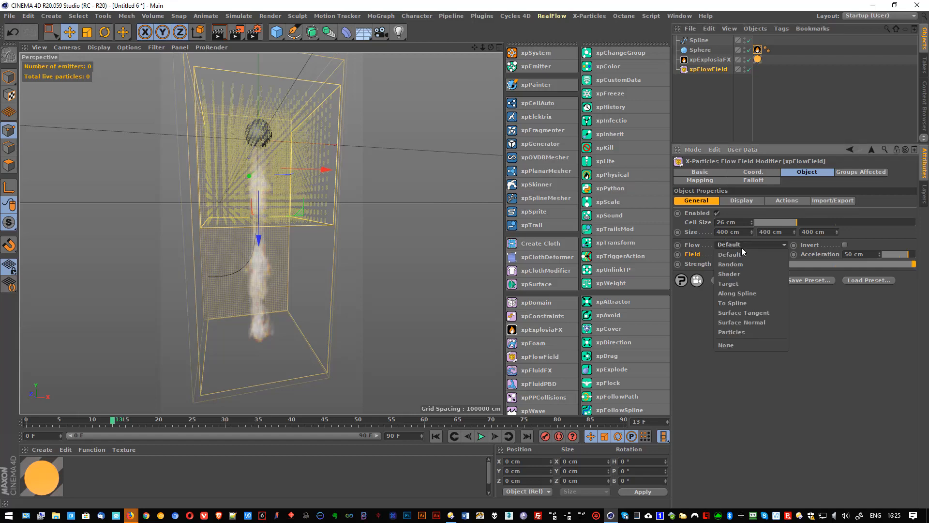
click(744, 293)
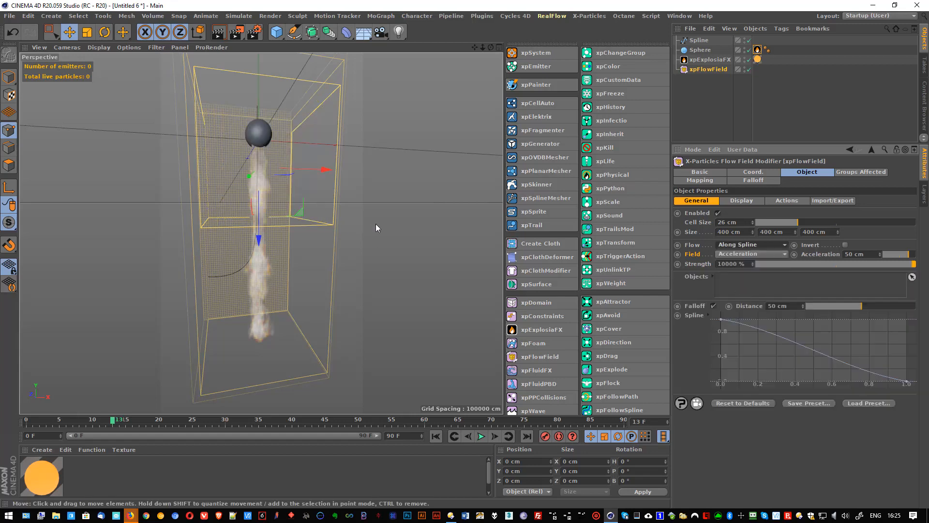
click(698, 42)
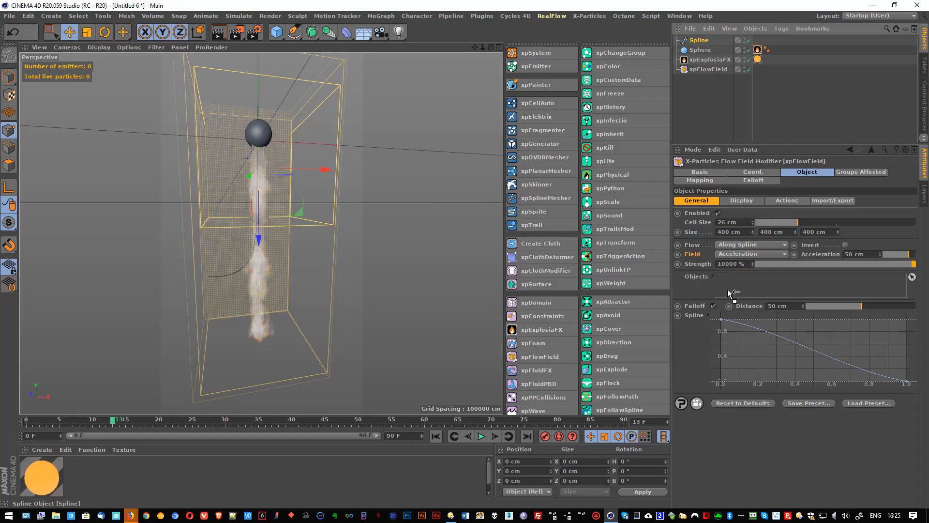
drag(730, 293, 730, 264)
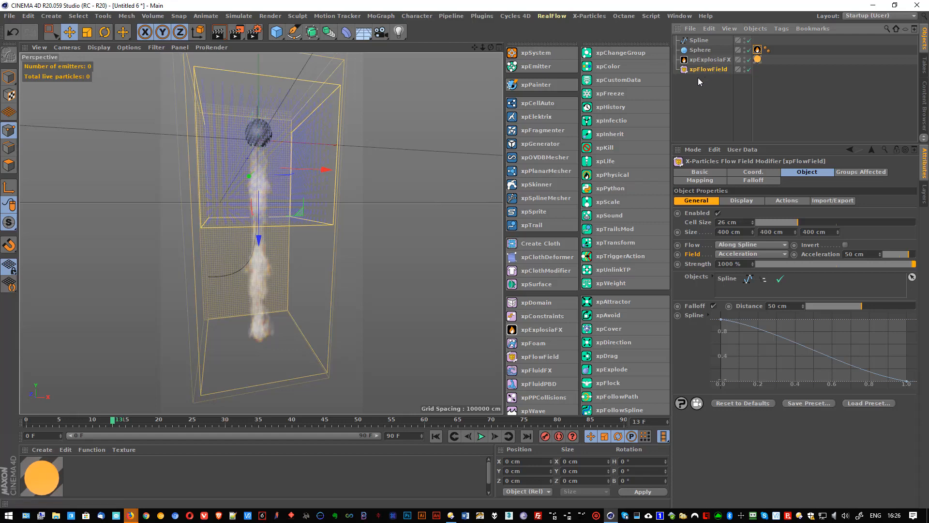
Resize the flow field to 400 x 263 x 875 cm and lower it so that it encloses the whole curved spline.
drag(796, 234, 790, 266)
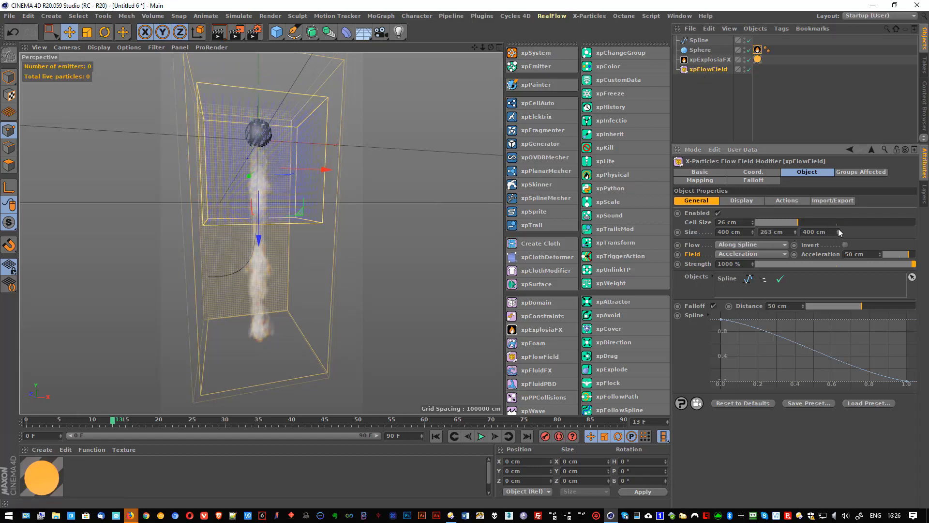
drag(838, 231, 831, 250)
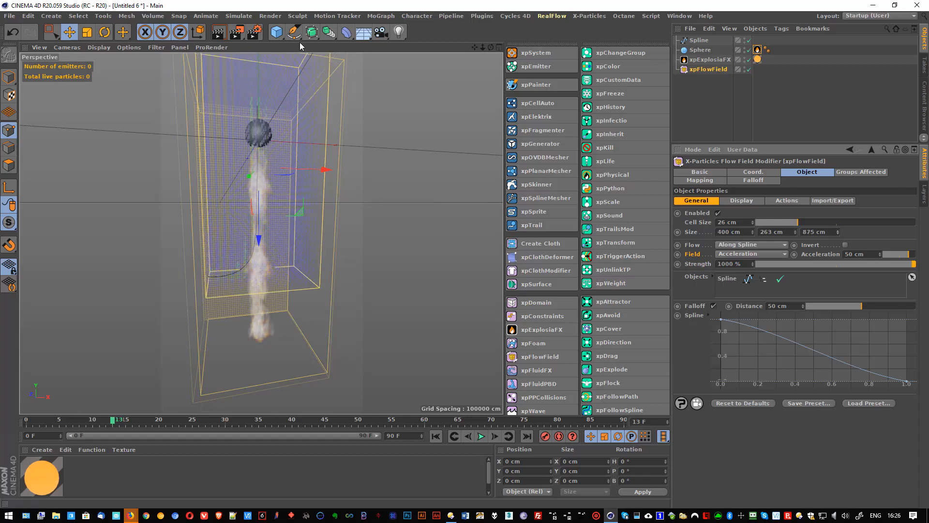
drag(257, 216, 267, 262)
alt+drag(287, 219, 500, 146)
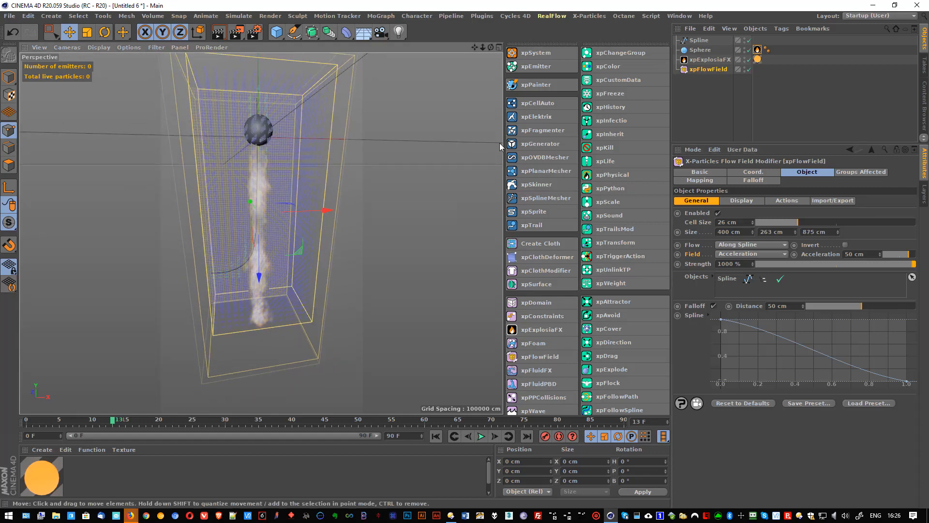
Replay the simulation from the first frame to about frame 66 to check how the fire follows the spline.
click(435, 436)
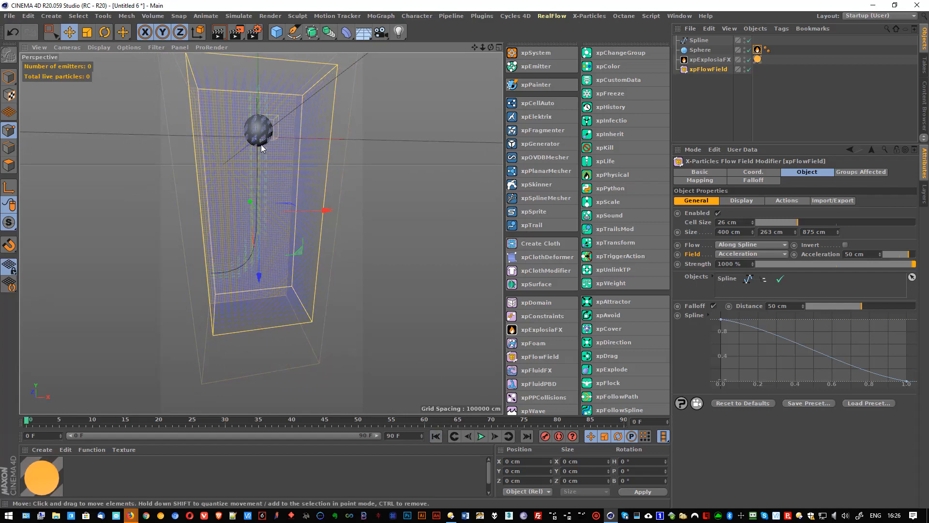
scroll(263, 165, up, 5)
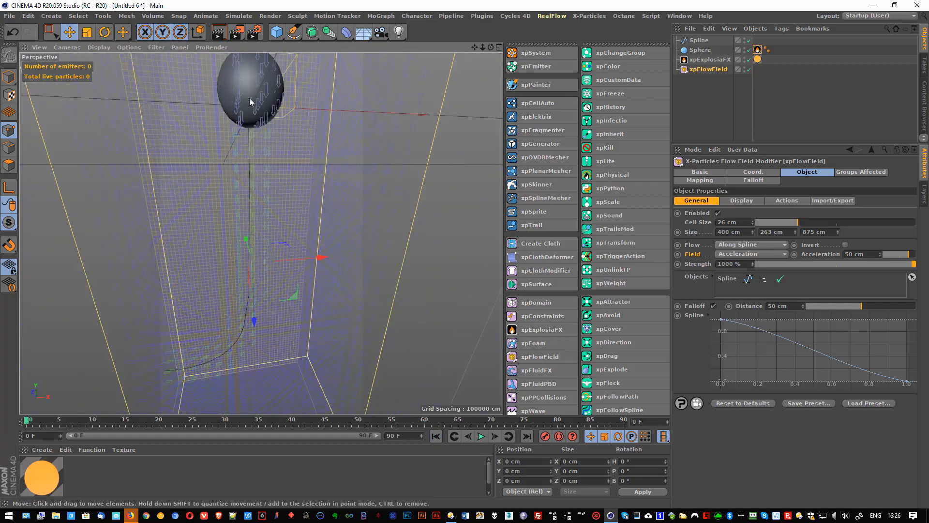
alt+drag(250, 209, 256, 160)
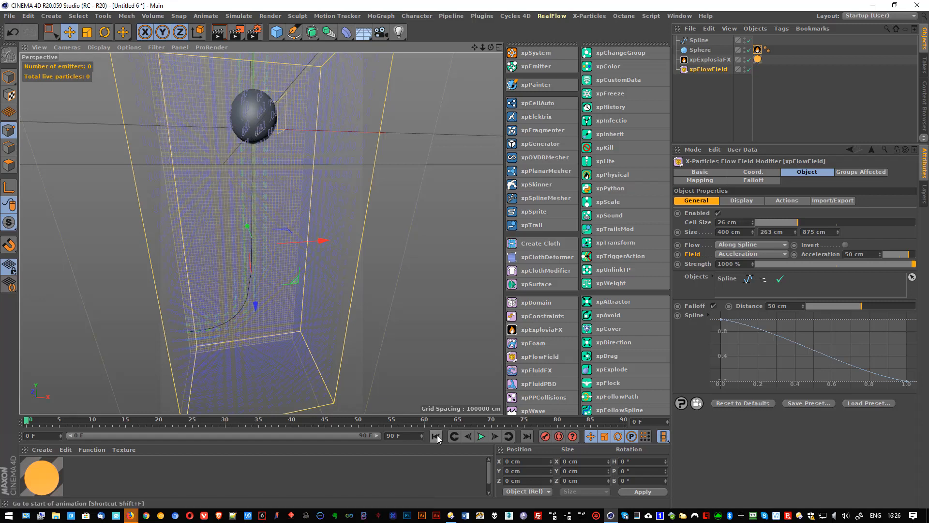
click(482, 436)
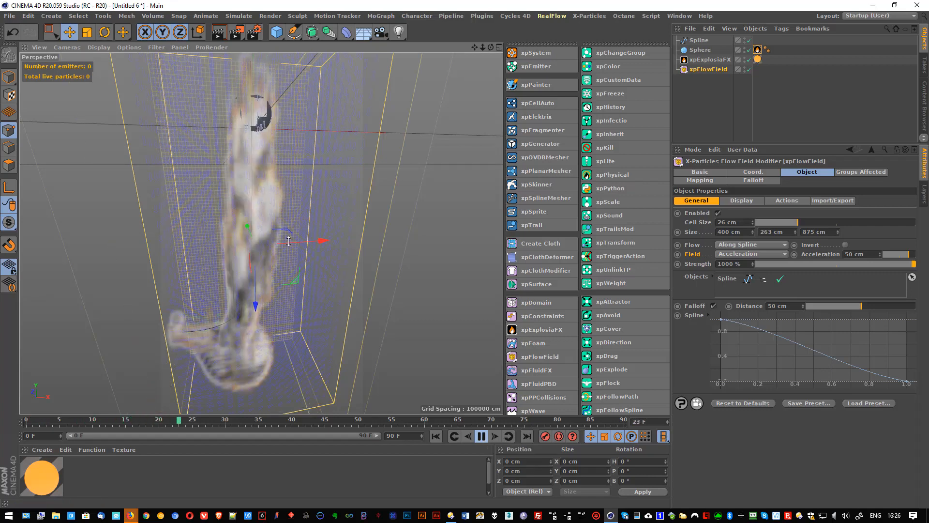
click(482, 437)
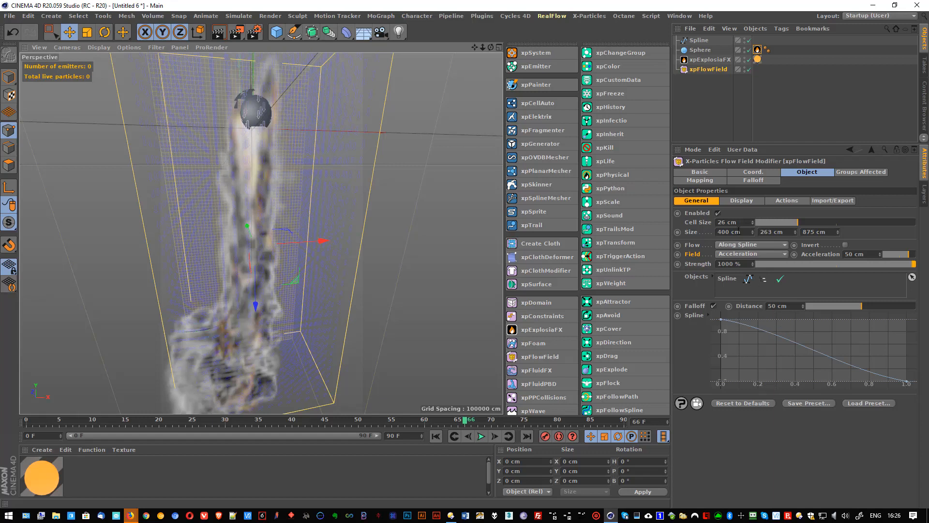
Change the flow field's Field type to Velocity and replay the simulation from the first frame to about frame 41.
click(733, 254)
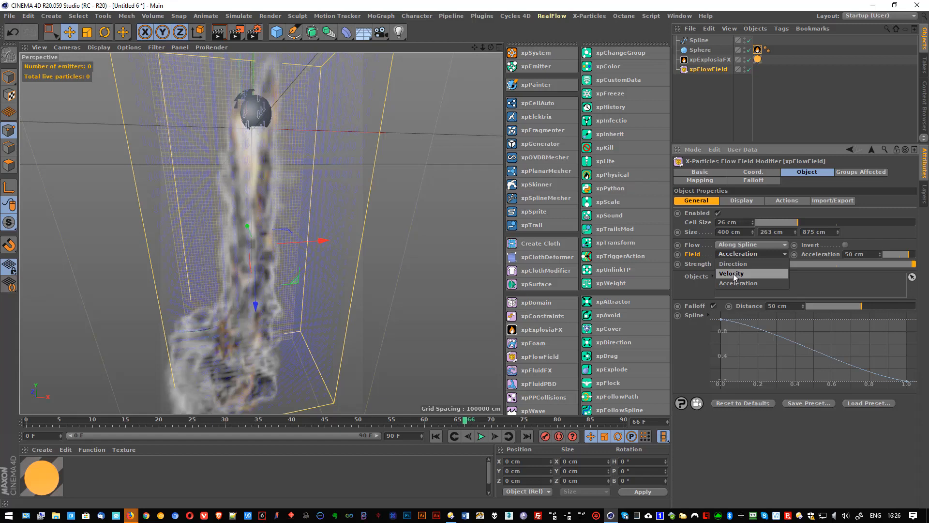
click(735, 274)
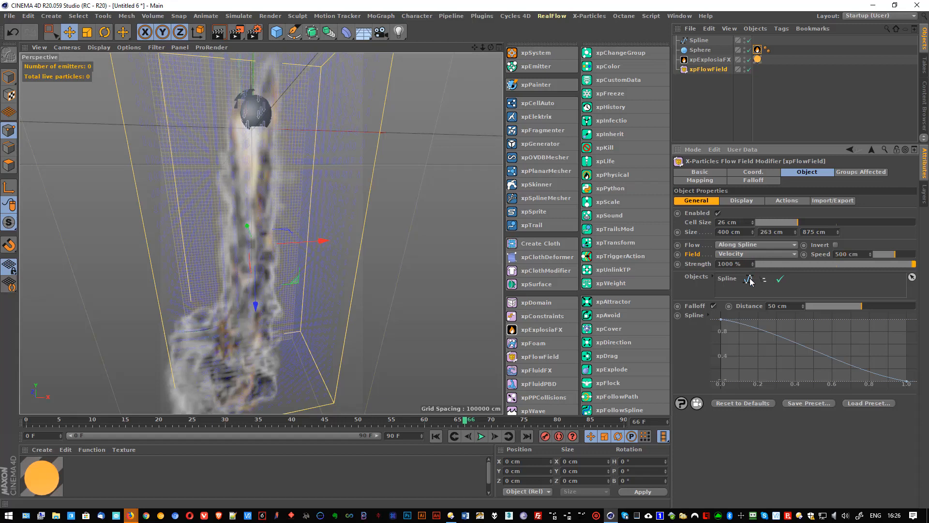
click(435, 436)
click(481, 436)
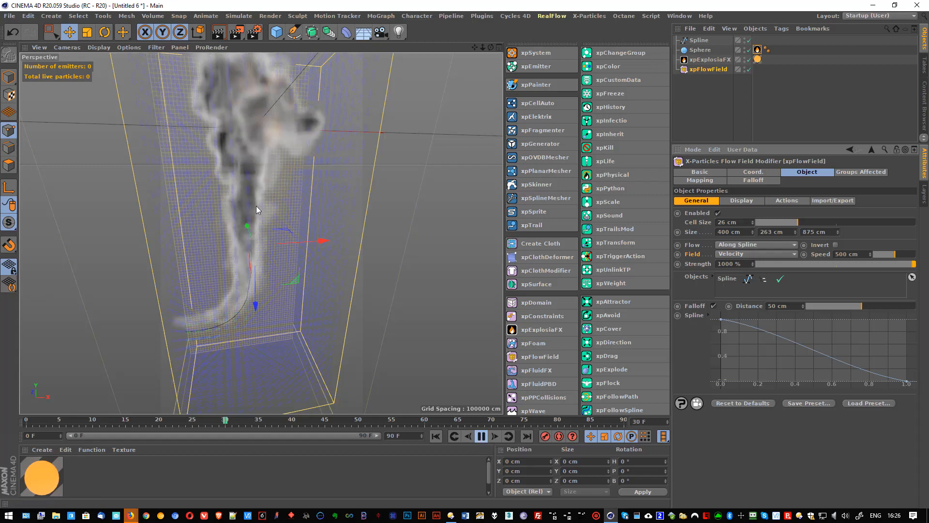
scroll(256, 193, down, 5)
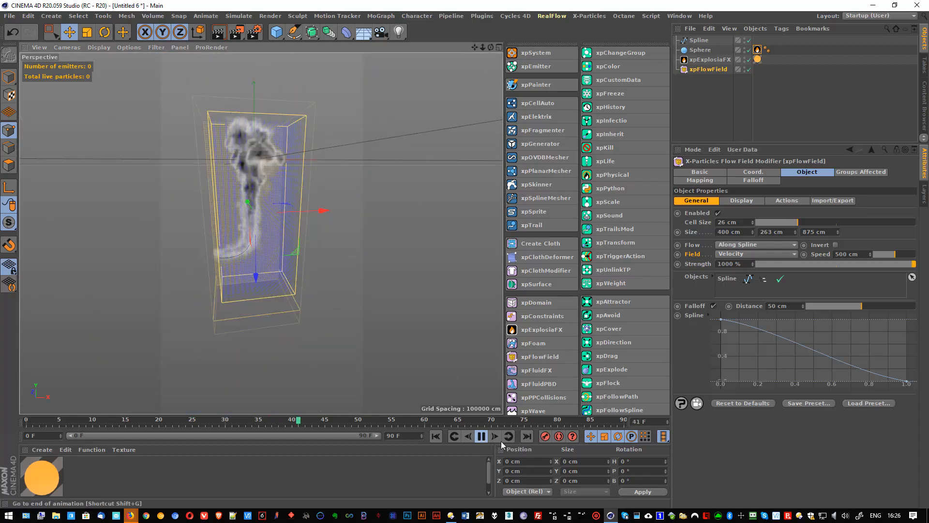
Increase the flow field's falloff Distance to 100 cm and replay the simulation from the first frame.
click(435, 435)
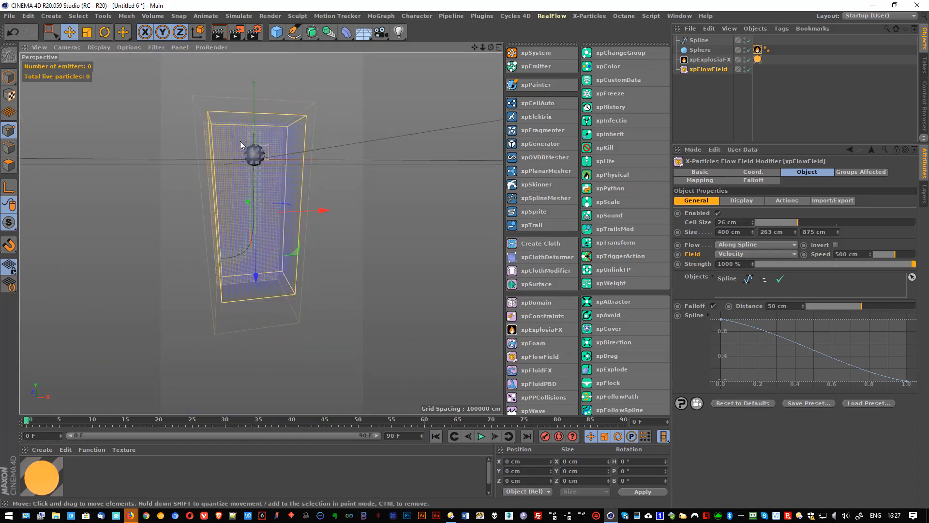
scroll(251, 146, up, 5)
scroll(249, 145, down, 3)
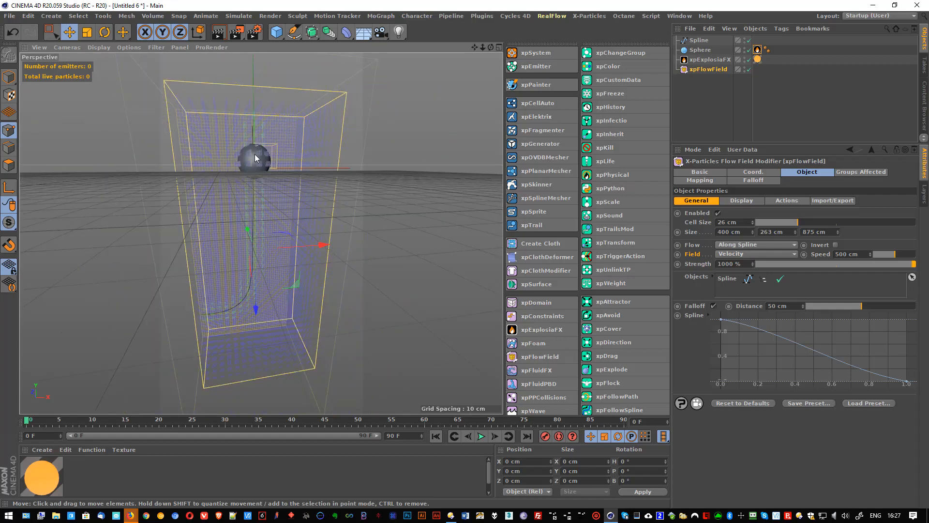
scroll(247, 215, up, 5)
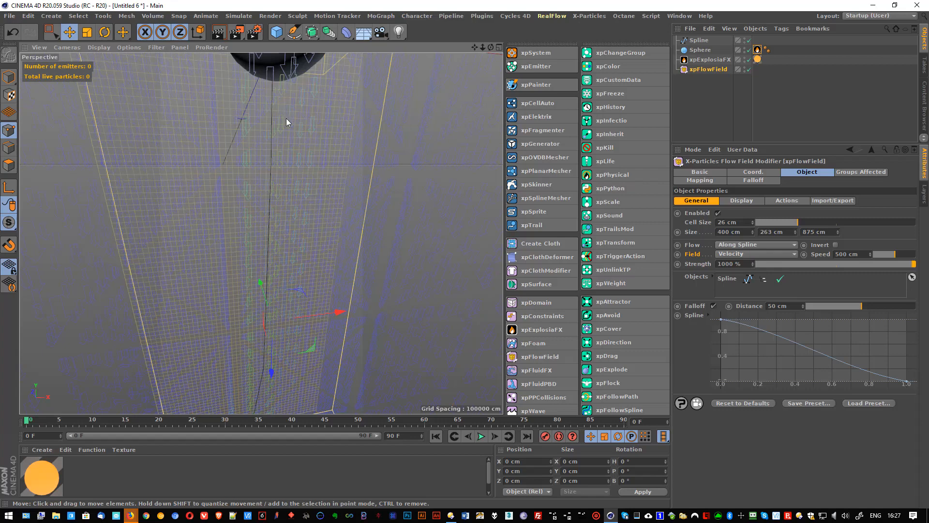
scroll(286, 72, down, 2)
scroll(284, 104, down, 4)
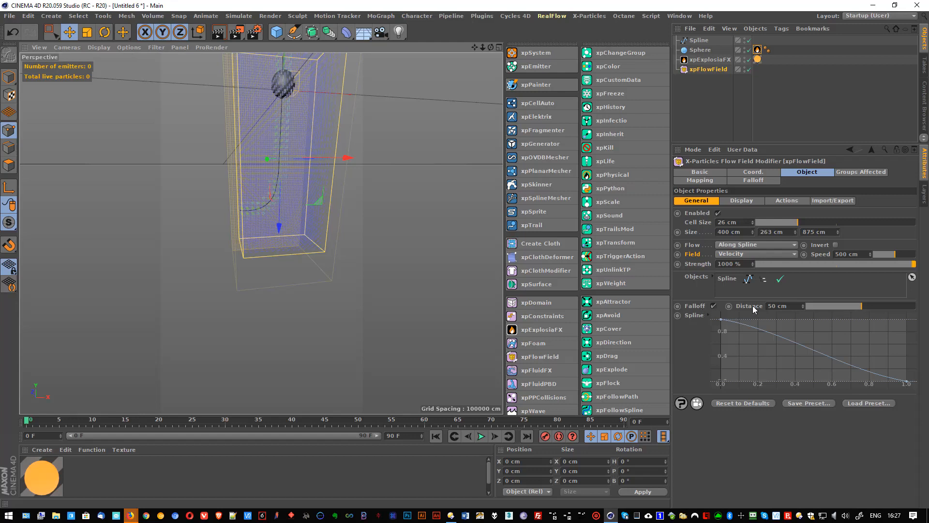
drag(866, 309, 904, 308)
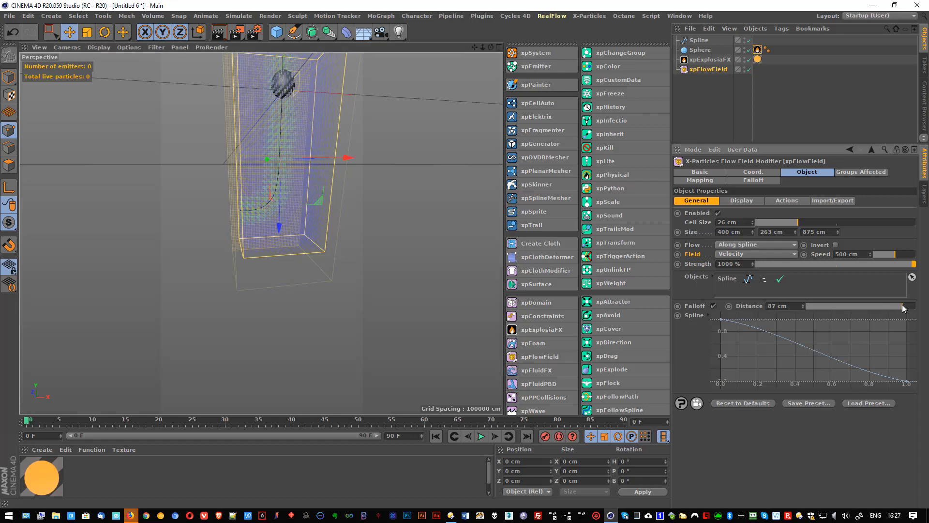
scroll(288, 204, up, 6)
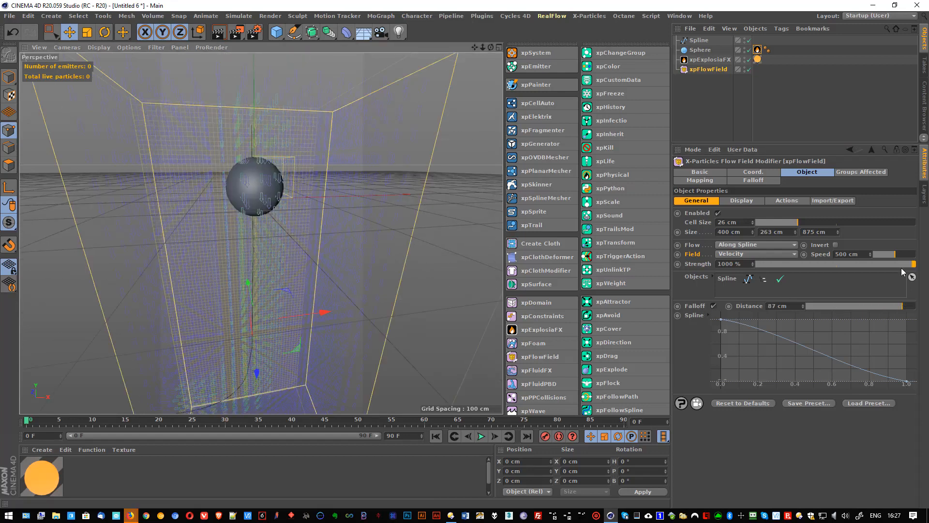
mouse_move(898, 310)
mouse_down()
mouse_move(810, 309)
mouse_move(916, 309)
mouse_up()
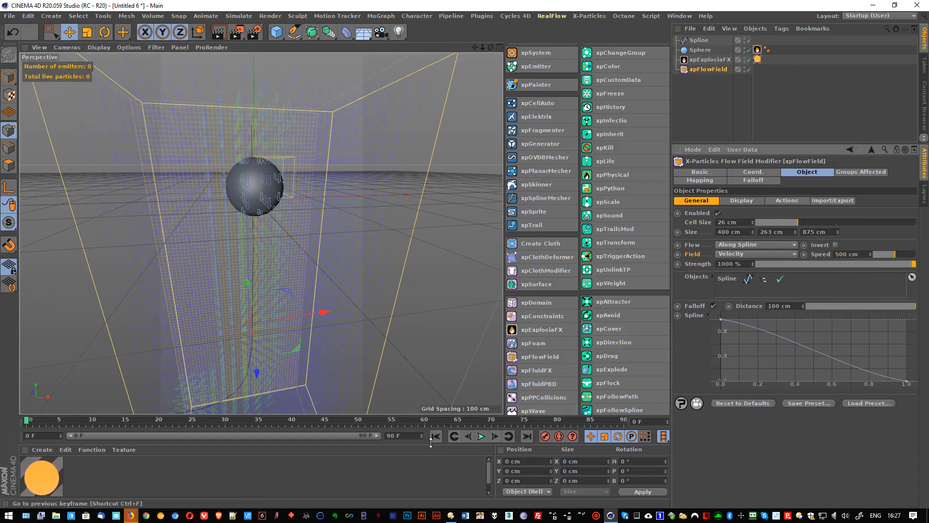
click(485, 435)
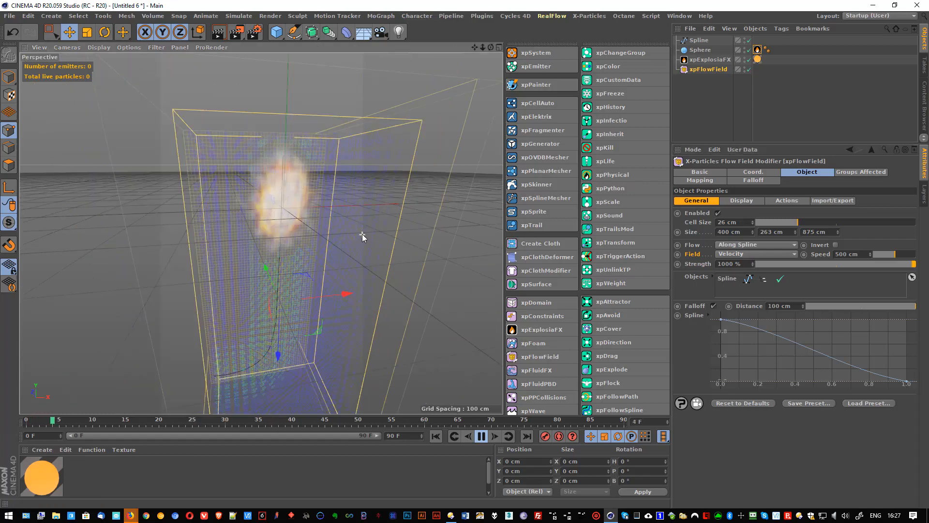
scroll(362, 234, down, 5)
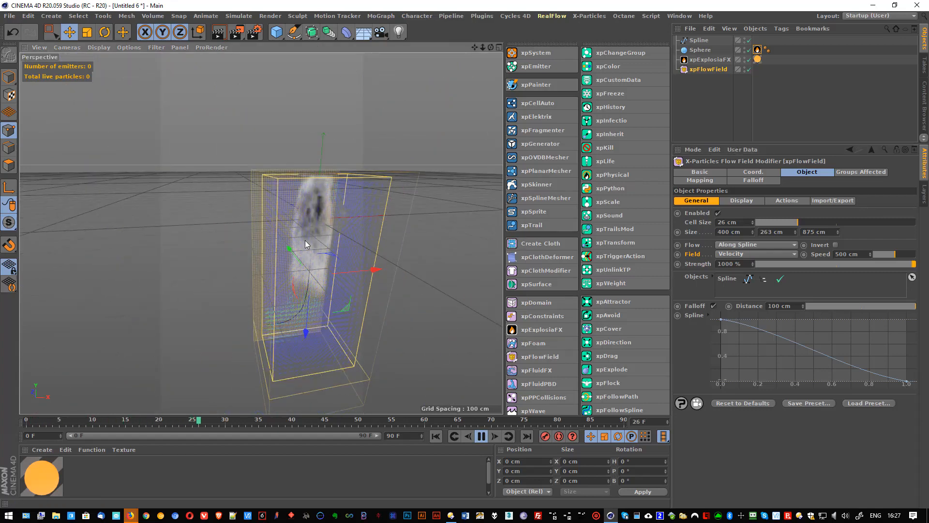
Set the ExplosiaFX object's display to Fuel and replay the simulation from the first frame to about frame 15.
click(710, 60)
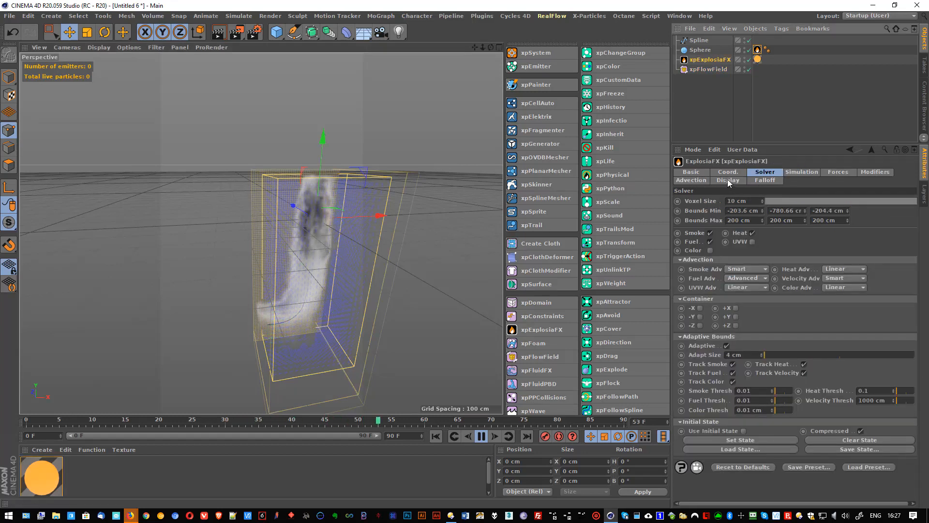
click(727, 180)
click(764, 200)
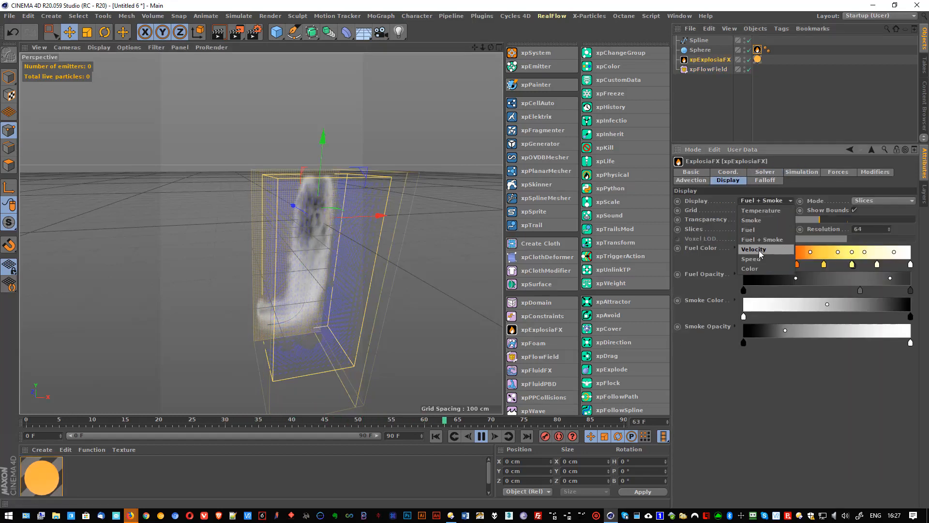
click(759, 229)
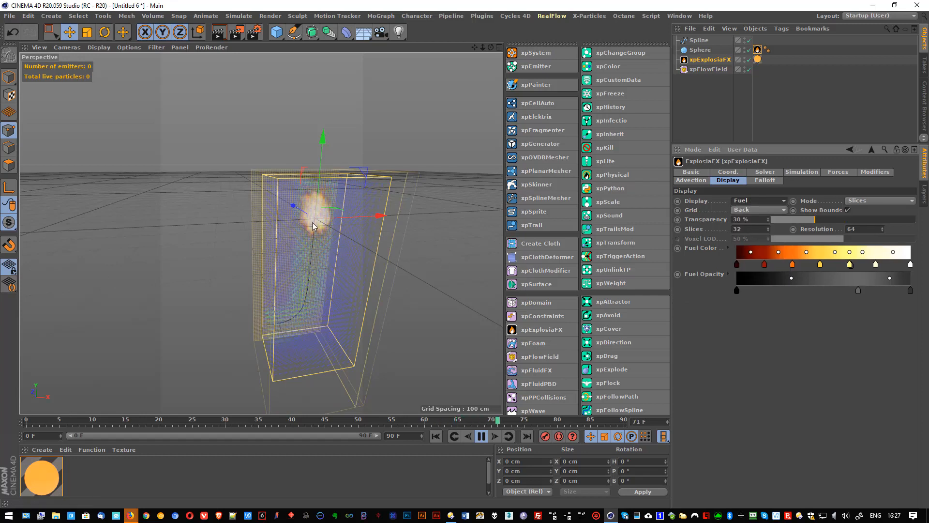
click(481, 436)
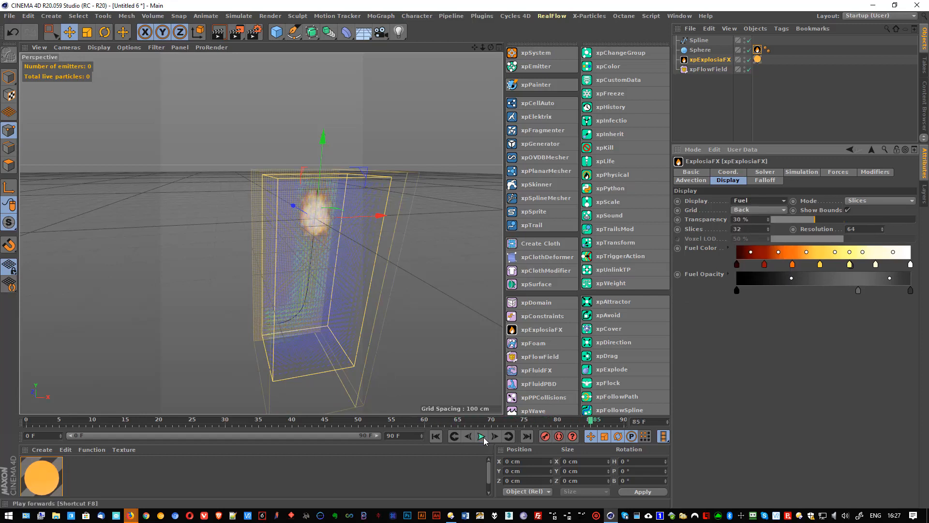
click(435, 436)
click(481, 437)
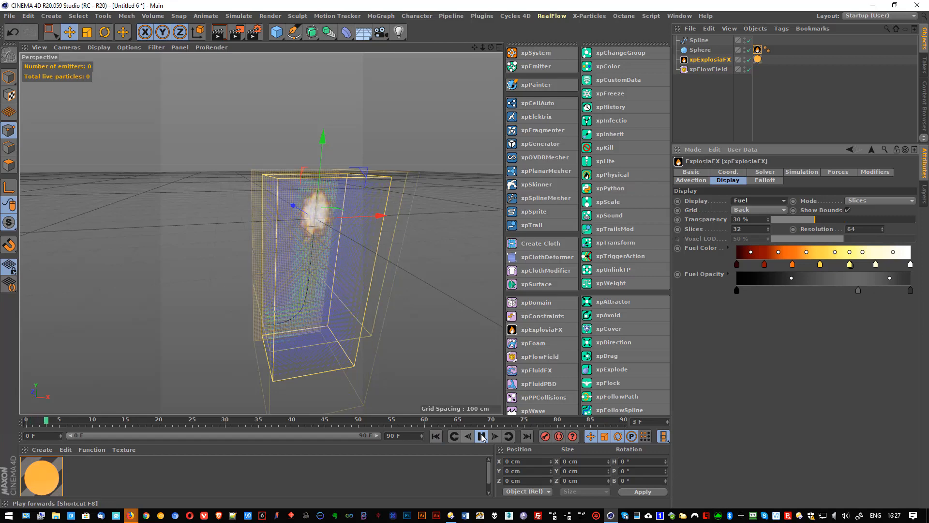
click(482, 437)
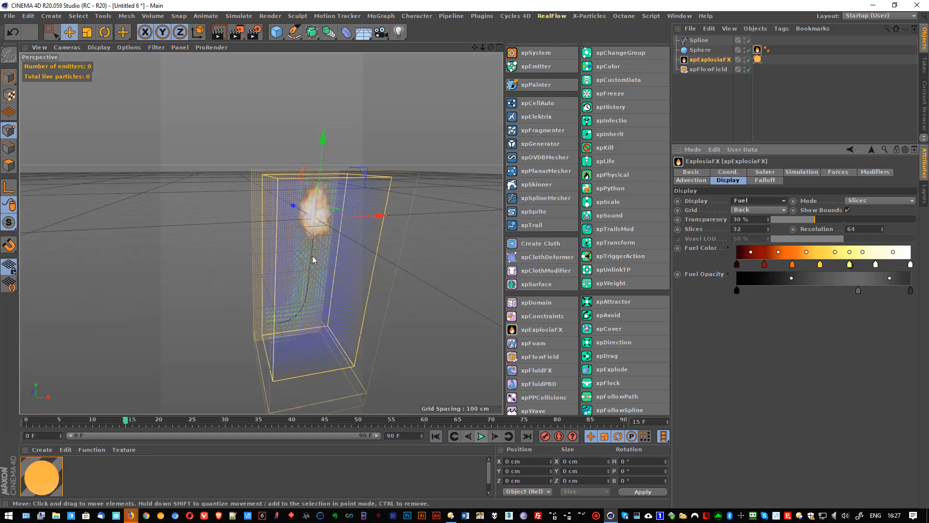
Set Fuel to 100 % in the sphere's ExplosiaFX source tag and replay the simulation from the first frame to about frame 10.
alt+drag(312, 256, 238, 234)
scroll(314, 237, up, 5)
scroll(315, 257, down, 4)
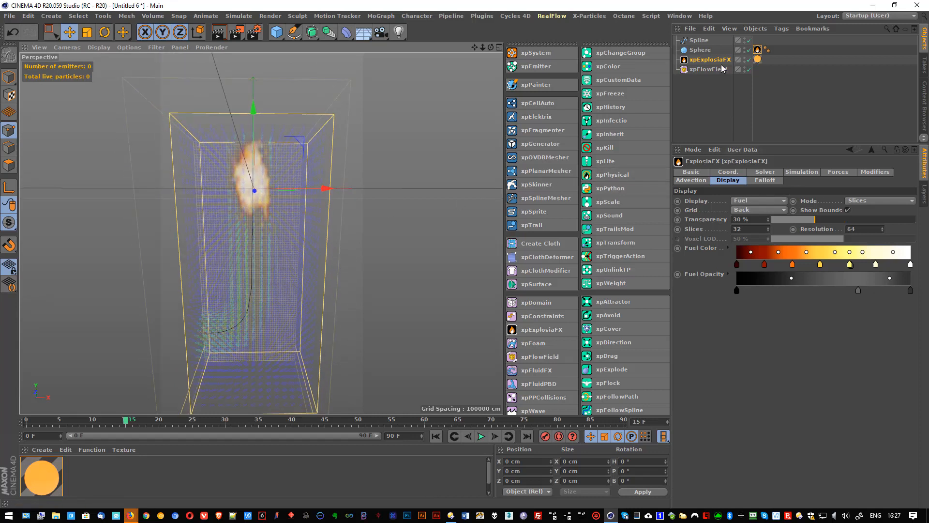
click(757, 49)
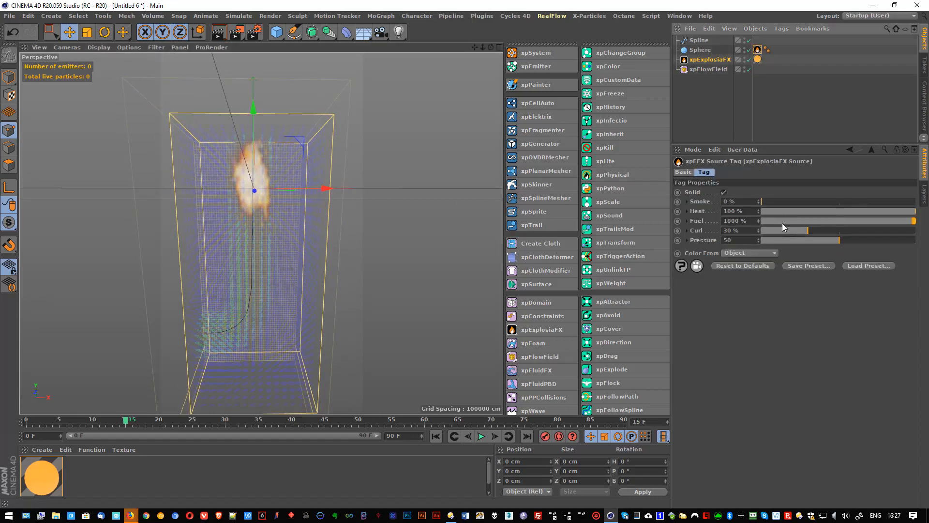
key(BackSpace)
key(Return)
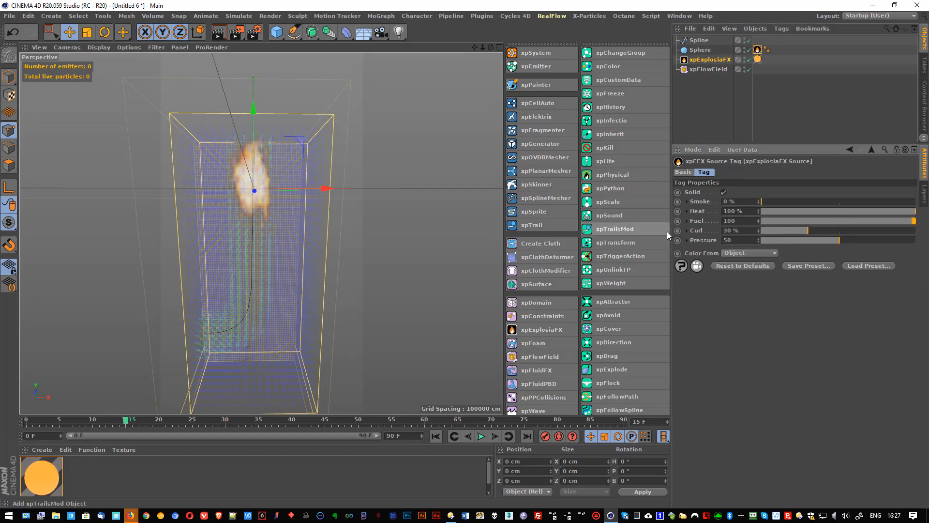
click(436, 436)
click(481, 436)
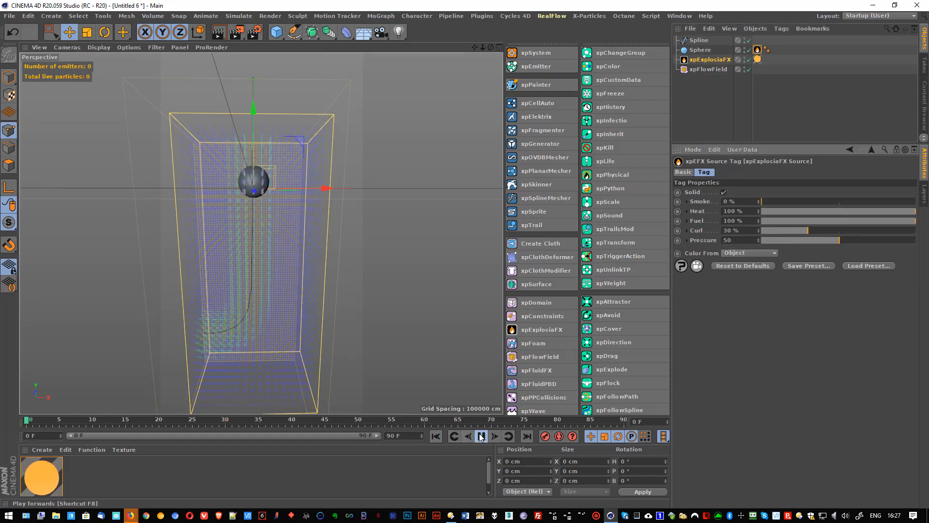
click(481, 436)
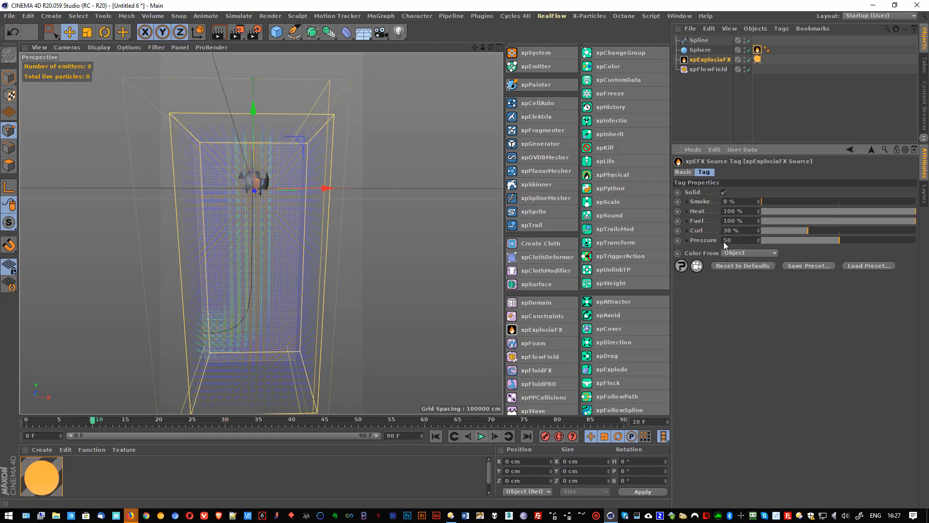
Raise the source tag's Fuel to 10000 % and replay the simulation from the first frame to about frame 54.
click(721, 220)
text(00)
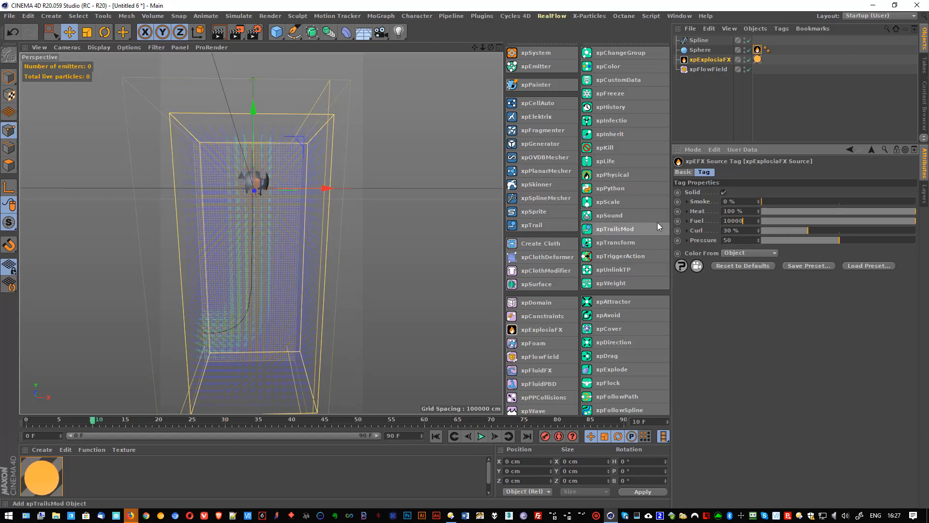
key(Return)
click(435, 436)
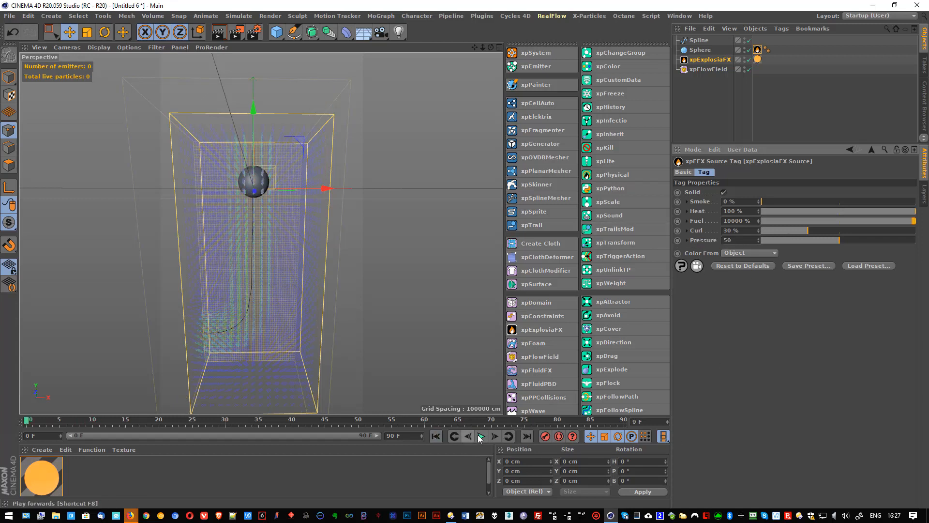
click(481, 436)
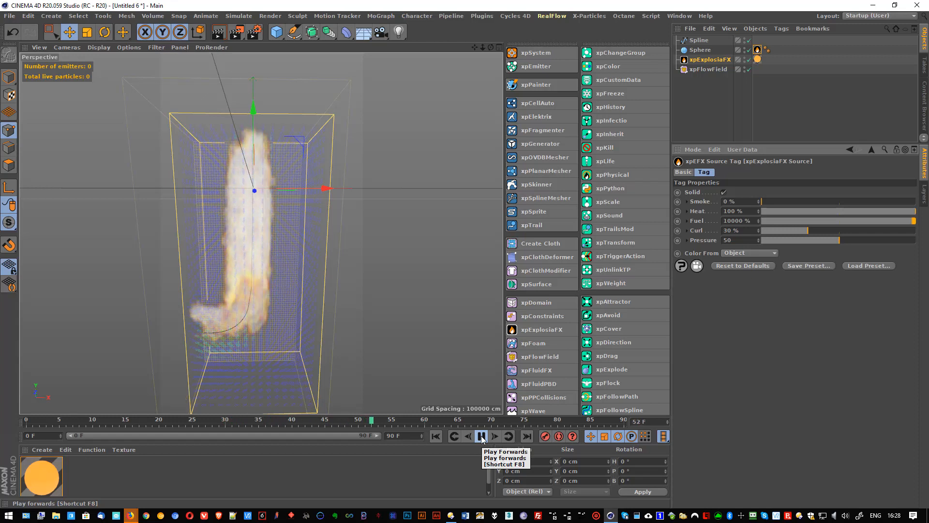
click(481, 436)
Set the flow field's Speed to 10000 cm and replay the simulation from the first frame to about frame 10.
click(708, 69)
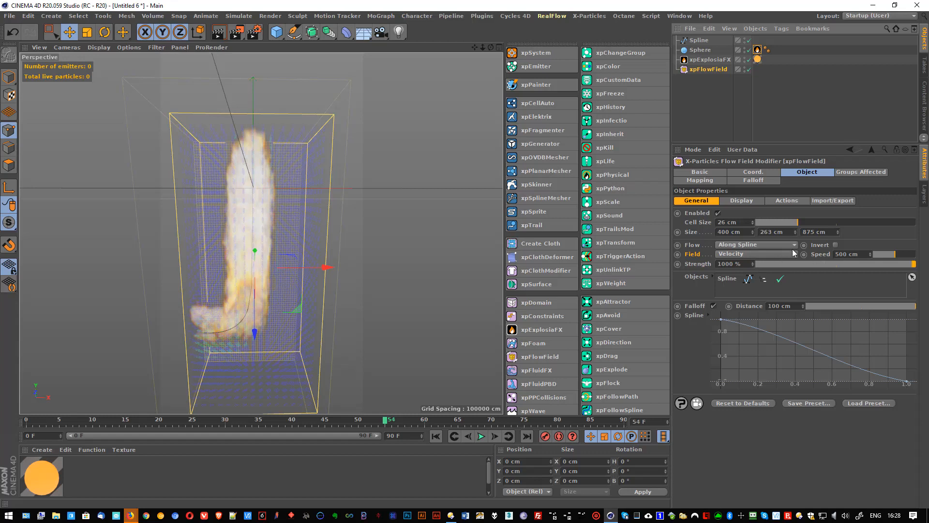
click(866, 253)
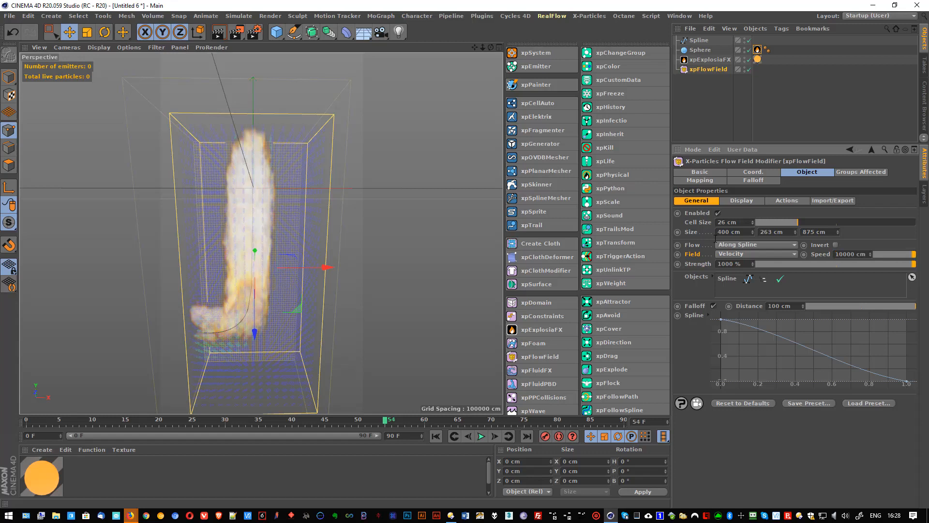
click(436, 436)
click(481, 436)
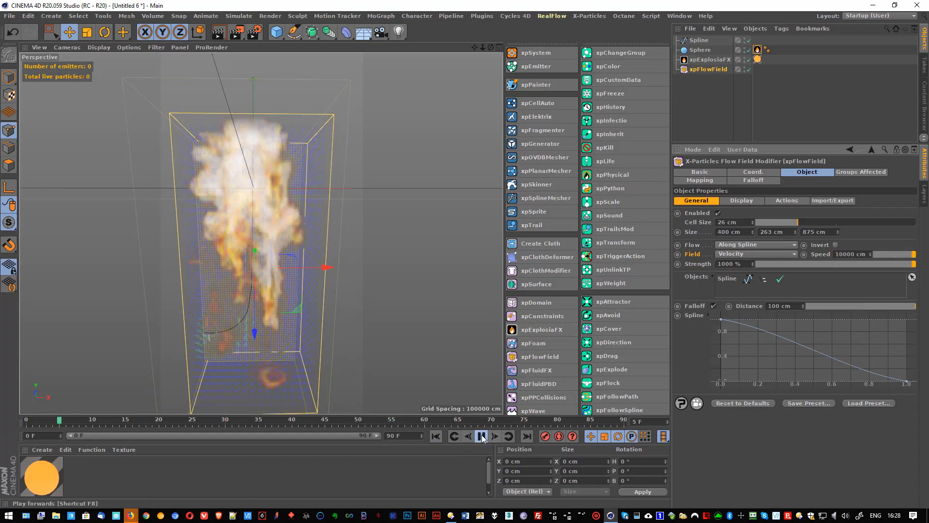
click(482, 436)
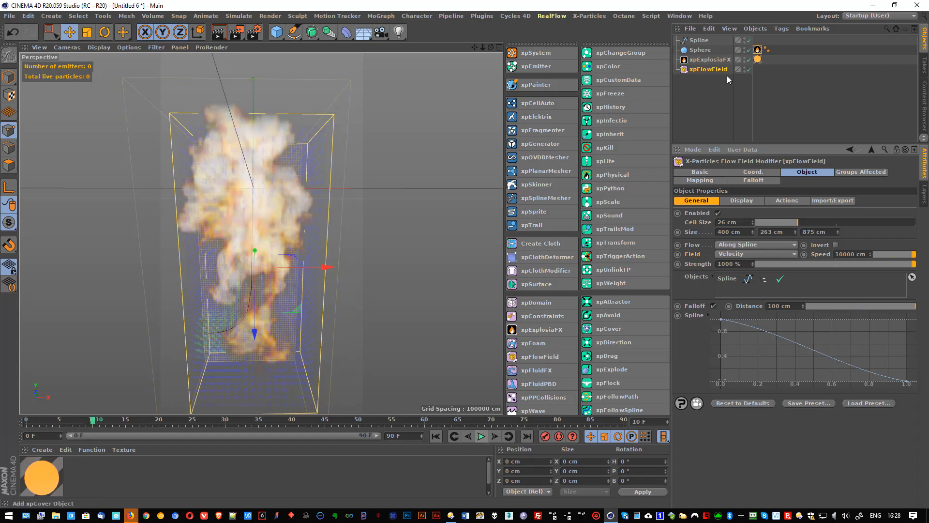
Set Pressure to 0 and Curl to 0 % in the sphere's source tag, and replay from the first frame to about frame 24.
click(757, 49)
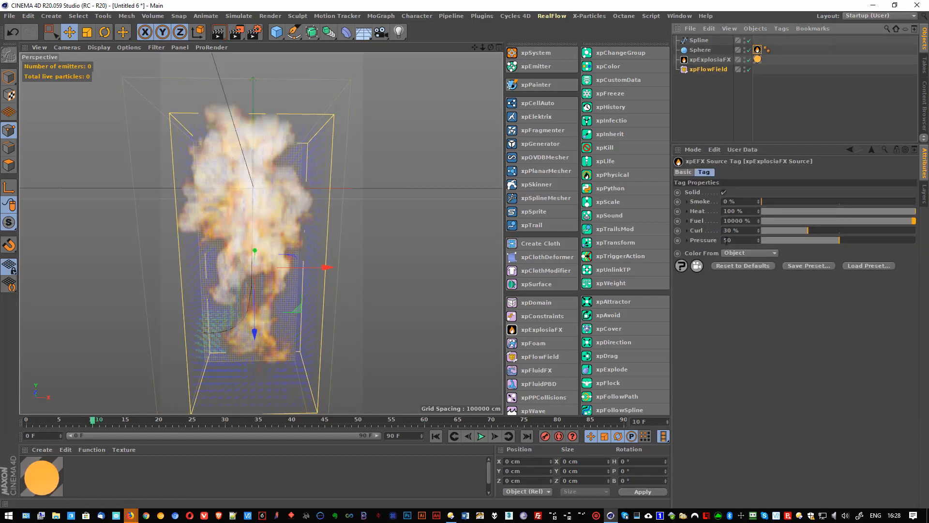
double_click(725, 240)
text(0)
key(Return)
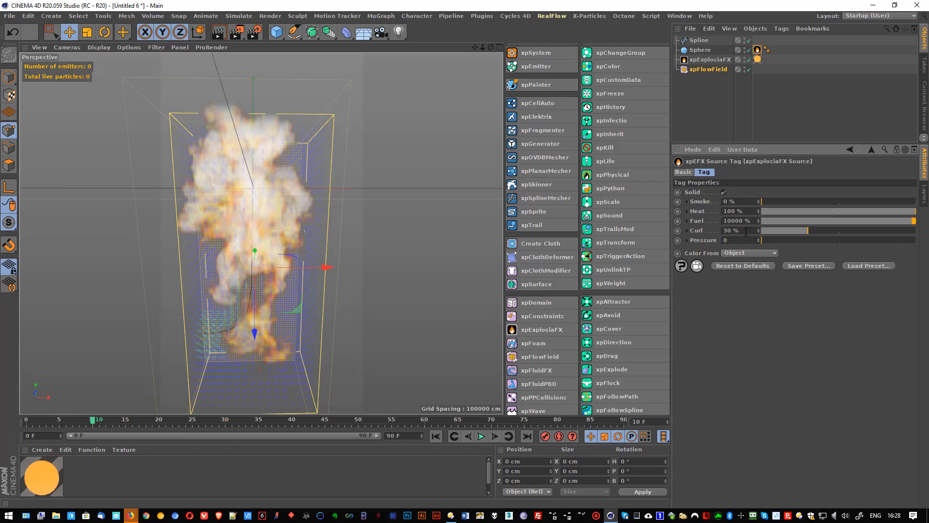
double_click(746, 231)
text(0)
key(Return)
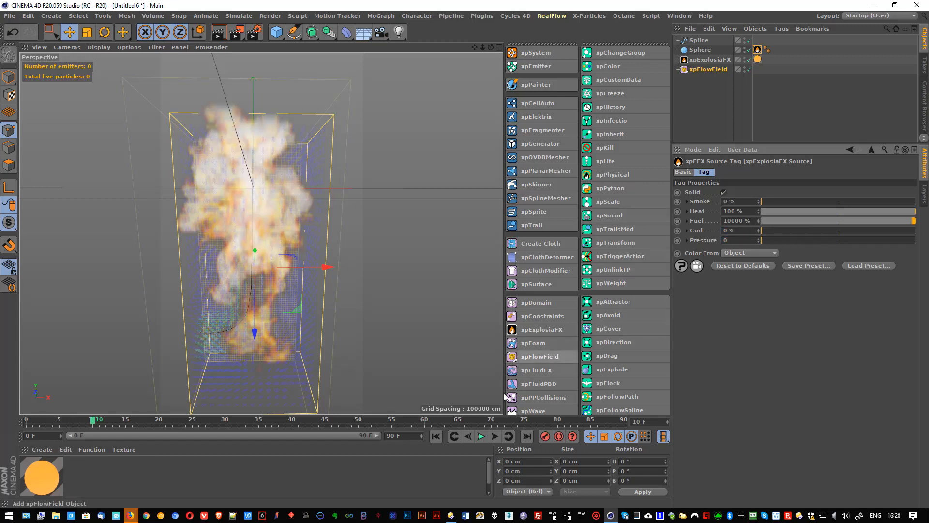
click(435, 436)
click(482, 436)
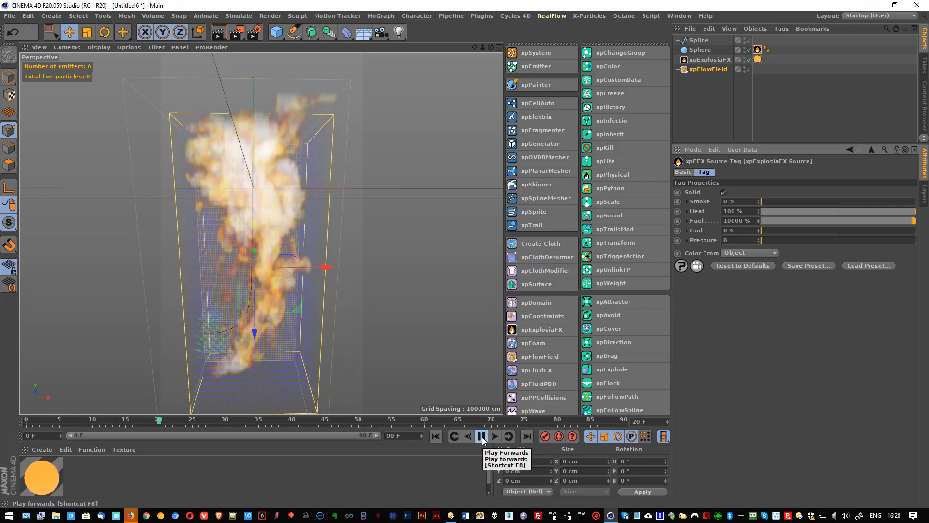
click(482, 437)
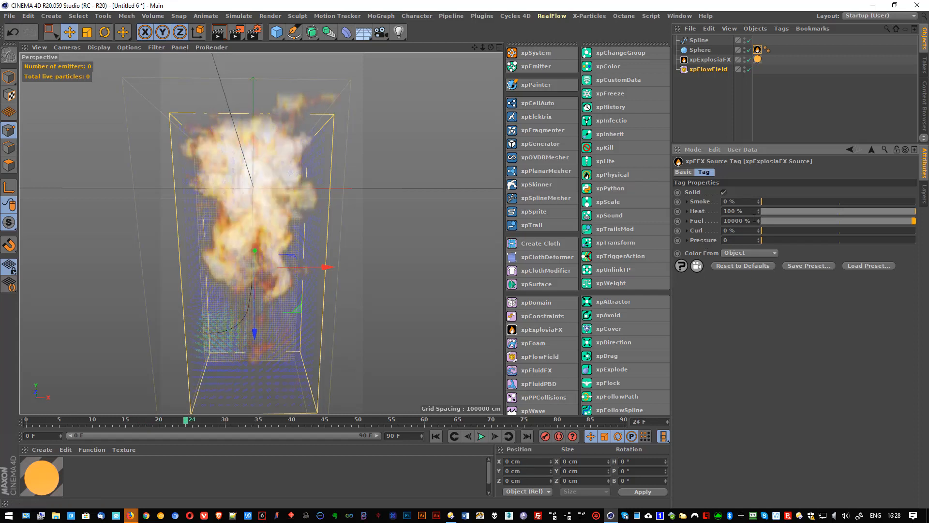
Set the source tag's Fuel to 1000 % and replay the simulation from the first frame to about frame 17.
text(1000)
click(435, 435)
click(482, 437)
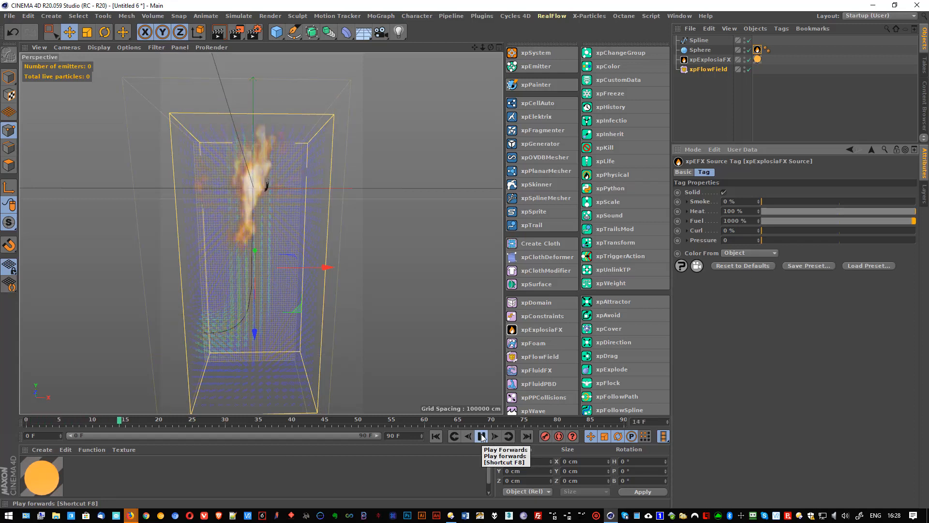
click(482, 436)
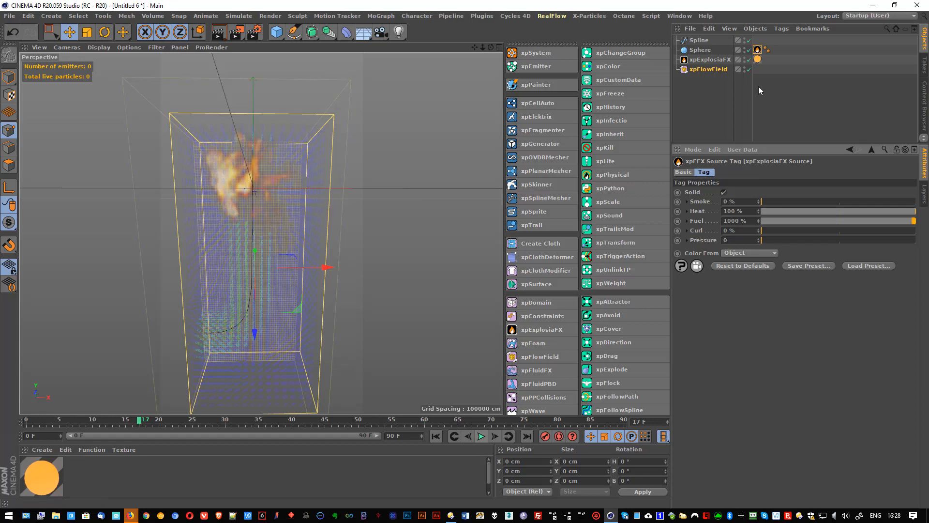
Set the flow field's Speed to 1000 cm and replay the simulation from the first frame to about frame 30.
click(710, 69)
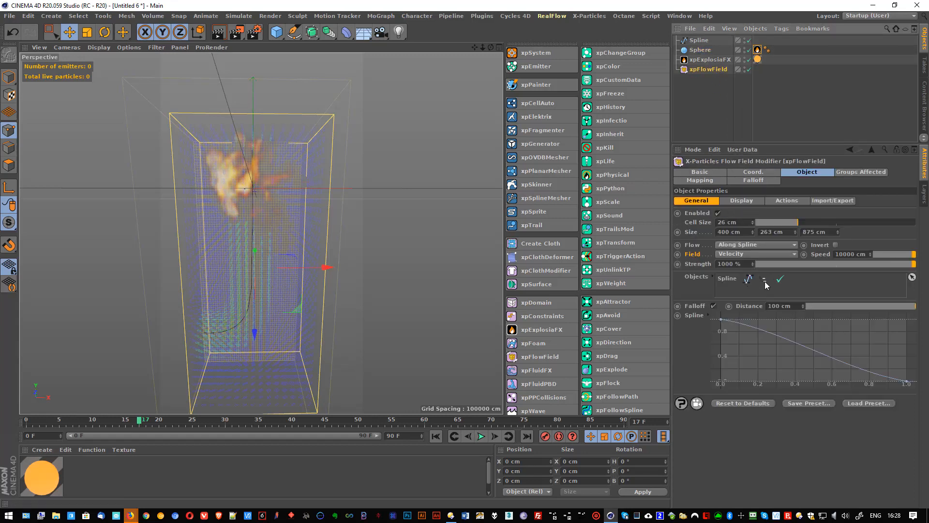
click(851, 253)
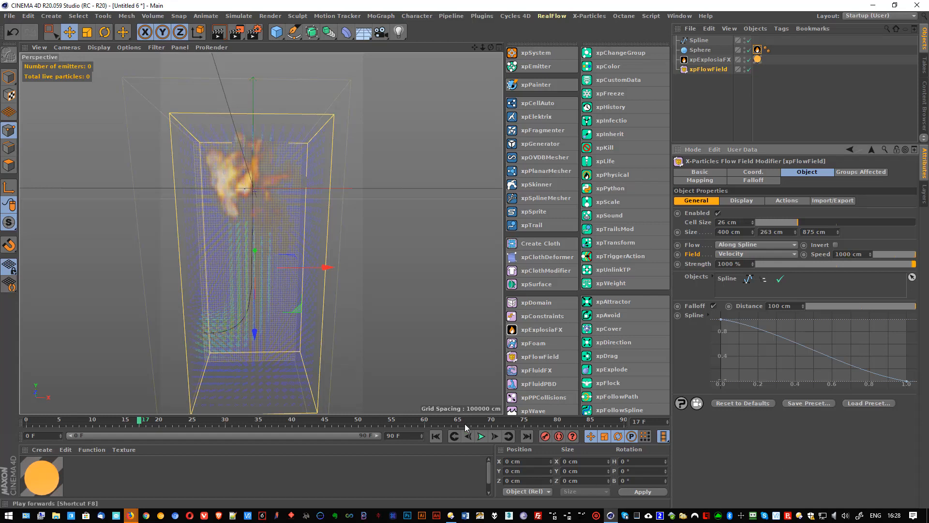
click(435, 436)
click(482, 436)
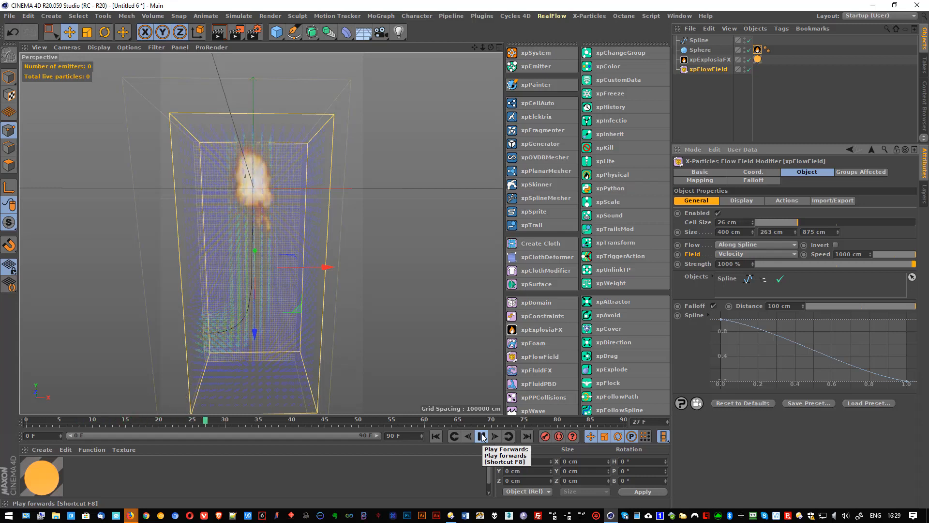
click(482, 436)
Reduce the flow field's Strength to 100 % and replay the simulation from the first frame to about frame 18.
text(100)
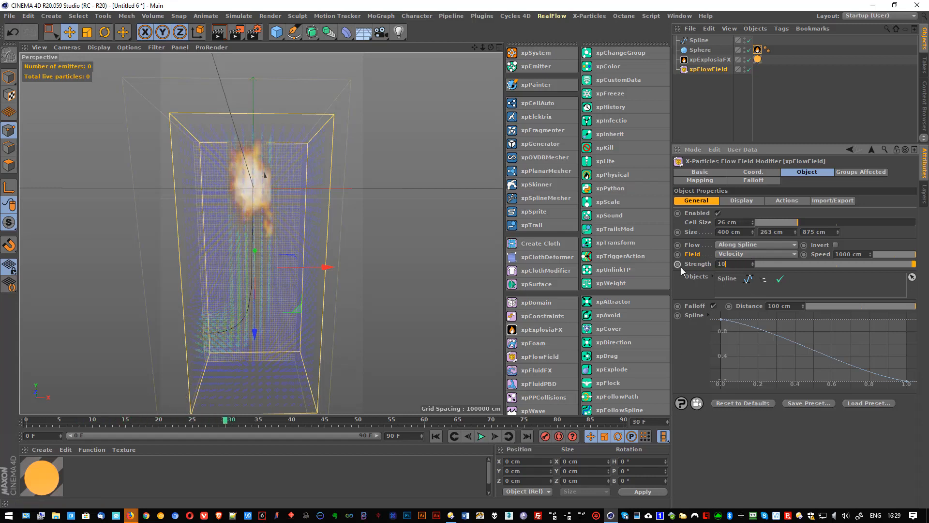
key(Return)
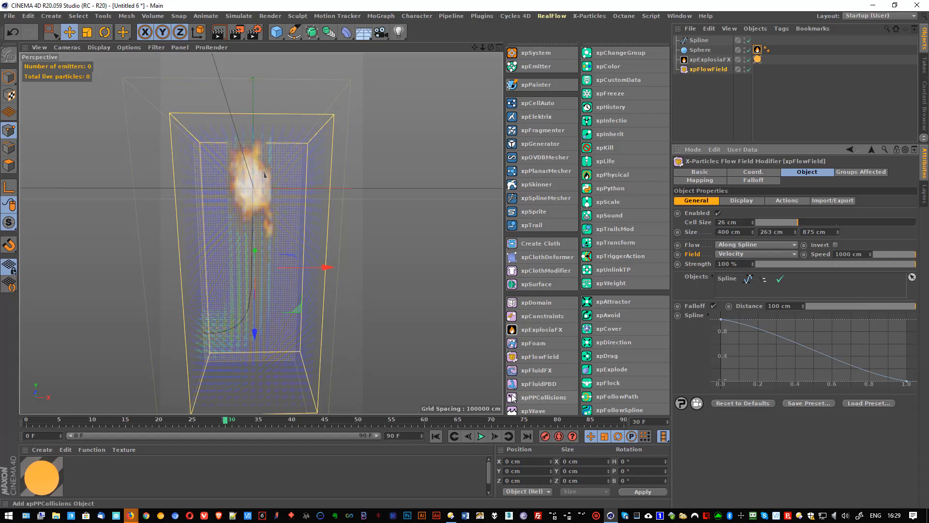
click(436, 436)
click(481, 437)
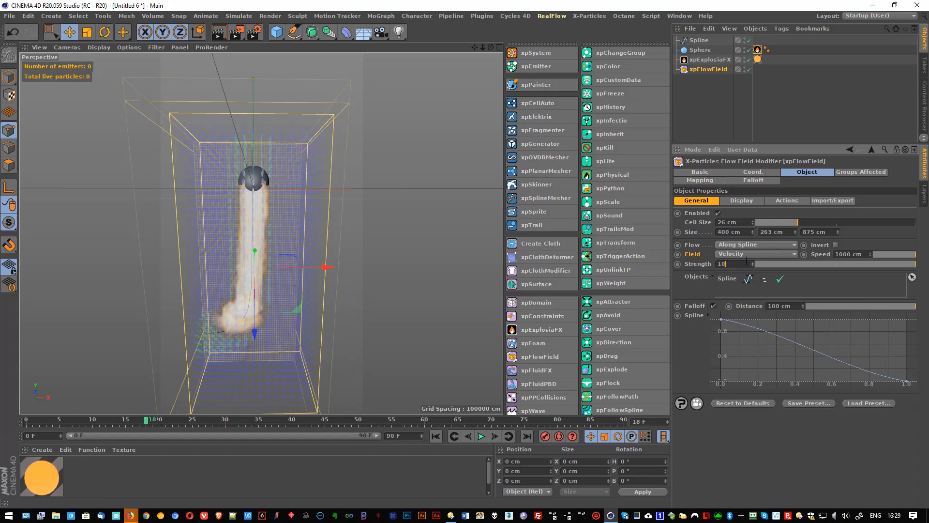
Set the flow field's Strength to 1000 % and replay from the first frame to about frame 9 for comparison.
click(436, 436)
click(480, 436)
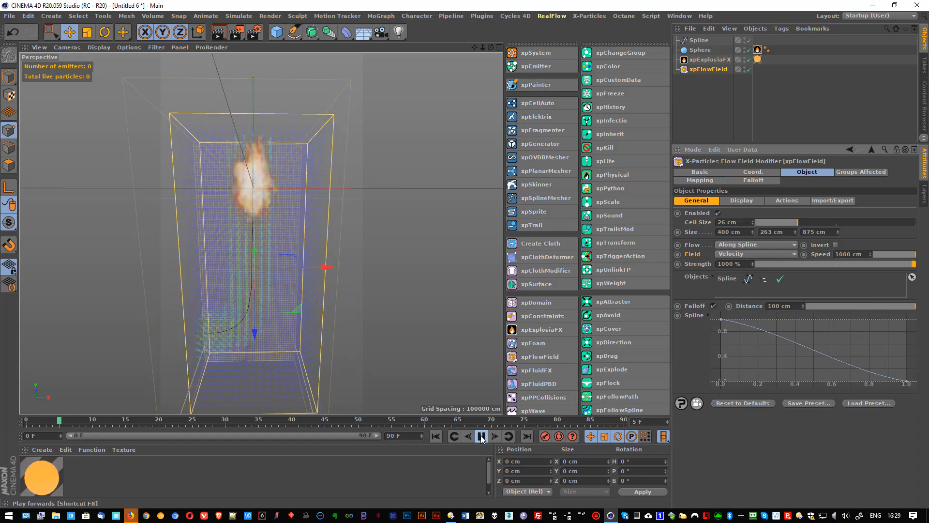
key(Return)
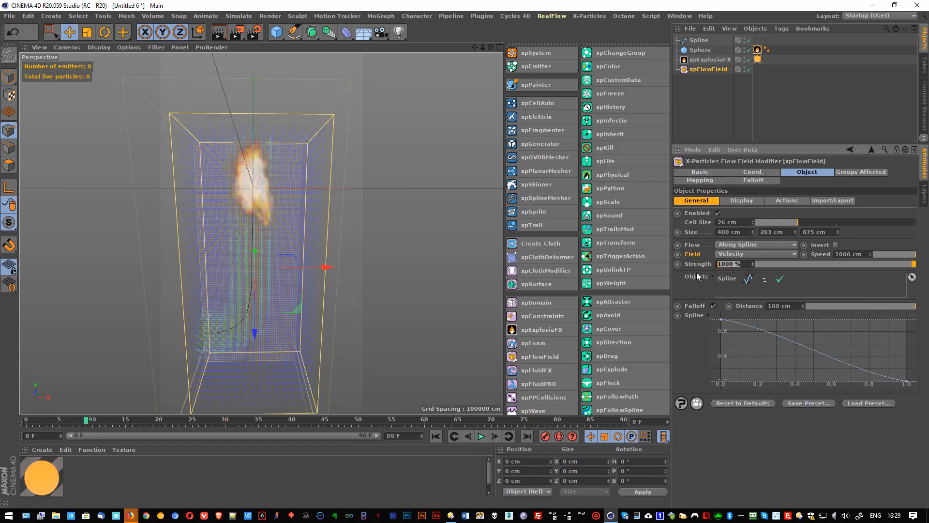
Return the flow field's Strength to 100 % and replay the simulation from the first frame to about frame 44.
text(100)
key(Return)
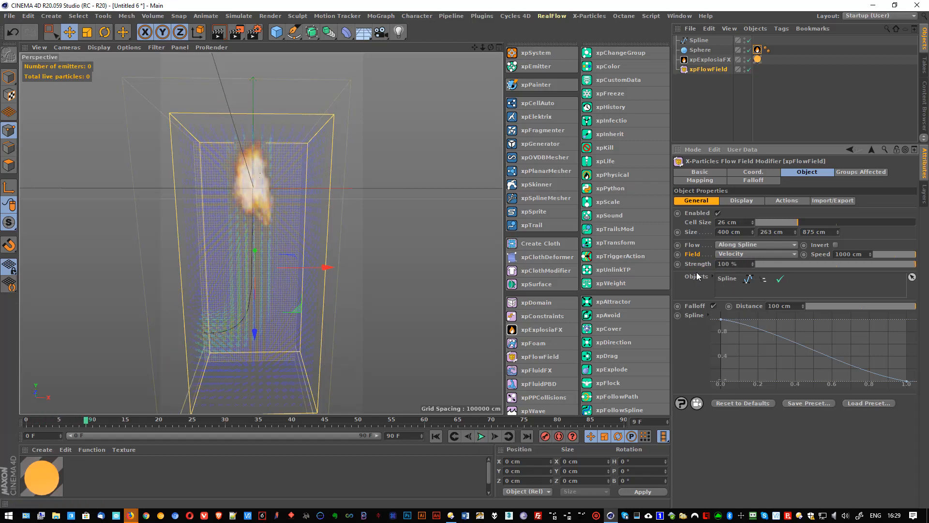
click(435, 435)
click(481, 436)
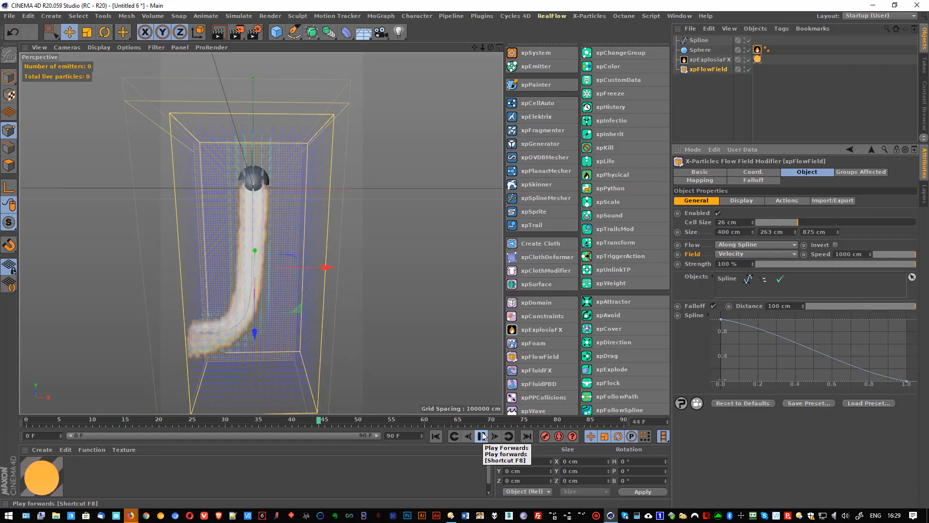
Rewind the simulation and, in the Front view, draw a second Bezier spline with the Pen, running down through the sphere and curving opposite to the existing one.
click(482, 436)
click(435, 436)
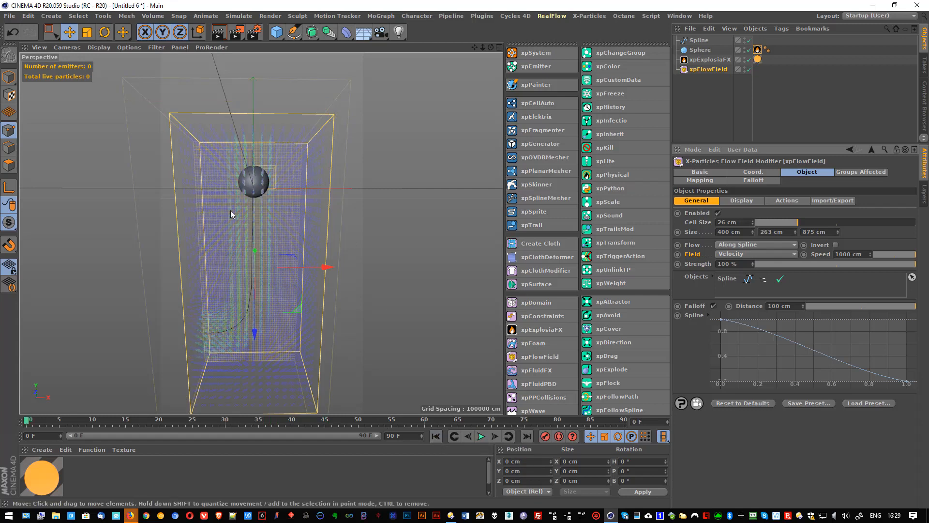
middle_click(205, 201)
middle_click(361, 294)
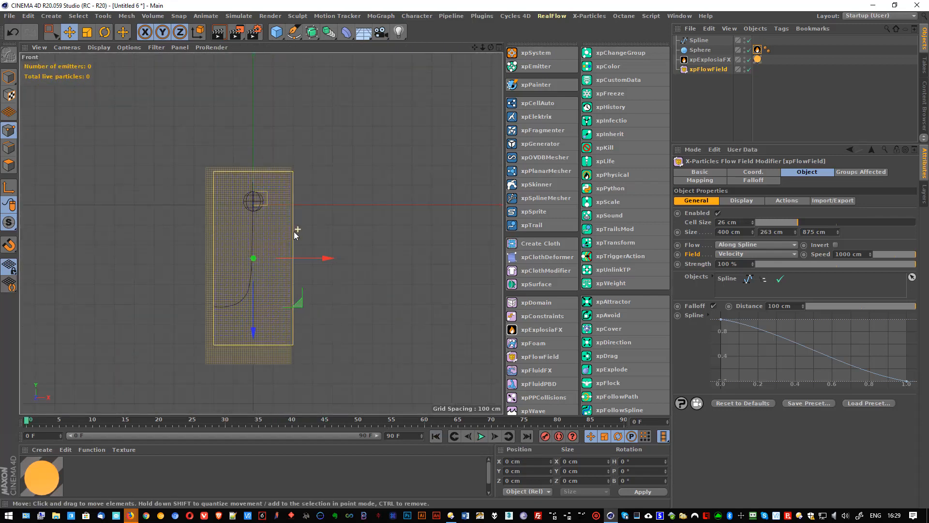
alt+middle_drag(264, 235, 289, 189)
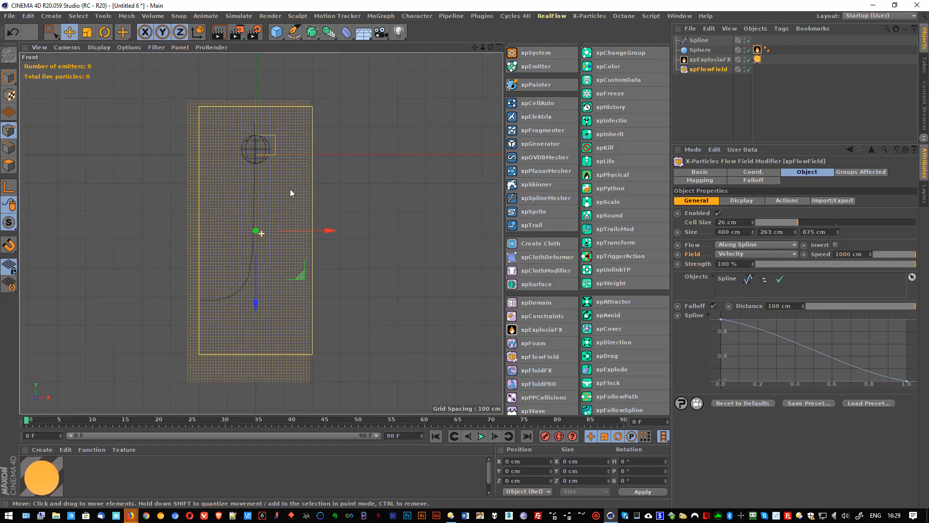
click(294, 32)
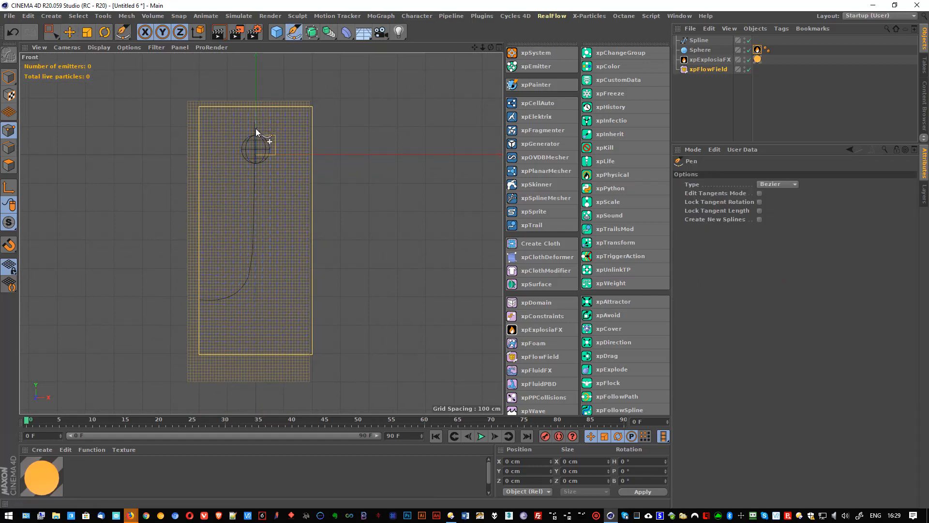
click(256, 129)
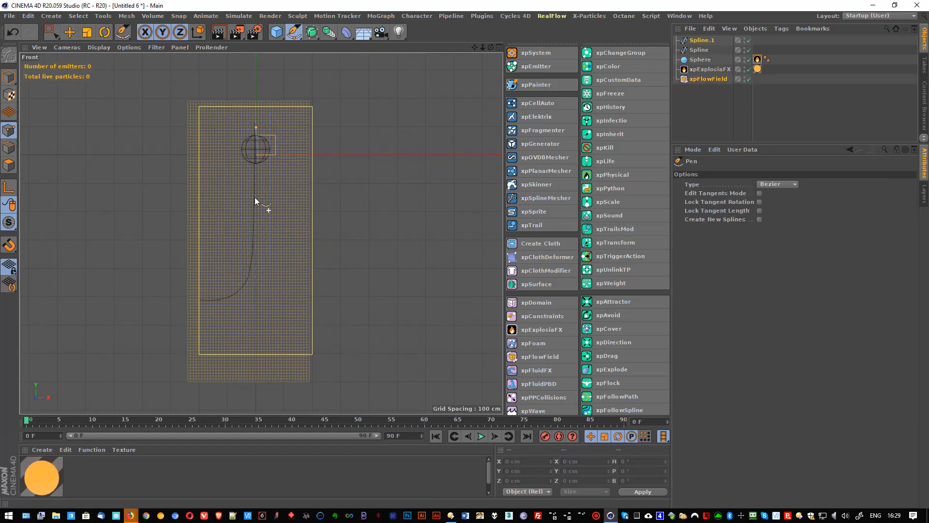
click(256, 254)
drag(267, 293, 270, 299)
right_click(327, 239)
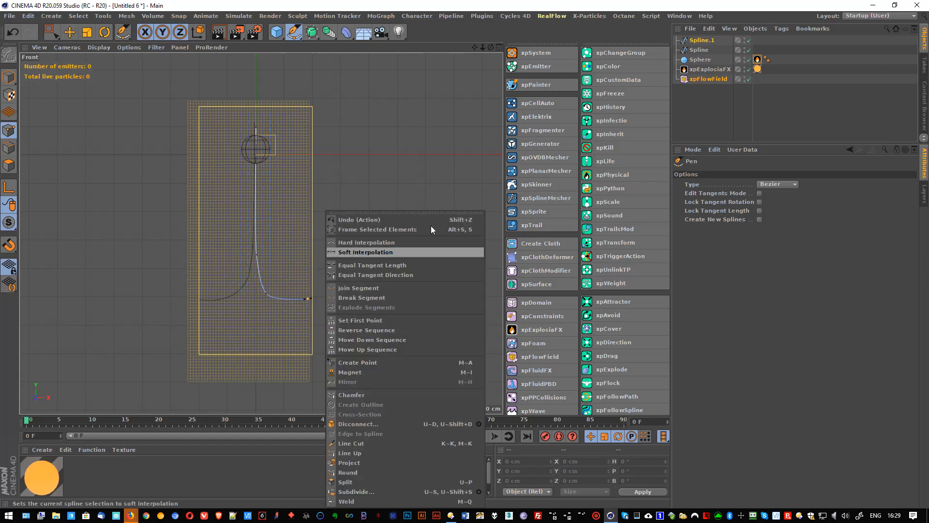
click(315, 124)
key(Escape)
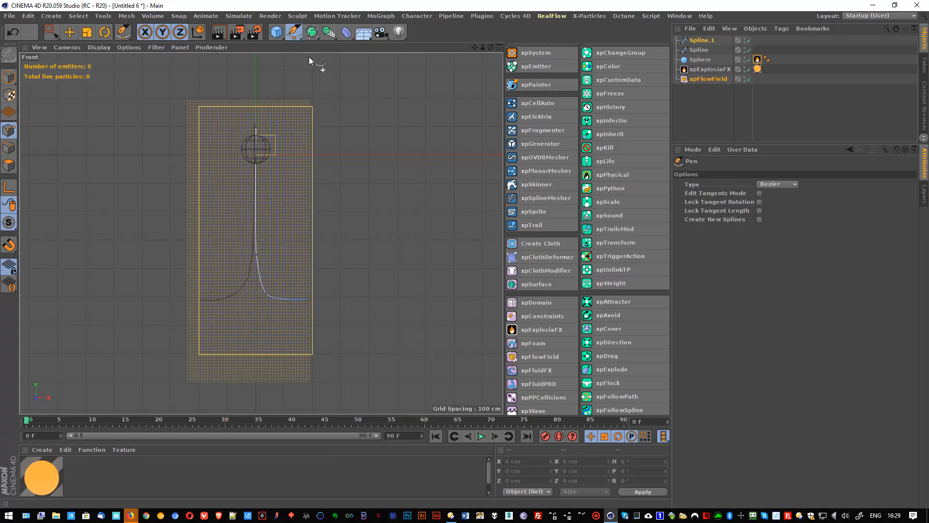
Back in the Perspective view, add Spline.1 to the flow field's Objects list beneath Spline.
middle_click(273, 86)
middle_click(150, 83)
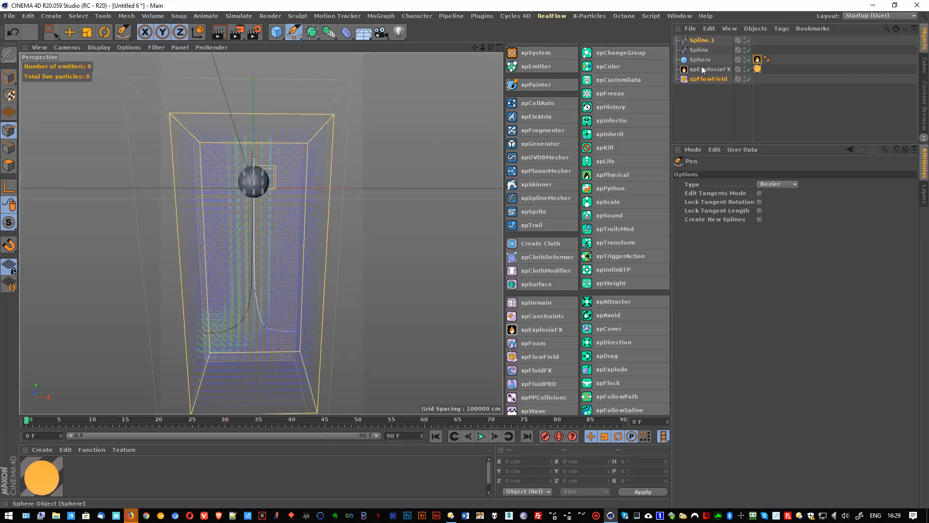
click(702, 78)
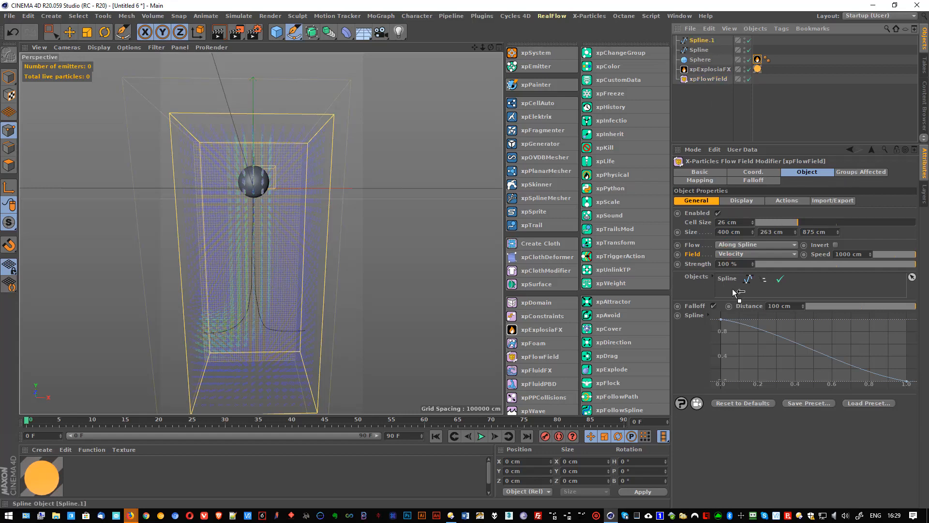
drag(733, 290, 733, 291)
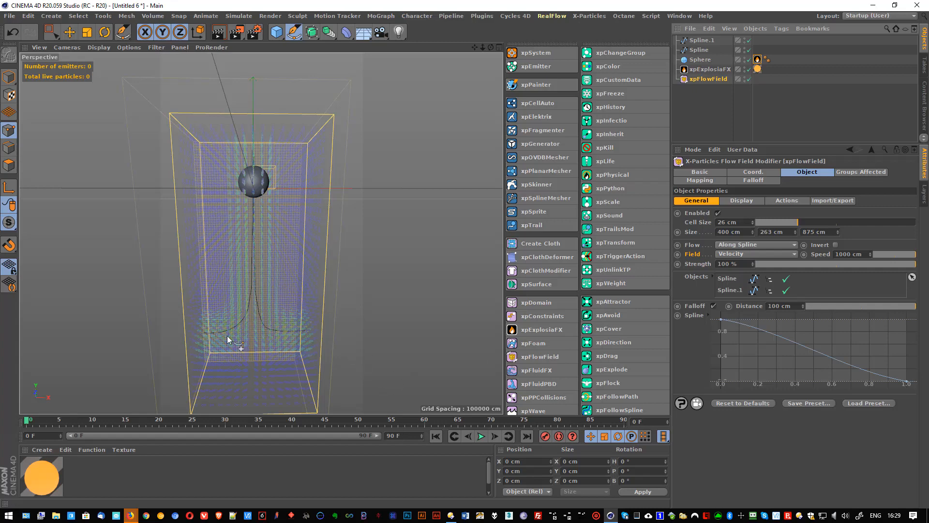
Frame the two curves' branching area and play the simulation from the first frame to about frame 34.
scroll(229, 334, up, 5)
scroll(283, 280, down, 5)
alt+middle_drag(272, 296, 268, 288)
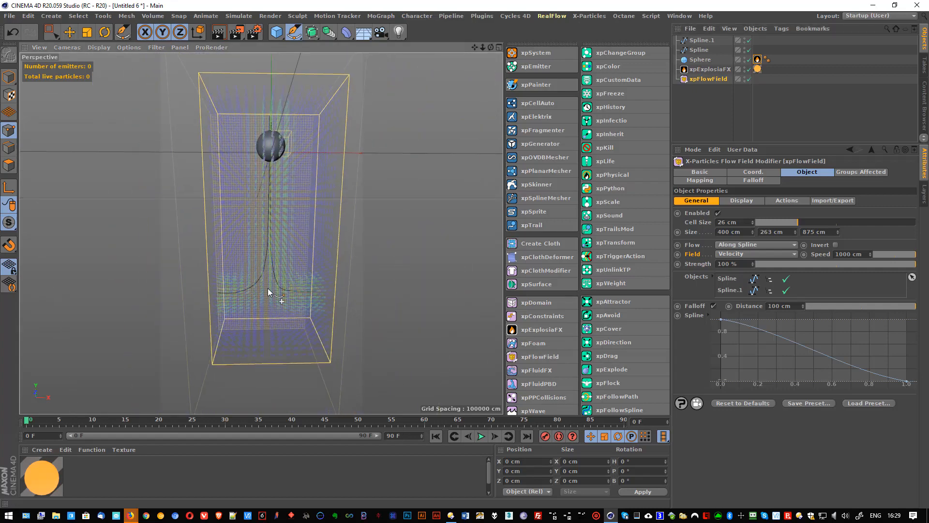
alt+drag(268, 288, 275, 164)
scroll(260, 286, up, 5)
scroll(260, 285, down, 3)
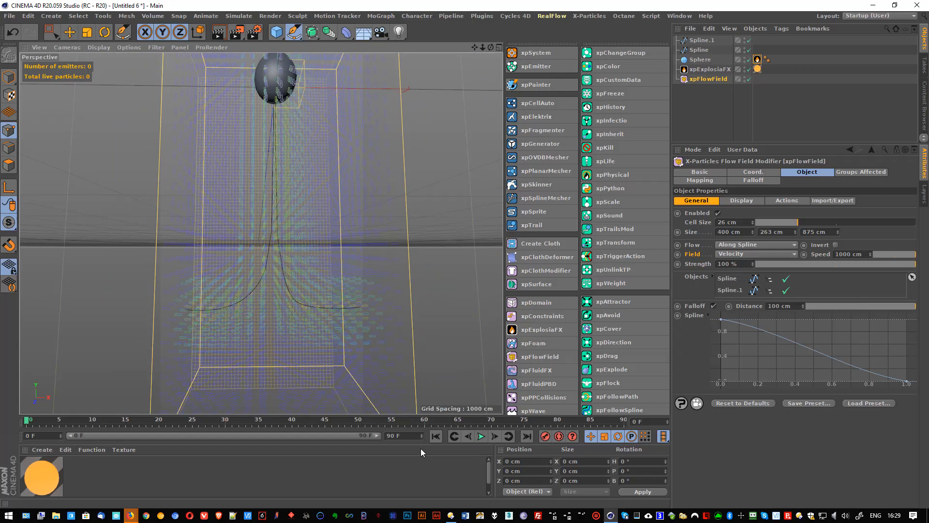
click(481, 436)
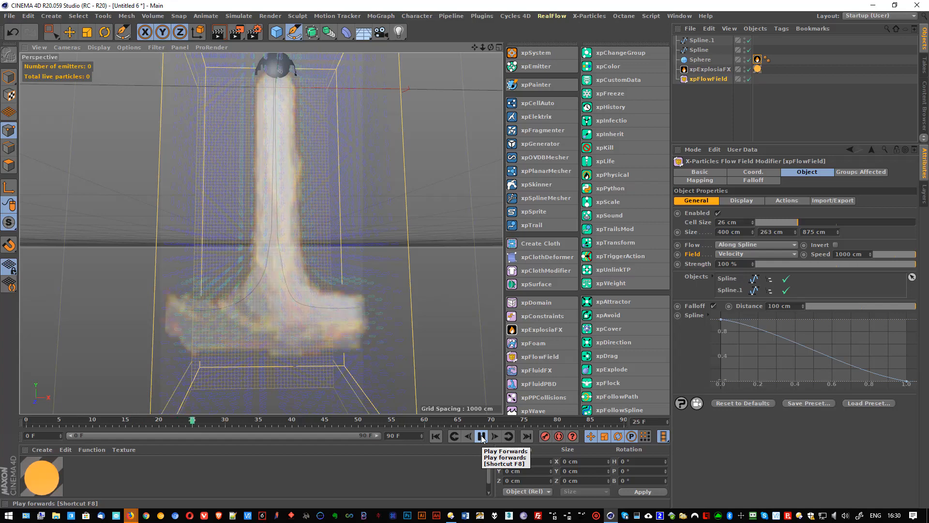
click(481, 436)
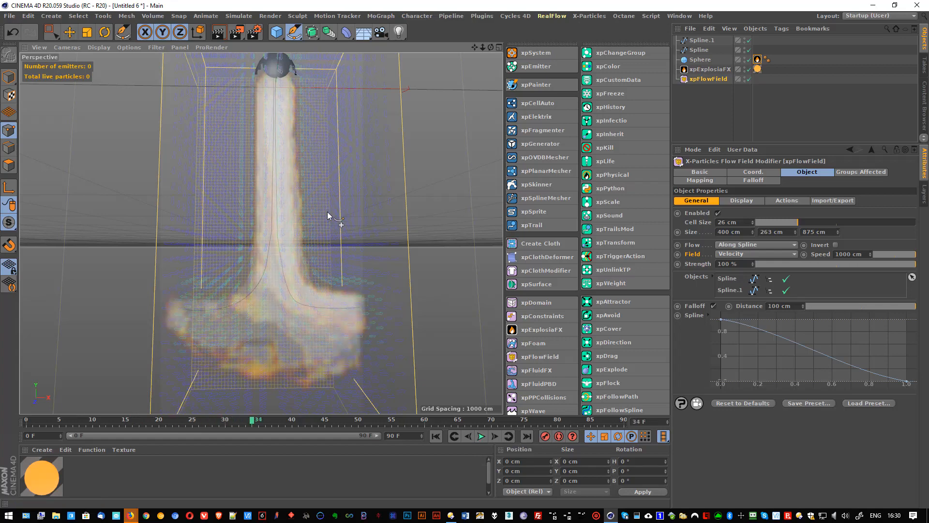
Widen the flow field's X Size to 1041 cm and replay the simulation from the first frame to about frame 14.
scroll(327, 212, down, 5)
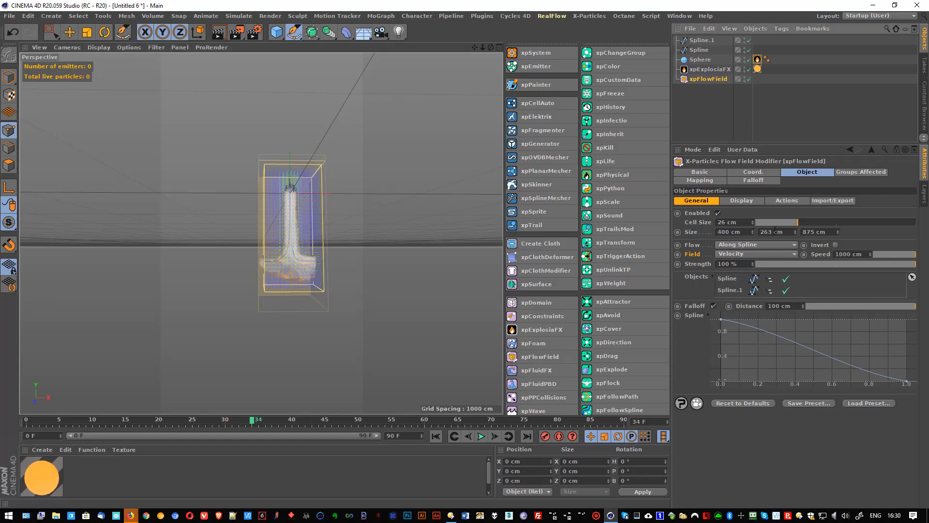
drag(753, 232, 753, 83)
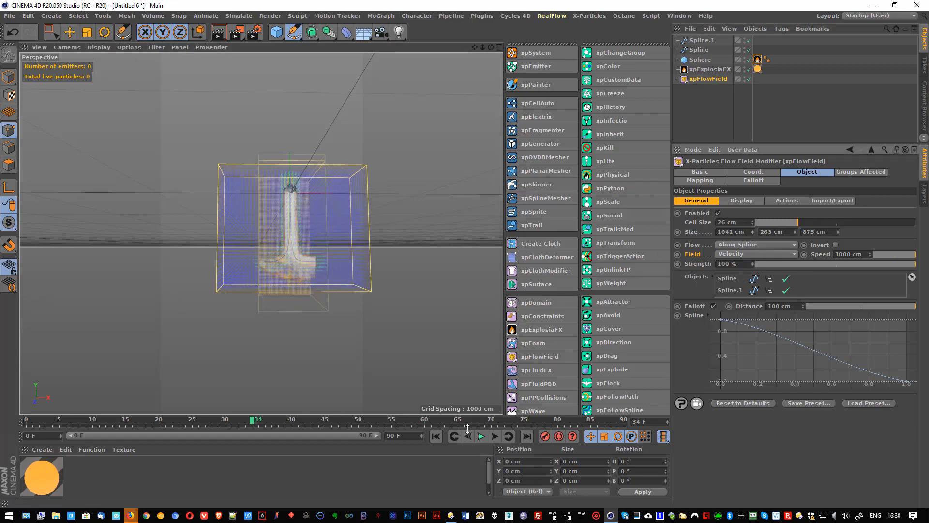
click(437, 437)
click(482, 437)
alt+right_drag(267, 232, 438, 377)
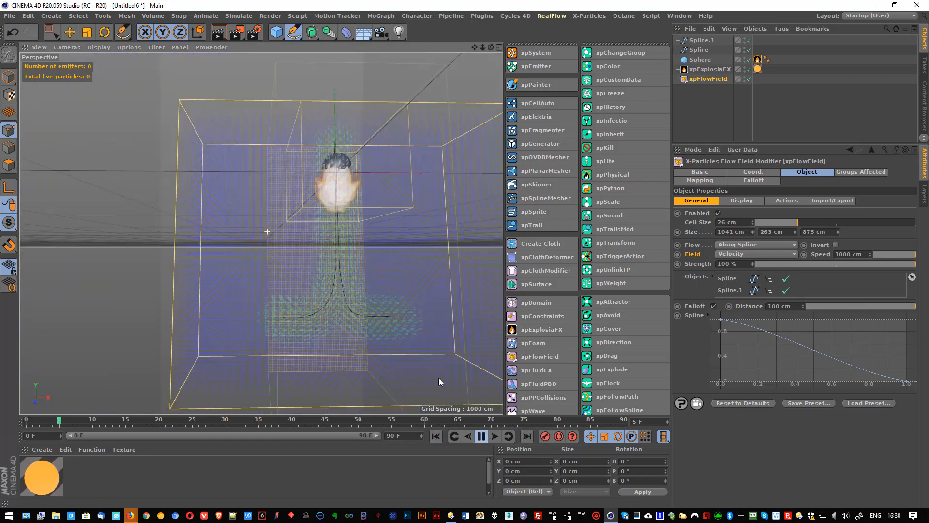
click(480, 436)
Set the X and Z values of Bounds Min in the xpExplosiaFX solver settings to -500 cm.
click(709, 69)
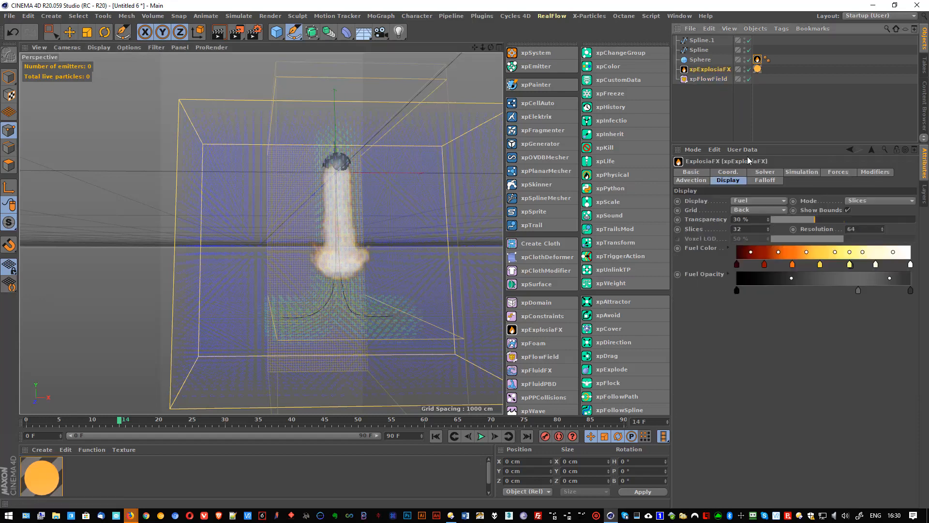
click(765, 172)
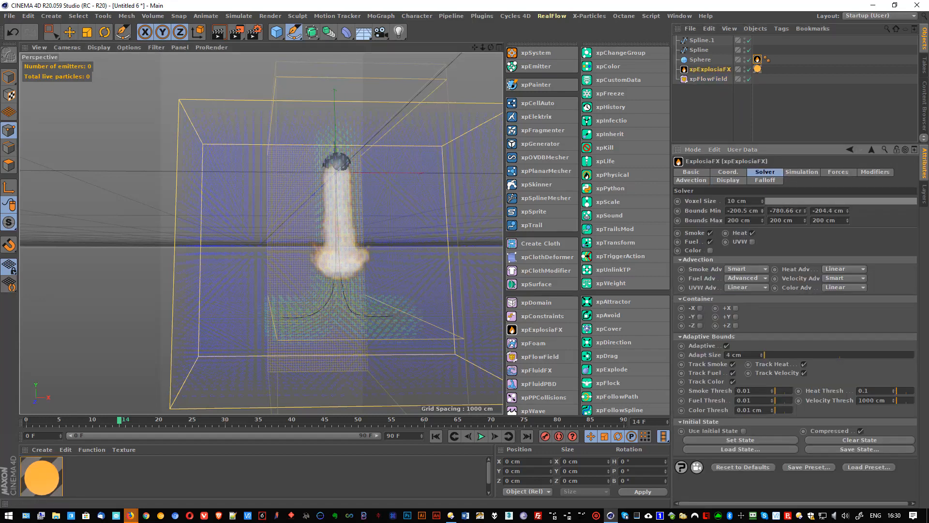
drag(762, 211, 762, 278)
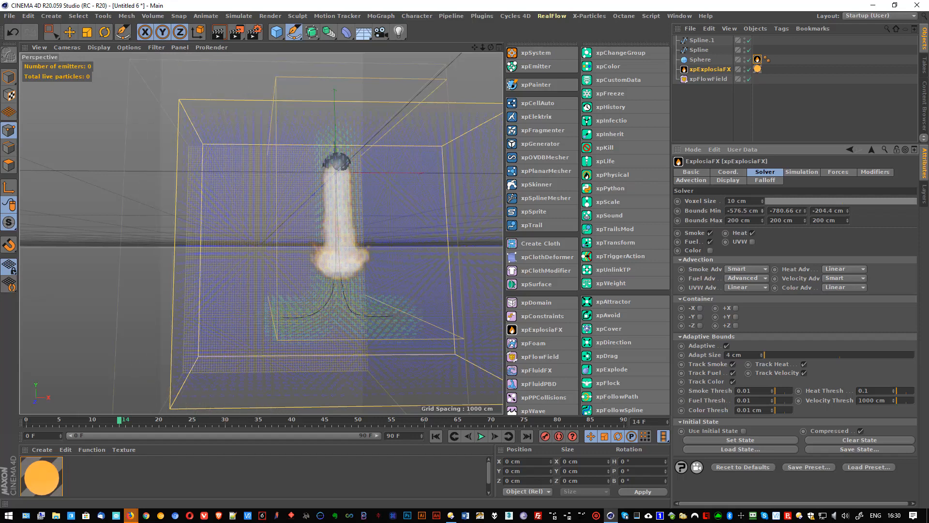
scroll(347, 244, down, 4)
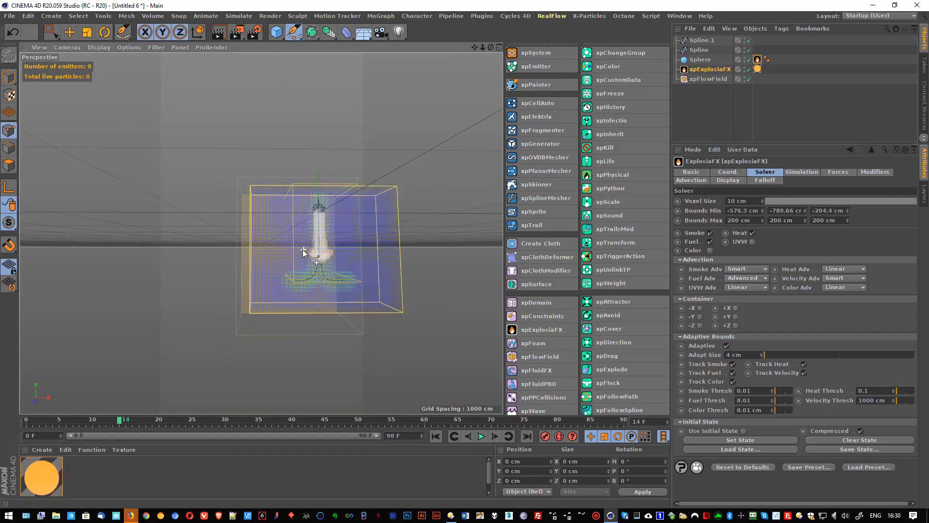
double_click(744, 211)
text(-5)
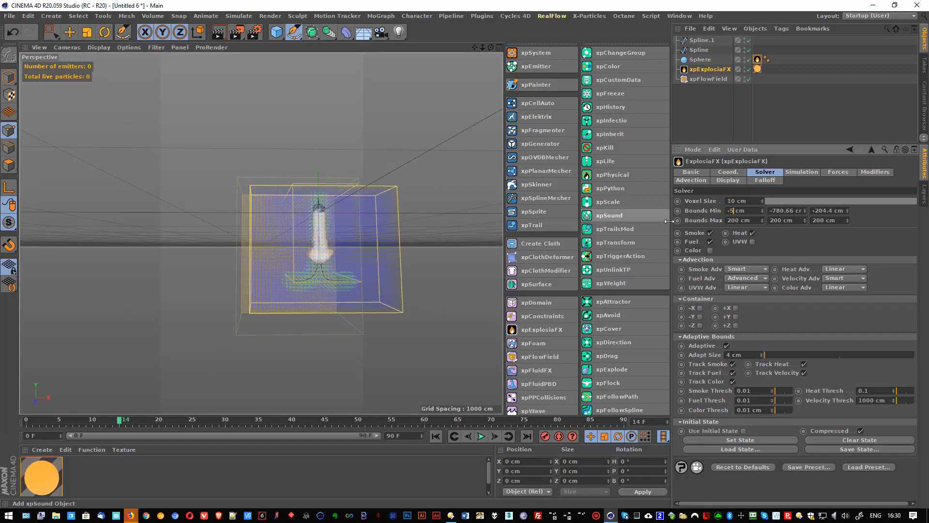
key(Tab)
text(-500)
key(Tab)
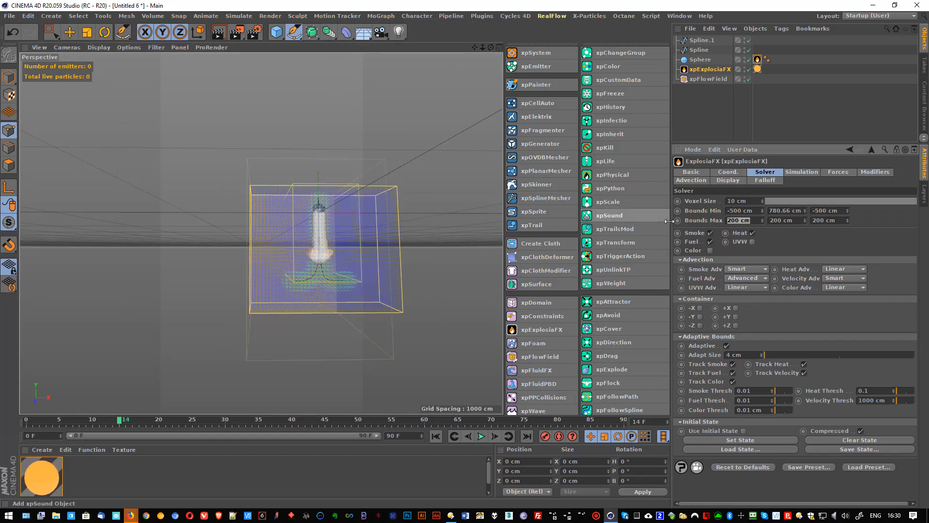
Set the X and Z values of the ExplosiaFX solver's Bounds Max to 500 cm.
text(500)
key(Tab)
key(Tab)
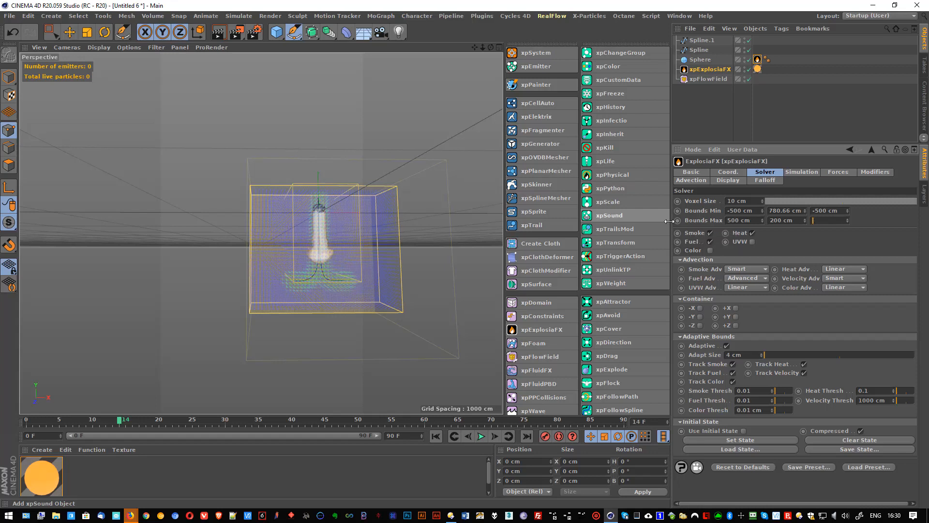
key(Return)
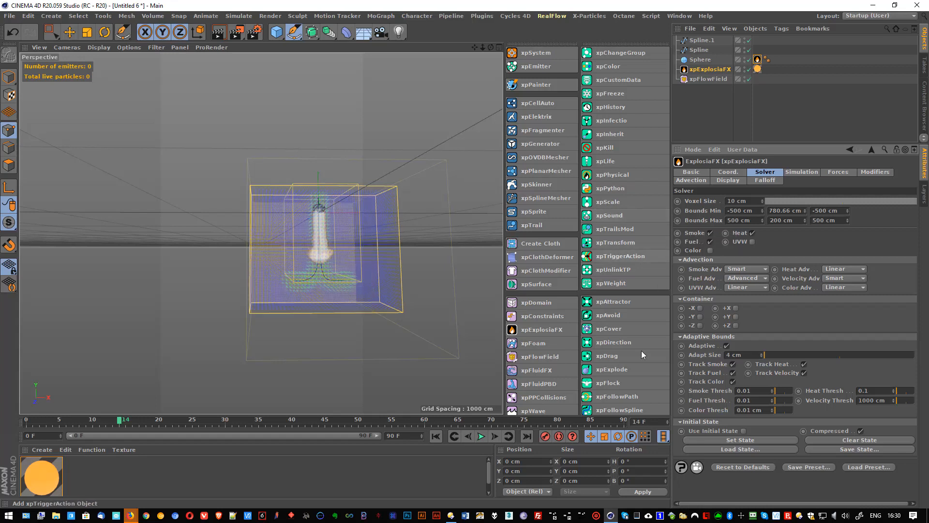
Replay the simulation from the start to about frame 71, viewing the branching fire from several angles.
click(447, 435)
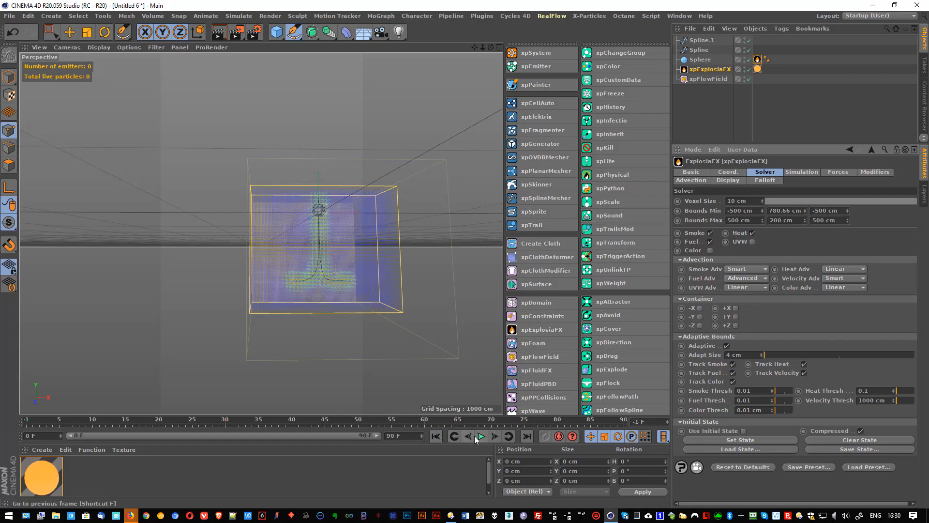
click(481, 435)
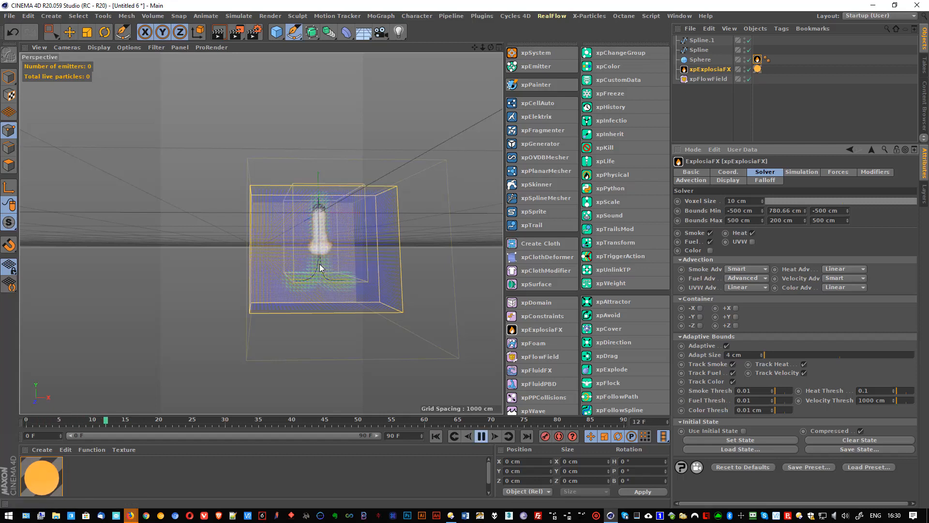
alt+drag(285, 251, 228, 229)
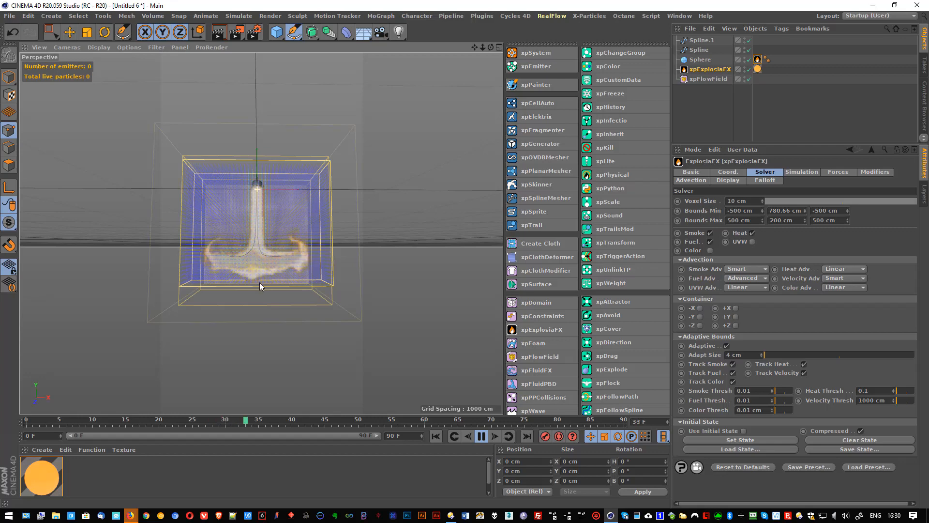
alt+drag(259, 283, 257, 249)
scroll(256, 249, up, 3)
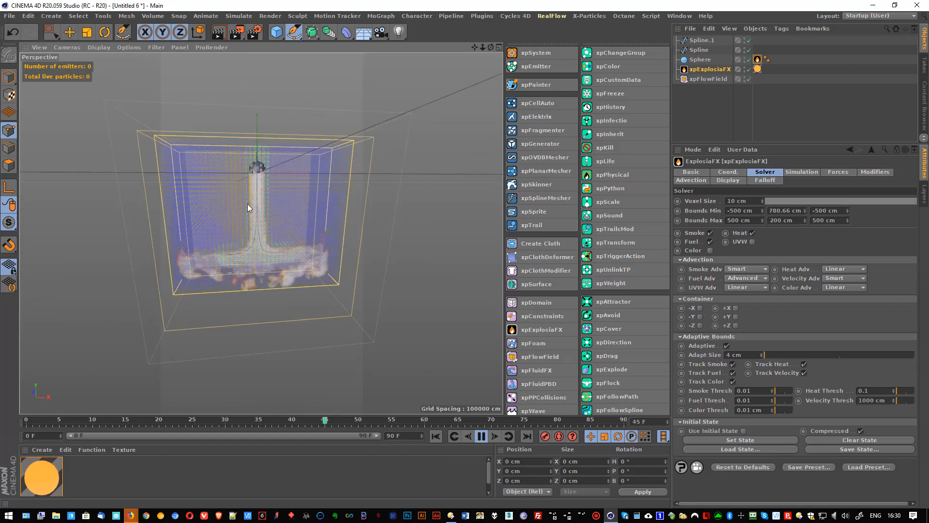
alt+right_drag(252, 278, 253, 258)
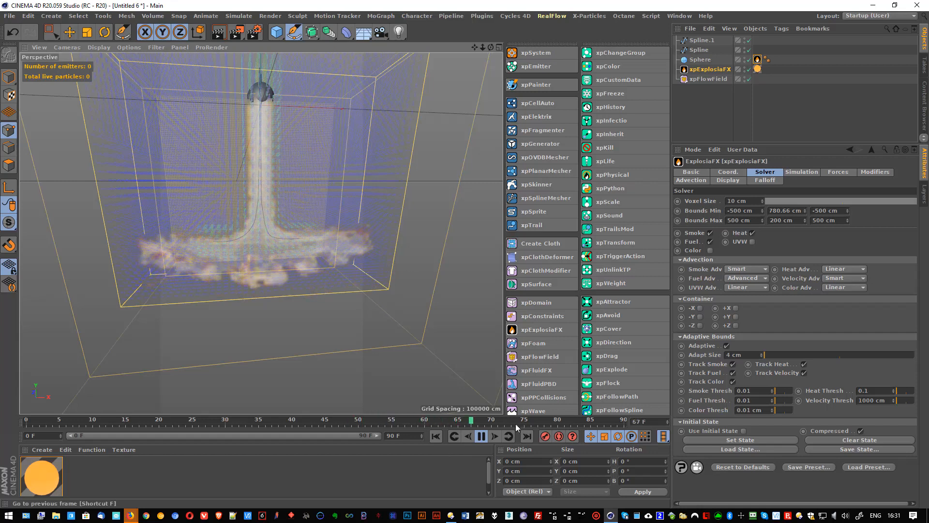
key(F8)
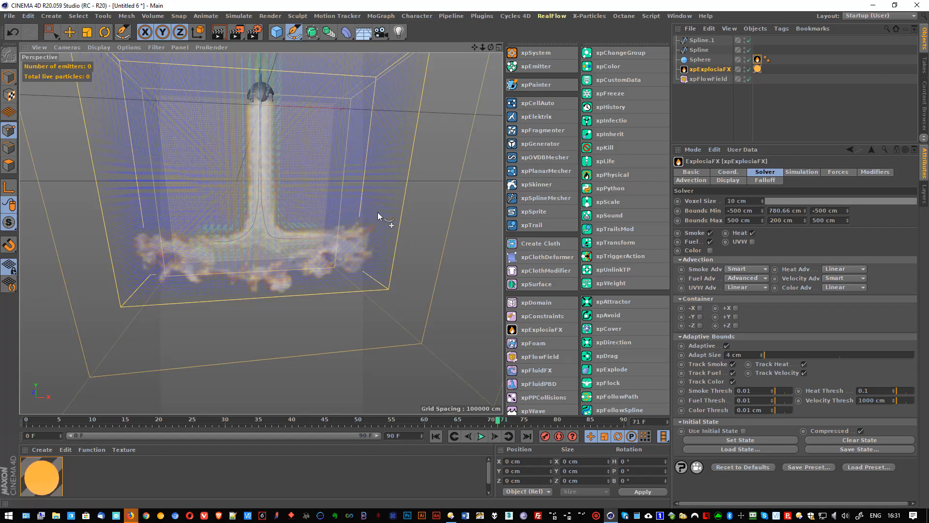
Open the Cycles 4D Real-Time Preview and frame the whole branching fire in the render.
click(516, 16)
click(541, 149)
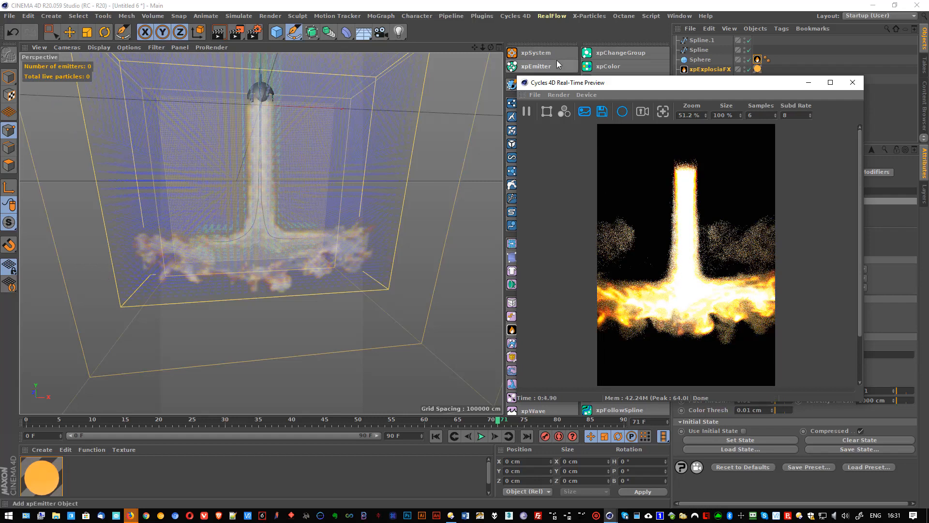
drag(545, 88, 552, 92)
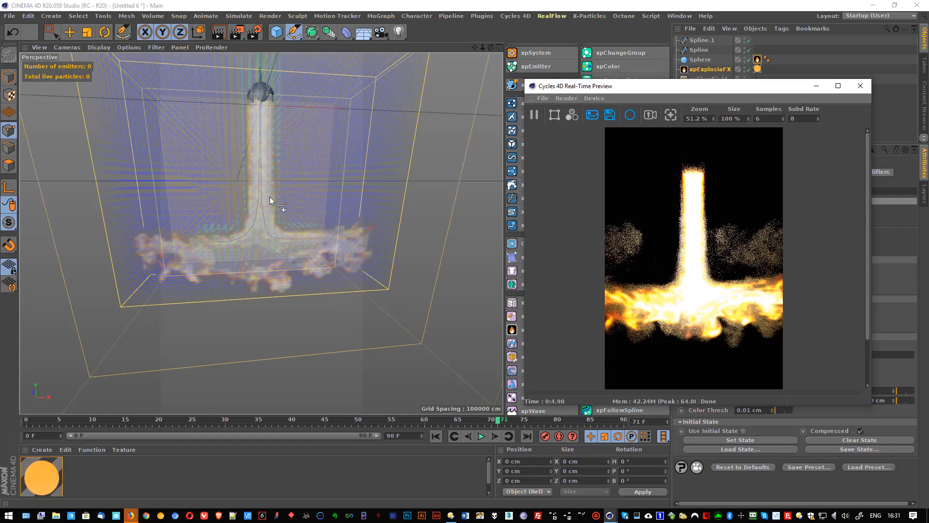
scroll(269, 200, up, 2)
scroll(268, 198, up, 1)
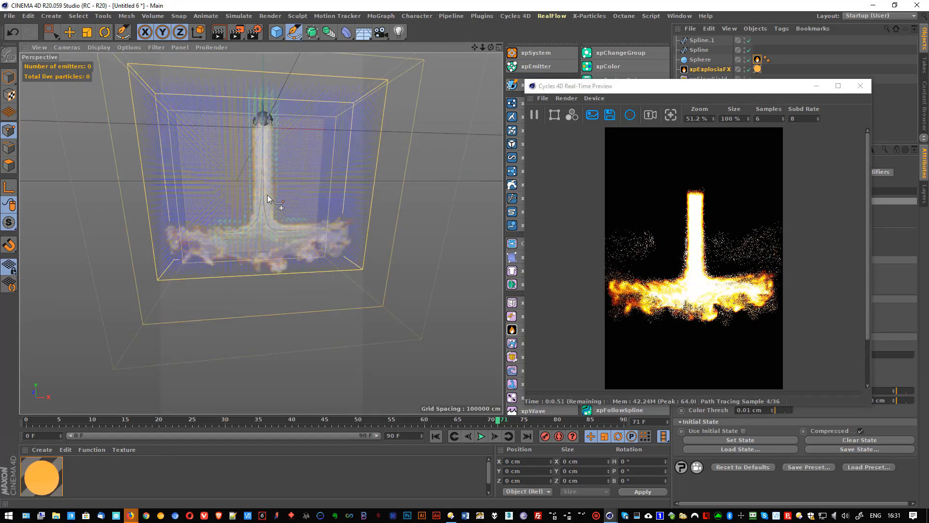
scroll(268, 198, down, 2)
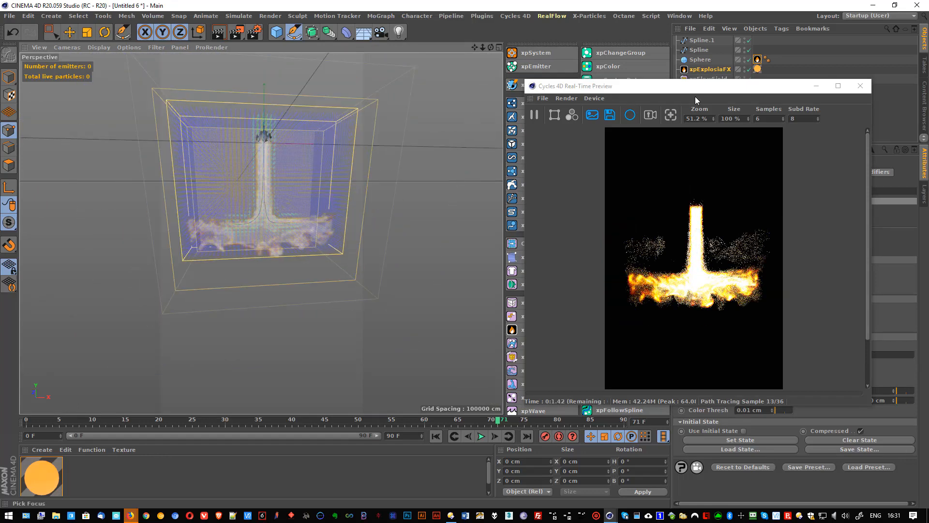
Close the render preview and set the Fuel of the sphere's xpExplosiaFX source tag to 400 %.
click(860, 86)
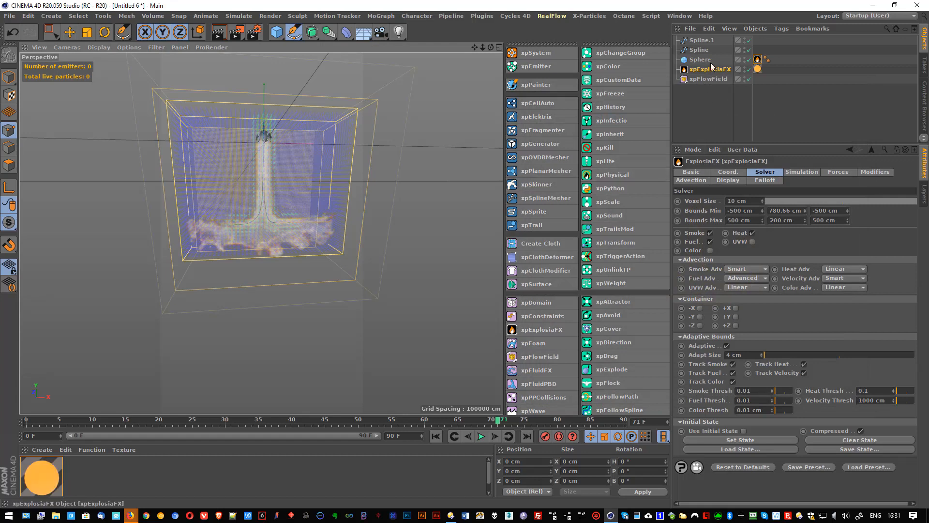
click(757, 59)
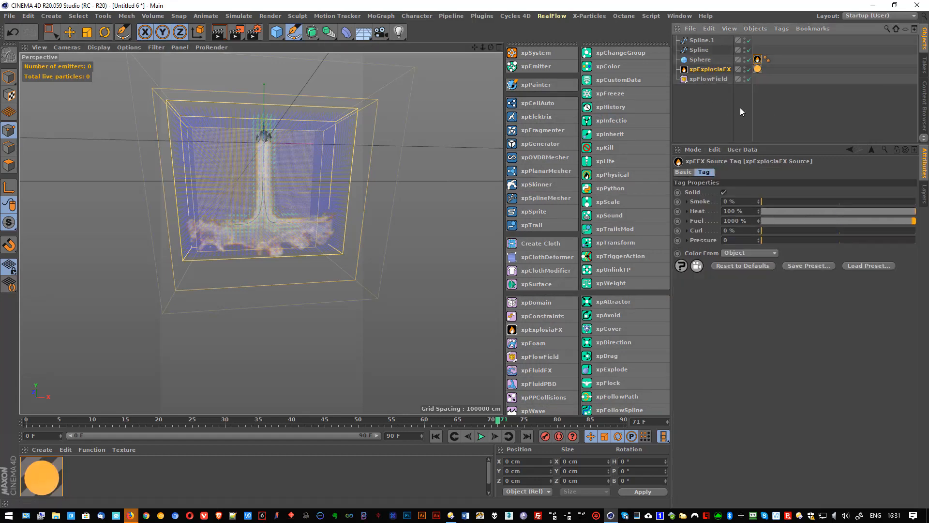
drag(739, 223, 682, 222)
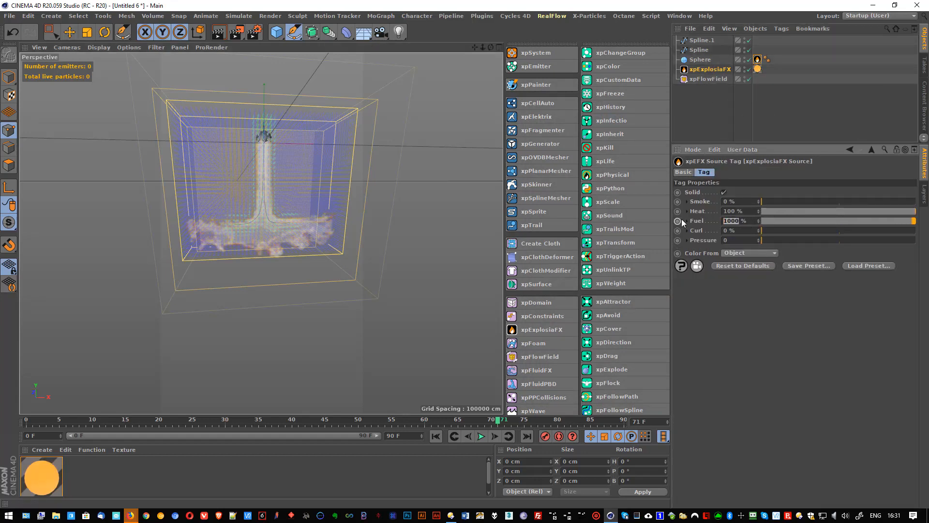
Replay the fire simulation from the start to about frame 44.
click(434, 436)
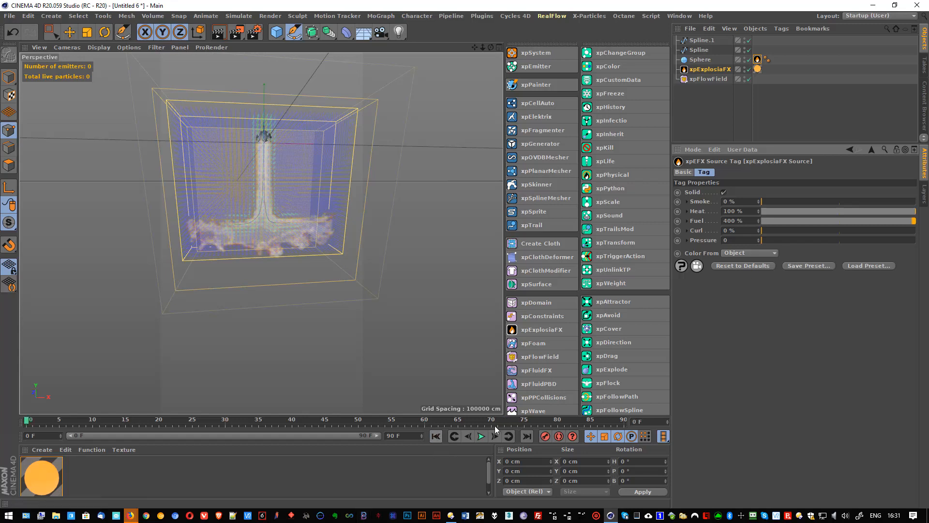
click(481, 436)
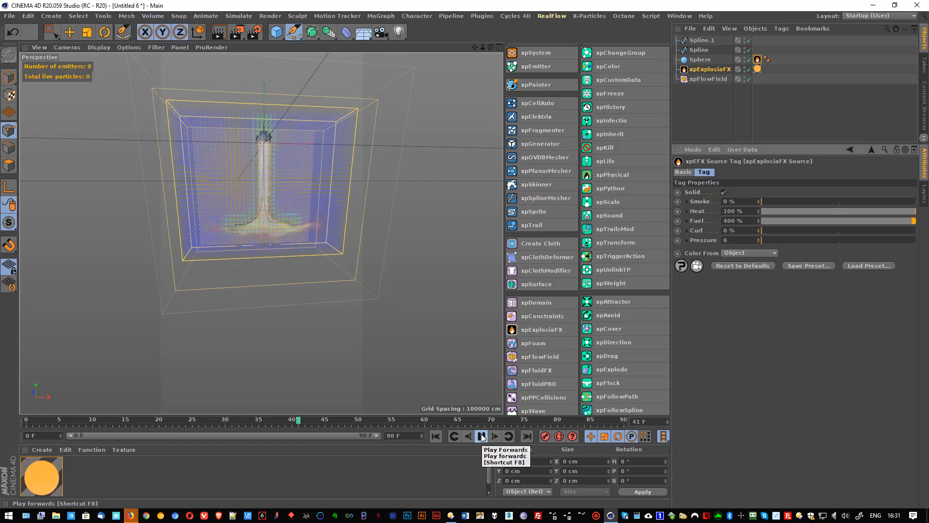
click(482, 437)
scroll(304, 195, up, 3)
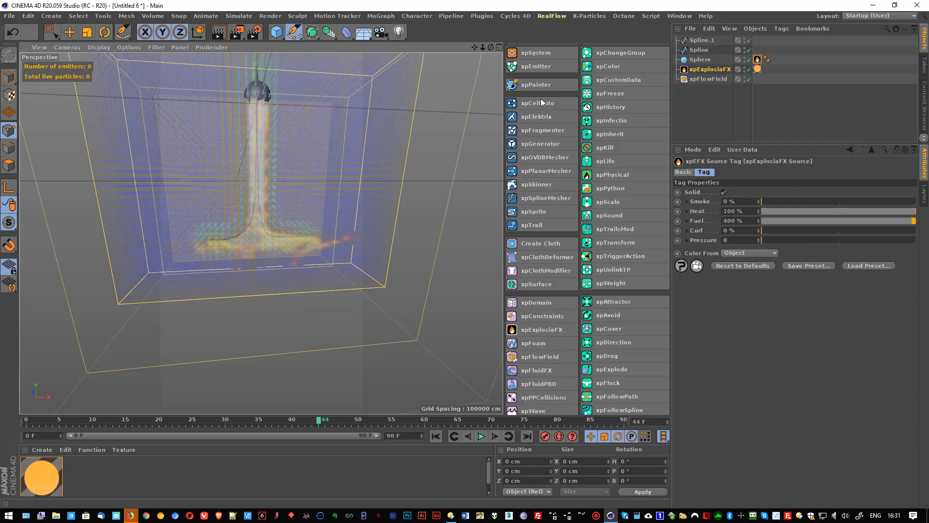
Check the fire in the Cycles 4D Real-Time Preview while continuing the simulation to about frame 51, and close the preview.
click(530, 13)
click(522, 91)
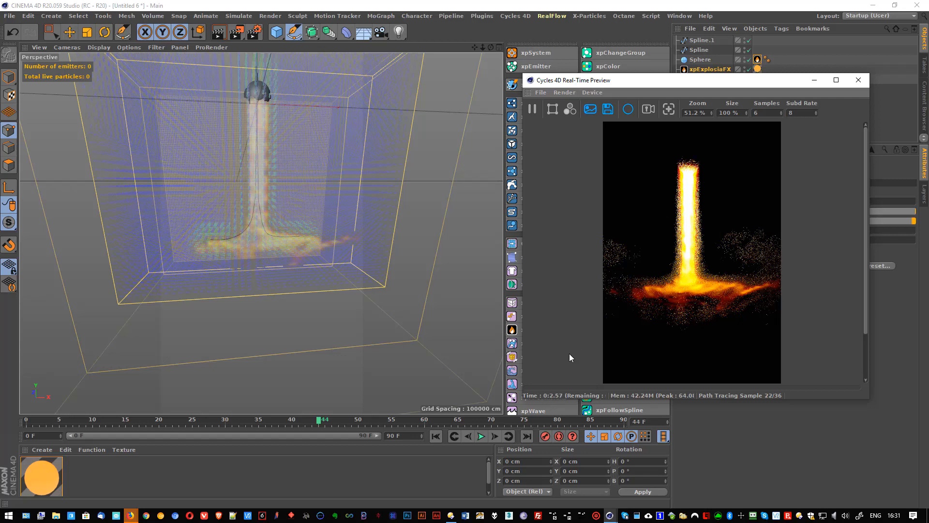
click(482, 436)
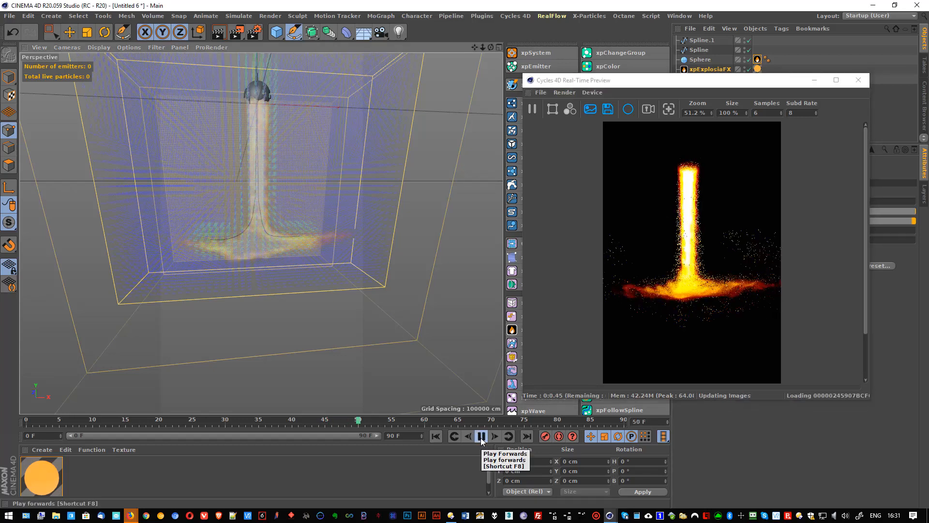
click(481, 436)
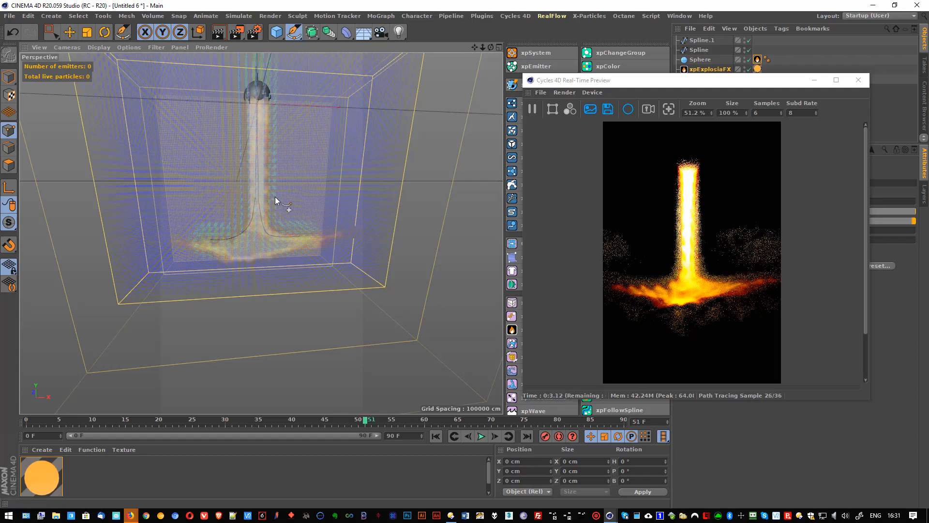
mouse_move(207, 211)
alt+mouse_down()
mouse_move(219, 212)
mouse_move(205, 220)
mouse_move(272, 225)
mouse_move(369, 216)
mouse_move(340, 237)
mouse_move(276, 250)
mouse_move(386, 237)
mouse_move(335, 233)
mouse_move(332, 208)
mouse_move(311, 239)
mouse_move(257, 252)
mouse_move(327, 227)
mouse_move(232, 226)
mouse_move(198, 209)
alt+mouse_up()
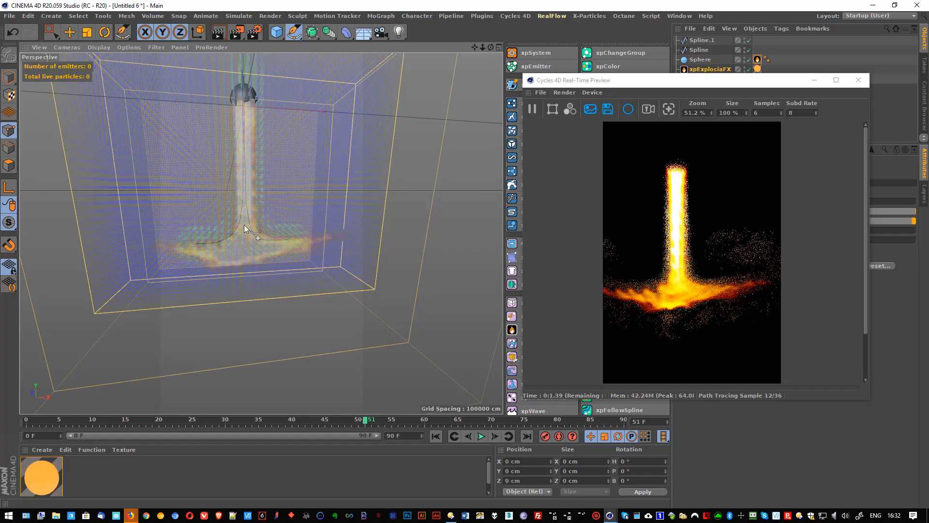
click(858, 80)
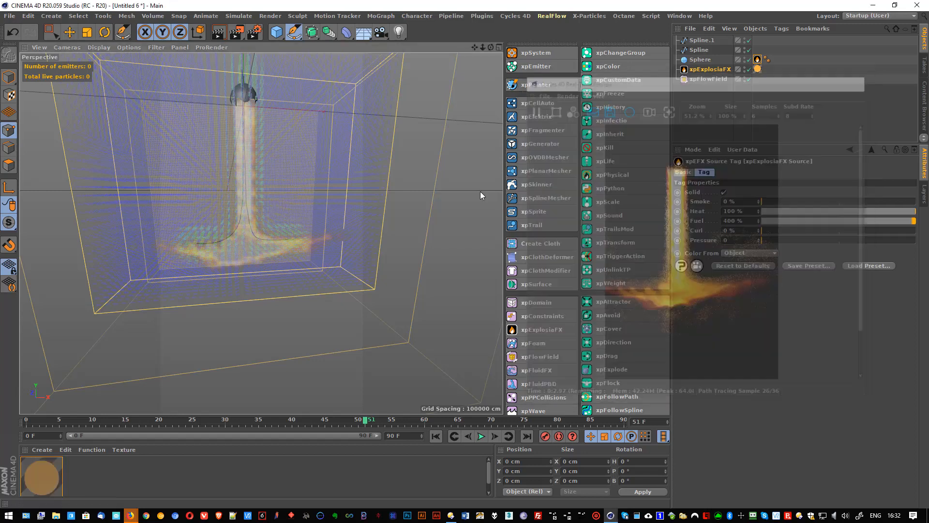
Set the display of the xpExplosiaFX object to Fuel + Smoke.
alt+drag(311, 216, 465, 166)
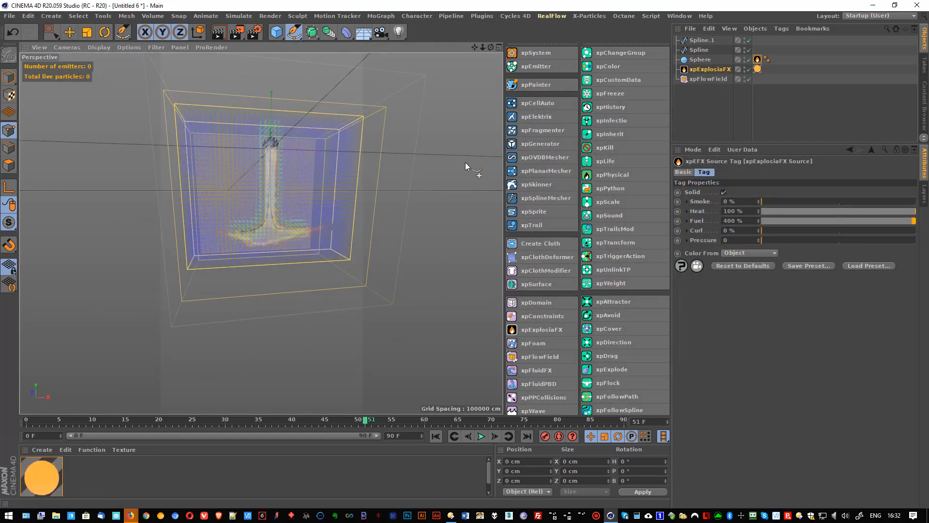
click(709, 70)
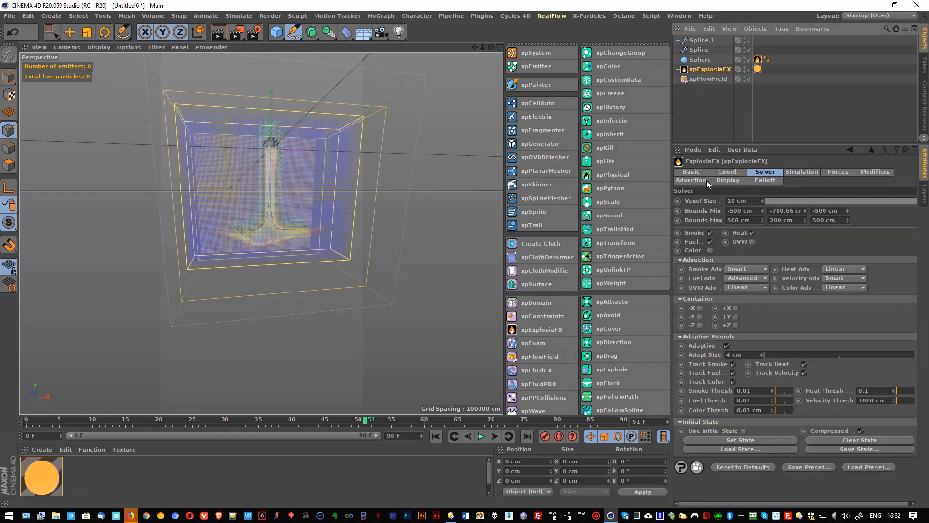
click(734, 181)
click(755, 200)
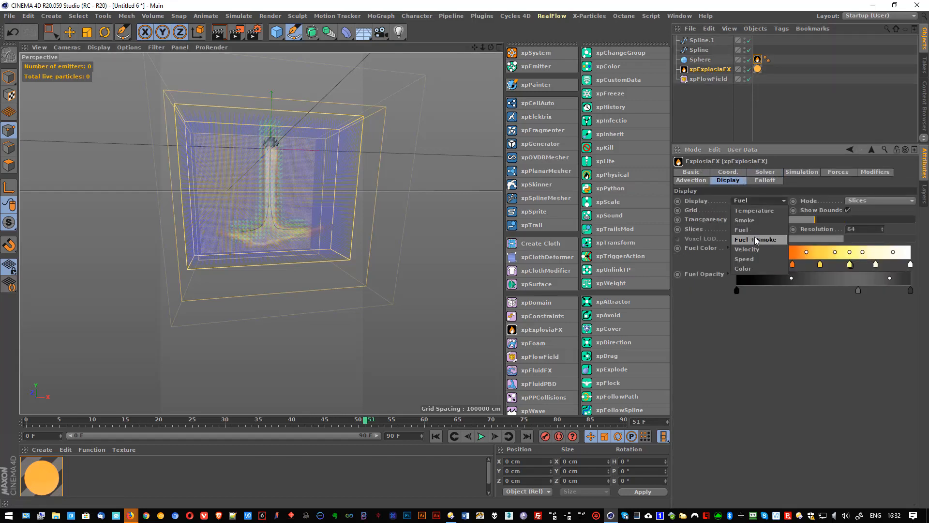
click(757, 242)
Replay the simulation from the start to about frame 41 and examine the smoke around the branching fire.
click(435, 435)
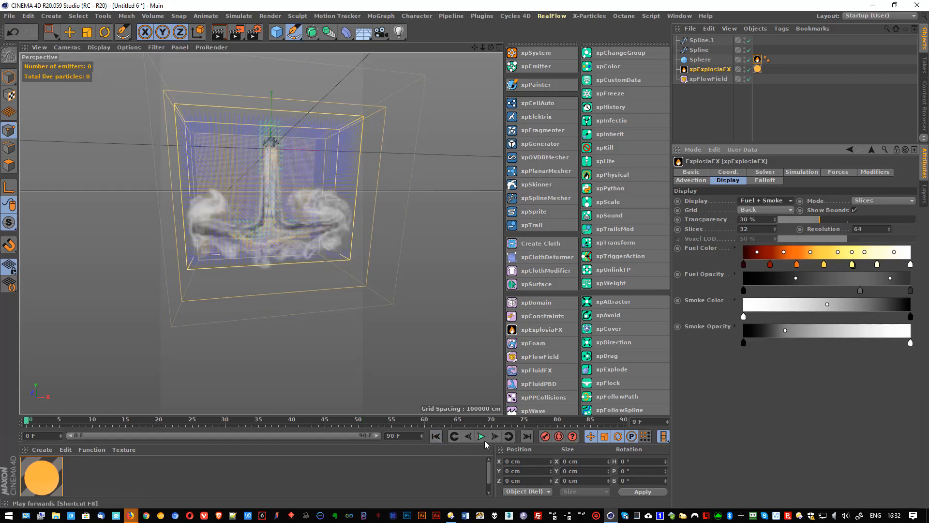
click(481, 435)
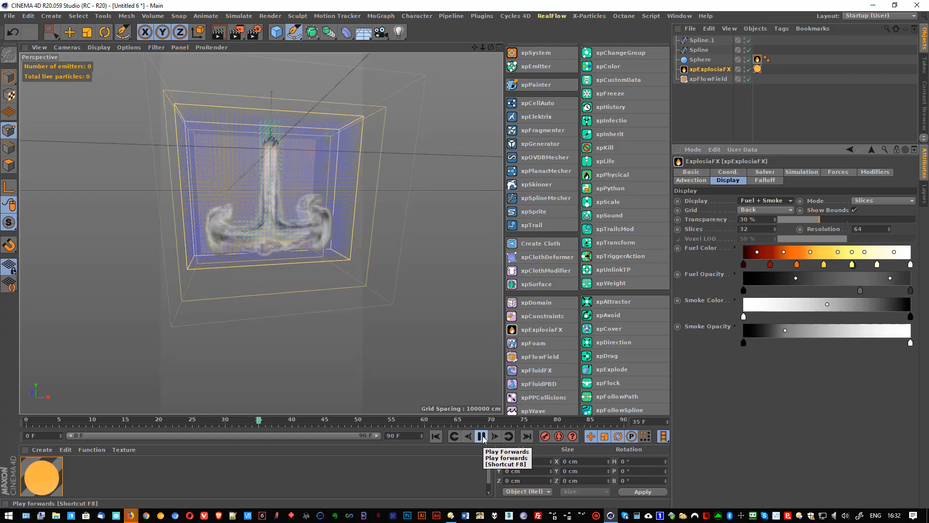
click(482, 437)
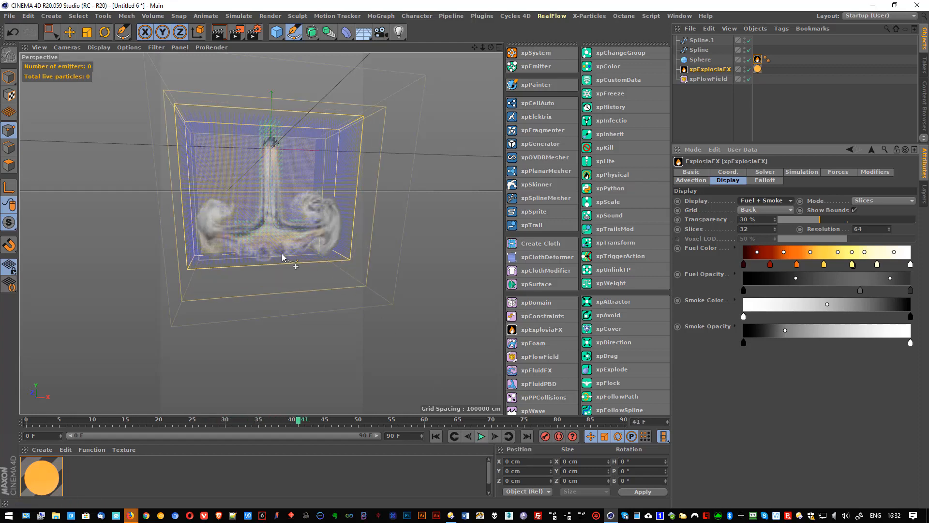
scroll(244, 235, up, 5)
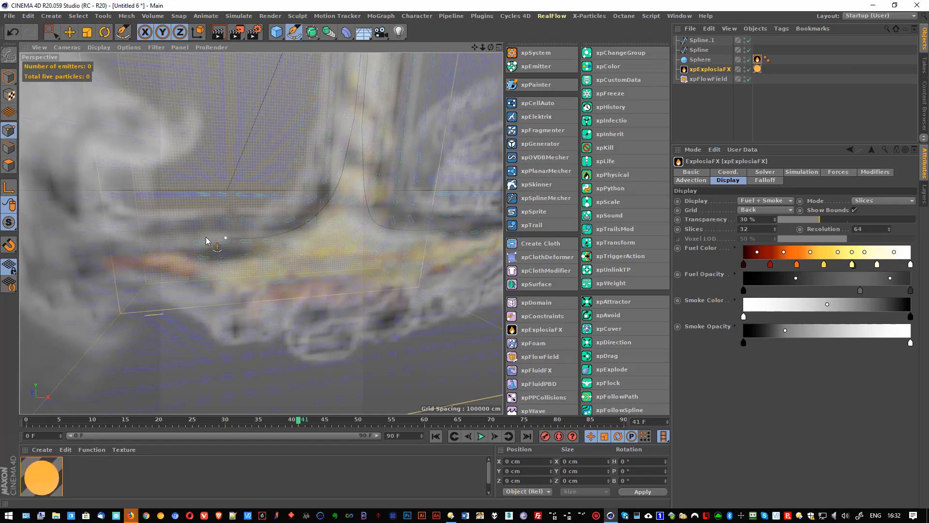
scroll(307, 170, down, 5)
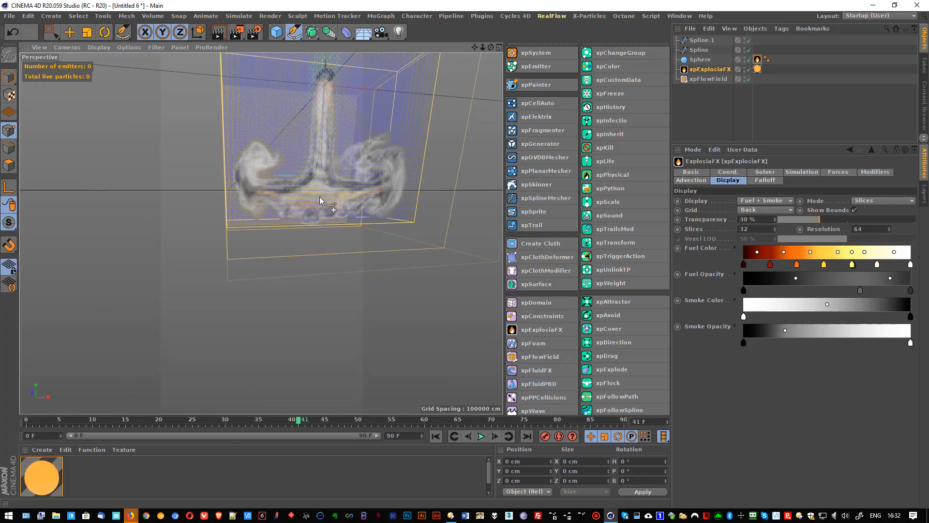
alt+drag(319, 200, 279, 271)
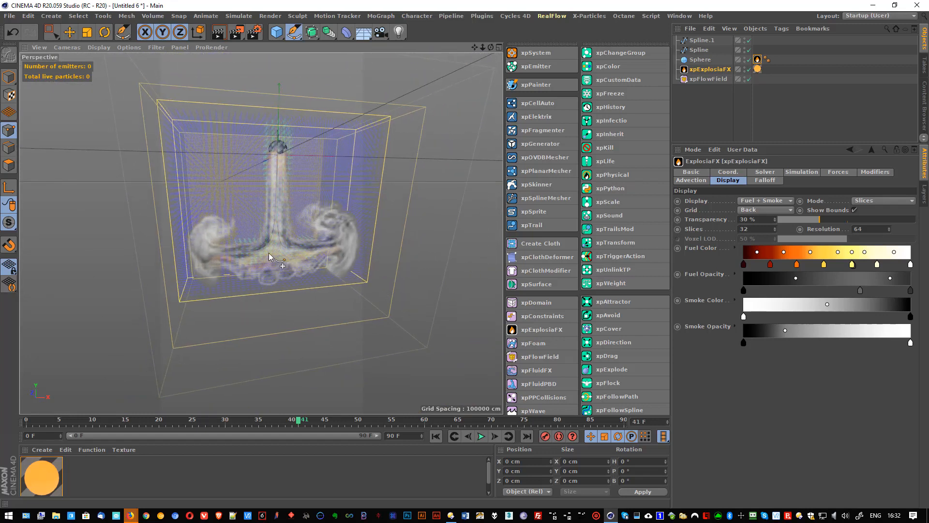
scroll(270, 255, down, 3)
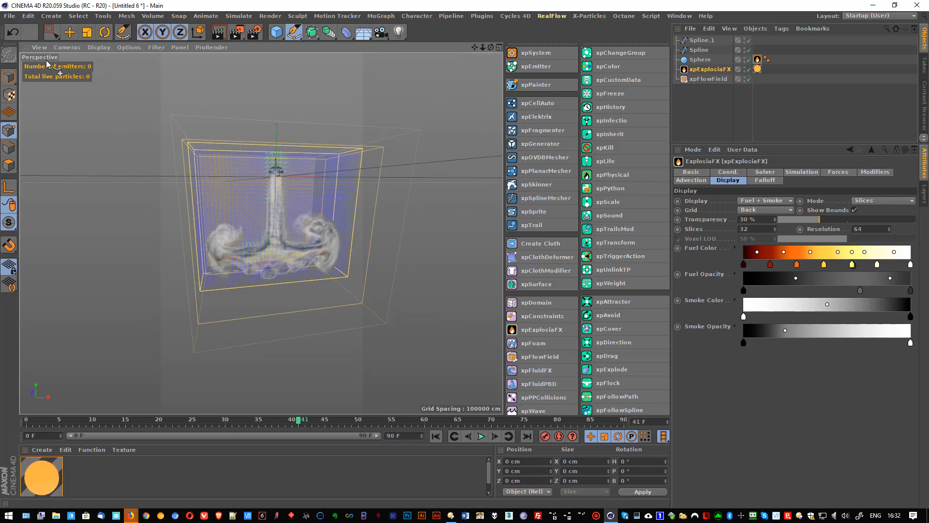
Activate the Move tool and open the solver settings of the xpExplosiaFX object.
click(51, 32)
click(69, 32)
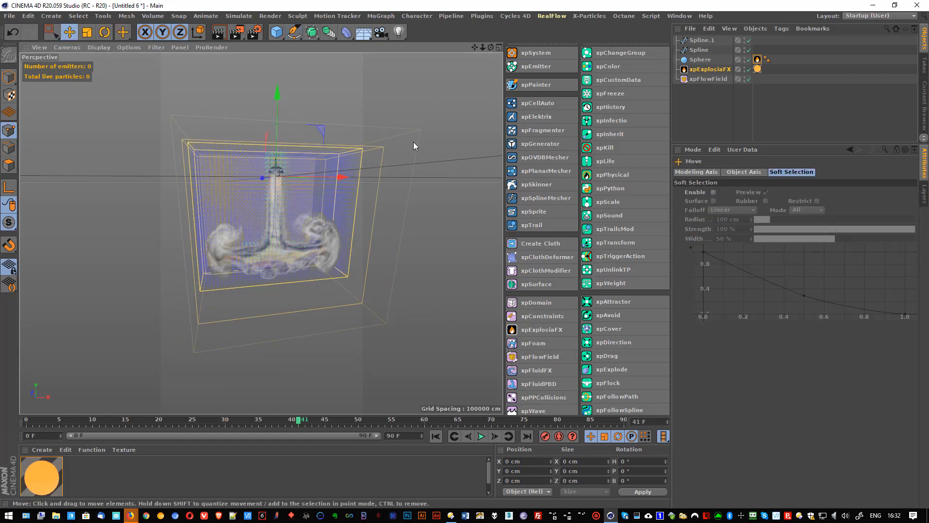
click(710, 69)
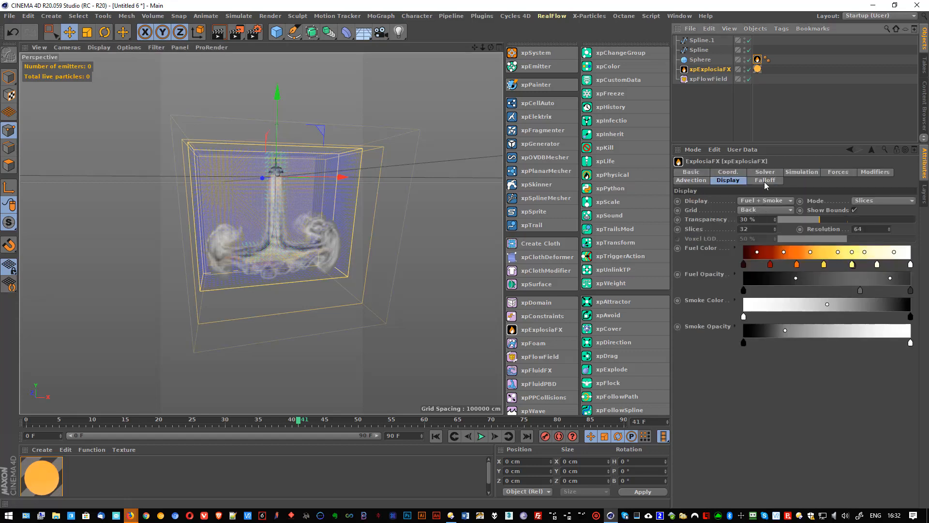
click(764, 172)
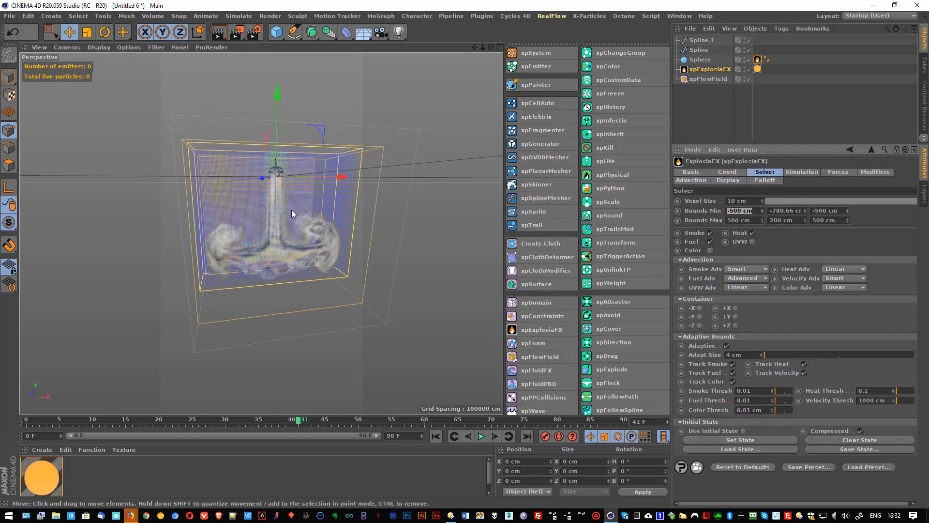
mouse_move(292, 210)
alt+mouse_down()
mouse_move(294, 248)
mouse_move(295, 227)
alt+mouse_up()
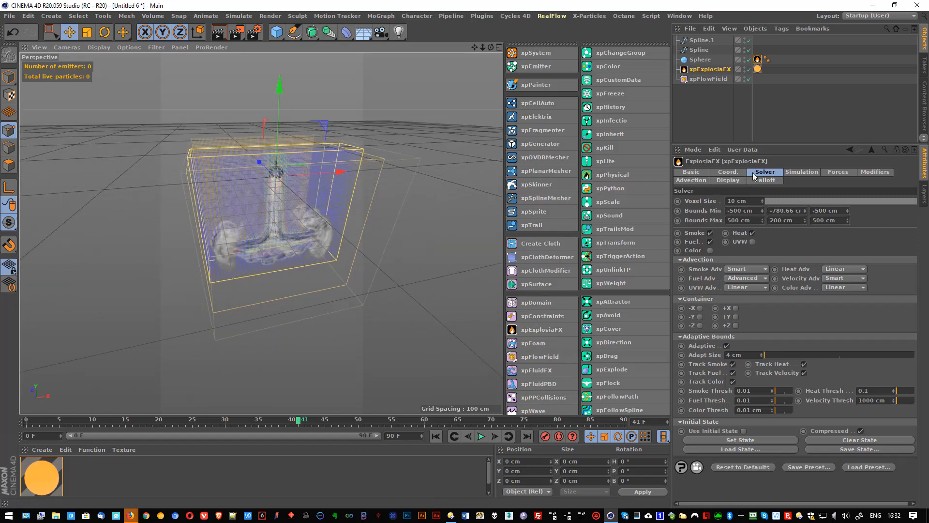
Widen the ExplosiaFX solver bounds along X to a minimum of about -765 cm and a maximum of about 808 cm.
click(704, 172)
click(768, 172)
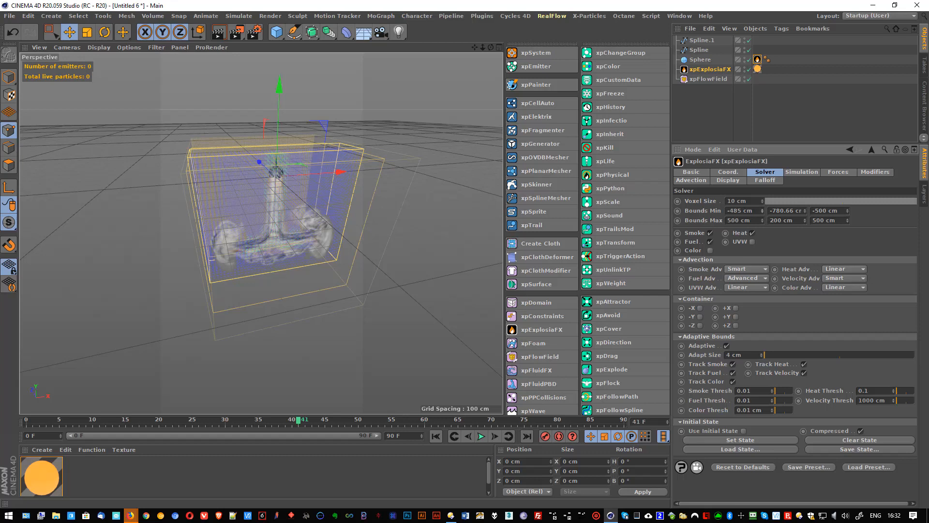
drag(762, 210, 762, 252)
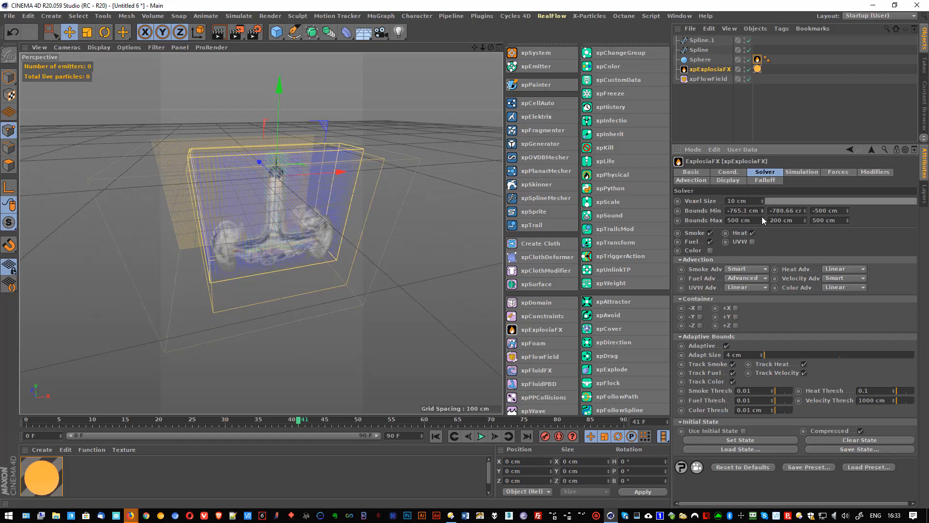
drag(762, 220, 742, 204)
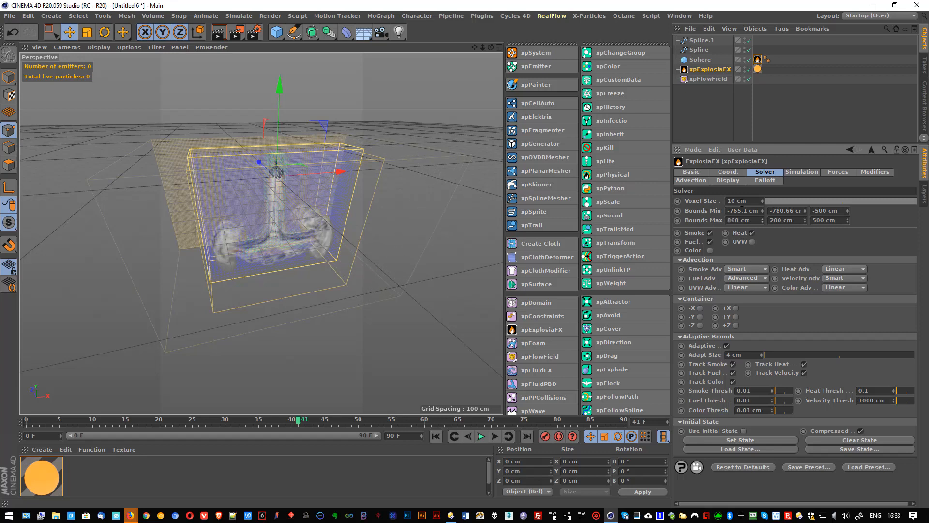
Set the X value of the solver's Bounds Min to -1000 cm and of Bounds Max to 1000 cm.
text(1000)
key(Tab)
key(Tab)
key(Tab)
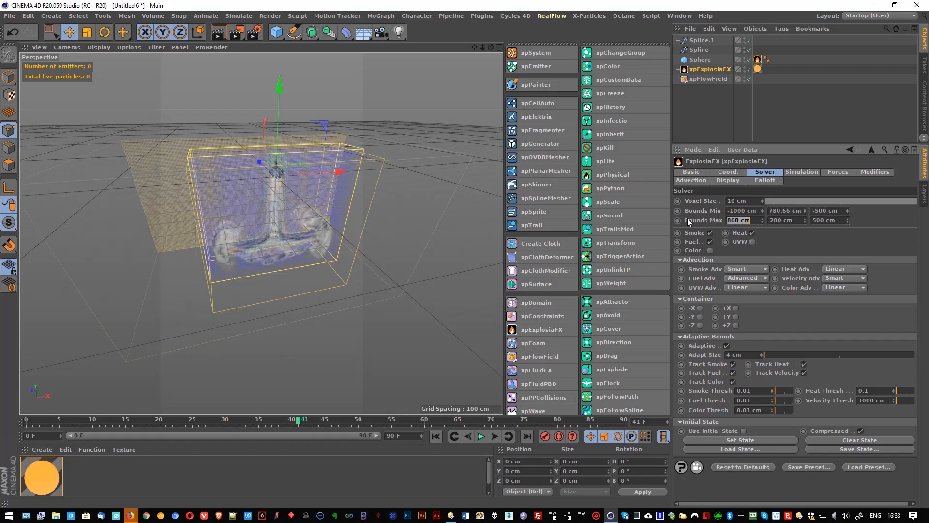
text(1000)
key(Tab)
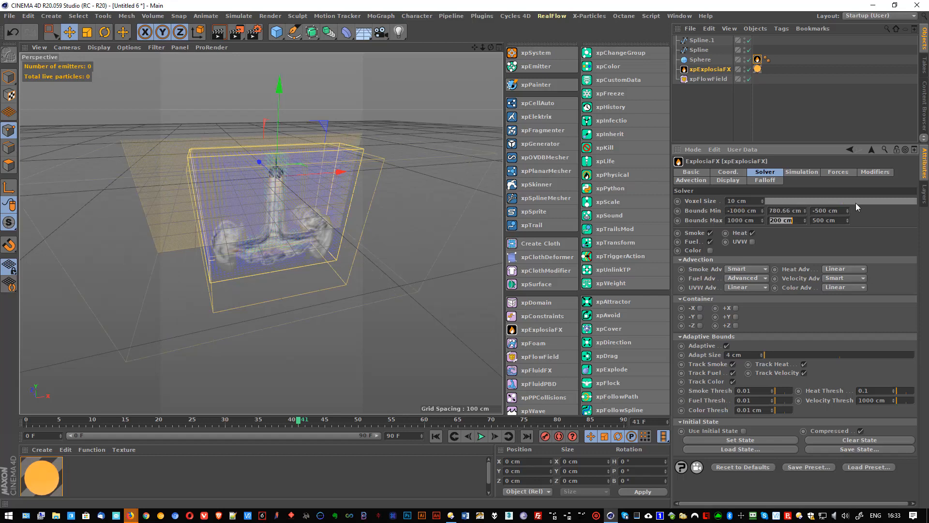
Set the Z value of the solver's Bounds Min to -300 cm and of Bounds Max to 300 cm.
click(830, 211)
text(-300)
key(Tab)
key(Tab)
key(Tab)
text(300)
key(Return)
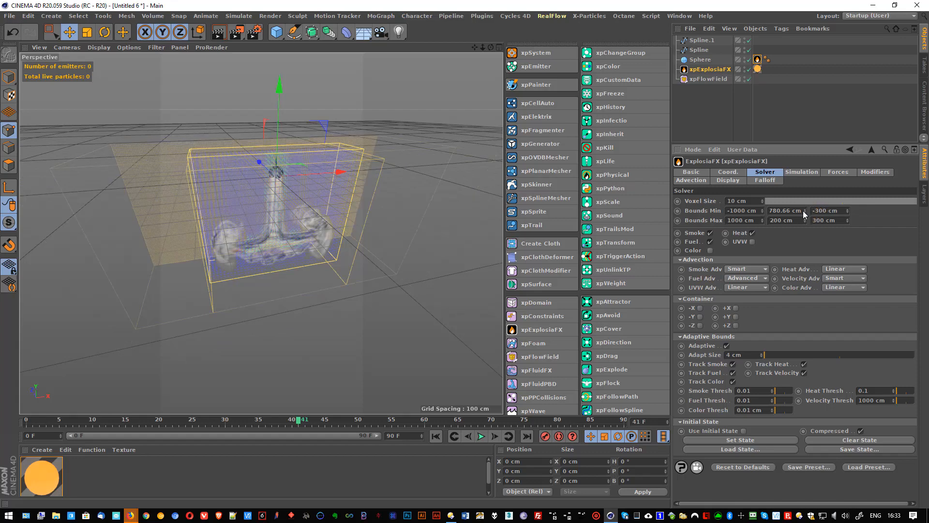
Narrow the solver bounds along Z to -200 cm for Bounds Min and 200 cm for Bounds Max.
alt+drag(377, 285, 228, 228)
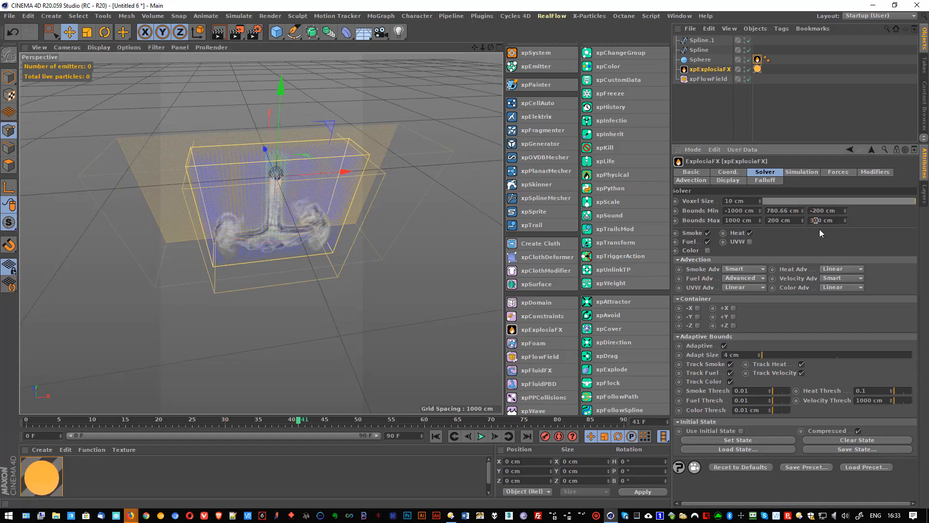
text(0)
key(Return)
alt+drag(289, 205, 313, 268)
Replay the smoke simulation from the first frame to about frame 87, viewing the widened bounds from the front.
click(435, 436)
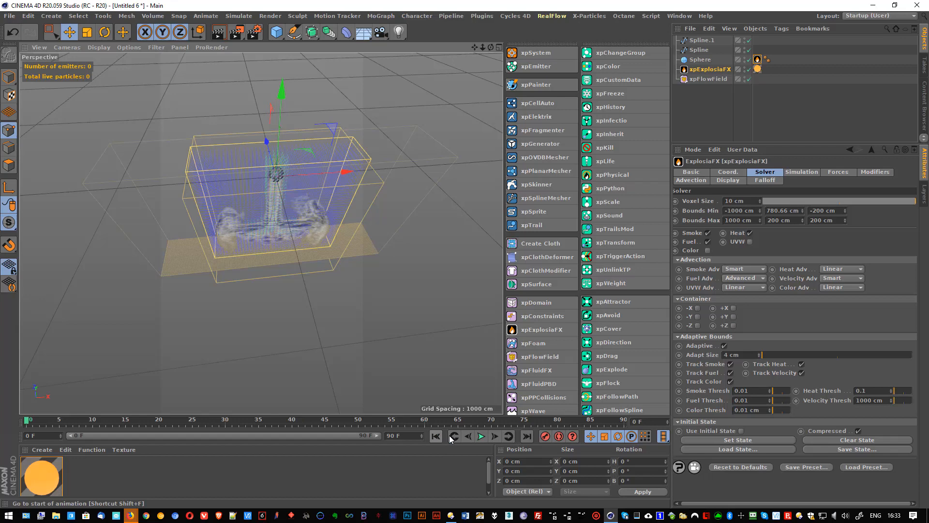
click(481, 436)
alt+drag(376, 333, 364, 234)
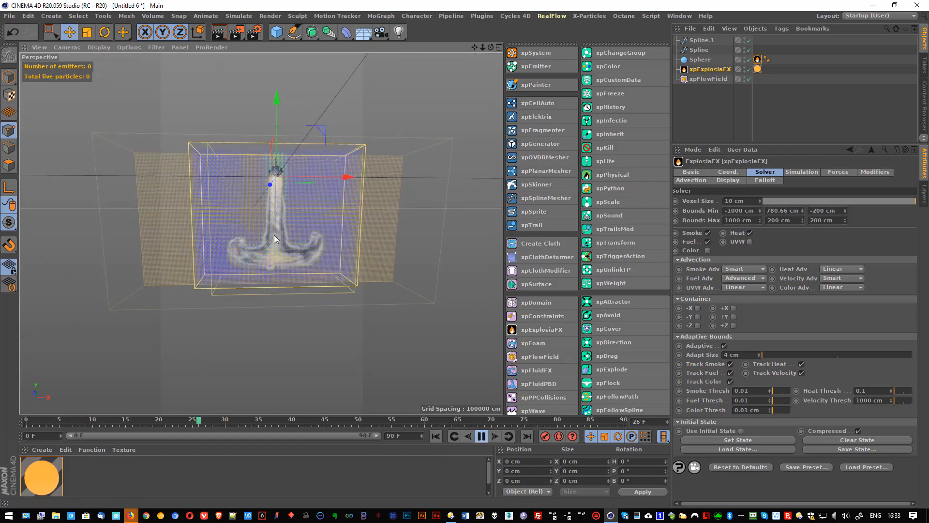
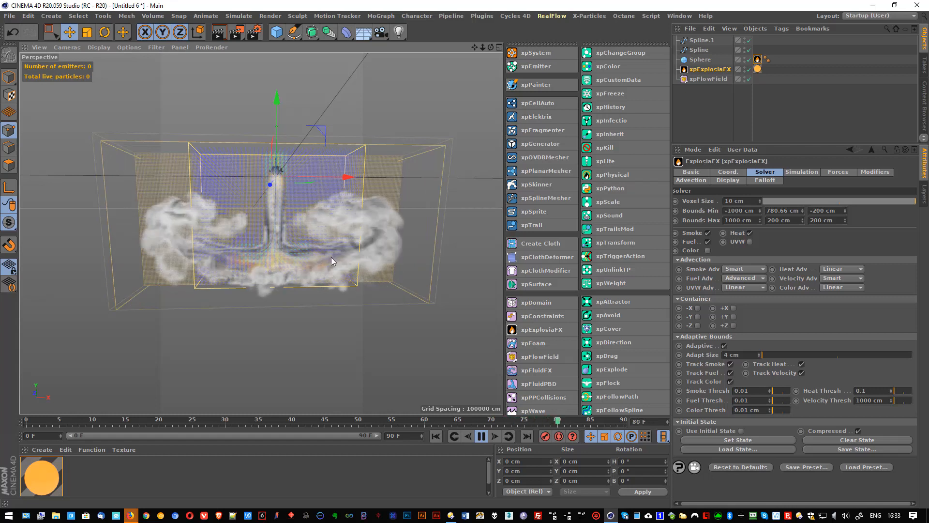
click(480, 436)
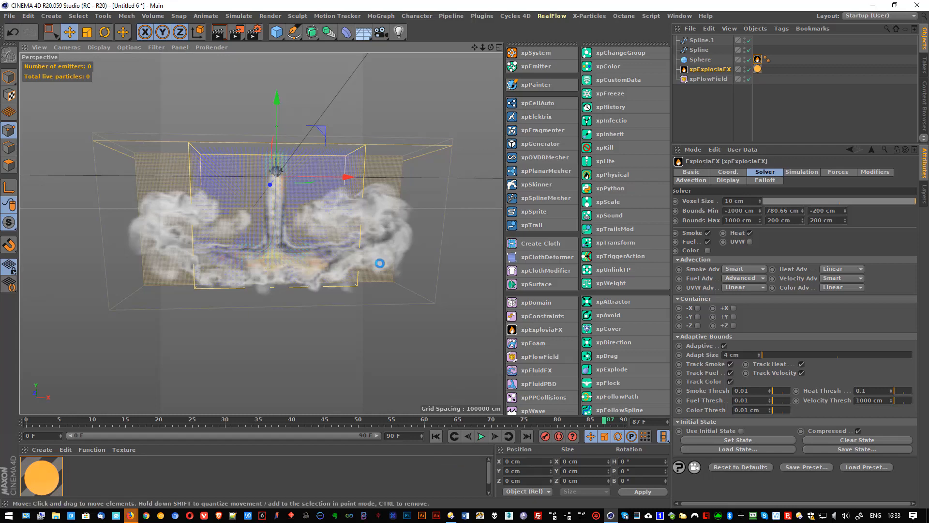
Save the scene in the Particles folder as "X-particles reactor jet 10.c4d".
key(ctrl+s)
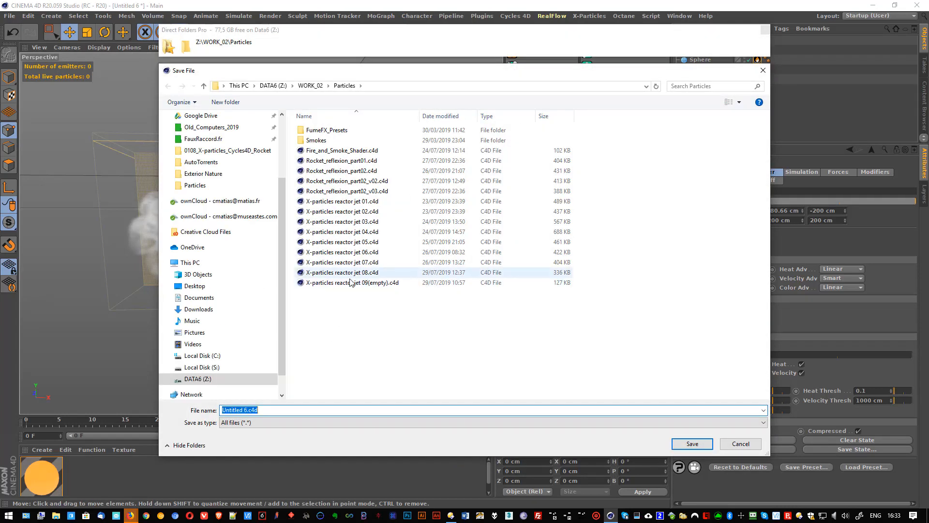
click(350, 282)
click(278, 409)
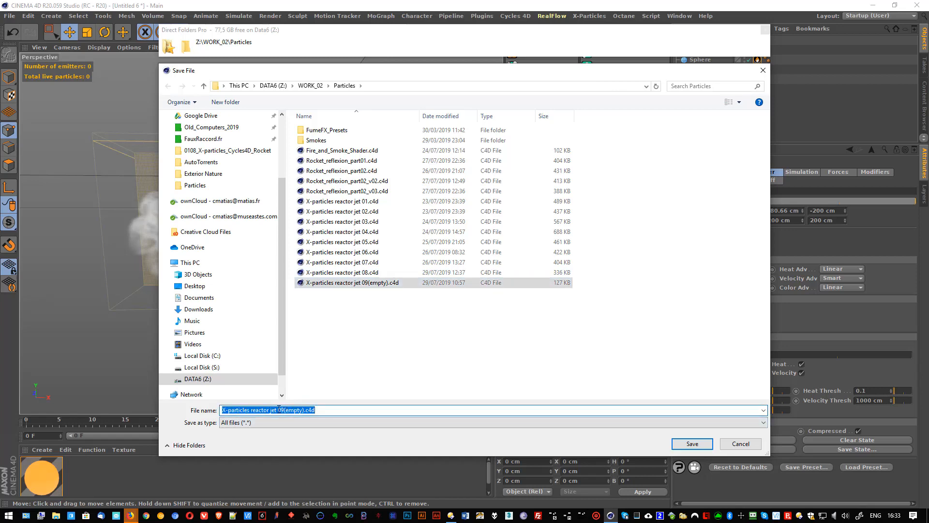
click(279, 409)
key(BackSpace)
key(Return)
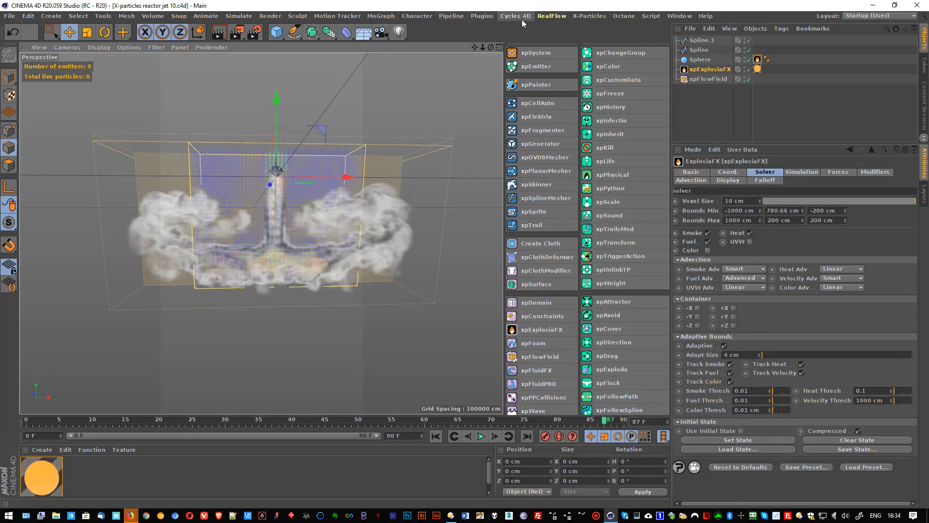
Extend the animation length to 150 frames and stretch the preview range to the full timeline.
double_click(404, 435)
text(150)
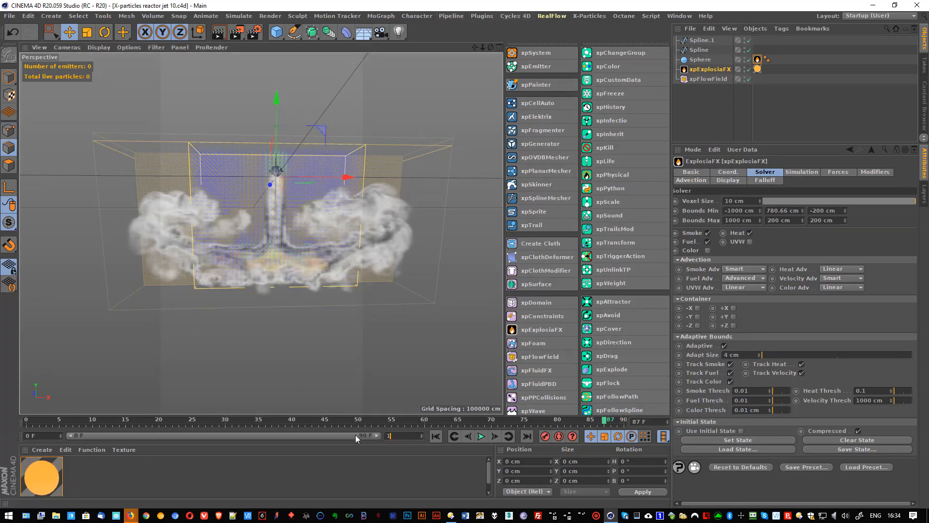
key(Return)
drag(256, 436, 416, 436)
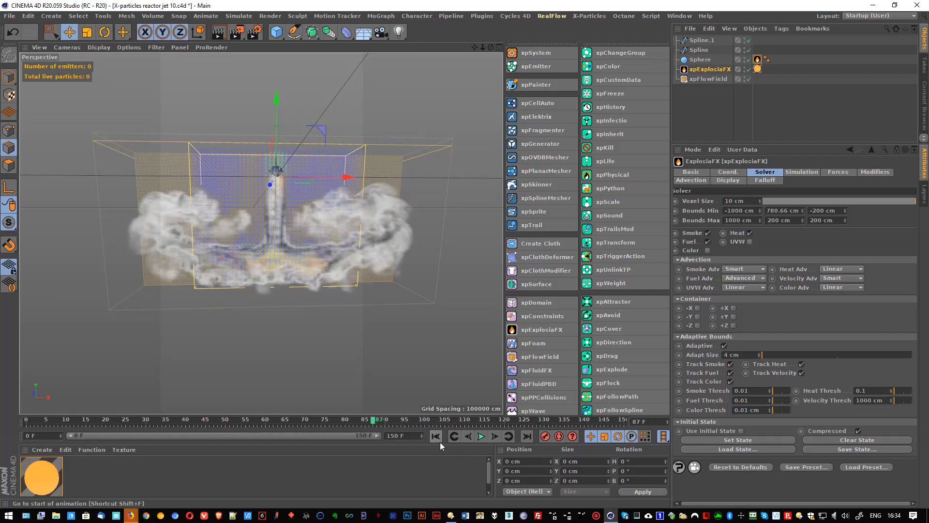
Set the project frame rate to 25 FPS and the Preview Max Time to 150 F.
key(ctrl+d)
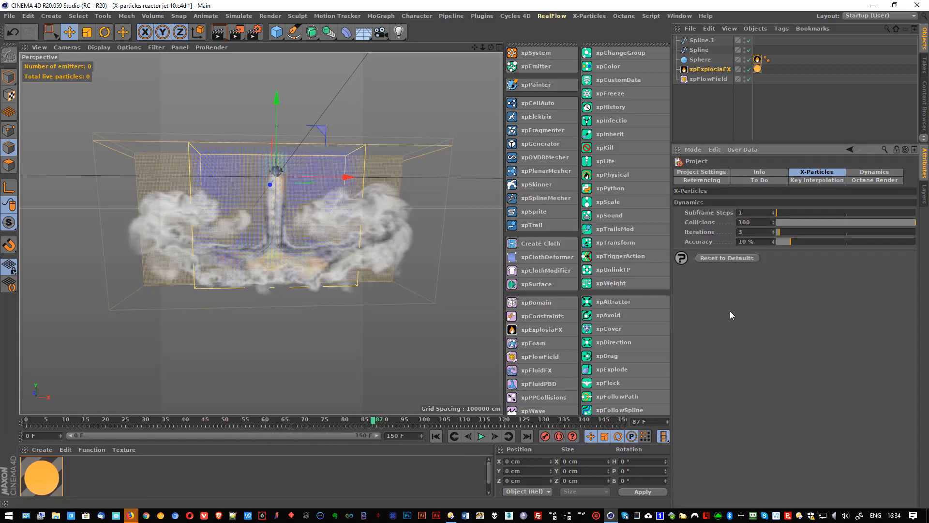
click(703, 172)
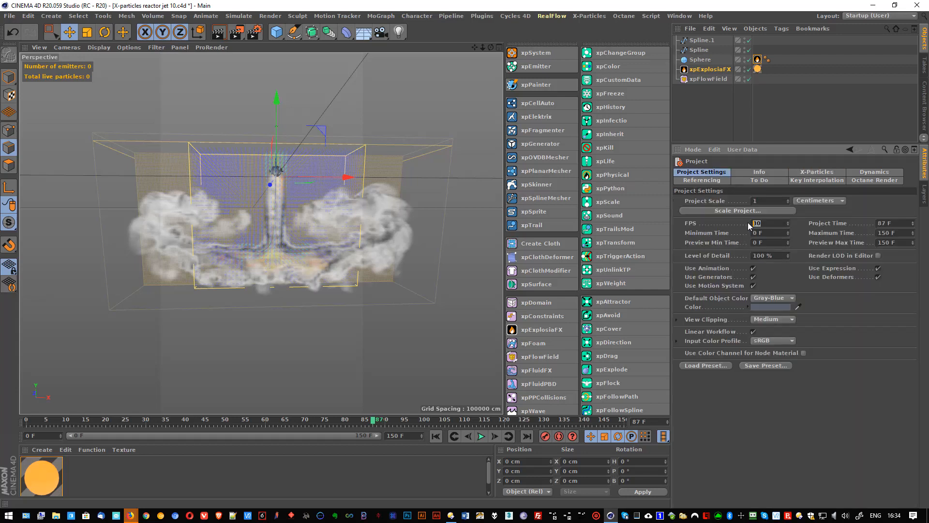
text(25)
key(Return)
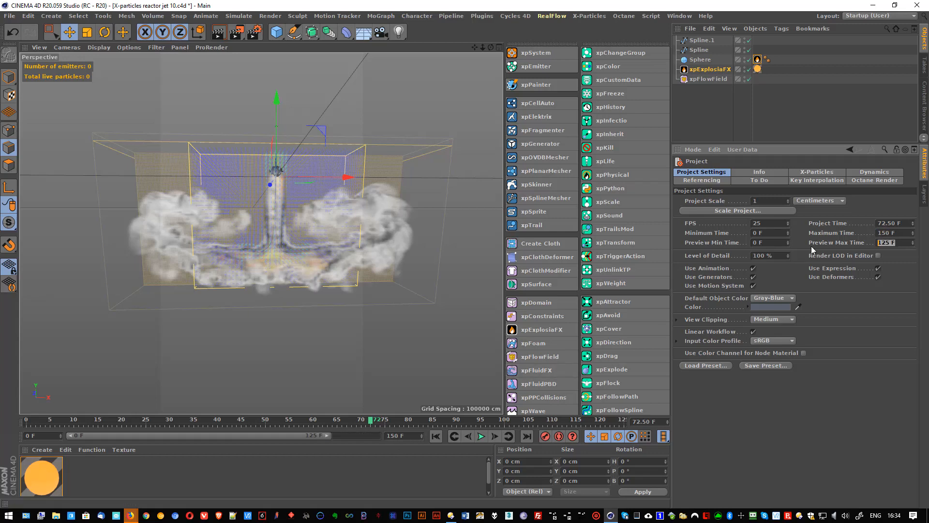
text(0)
key(Return)
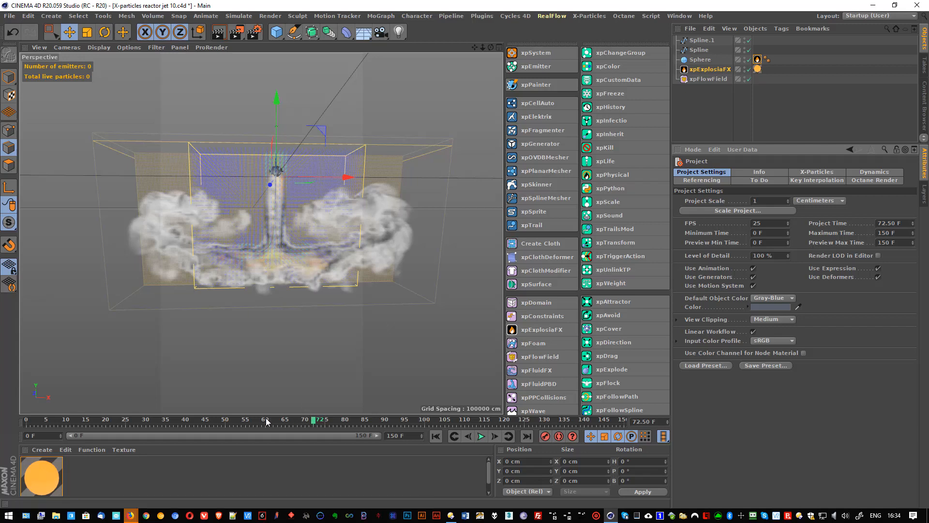
Return to frame 0, add an X-Particles cache object and build its cache to external files.
key(shift+f)
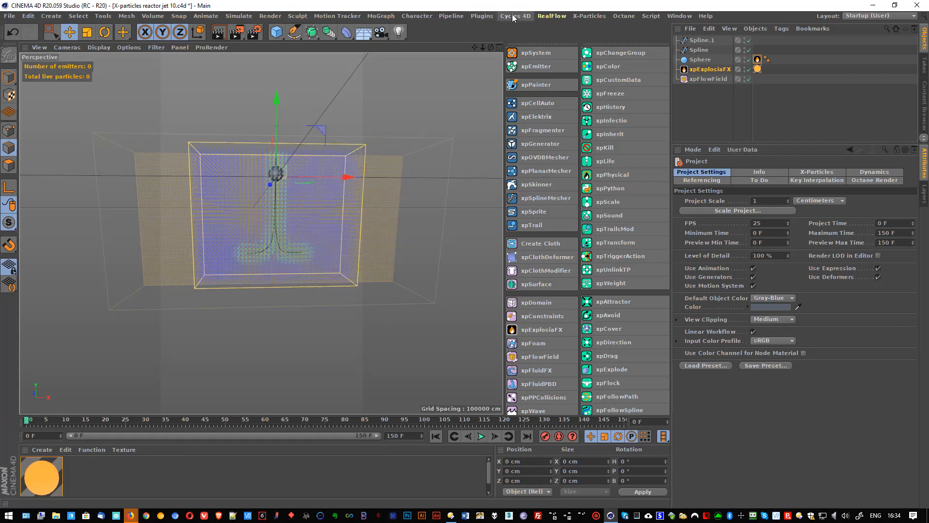
click(589, 15)
click(600, 69)
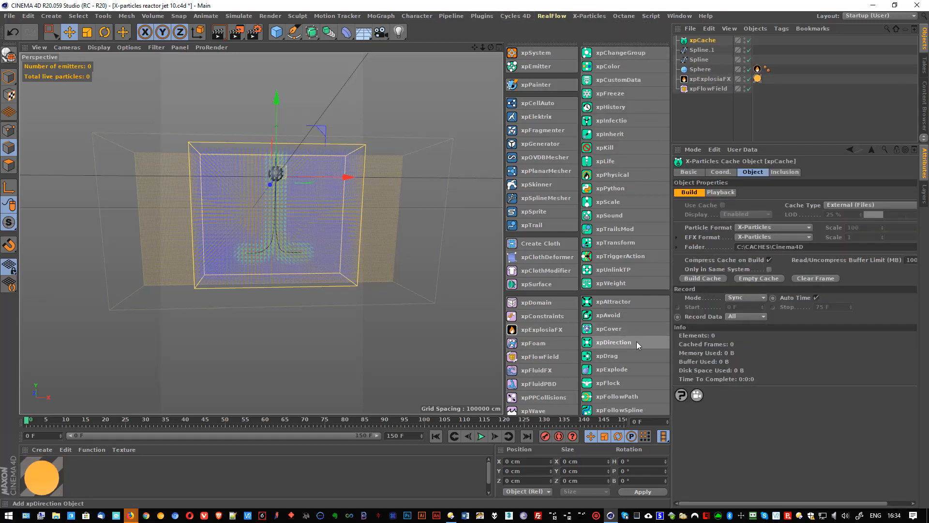
click(691, 279)
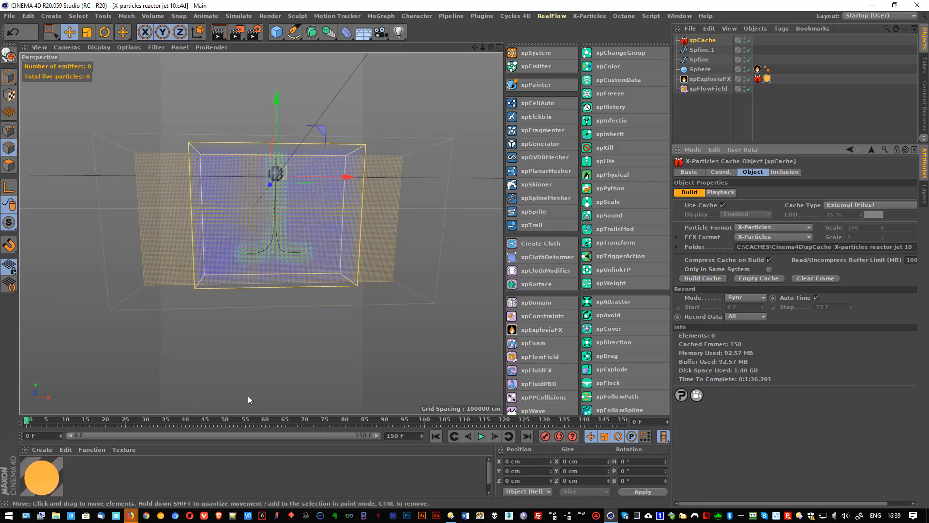
Play the cached simulation, stop at frame 99 and open the Cycles 4D Real-Time Preview.
click(482, 437)
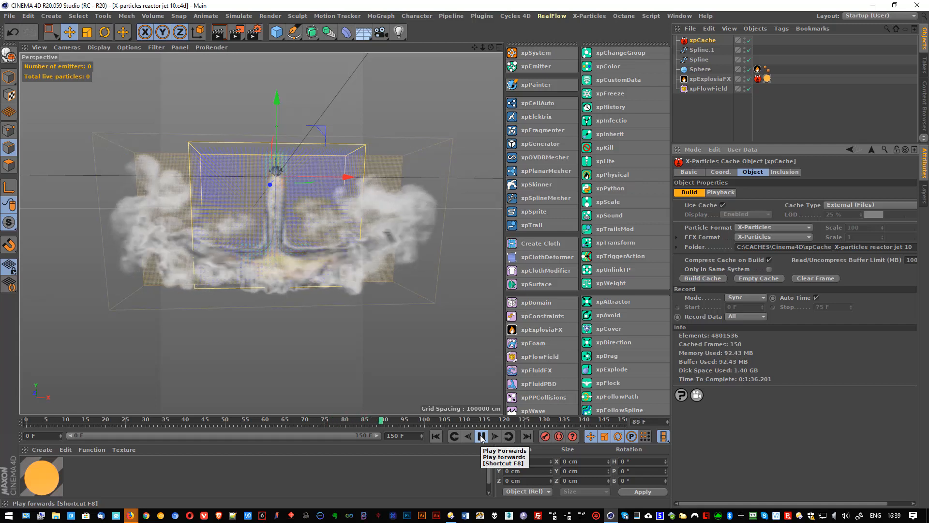
click(481, 437)
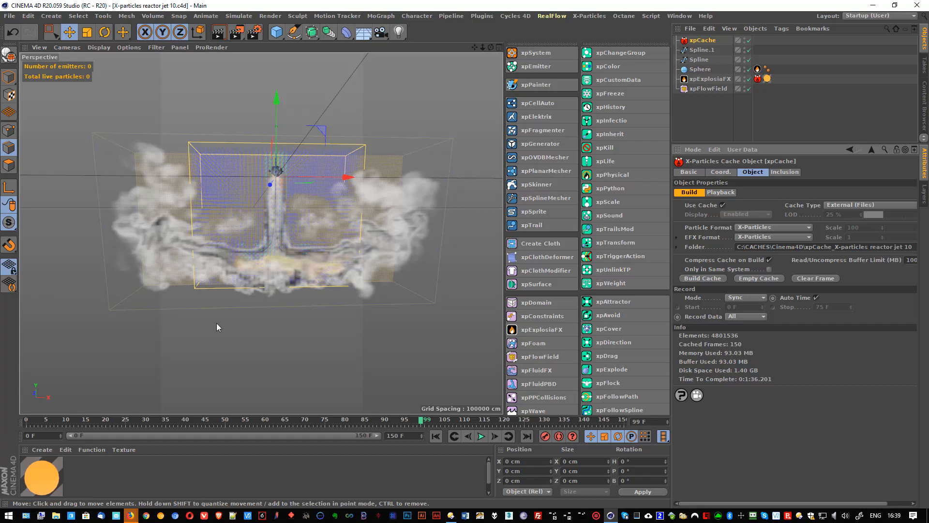
click(527, 15)
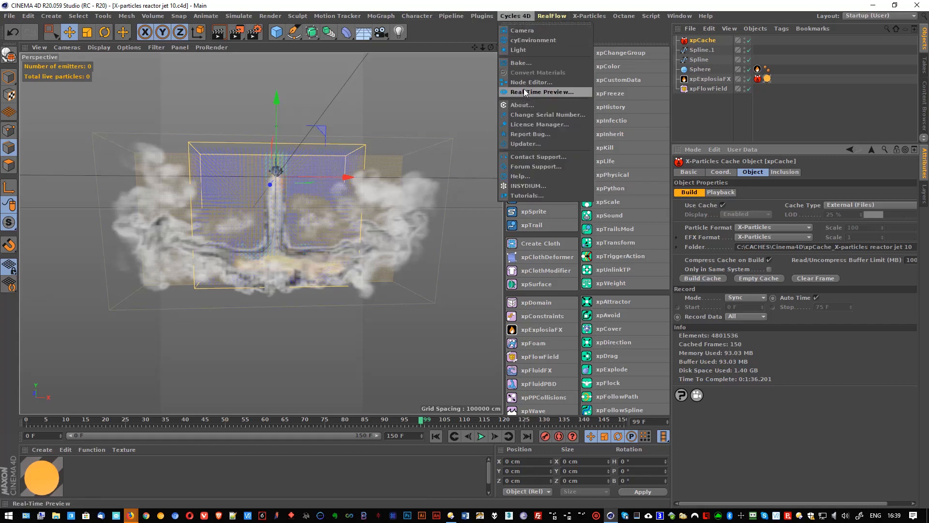
click(532, 82)
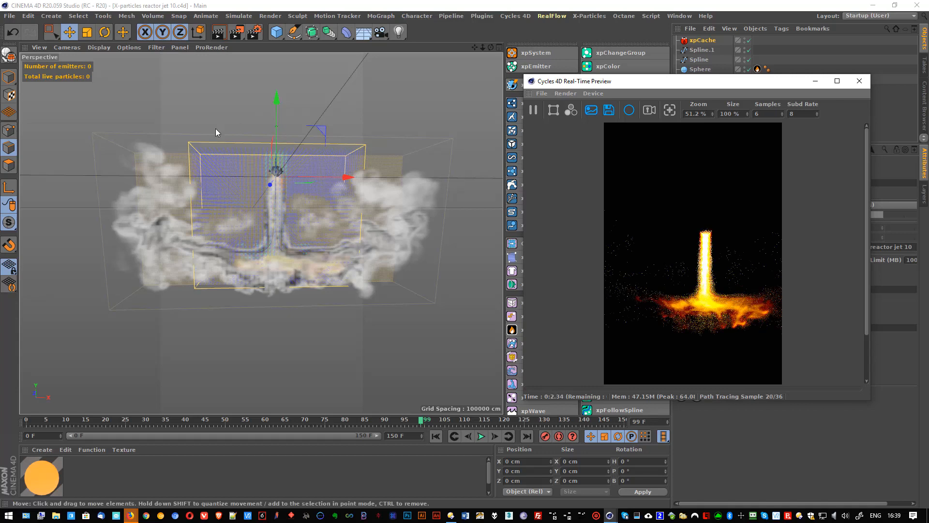
Set the render output size to the 1280 x 720 screen preset.
click(254, 32)
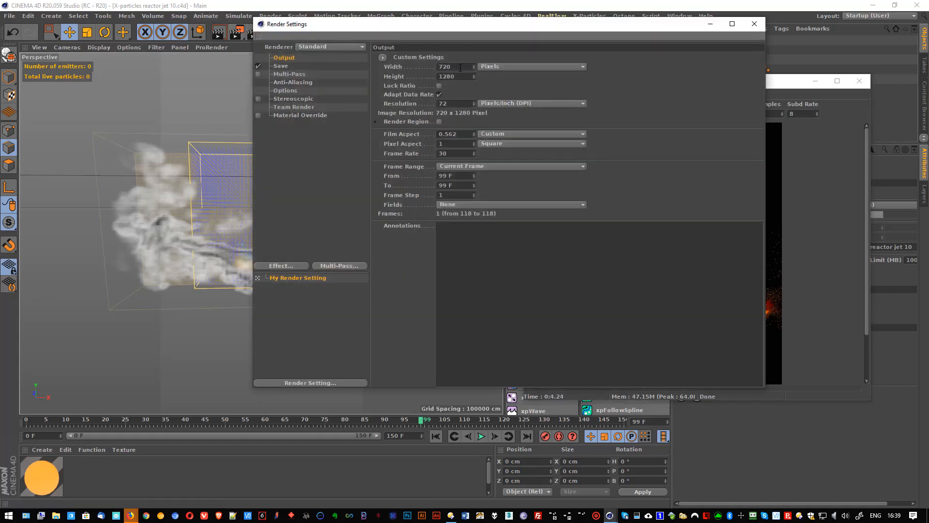
click(383, 58)
mouse_move(426, 67)
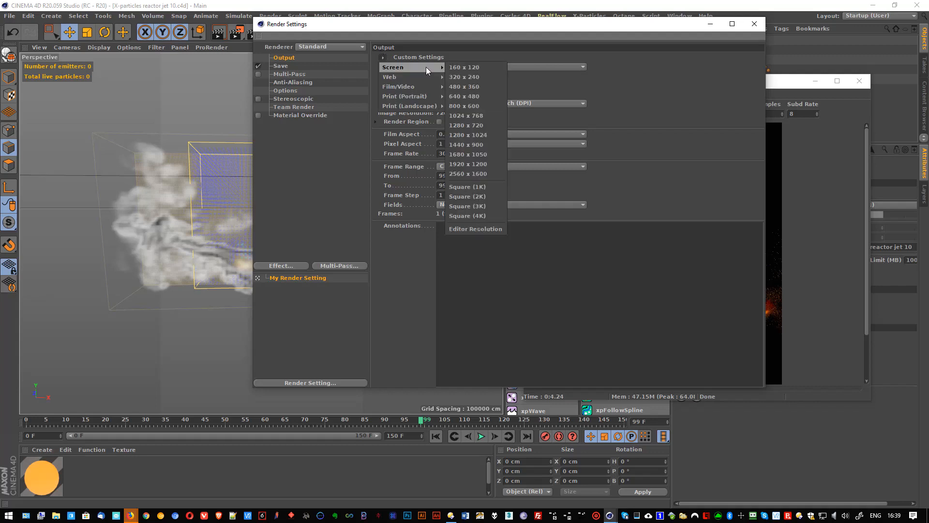
click(466, 124)
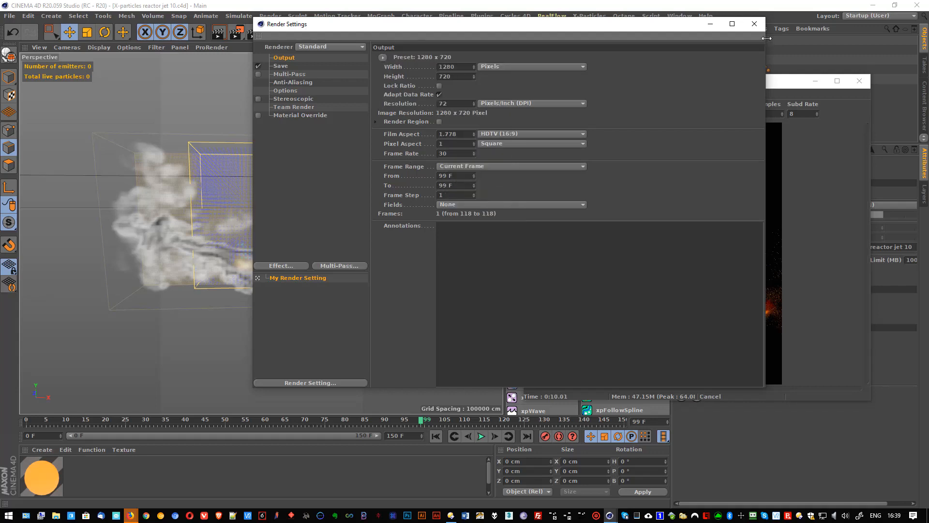
click(756, 24)
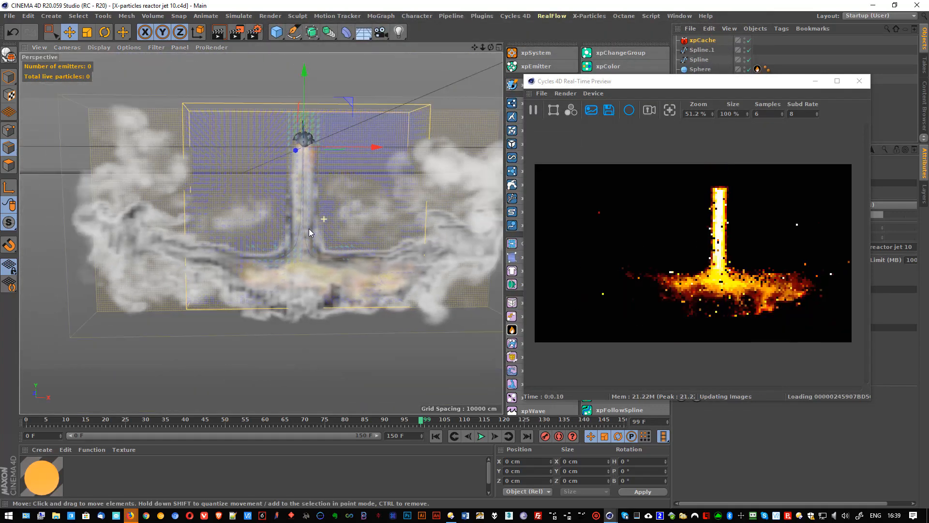
Frame the whole smoke cloud in the view, widen the Real-Time Preview window and set its Samples to 8.
scroll(309, 229, down, 2)
alt+middle_drag(315, 220, 280, 234)
alt+drag(278, 234, 273, 237)
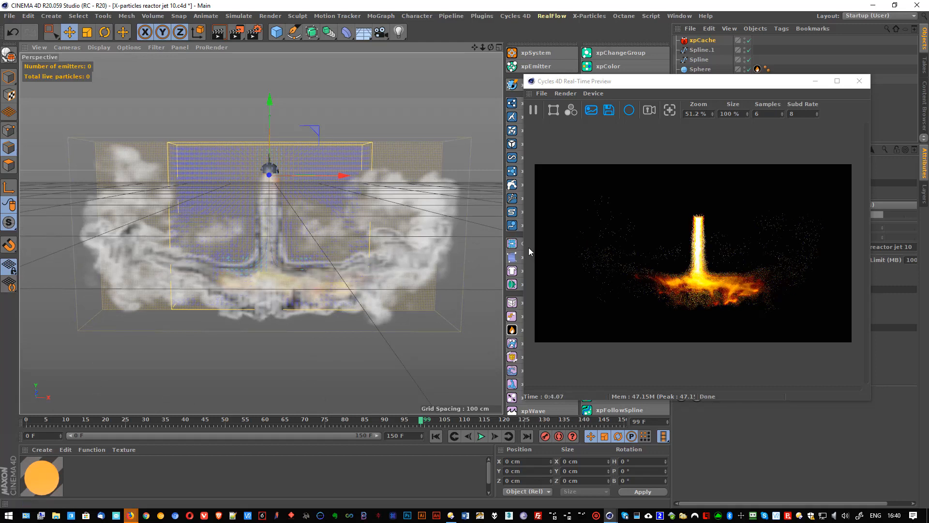
drag(524, 247, 404, 248)
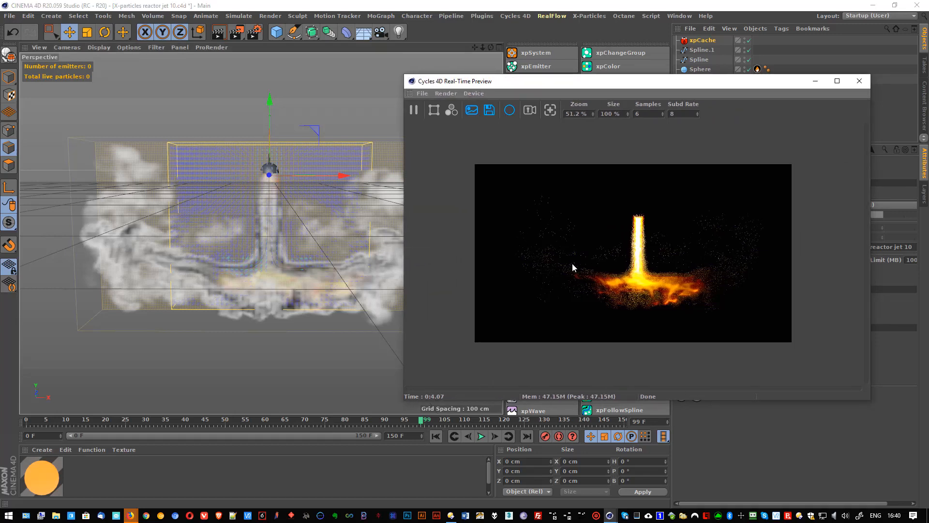
click(663, 112)
click(662, 111)
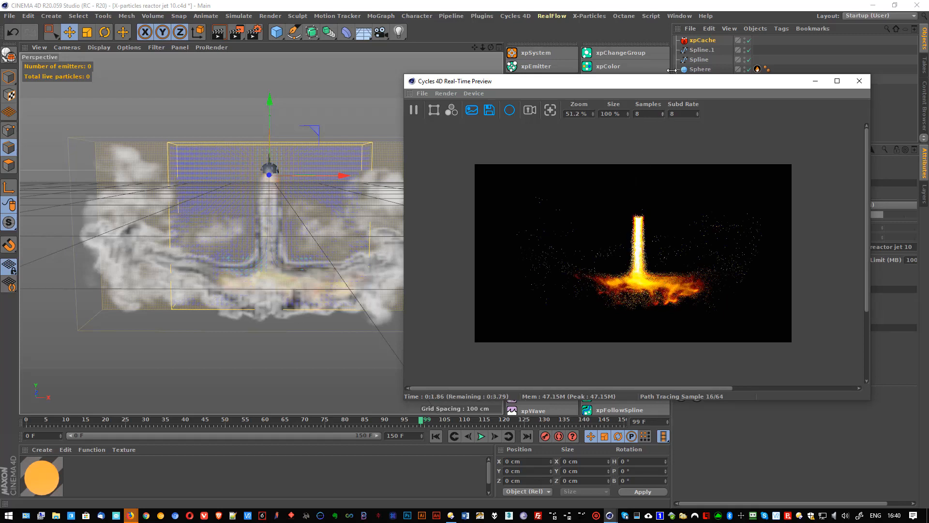
Add a Cycles 4D environment object to the scene.
drag(650, 85, 562, 125)
click(515, 16)
click(527, 39)
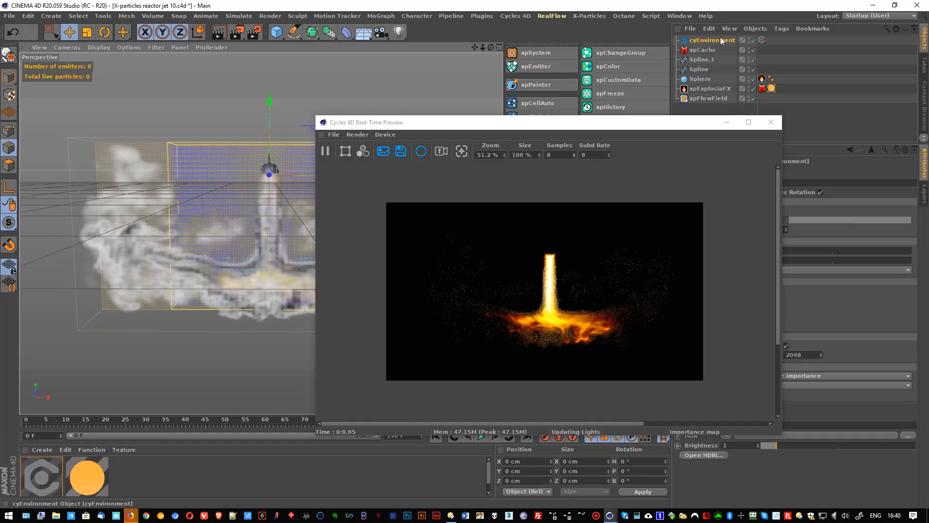
Load 26_southport_beach.hdr as the environment's HDR image without copying it to the project location.
click(717, 39)
click(823, 435)
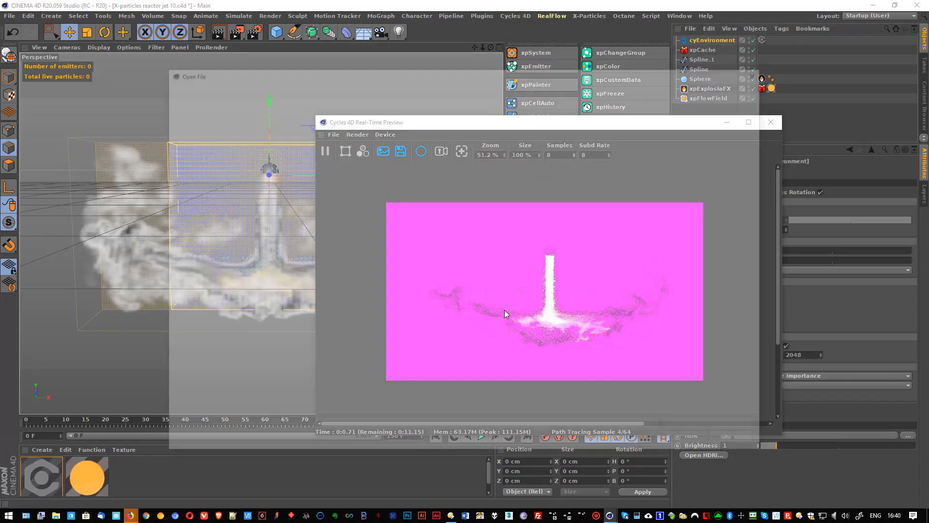
double_click(339, 174)
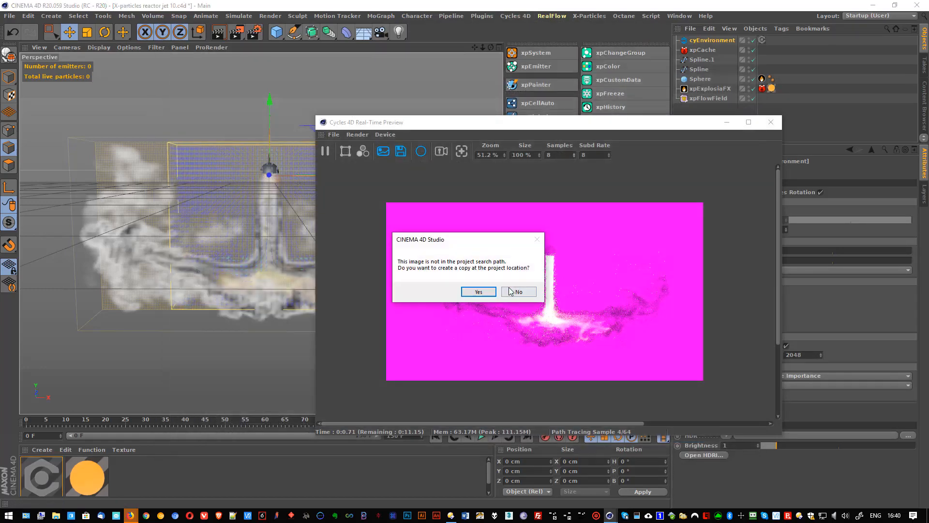
click(516, 291)
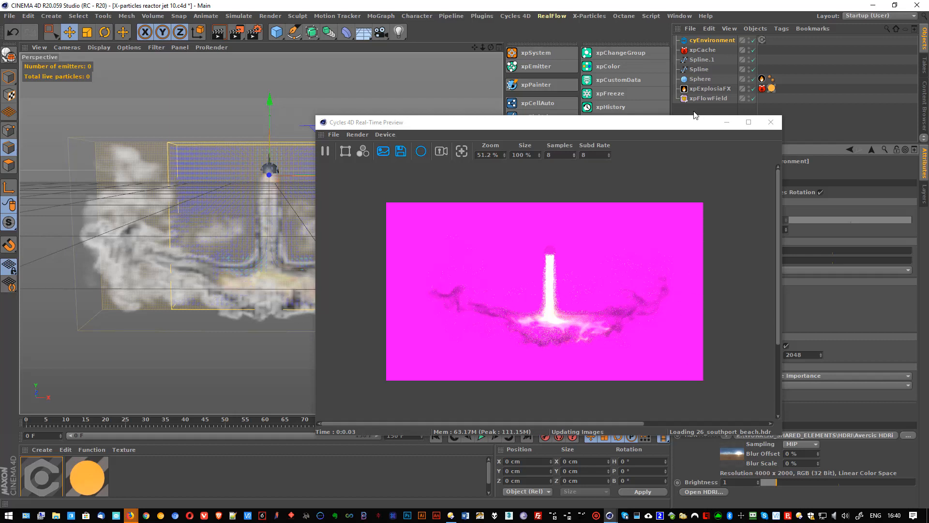
drag(695, 116, 547, 118)
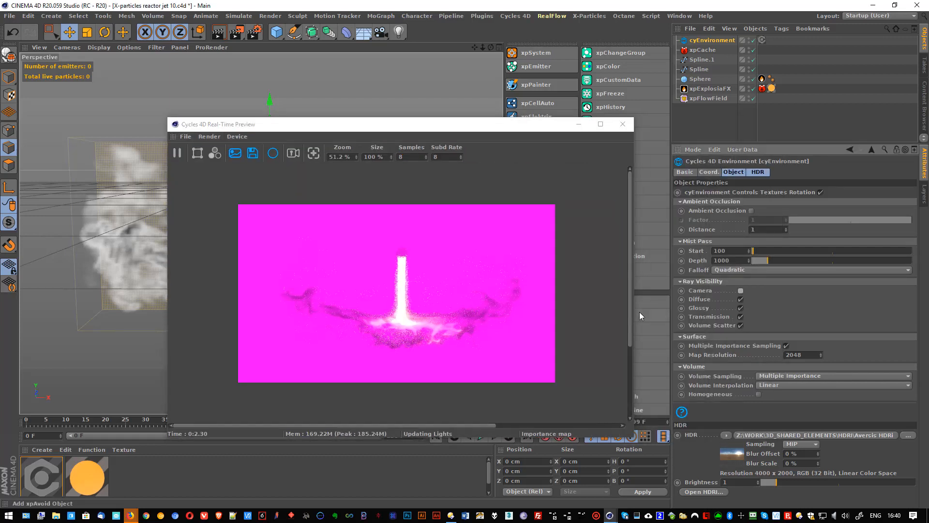
Hide the Sphere from the render and preview the fire and smoke at frame 33.
drag(445, 131, 663, 105)
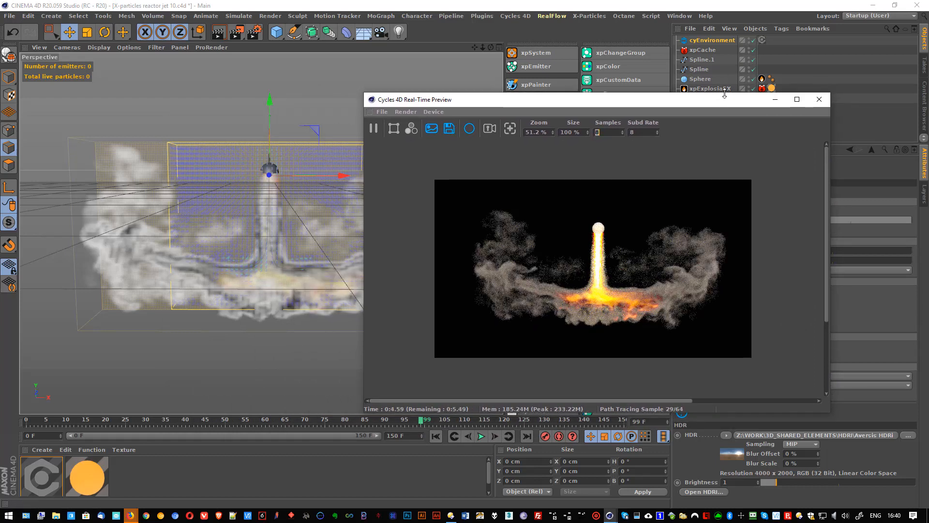
click(749, 82)
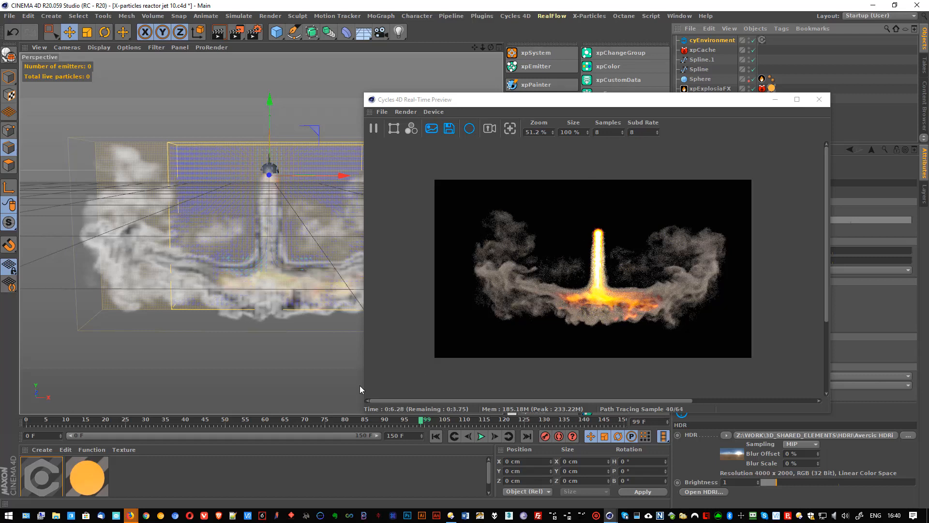
drag(216, 419, 158, 420)
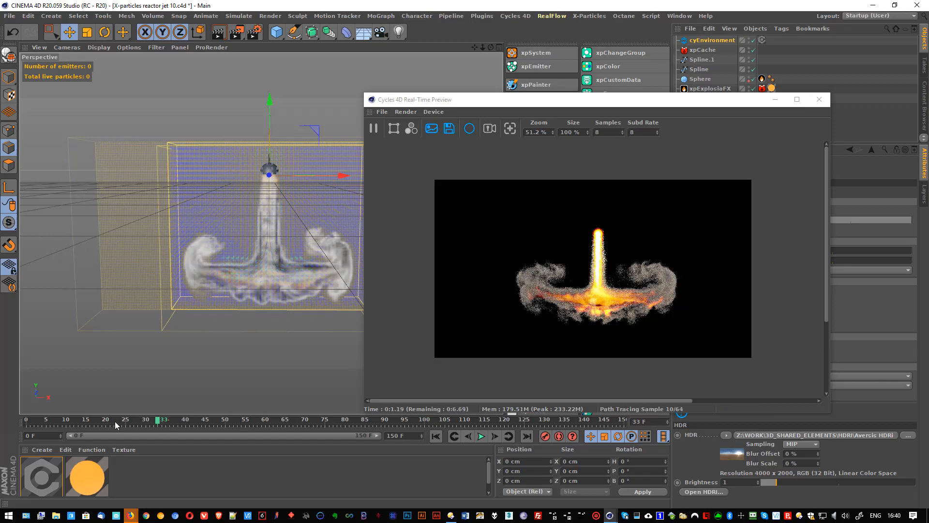
Go to frame 94 and set Max to 1 on the smoke Point Density Texture node of the Fire_and_Smoke material.
drag(26, 421, 297, 426)
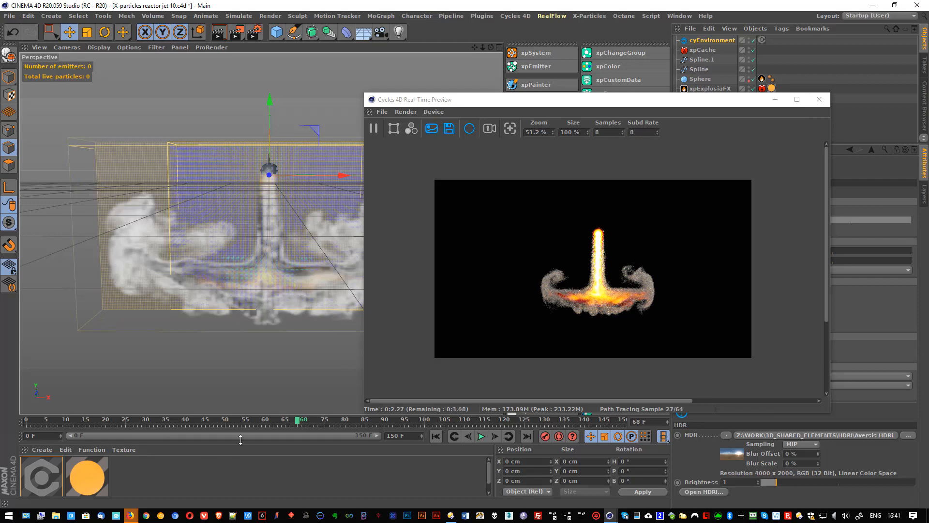
drag(372, 420, 402, 423)
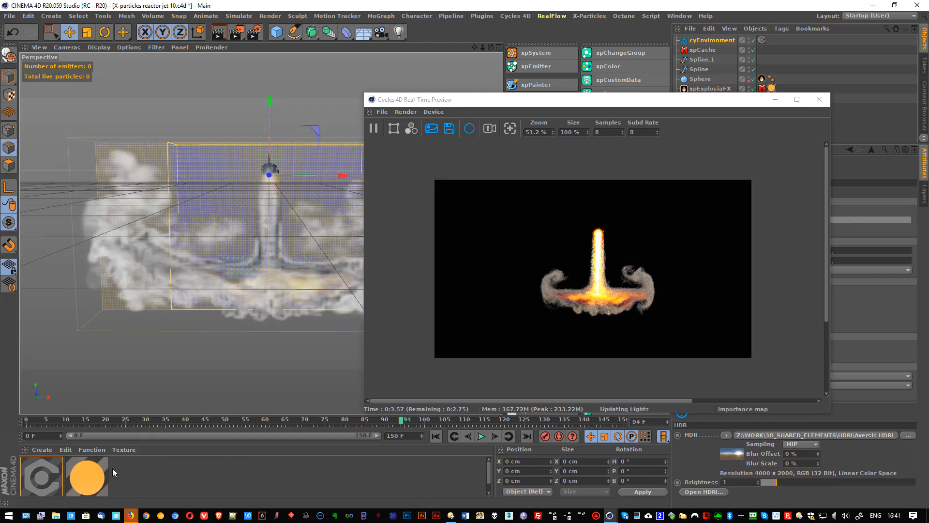
double_click(90, 473)
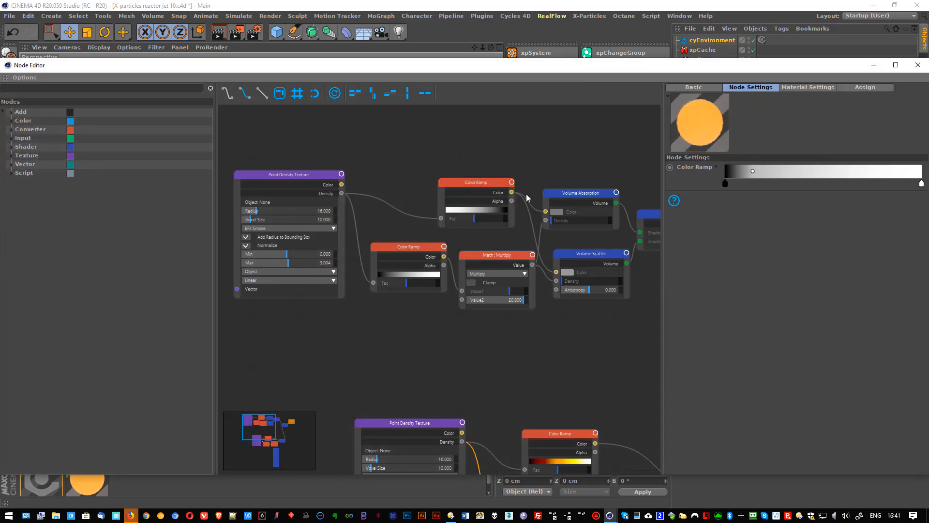
drag(477, 182, 460, 170)
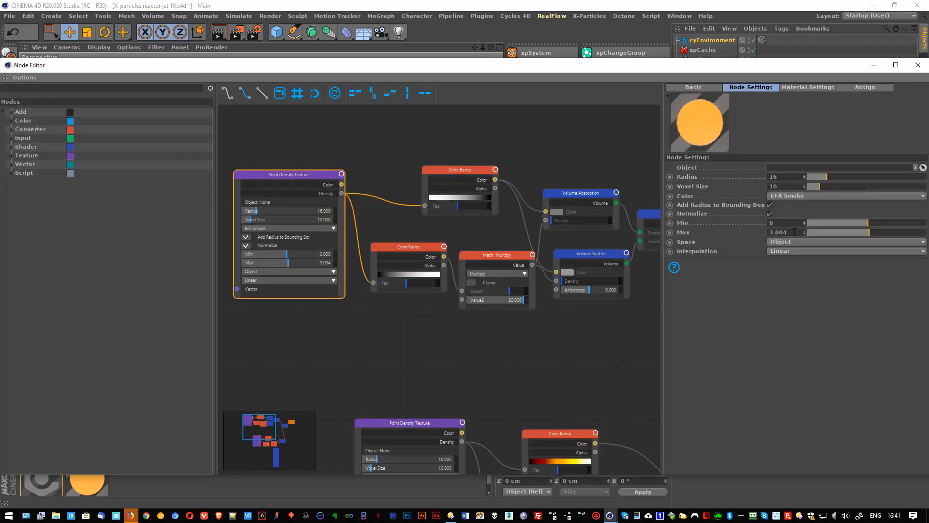
double_click(795, 232)
text(1)
key(Return)
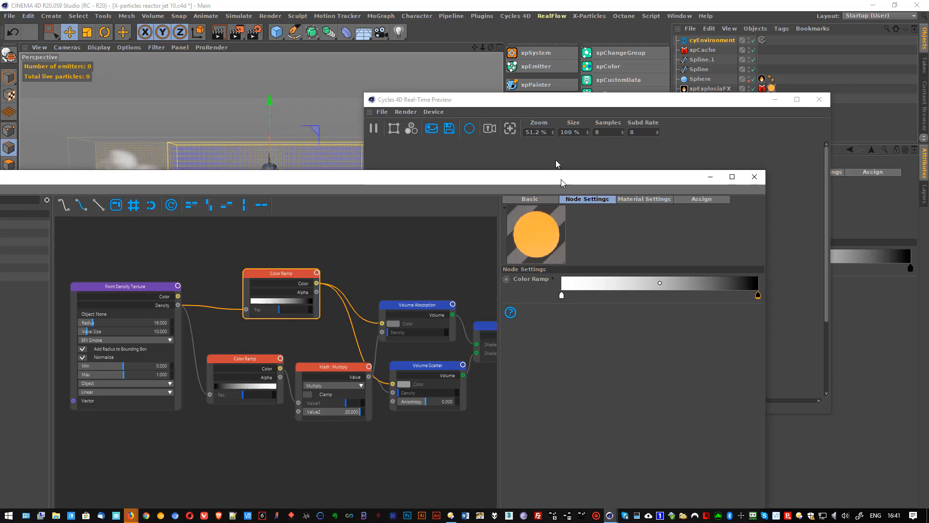
Change the black end knot of the smoke Color Ramp to white with V at 100% and bring the render preview into view.
drag(557, 191, 556, 93)
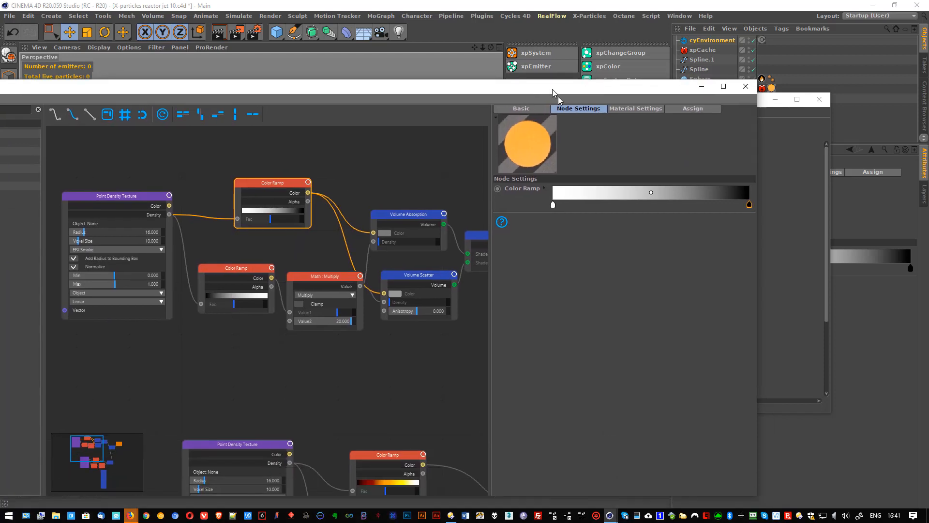
click(750, 205)
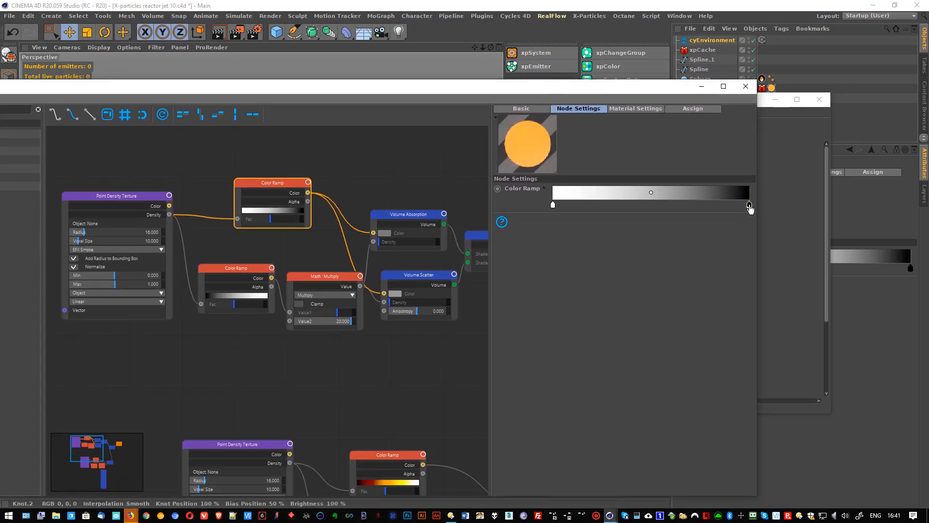
double_click(749, 205)
drag(802, 234, 845, 234)
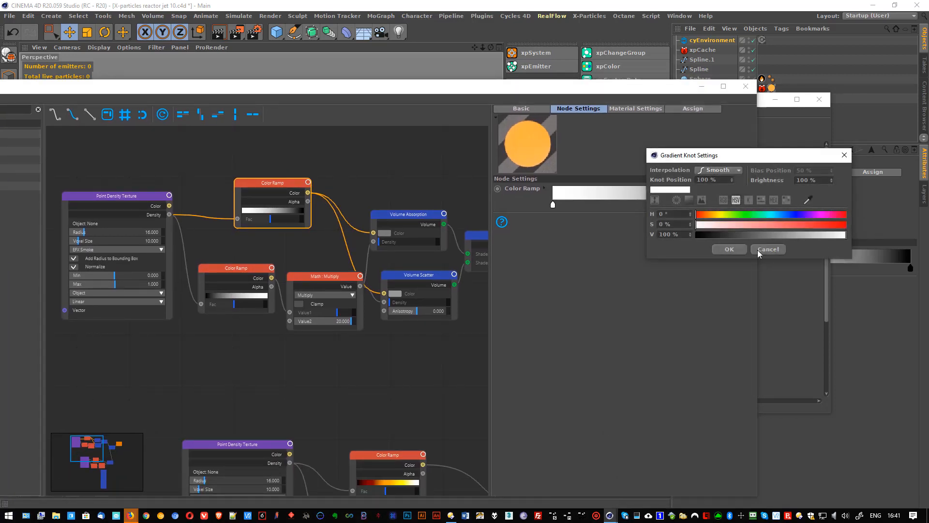
click(729, 249)
drag(646, 90, 178, 158)
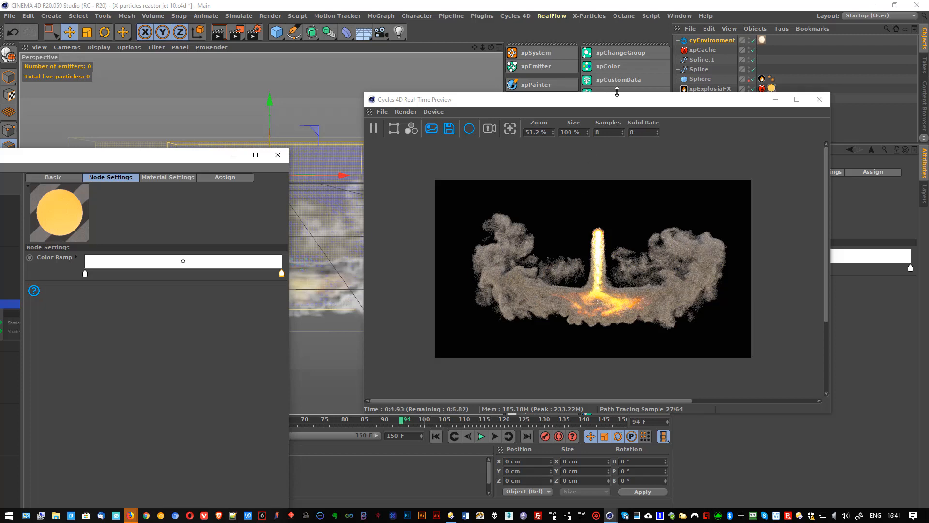
drag(617, 100, 645, 102)
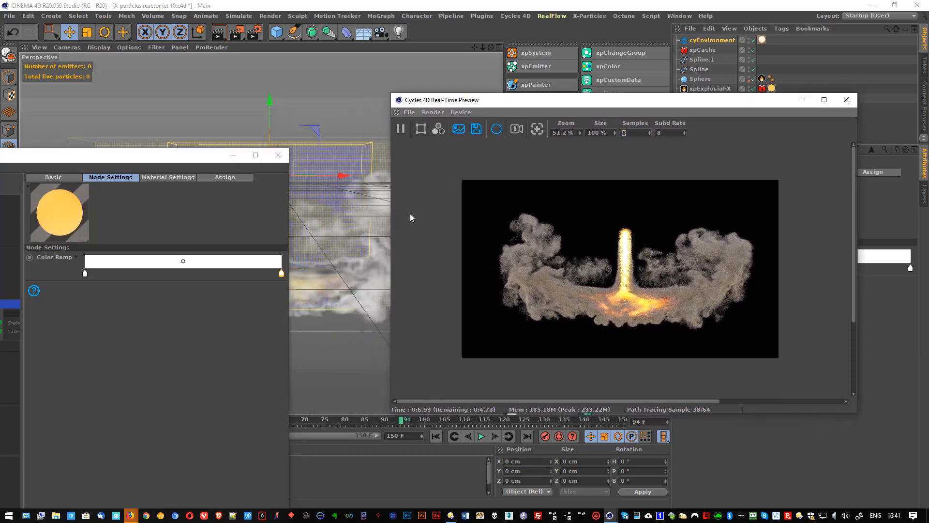
Try a Max of 5 on the smoke Point Density Texture and compare it in the render preview.
drag(182, 156, 736, 70)
click(210, 187)
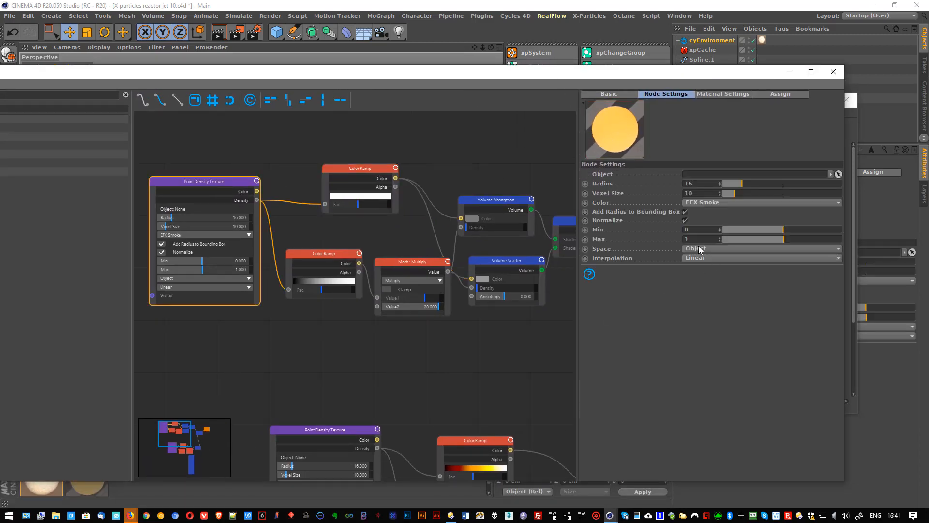
text(5)
key(Return)
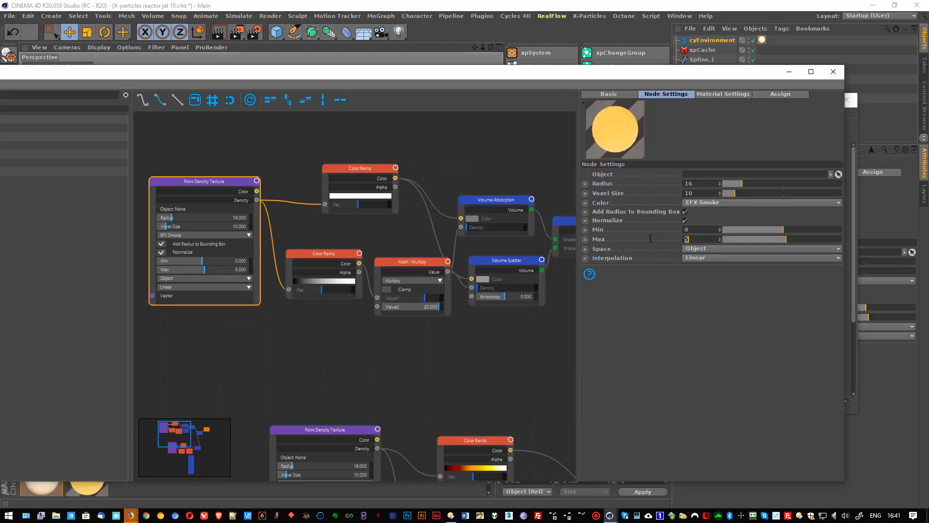
drag(738, 75, 304, 102)
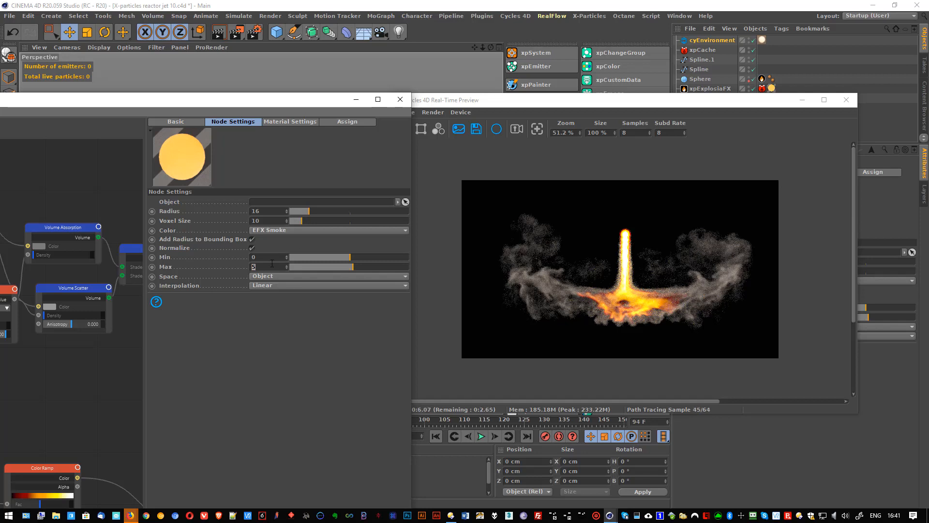
Try a Max of 3 on the smoke Point Density Texture and return it to 1.
text(4.97)
drag(286, 267, 287, 289)
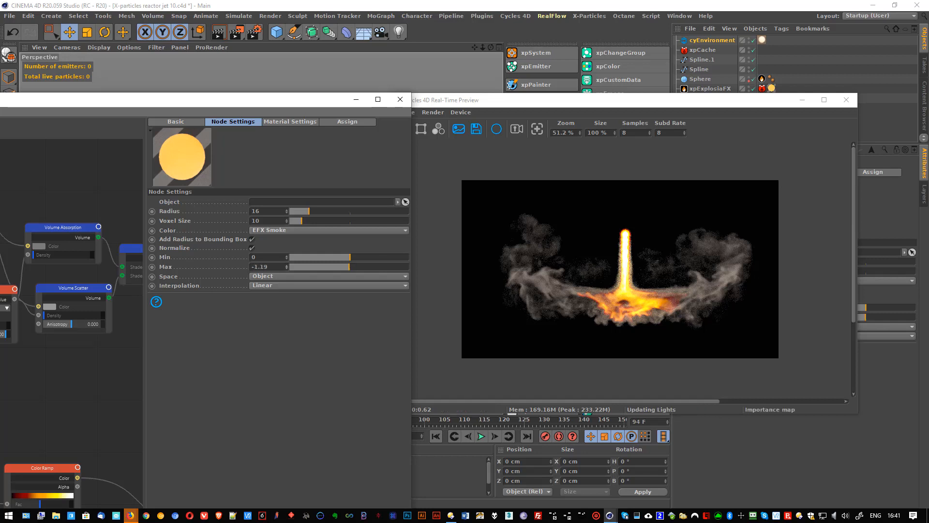
text(3)
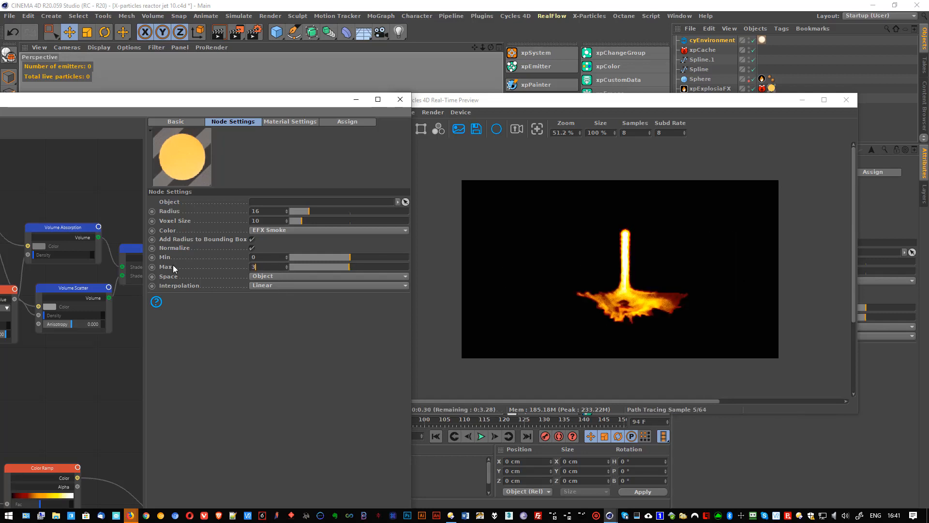
key(Return)
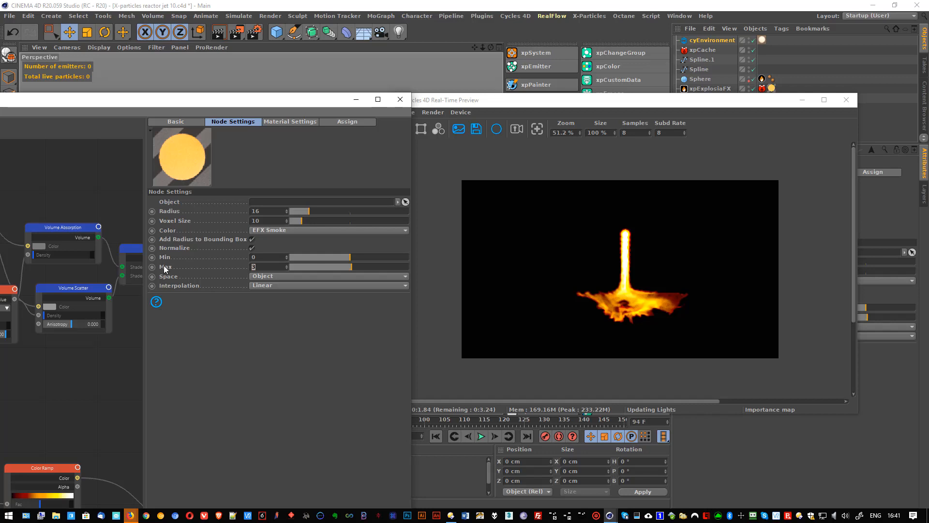
click(286, 268)
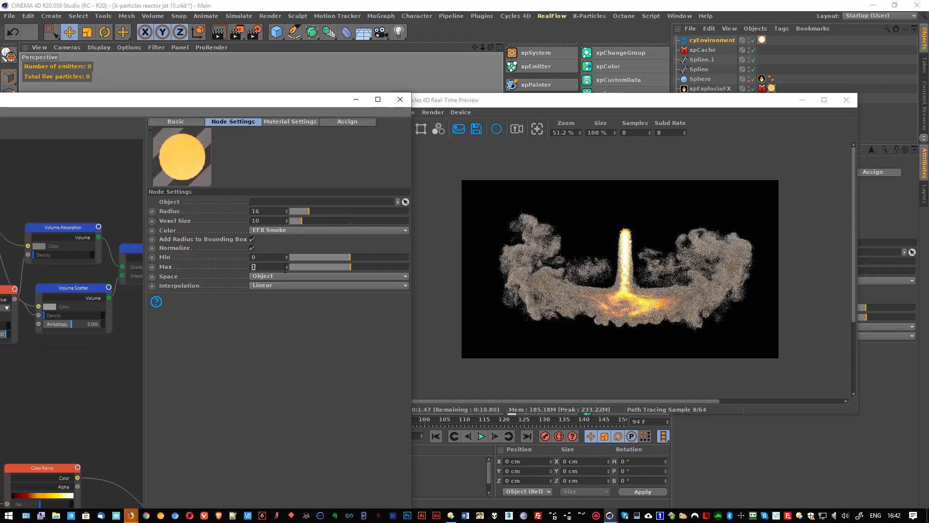
Inspect the smoke render up close, close the Node Editor and pause the Real-Time Preview.
click(624, 264)
scroll(626, 264, up, 3)
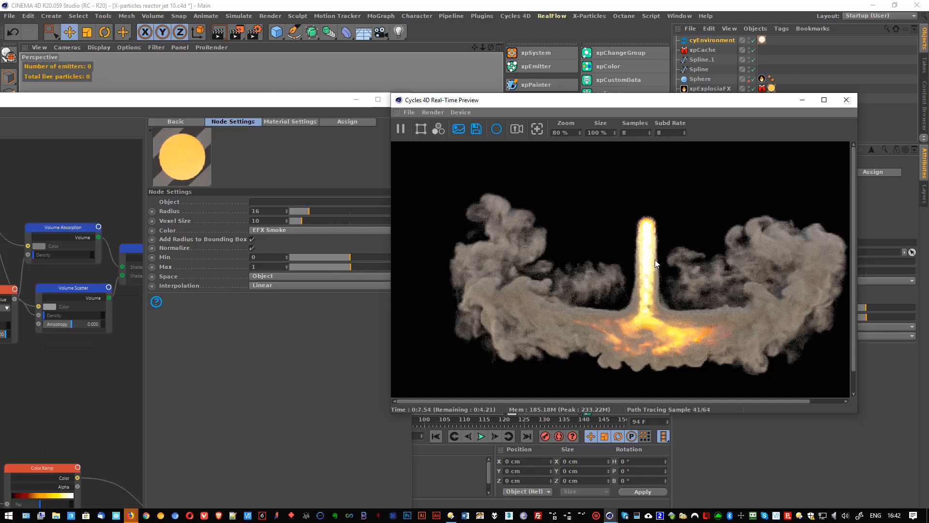
scroll(498, 193, down, 2)
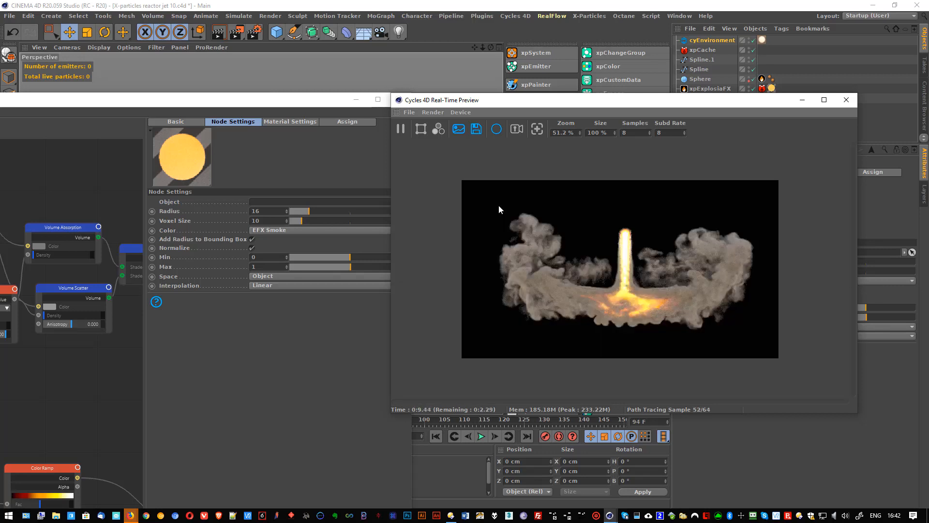
click(323, 104)
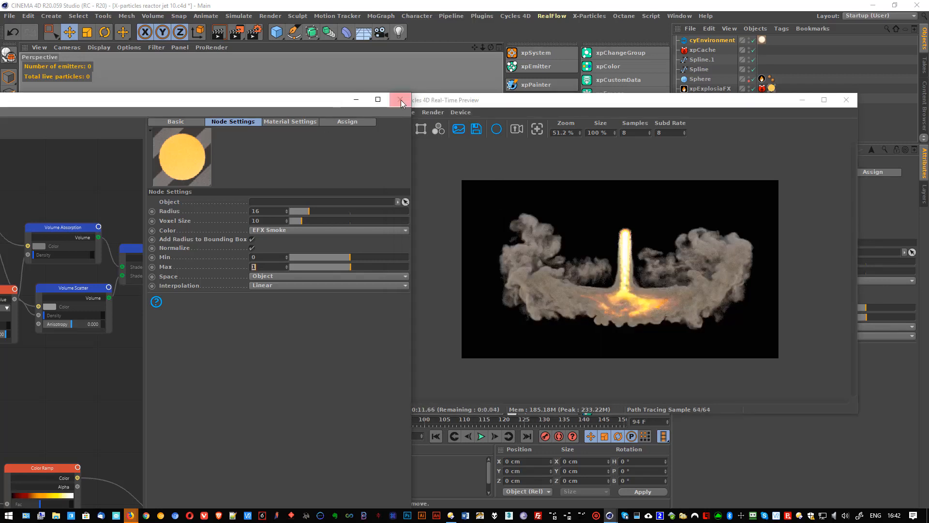
click(401, 100)
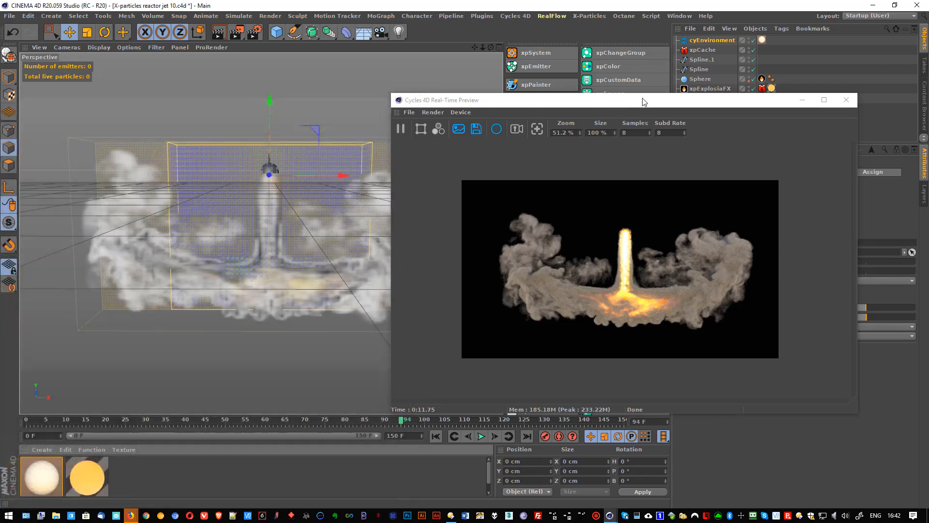
click(400, 128)
drag(519, 101, 242, 102)
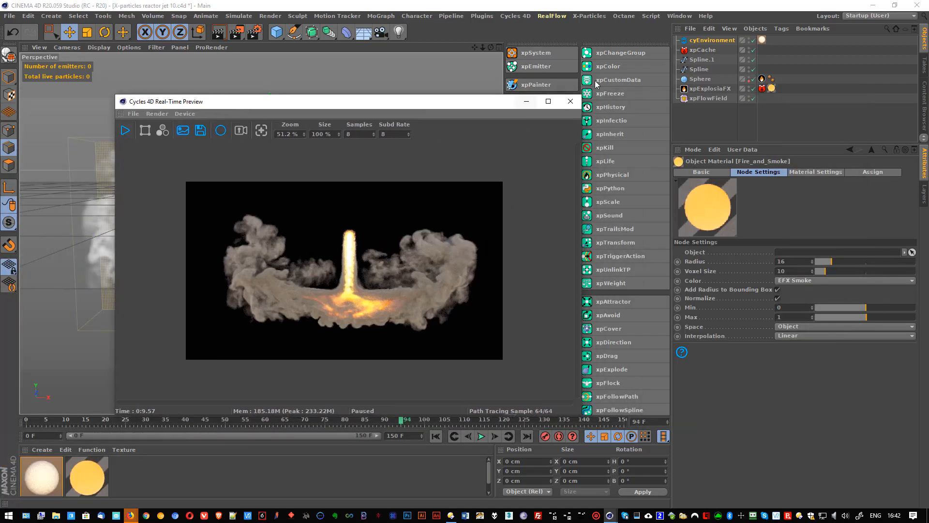
Review the Simulation and Solver settings of the xpExplosiaFX object.
click(709, 89)
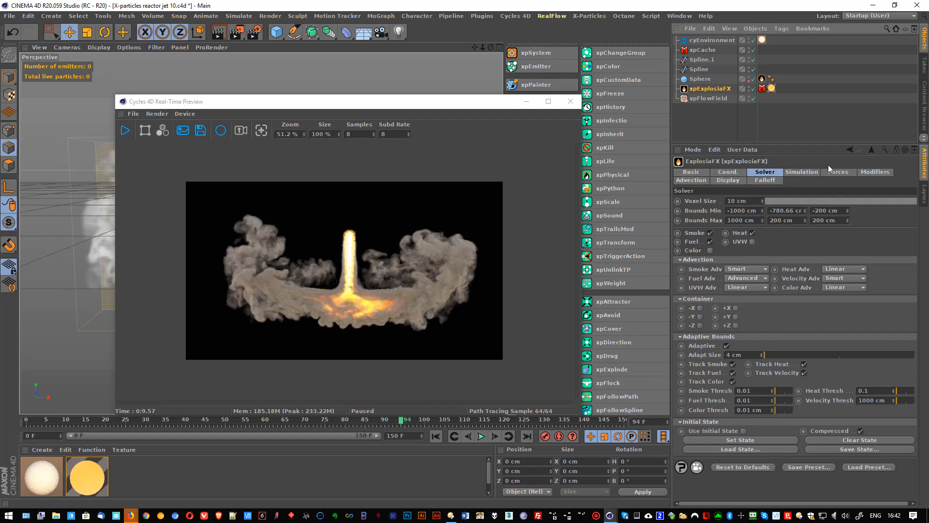
click(792, 173)
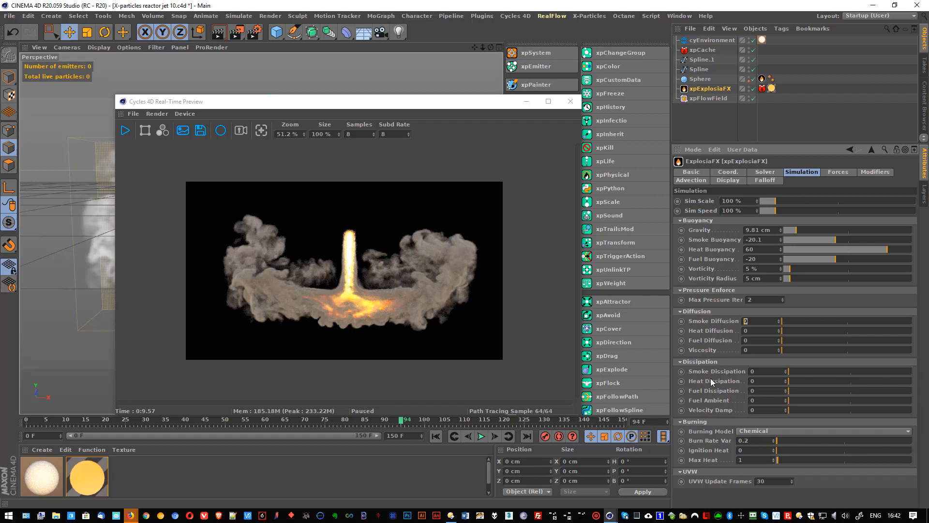
key(Return)
click(765, 172)
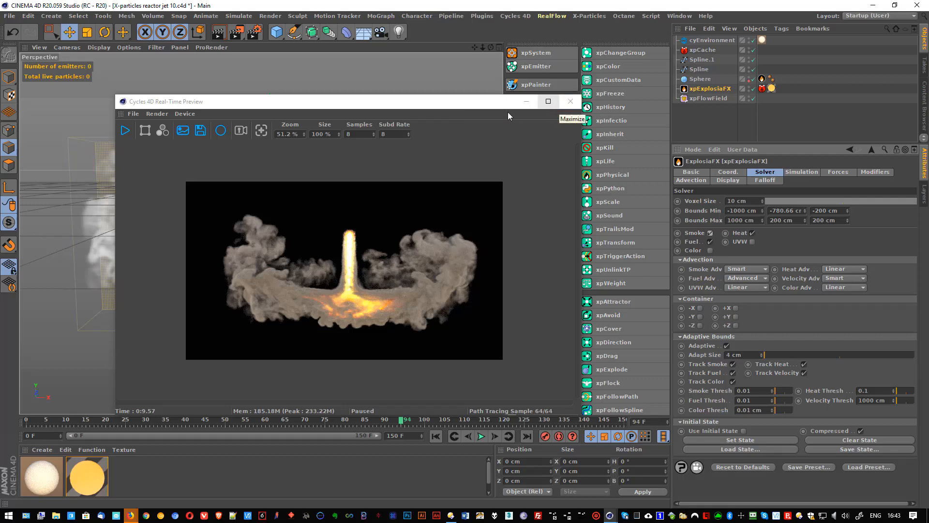
Set the render output to a frame rate of 25 and a frame range from 0 to 100.
drag(459, 103, 621, 106)
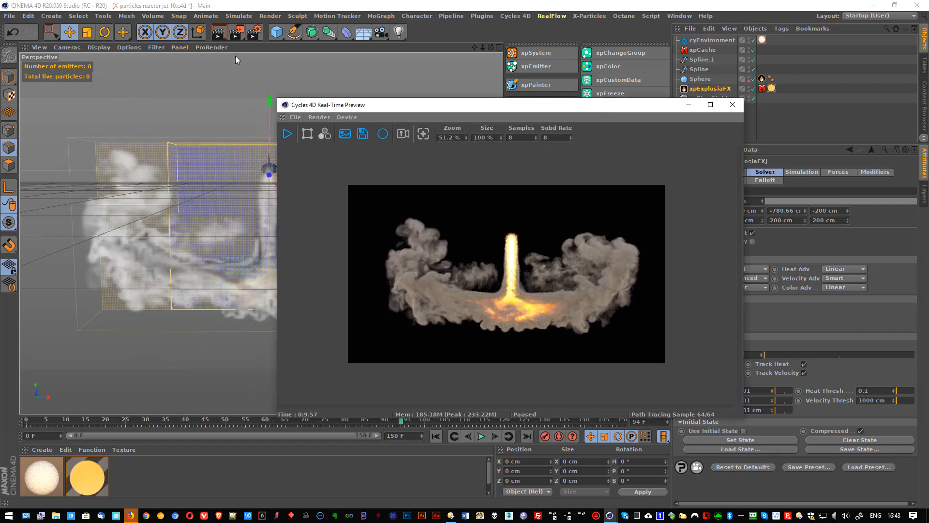
click(251, 33)
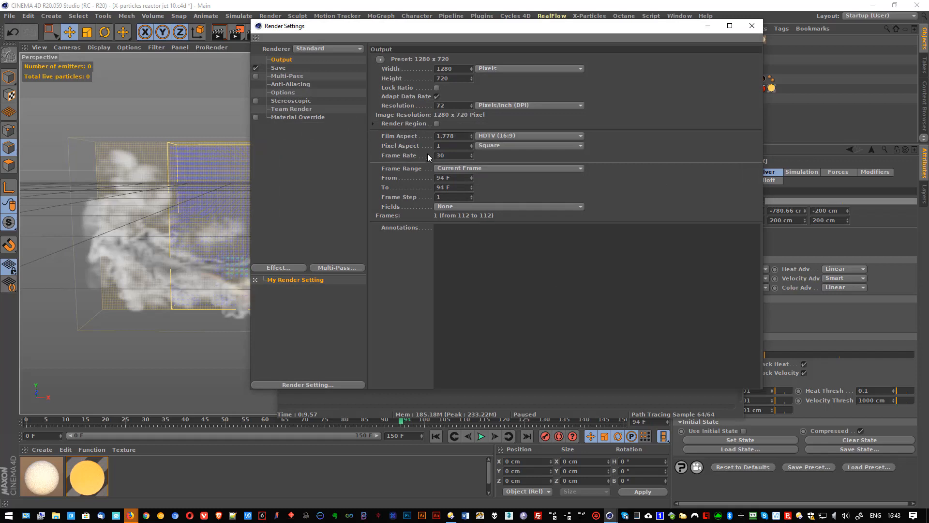
click(441, 155)
text(25)
key(Return)
click(453, 177)
text(0)
key(Tab)
text(100)
key(Tab)
Set the saved render image format to PNG.
click(280, 68)
click(508, 86)
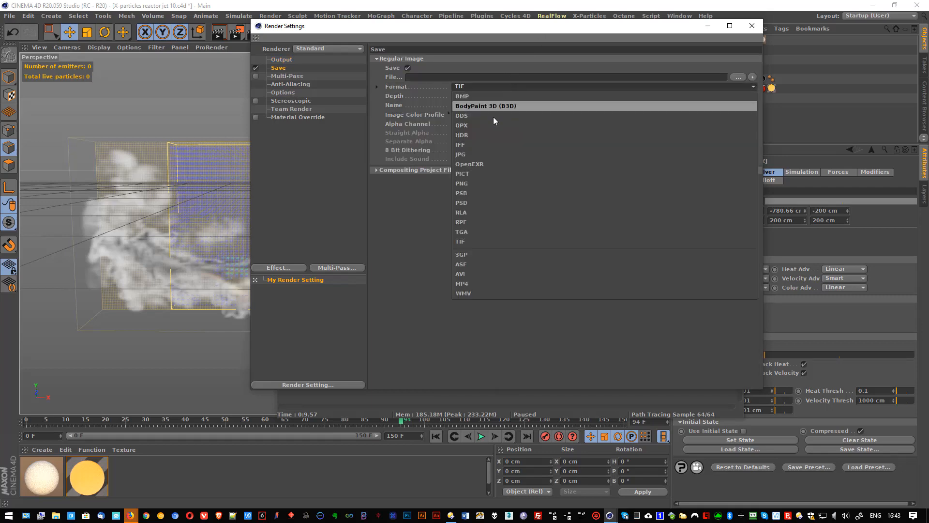
click(472, 184)
Start choosing the render save location and copy the folder name Jet_Rocket_08 from its path inside Jet_Rocket.
click(744, 77)
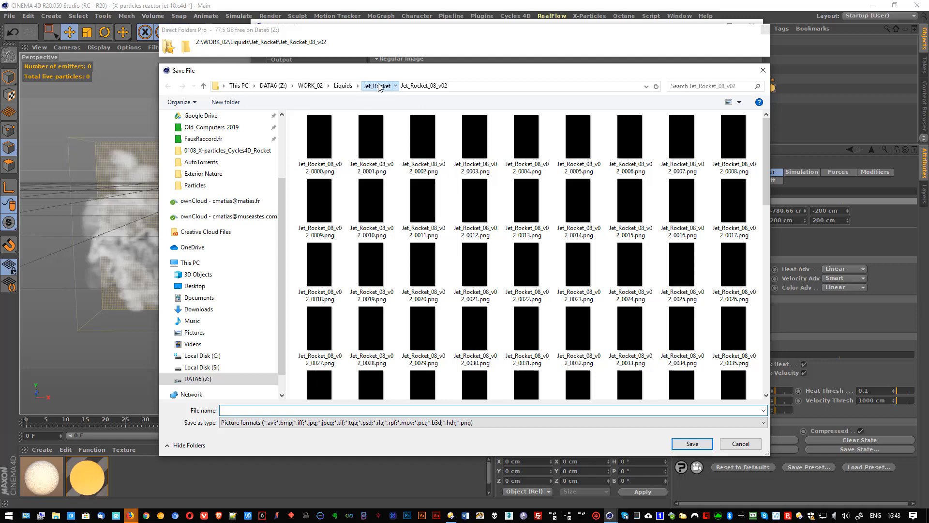
click(378, 86)
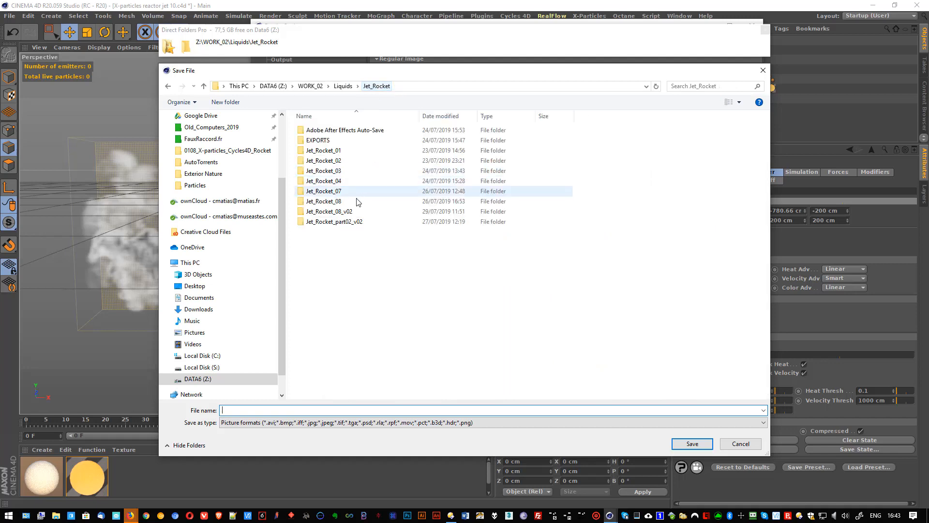
click(323, 202)
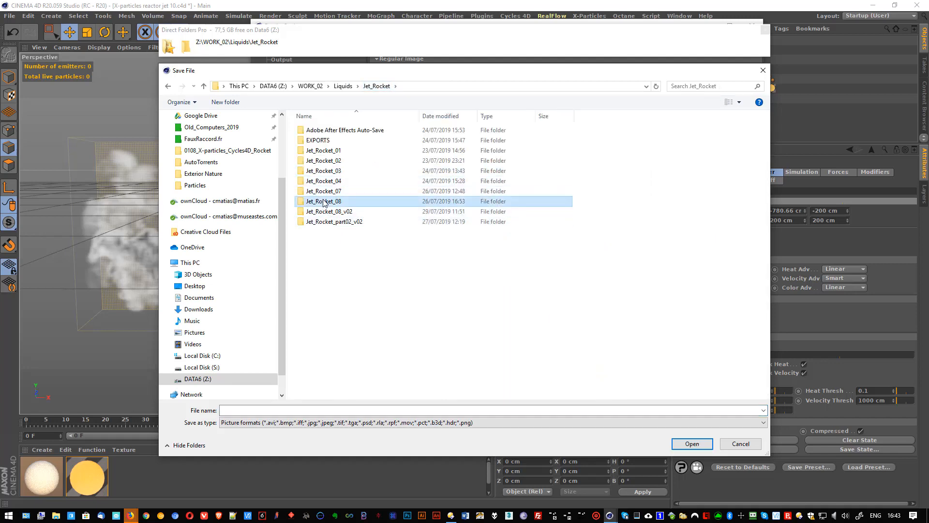
double_click(324, 203)
click(353, 87)
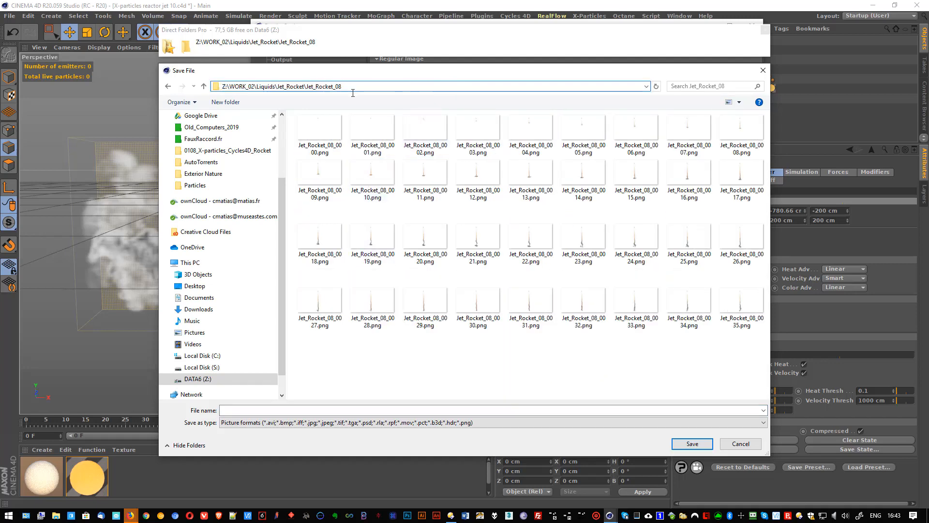
drag(352, 92, 308, 89)
key(ctrl+c)
click(373, 237)
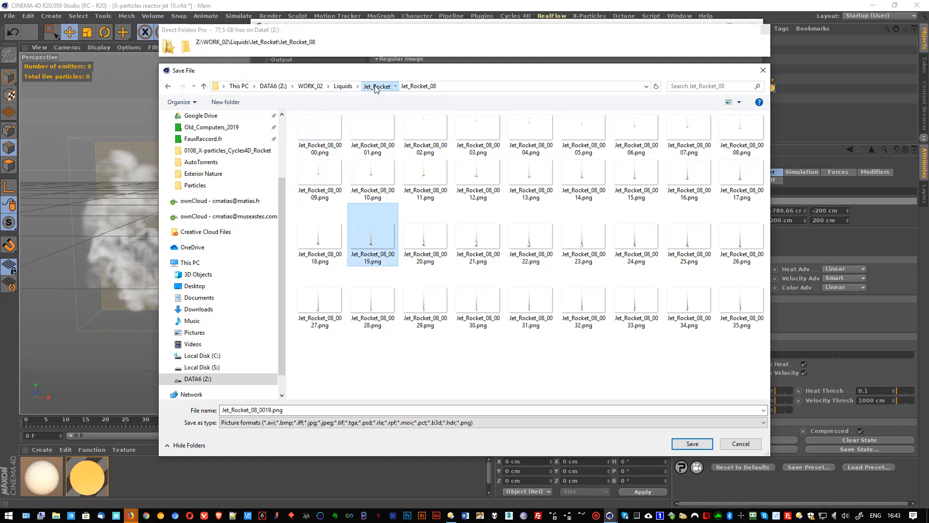
Create a new folder named Jet_Rocket_10 inside Jet_Rocket and copy its name.
click(377, 85)
click(225, 101)
key(ctrl+v)
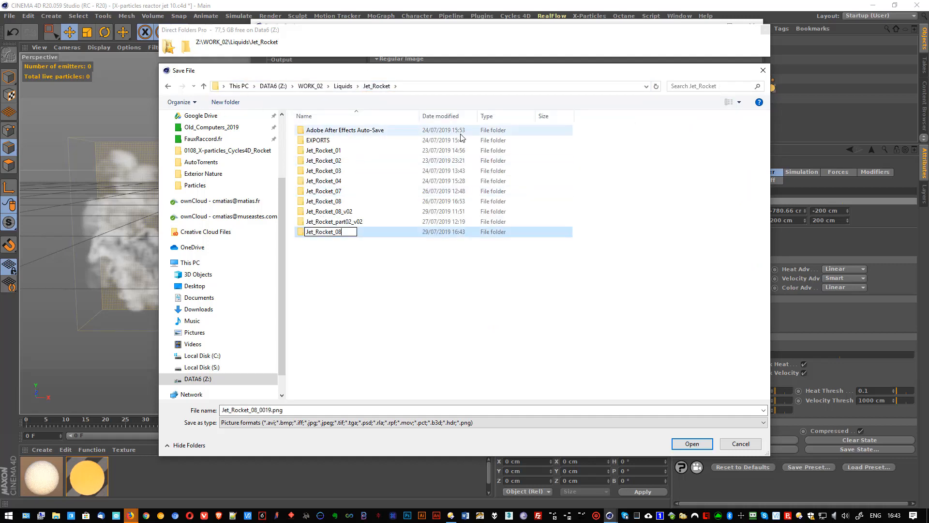
key(BackSpace)
key(BackSpace)
text(10)
key(ctrl+a)
key(ctrl+c)
key(Return)
Save the render output as Jet_Rocket_10_ inside the Jet_Rocket_10 folder.
key(Return)
key(ctrl+v)
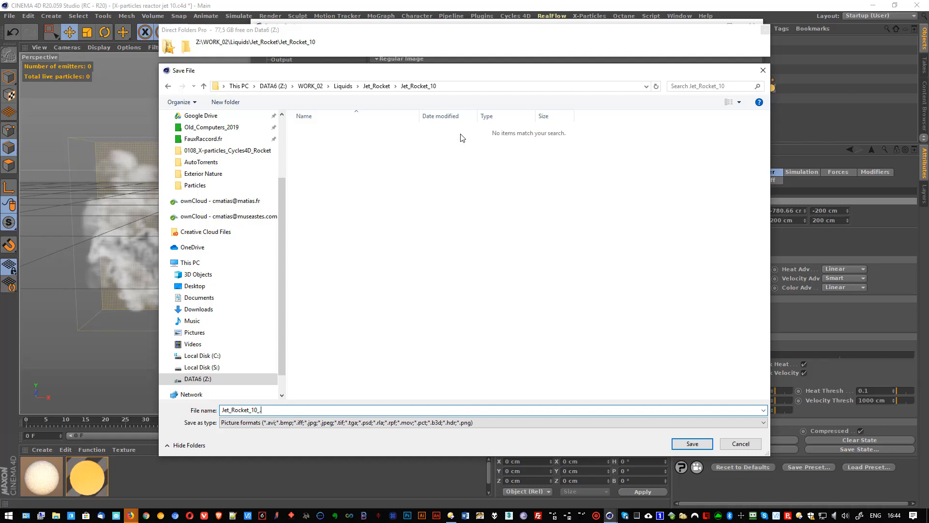
key(Return)
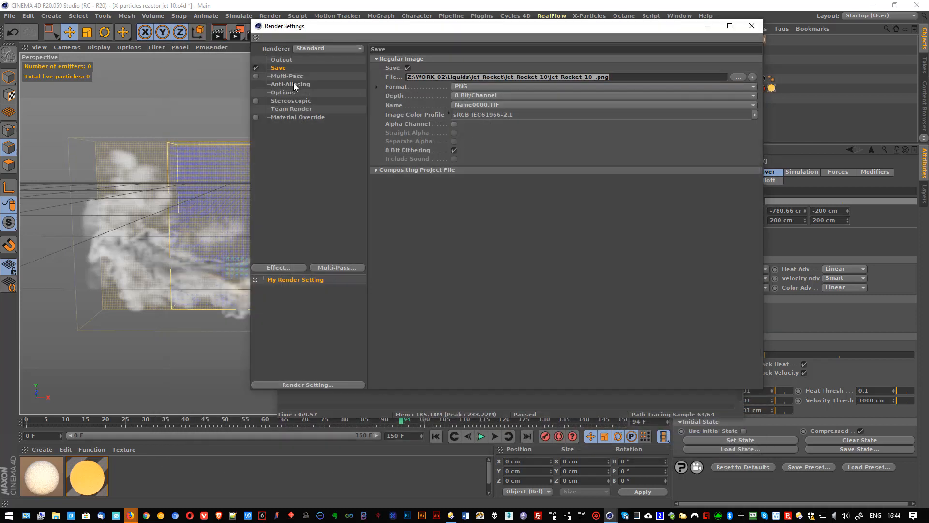
Set the renderer to Cycles 4D with CUDA as its device and 5 samples, and expand the device list.
click(311, 48)
click(317, 107)
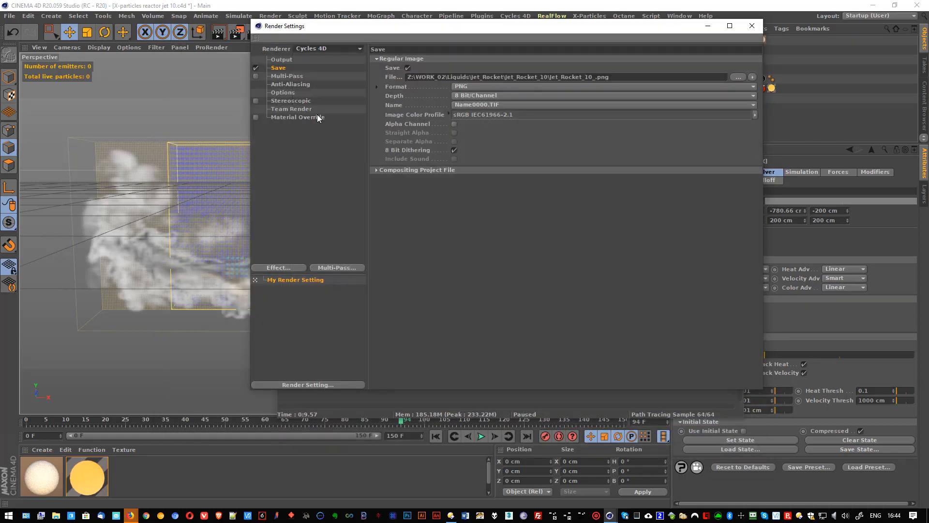
click(287, 125)
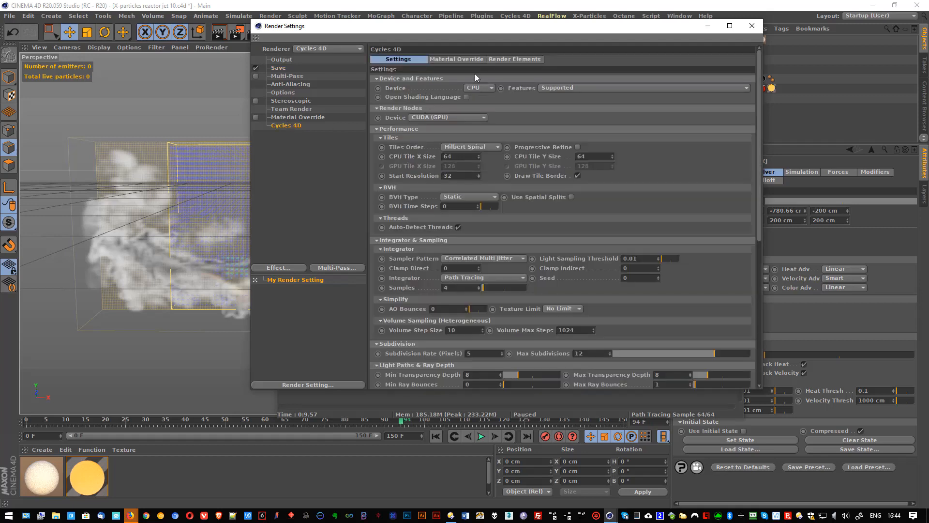
click(476, 108)
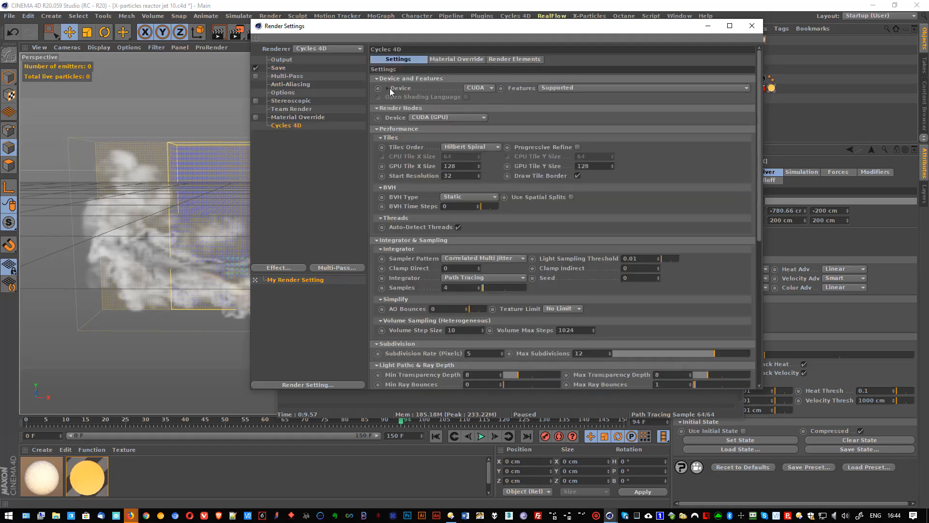
click(387, 89)
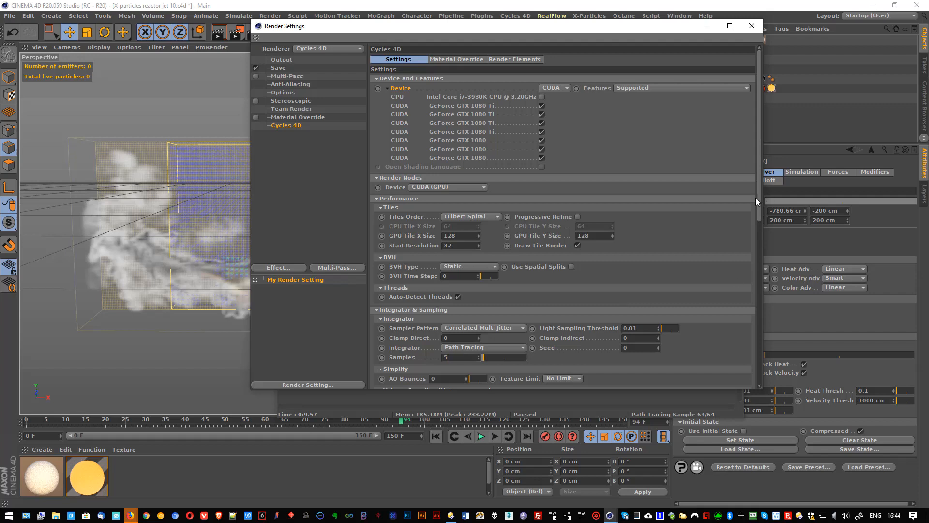
Check the light path and ray depth settings, then close the render settings and render the animation to the Picture Viewer.
drag(757, 200, 756, 294)
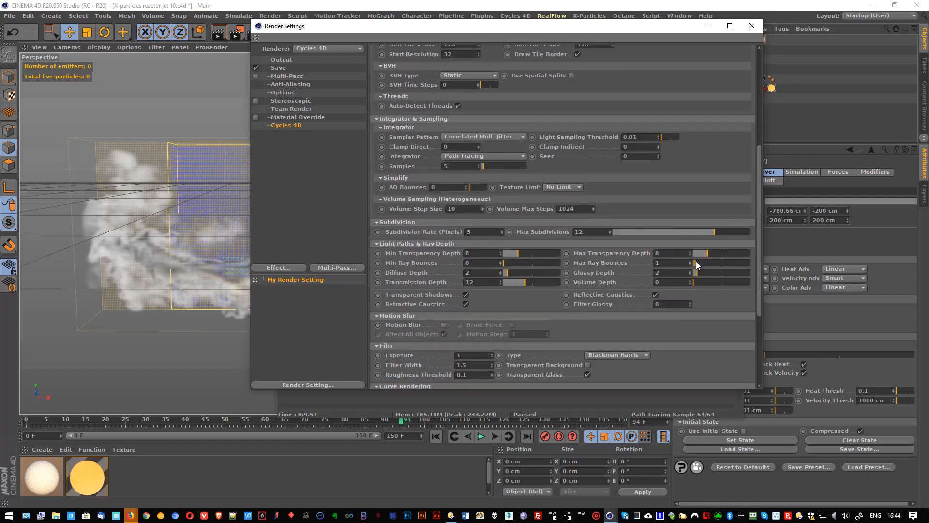
click(697, 264)
click(752, 25)
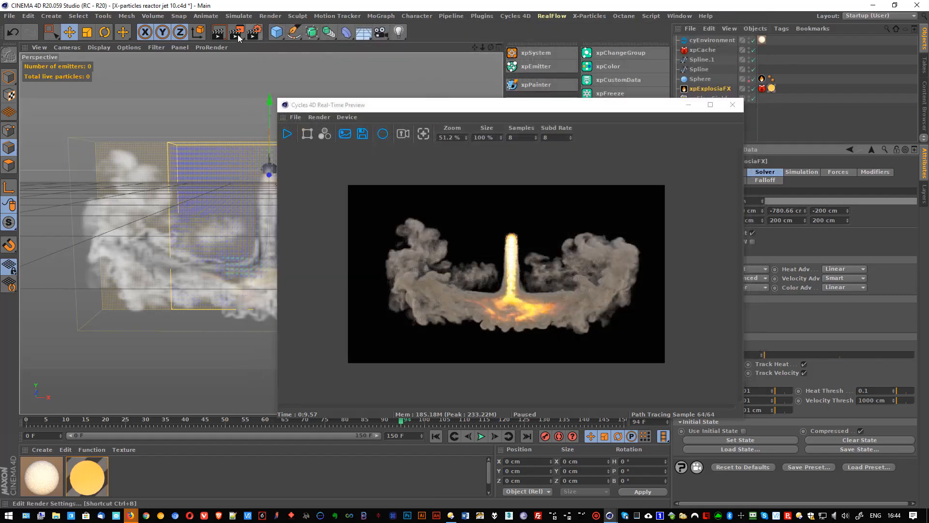
click(237, 33)
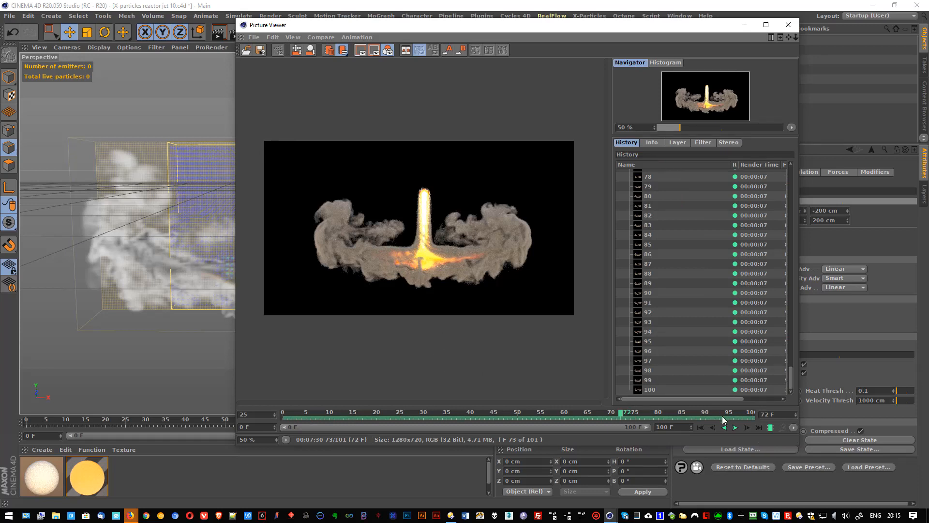
Play and scrub through the rendered frames, examining the flame and the branching smoke up close.
click(735, 428)
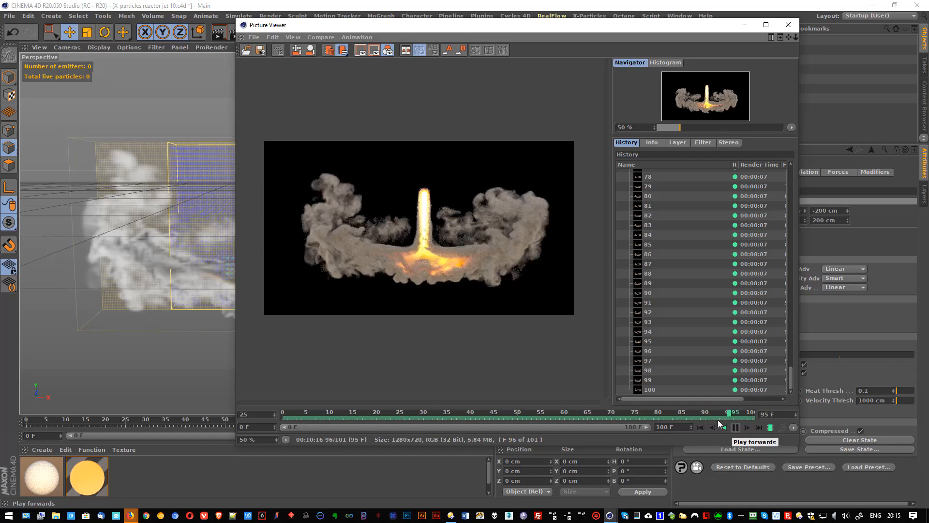
scroll(437, 245, up, 4)
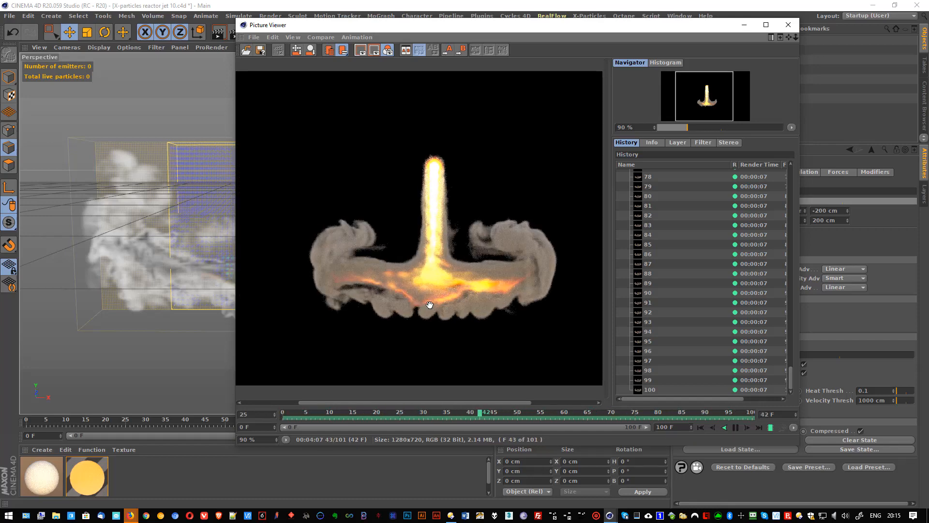
click(503, 413)
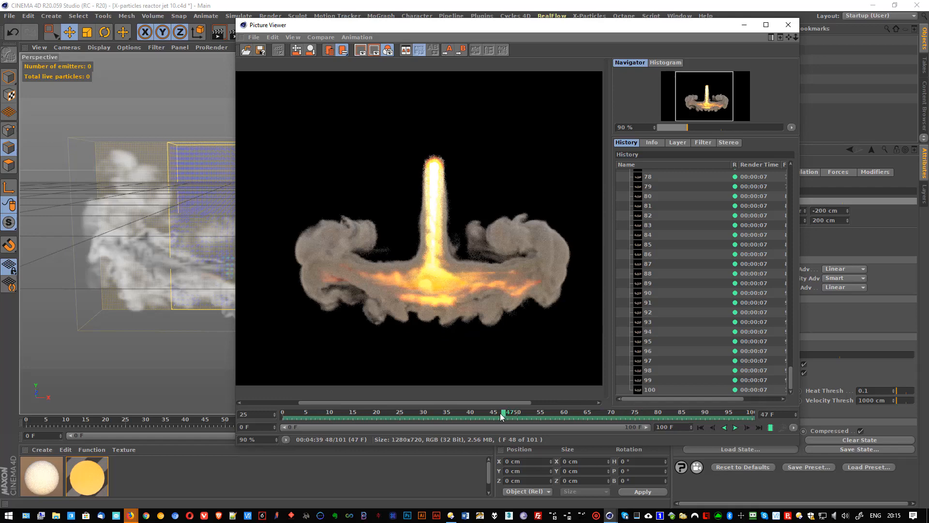
scroll(431, 235, up, 2)
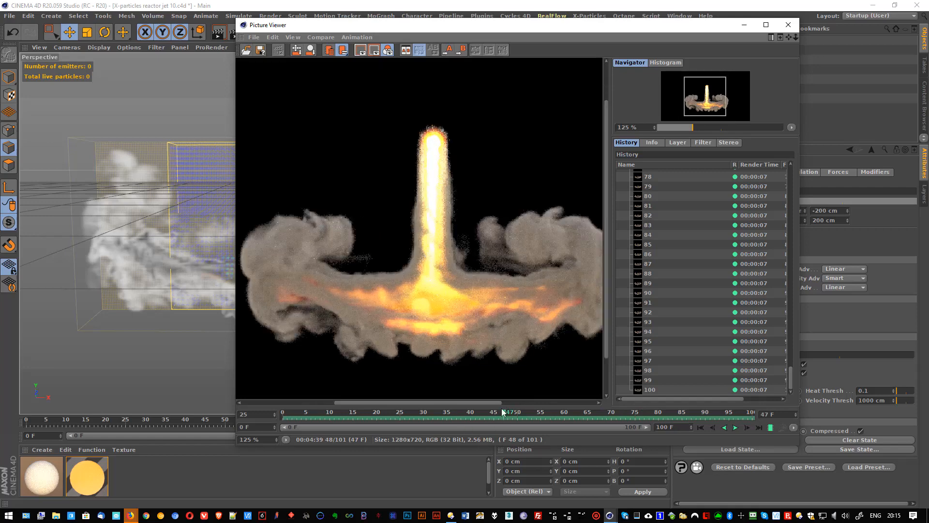
drag(503, 413, 415, 411)
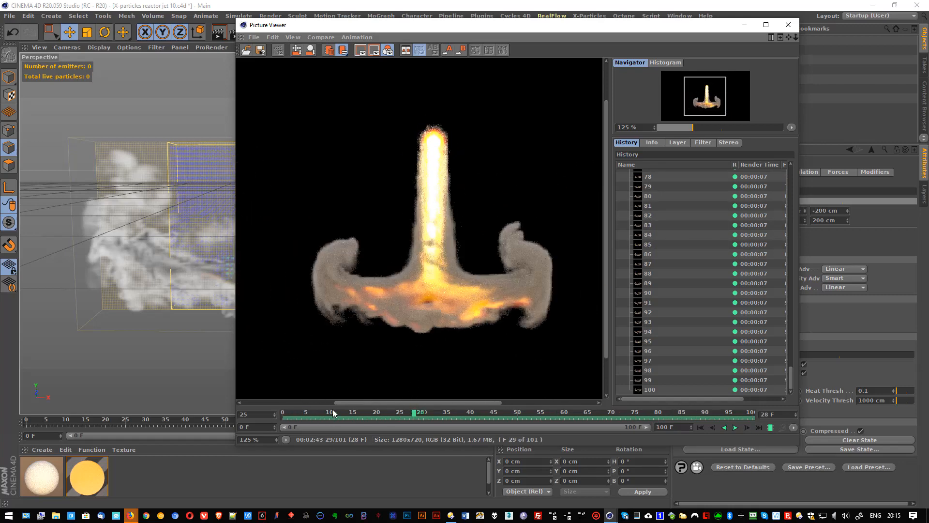
drag(333, 410, 411, 400)
scroll(386, 276, down, 2)
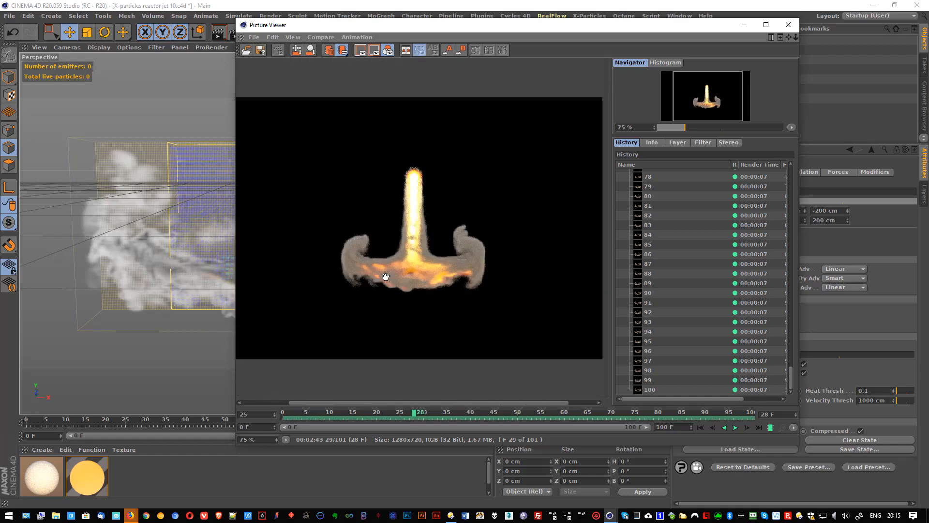
click(736, 426)
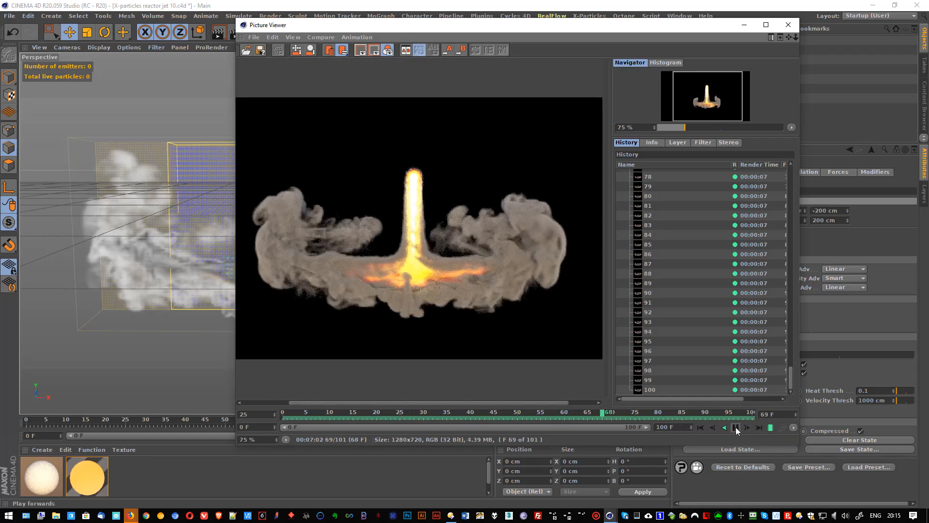
click(735, 427)
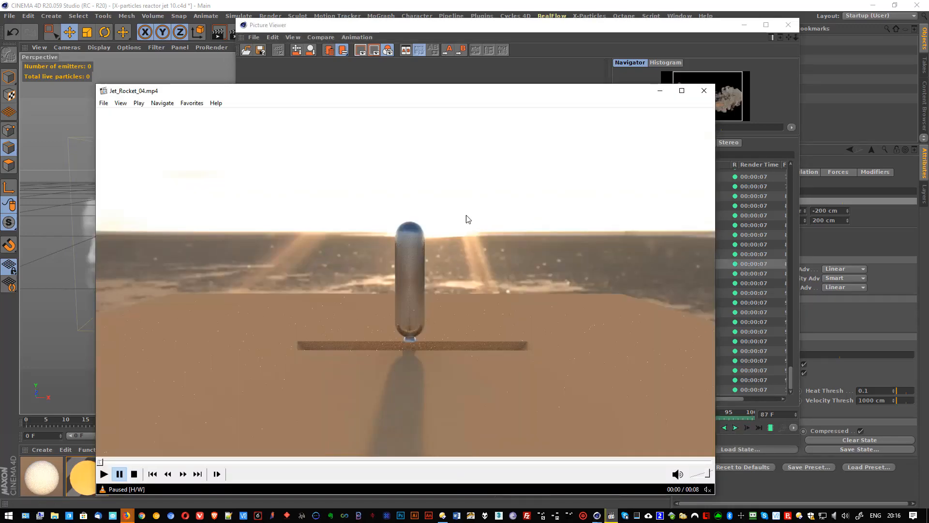
Play the reference video Jet_Rocket_04.mp4 from its start, pausing to examine the rocket's flame and the smoke trails.
click(435, 230)
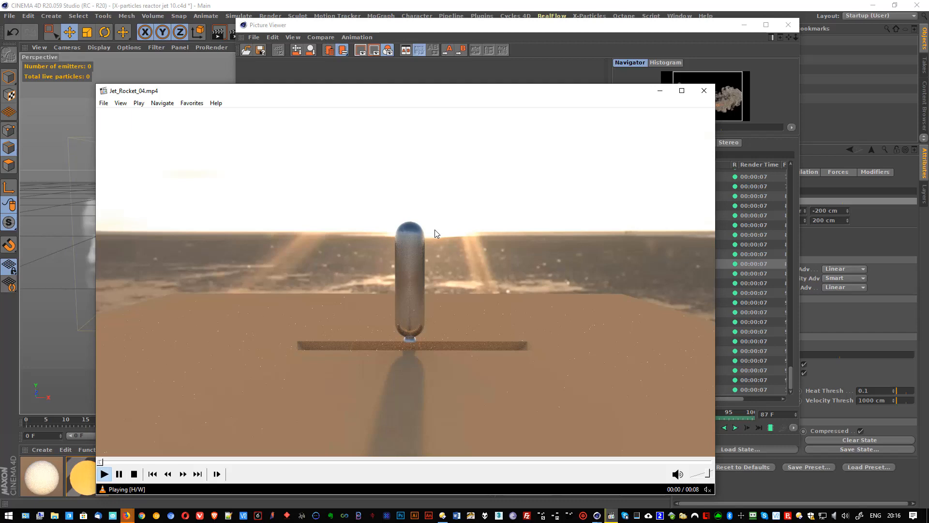
click(283, 333)
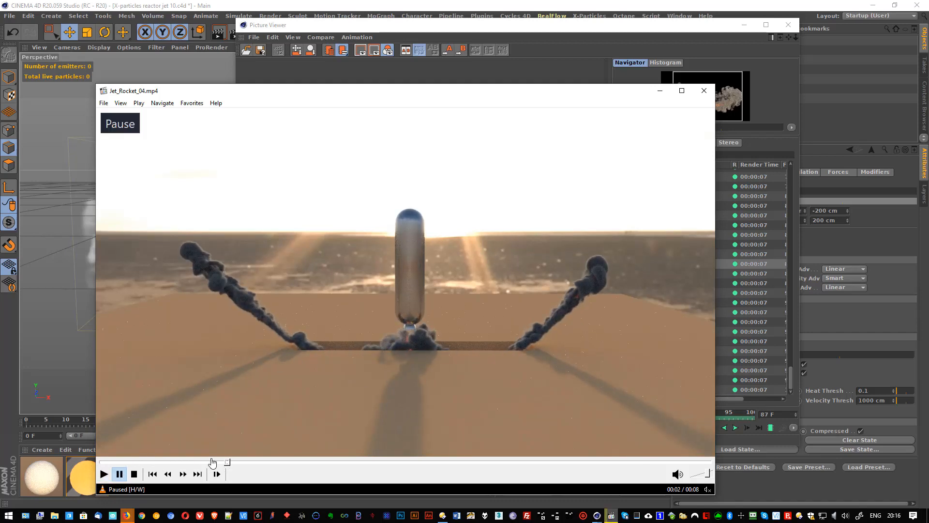
click(109, 463)
click(442, 390)
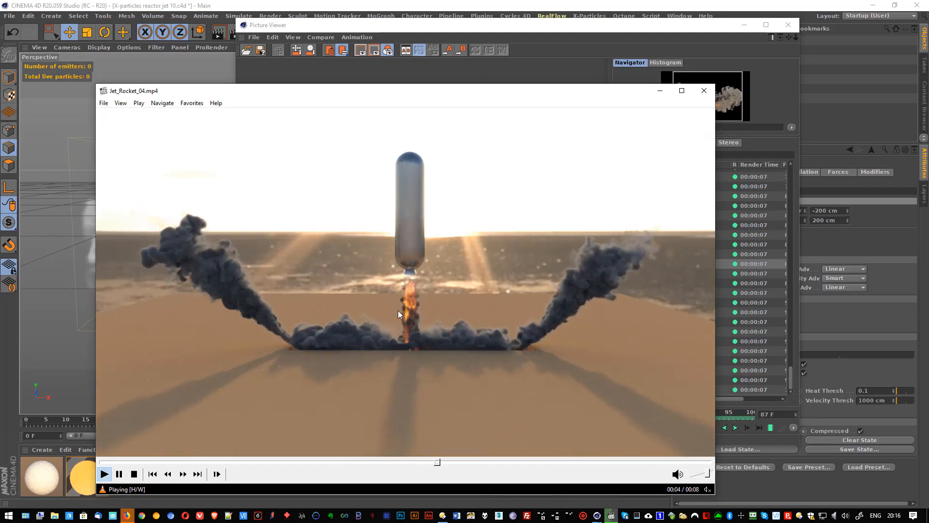
click(405, 260)
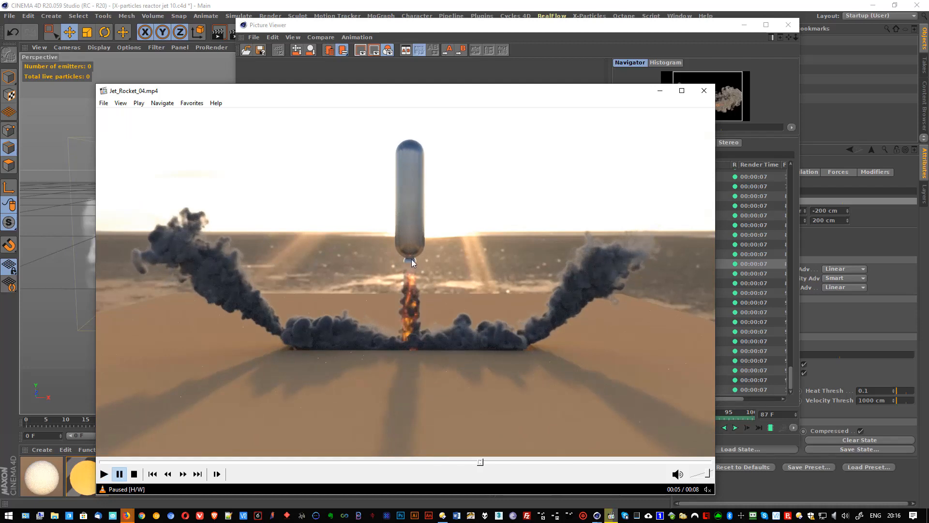
click(410, 263)
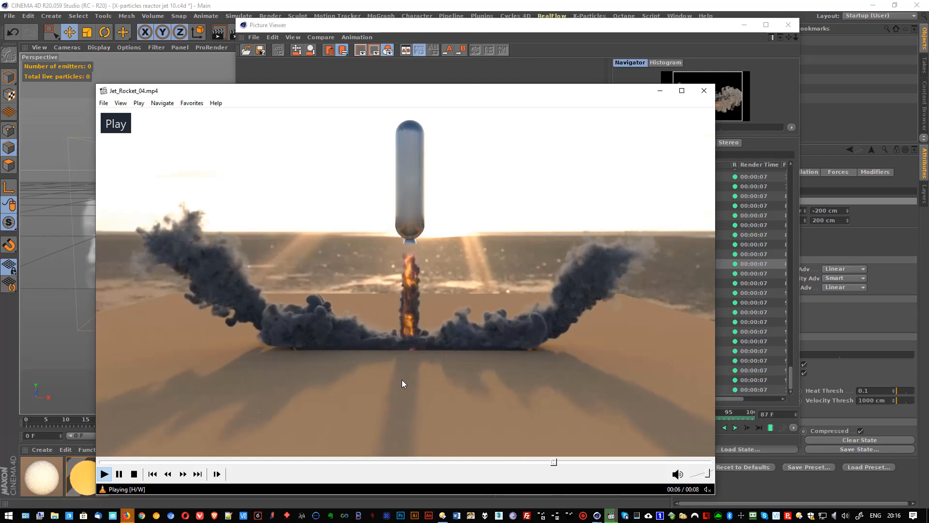
click(406, 371)
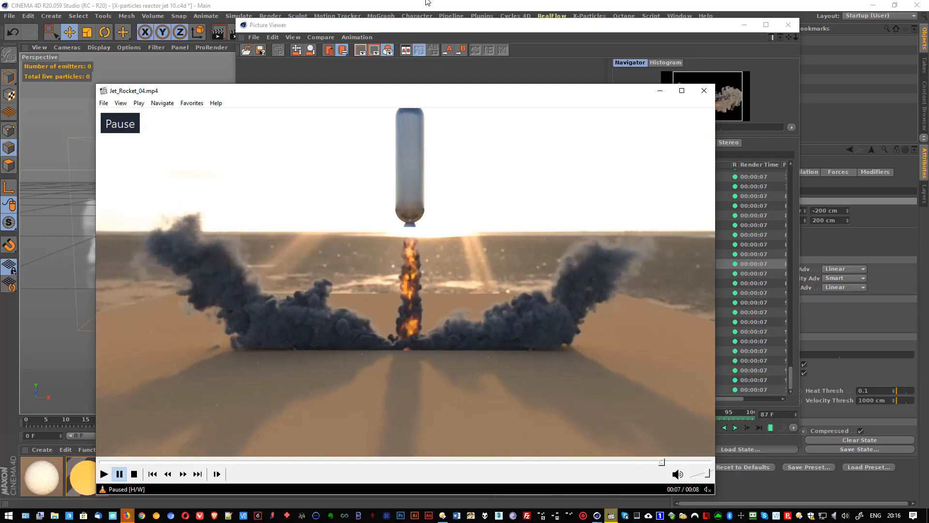
Return to the Picture Viewer, replay the rendered sequence from frame 0 and stop to view the whole image at frame 94.
click(376, 30)
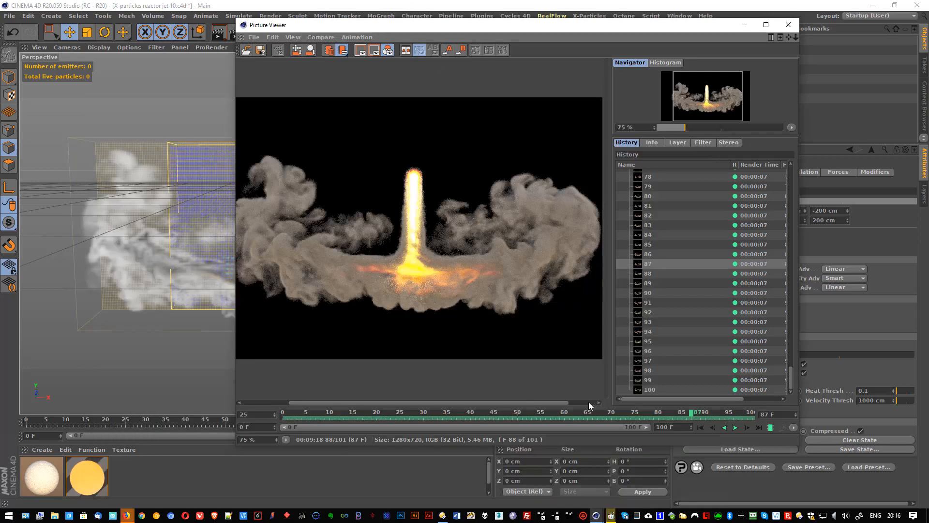
click(723, 427)
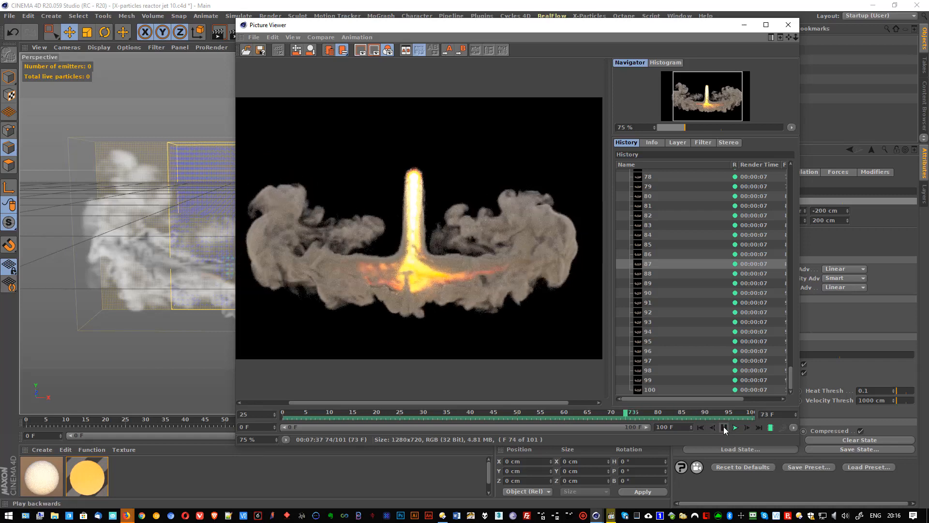
drag(437, 413, 283, 413)
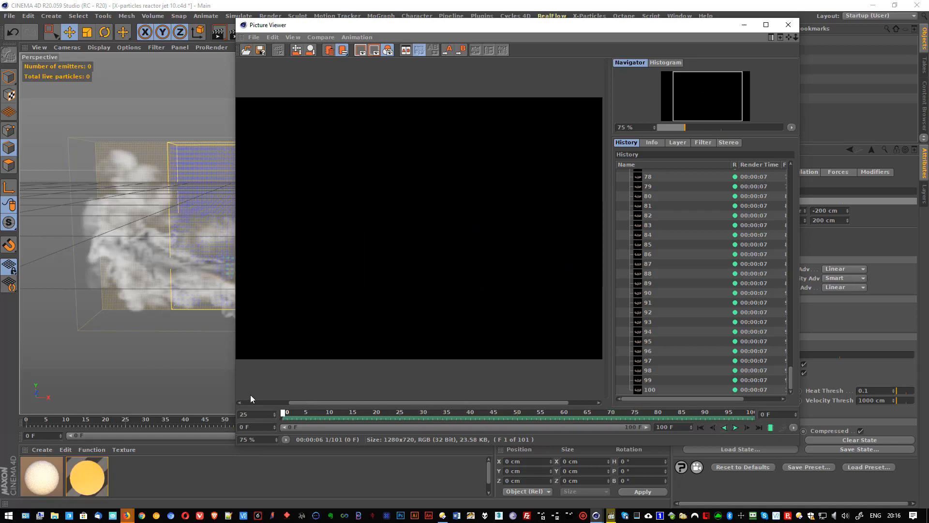
click(735, 427)
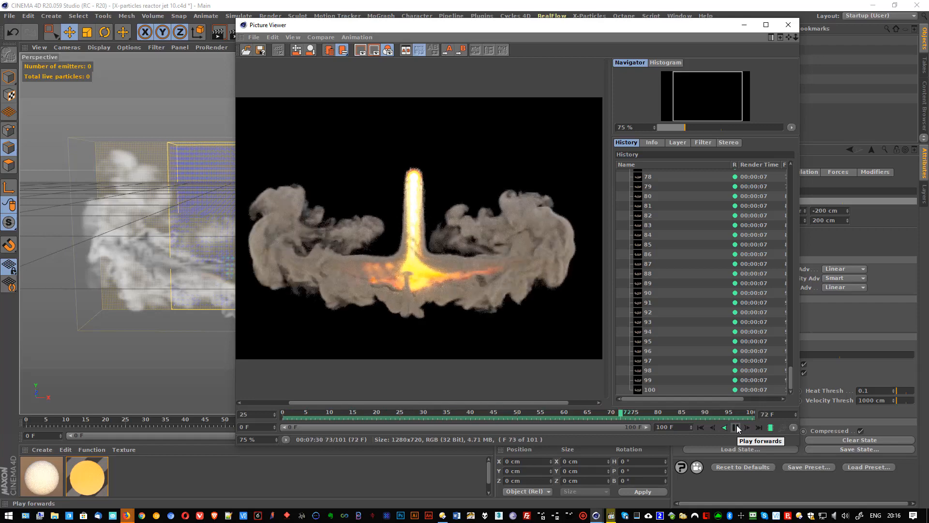
click(735, 428)
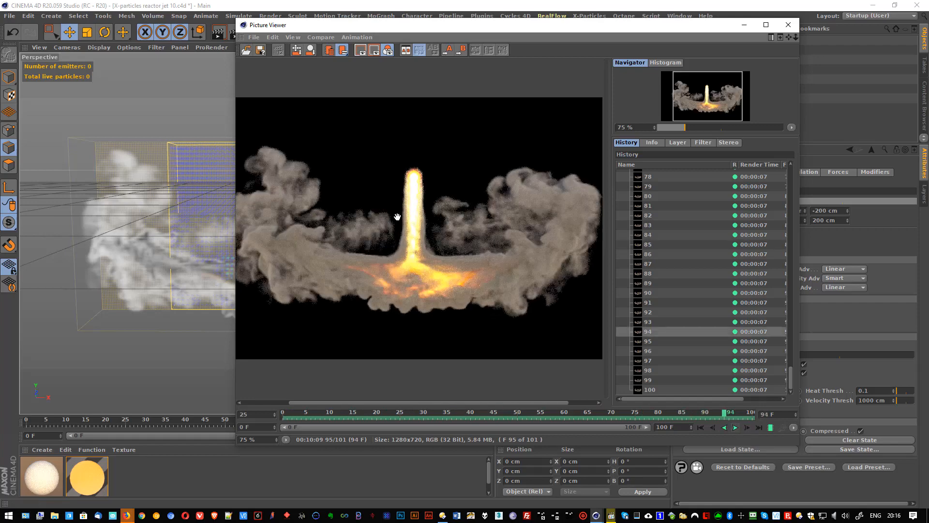
scroll(398, 217, down, 1)
scroll(397, 217, down, 2)
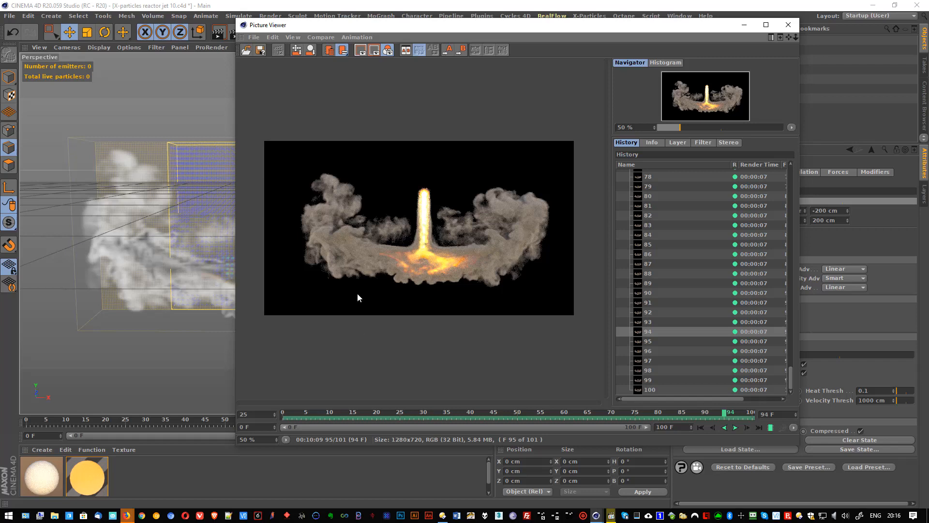
Close the Picture Viewer and the Cycles 4D Real-Time Preview.
click(208, 193)
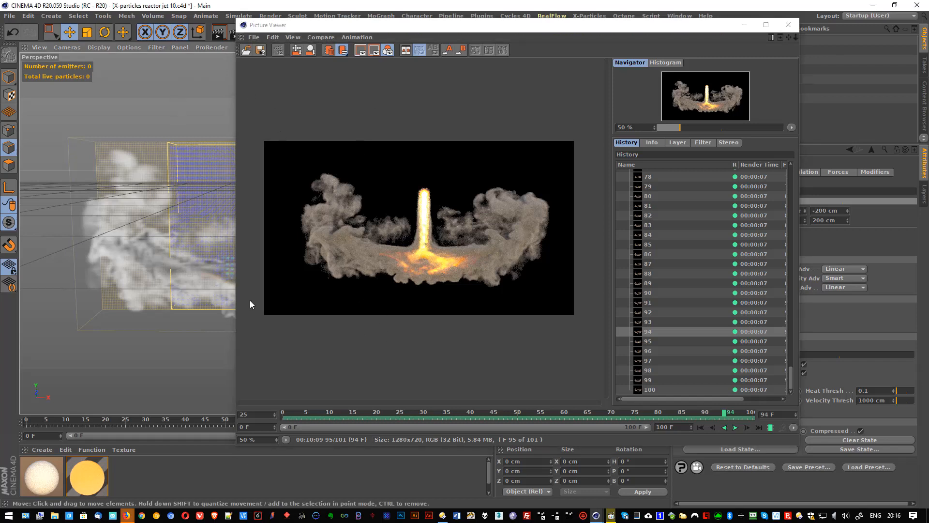
click(788, 30)
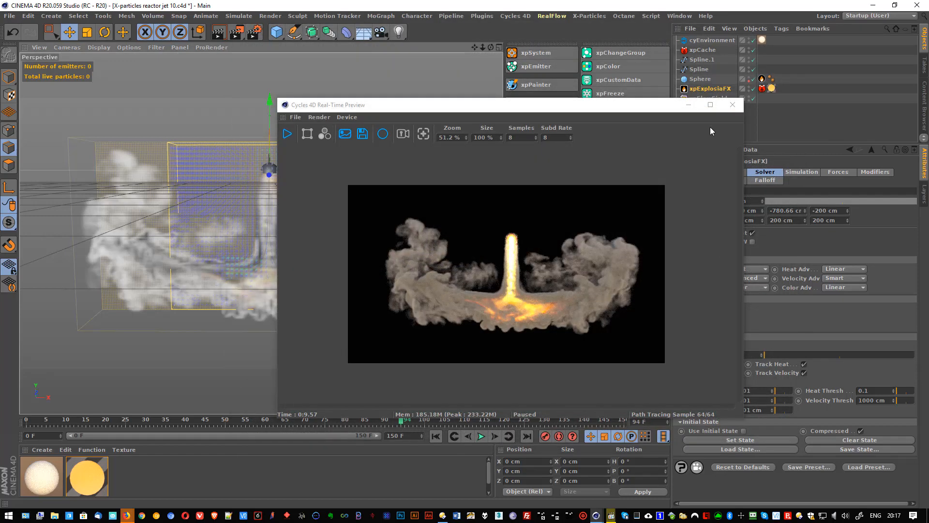
click(732, 105)
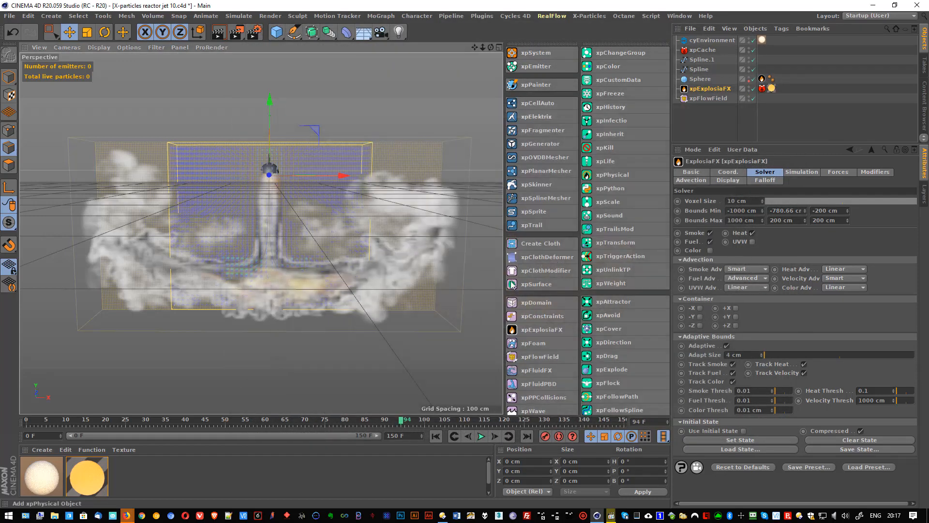